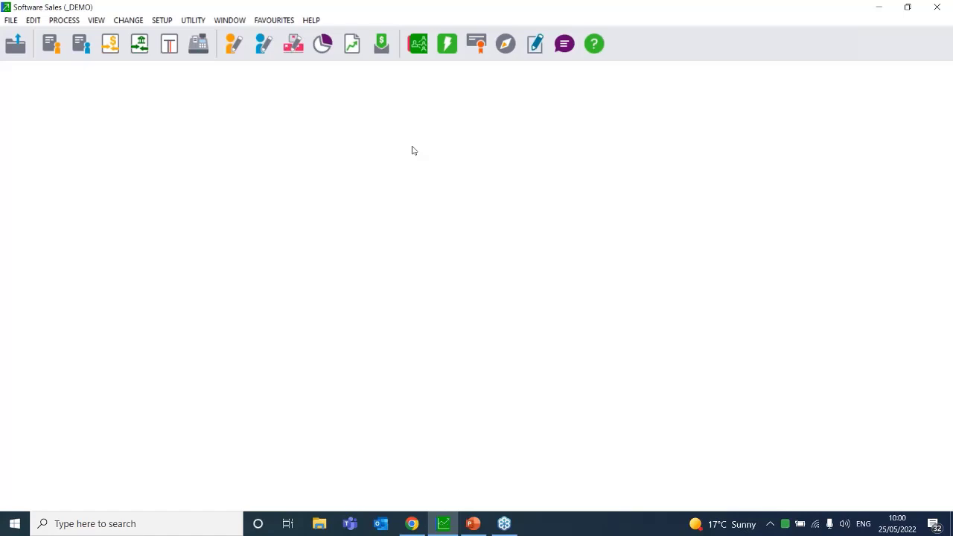
# Review the program's version and licence details, then close that window
pyautogui.click(317, 20)
pyautogui.click(333, 183)
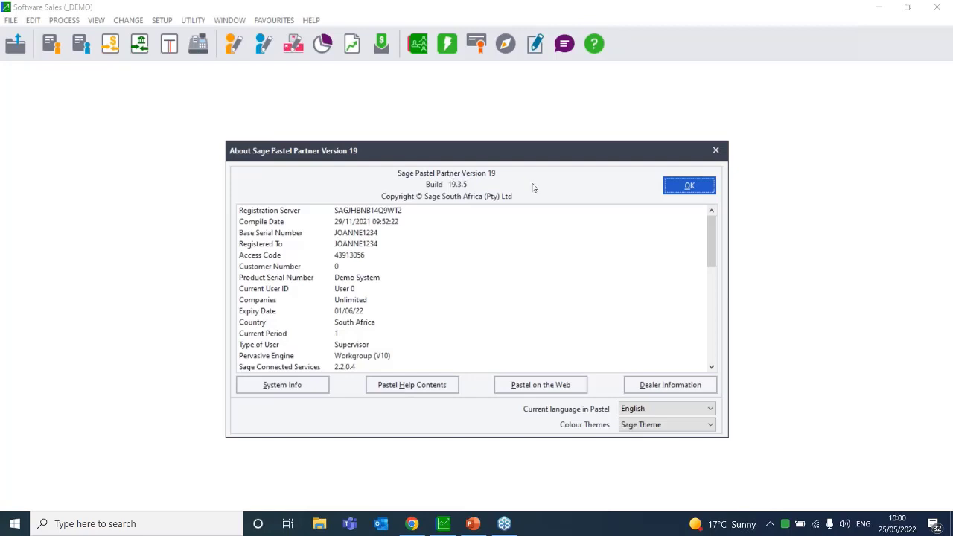
pyautogui.moveTo(712, 237); pyautogui.dragTo(712, 335)
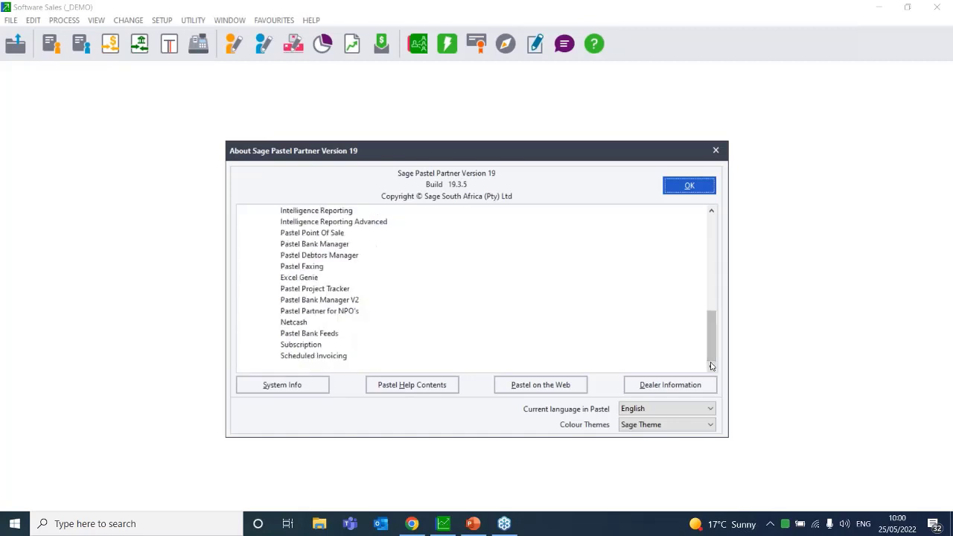
pyautogui.click(711, 212)
pyautogui.click(711, 212)
pyautogui.click(711, 213)
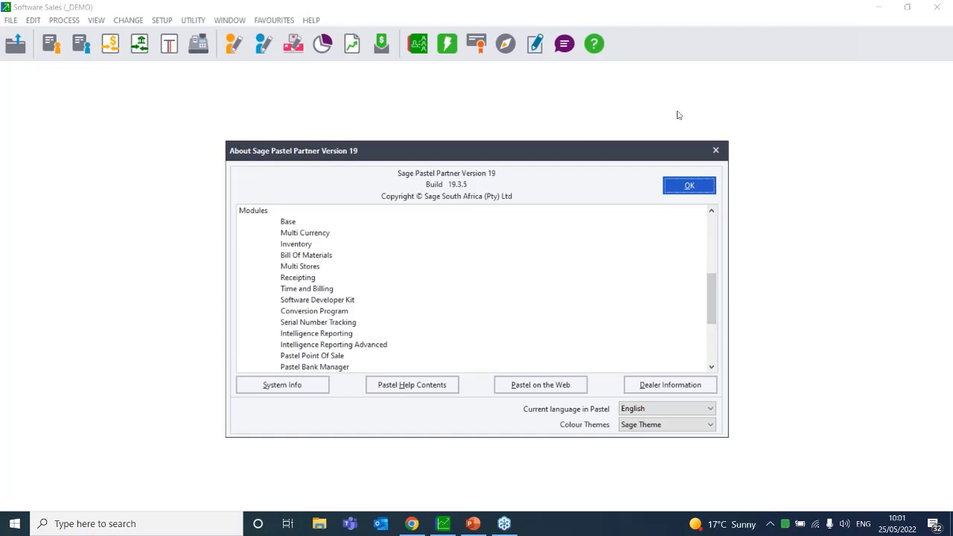
pyautogui.click(715, 151)
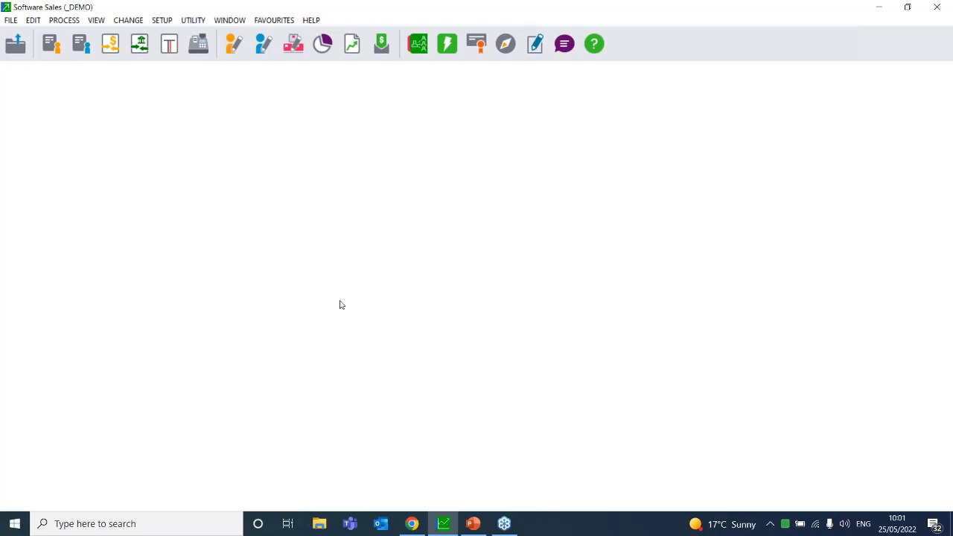
# Open Inventory setup with the password and view its Bills of Materials settings
pyautogui.click(163, 23)
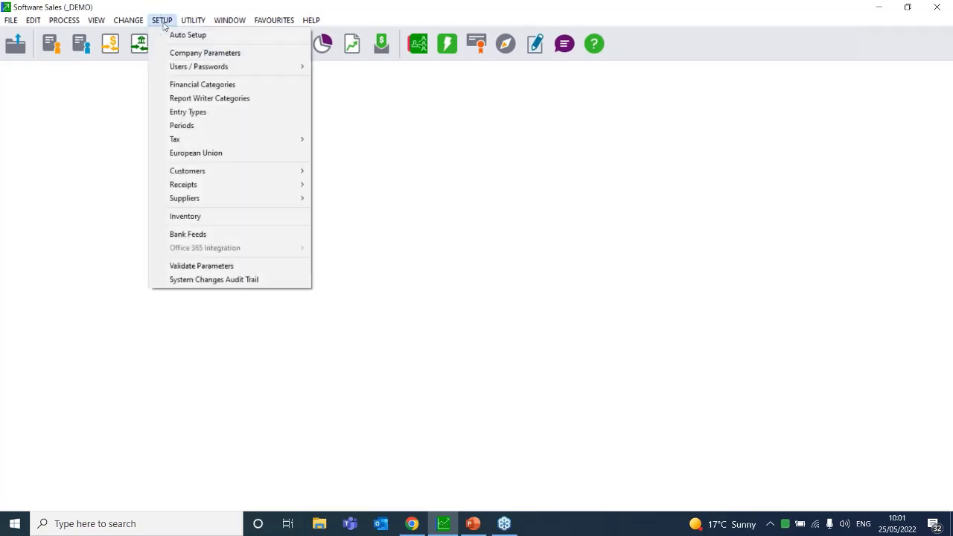
pyautogui.click(238, 216)
pyautogui.write('1234')
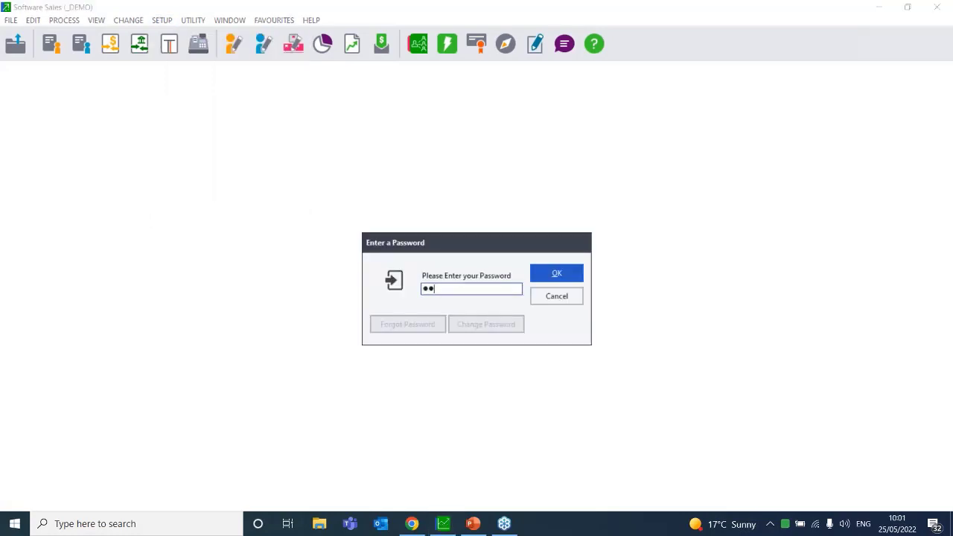
pyautogui.press('Return')
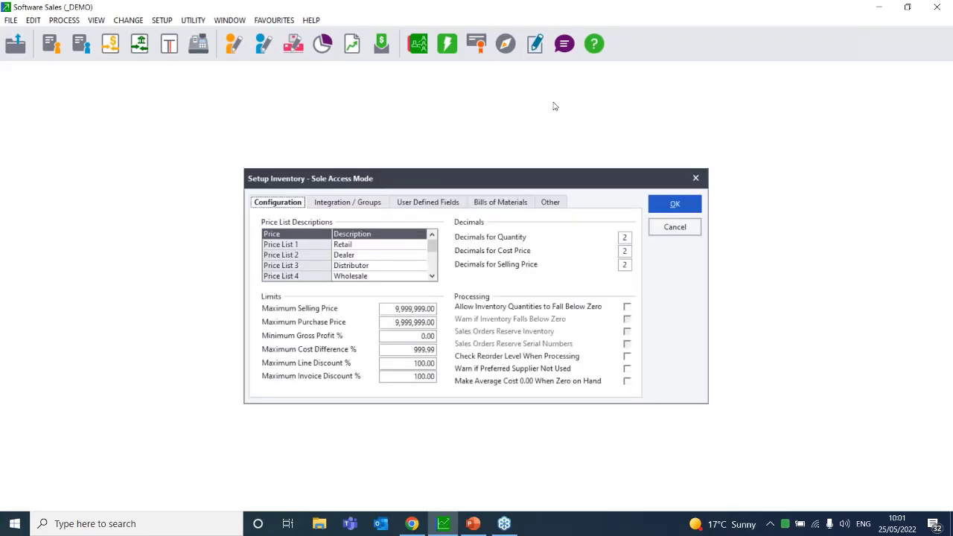
pyautogui.click(486, 204)
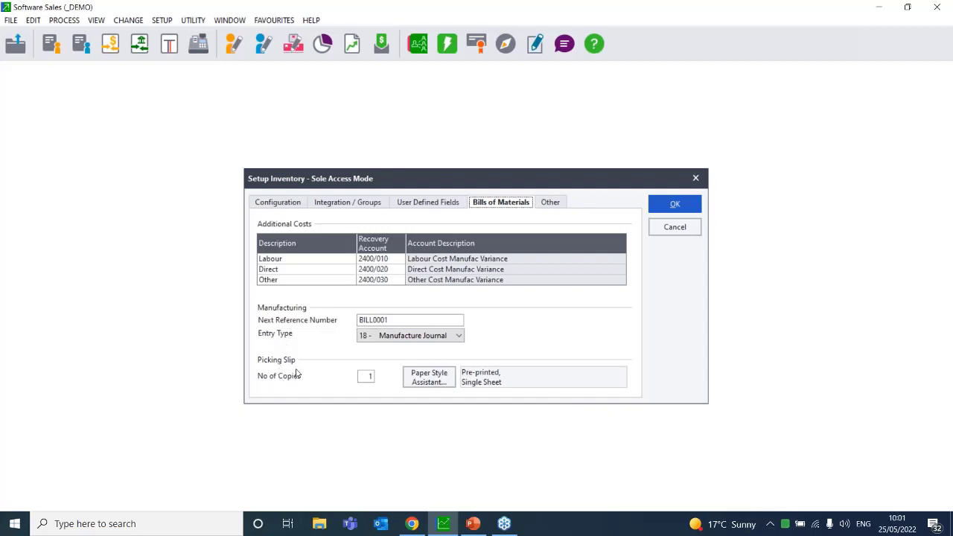
# Use the Paper Style Assistant to set picking slips to Plain, Single Sheet paper
pyautogui.click(431, 384)
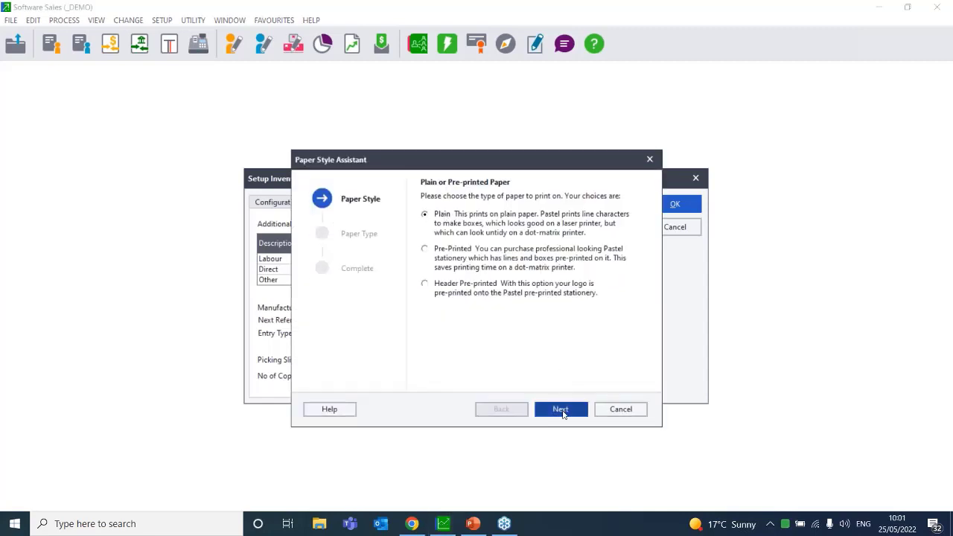
pyautogui.click(561, 411)
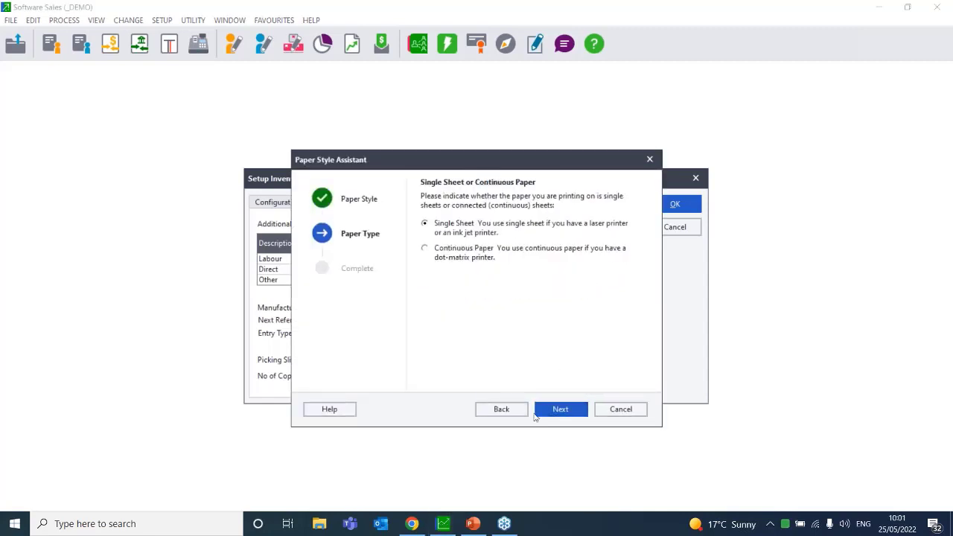
pyautogui.click(562, 410)
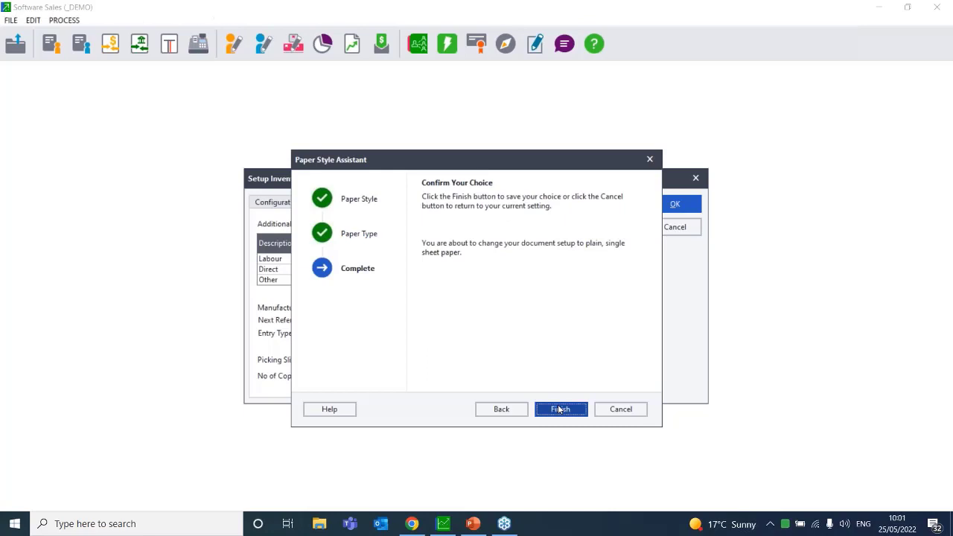
pyautogui.click(559, 410)
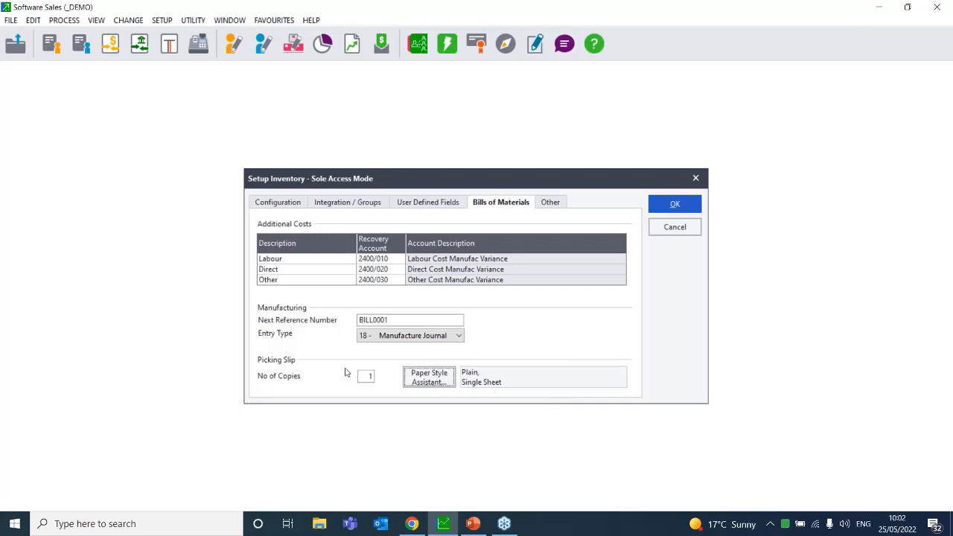
pyautogui.click(383, 337)
pyautogui.click(772, 200)
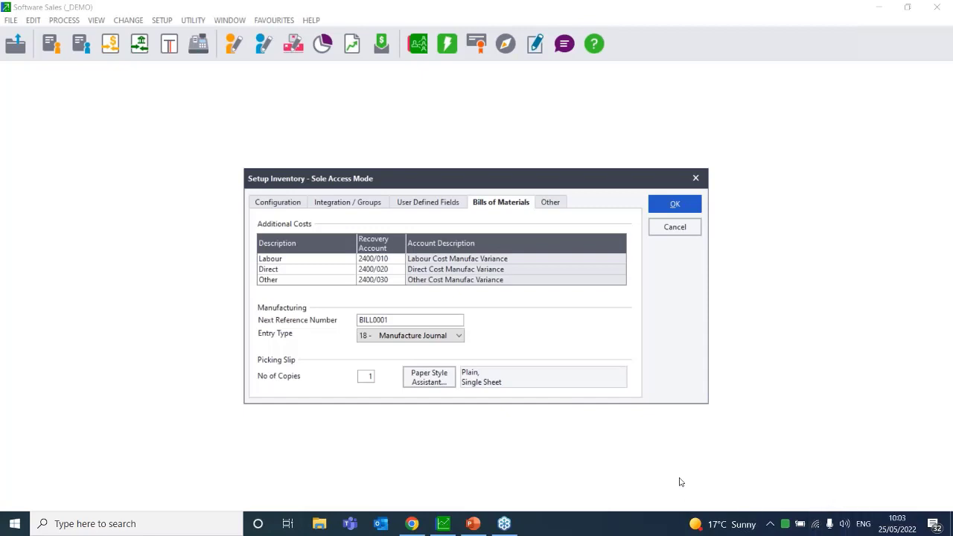
pyautogui.click(829, 528)
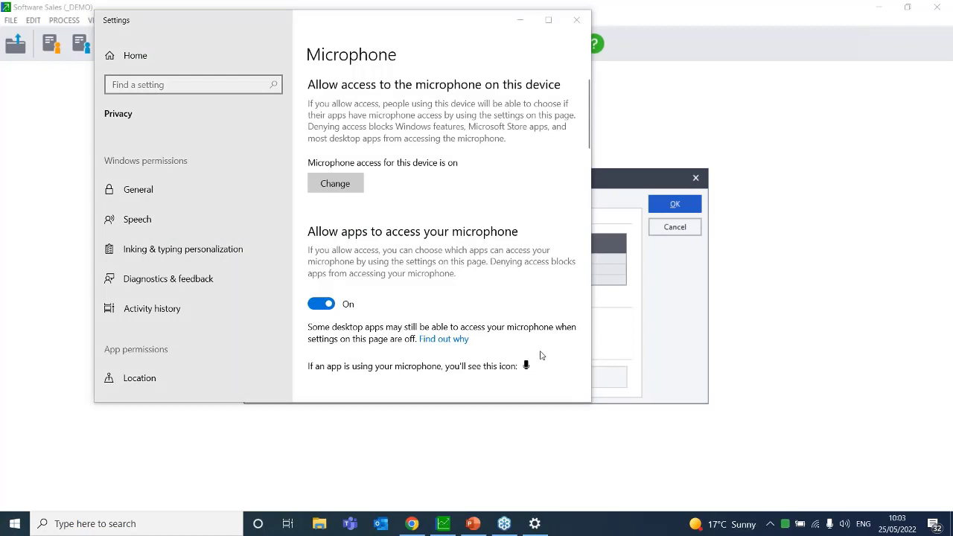
pyautogui.click(578, 21)
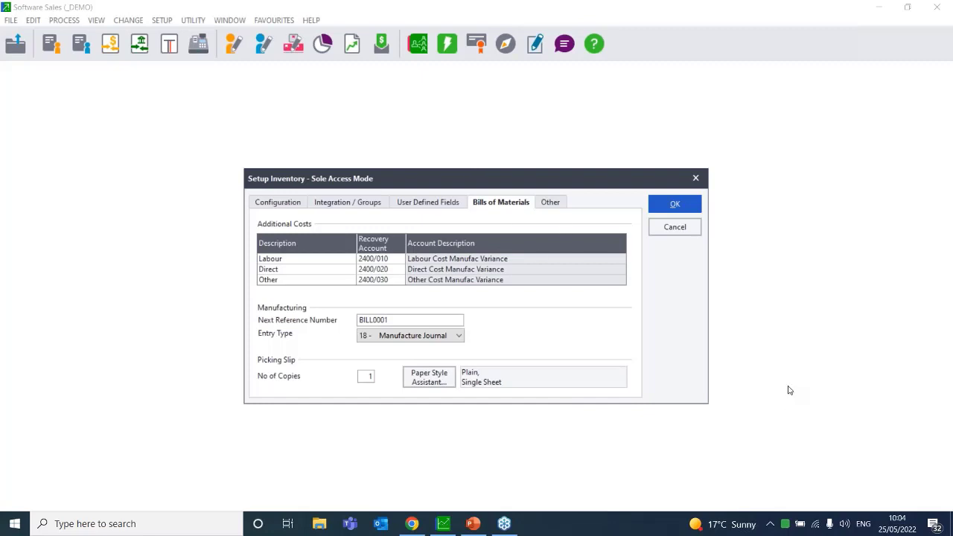
# Close the Setup Inventory window, answering No to saving changes
pyautogui.click(803, 475)
pyautogui.click(694, 180)
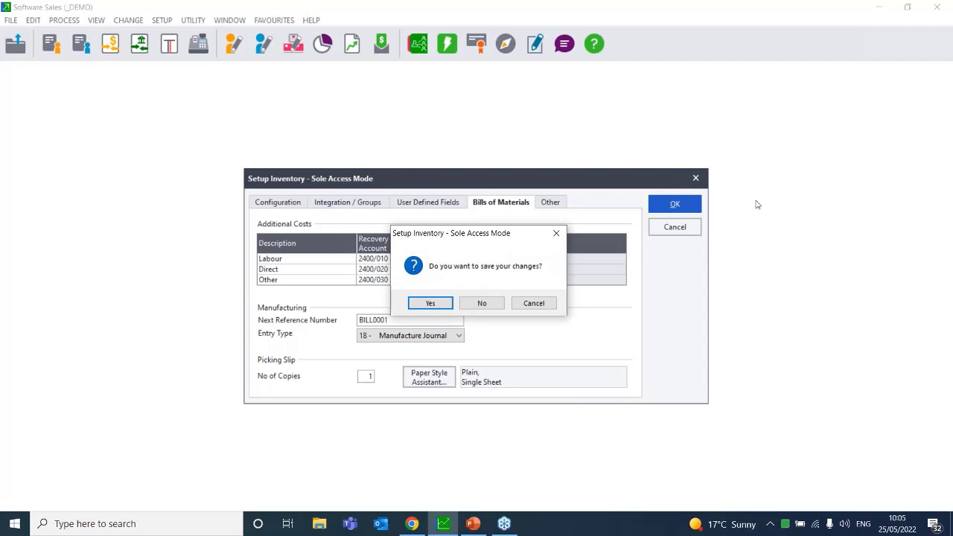
pyautogui.click(482, 304)
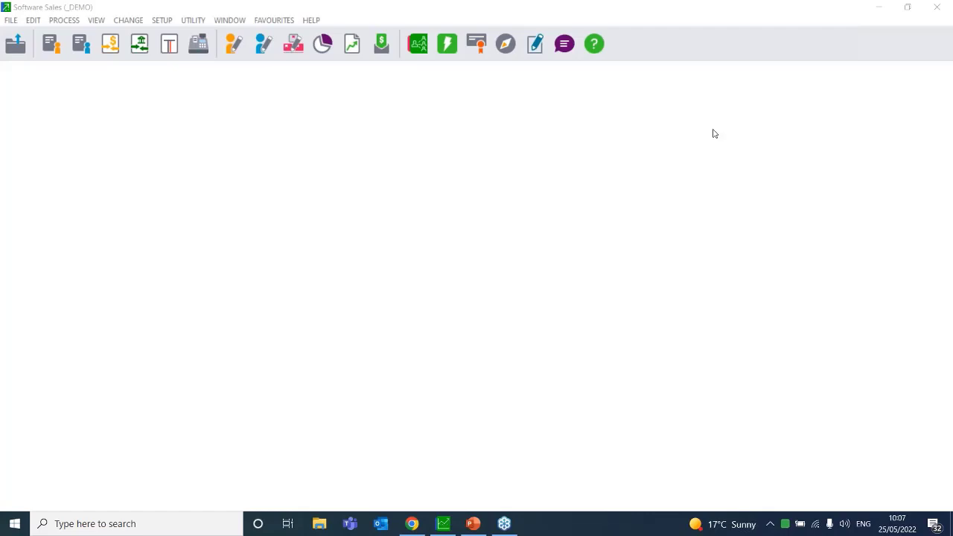
# Check the About window's licensed modules list for Bill Of Materials, then close it
pyautogui.click(312, 21)
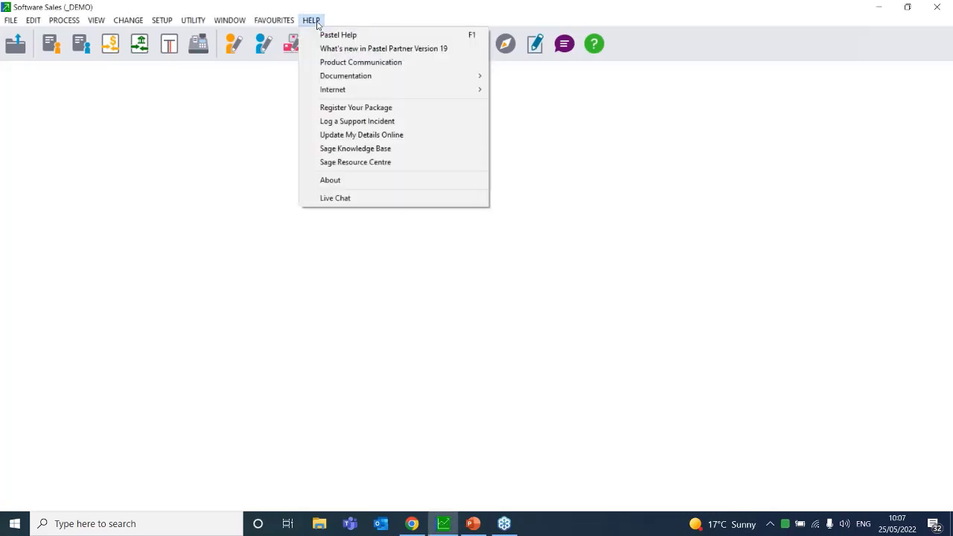
pyautogui.click(387, 182)
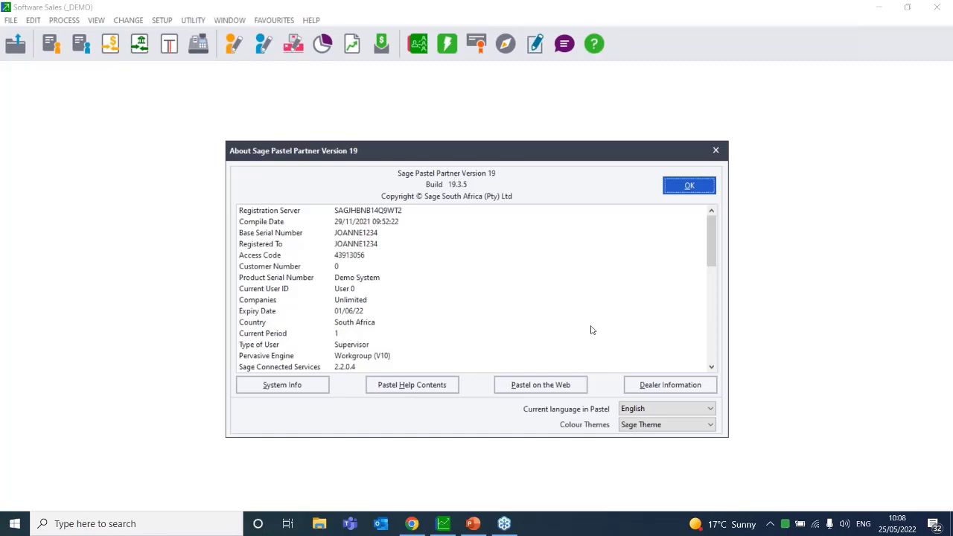
pyautogui.click(711, 366)
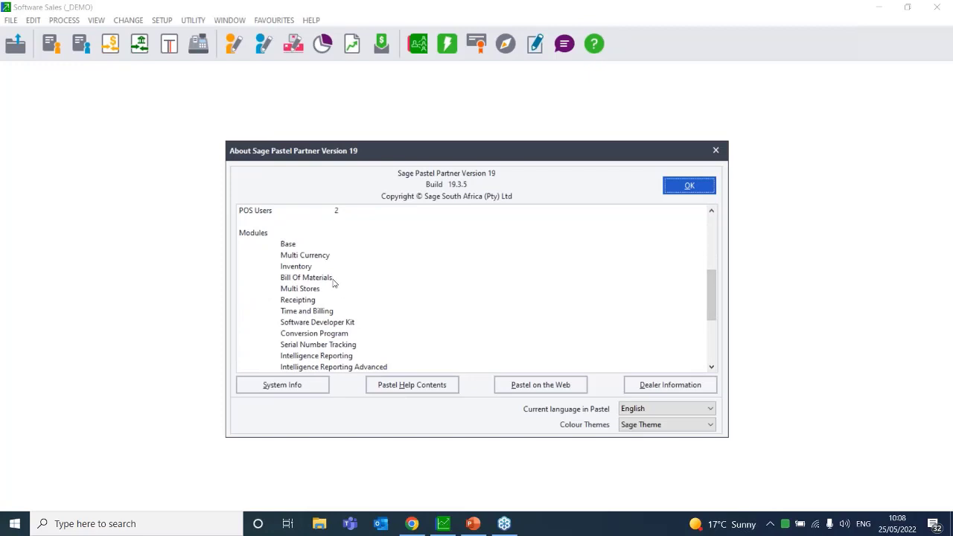
pyautogui.click(333, 280)
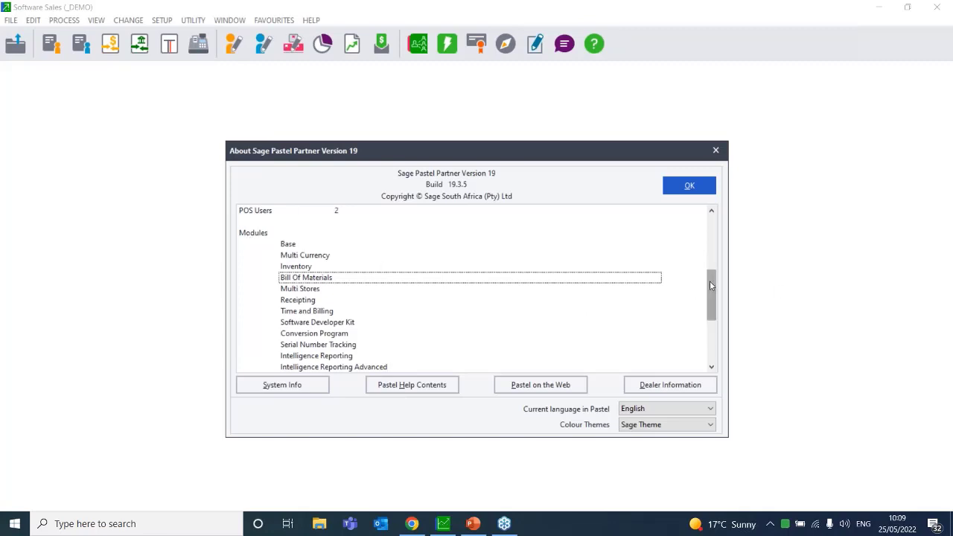
pyautogui.moveTo(709, 281); pyautogui.dragTo(716, 332)
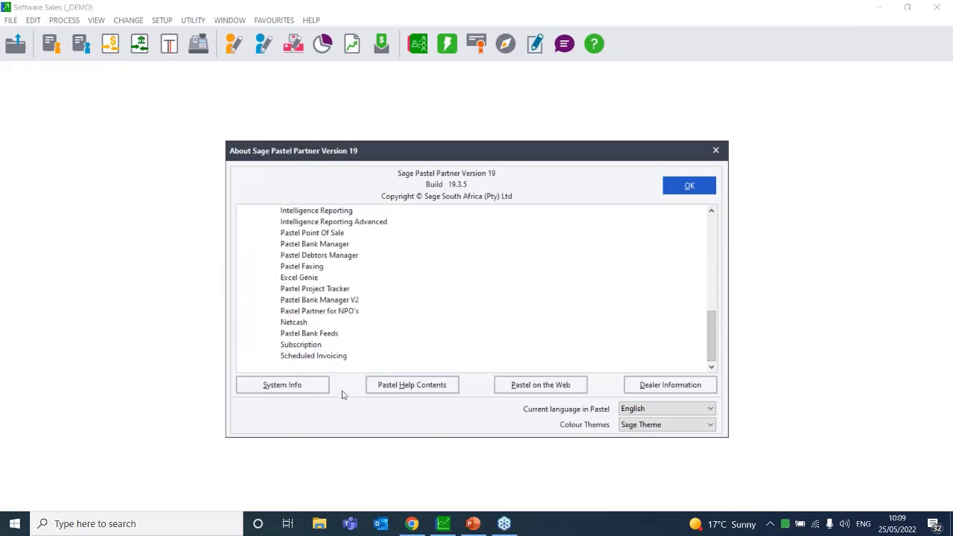
pyautogui.click(710, 211)
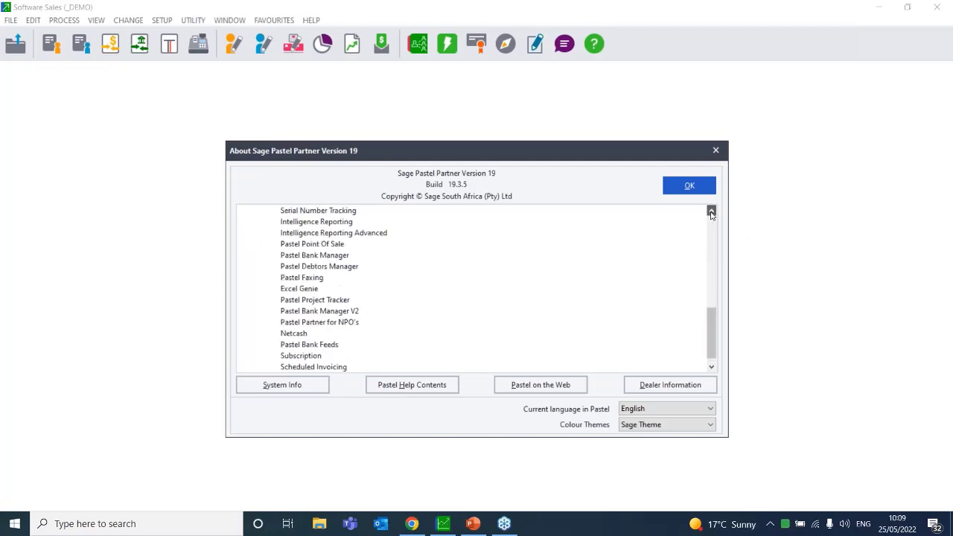
pyautogui.click(712, 214)
pyautogui.click(712, 214)
pyautogui.click(711, 214)
pyautogui.click(712, 213)
pyautogui.click(711, 214)
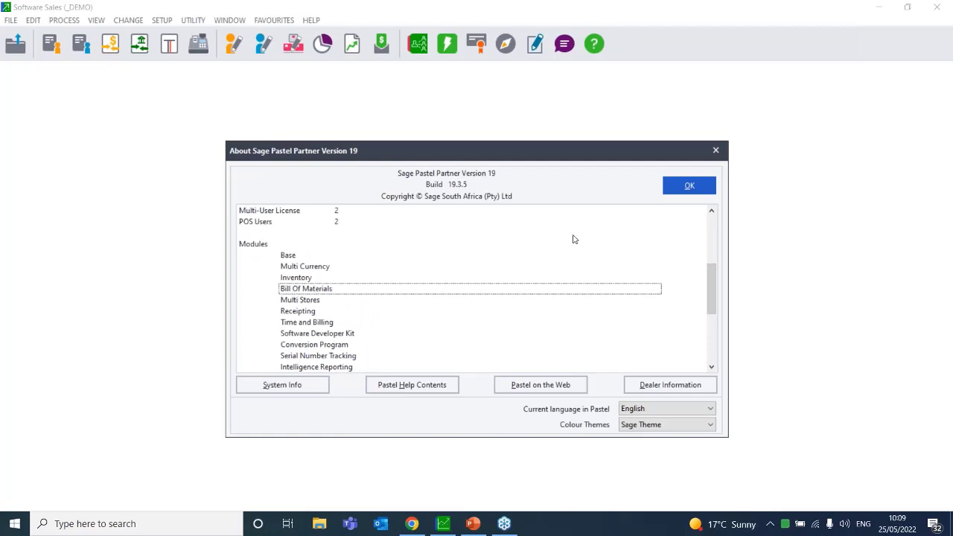
pyautogui.click(674, 187)
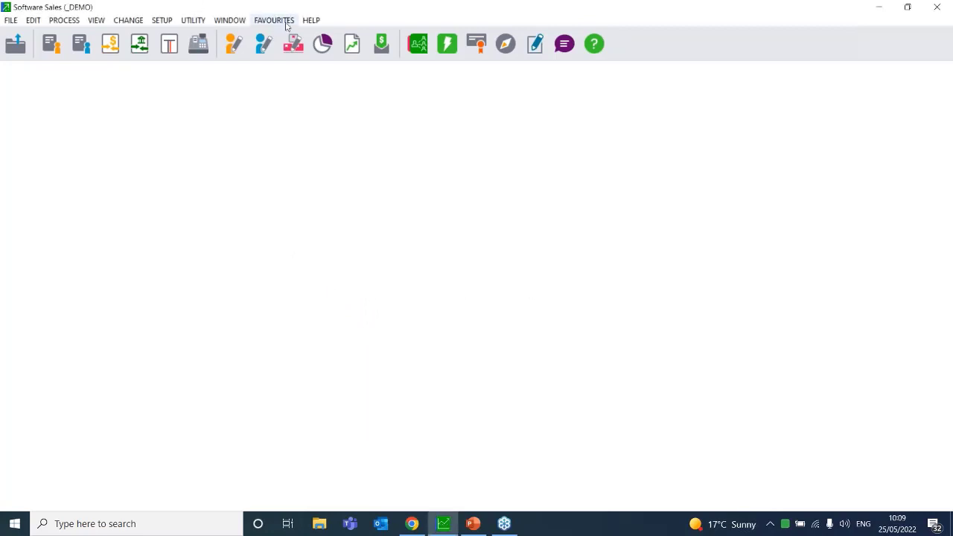
# Reopen Setup > Inventory to its Configuration settings
pyautogui.click(161, 20)
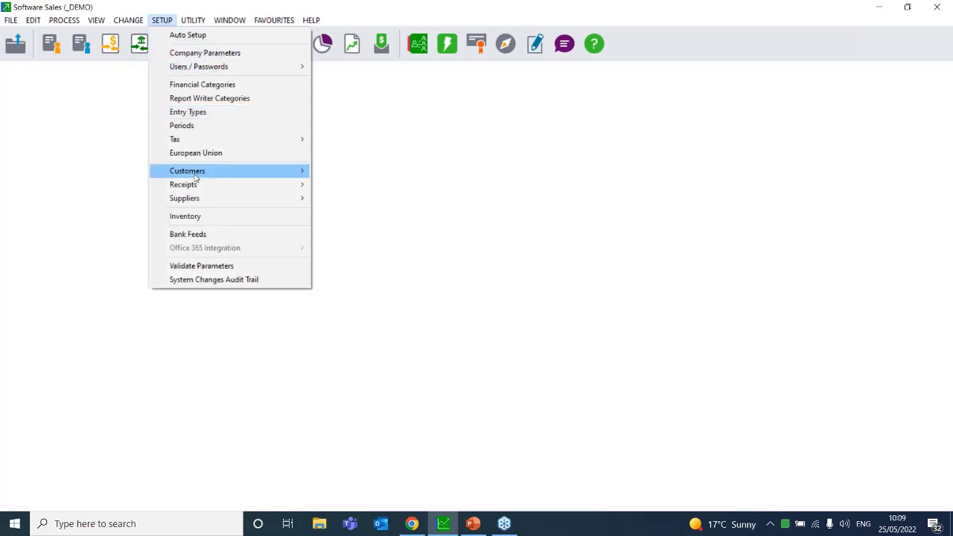
pyautogui.click(189, 215)
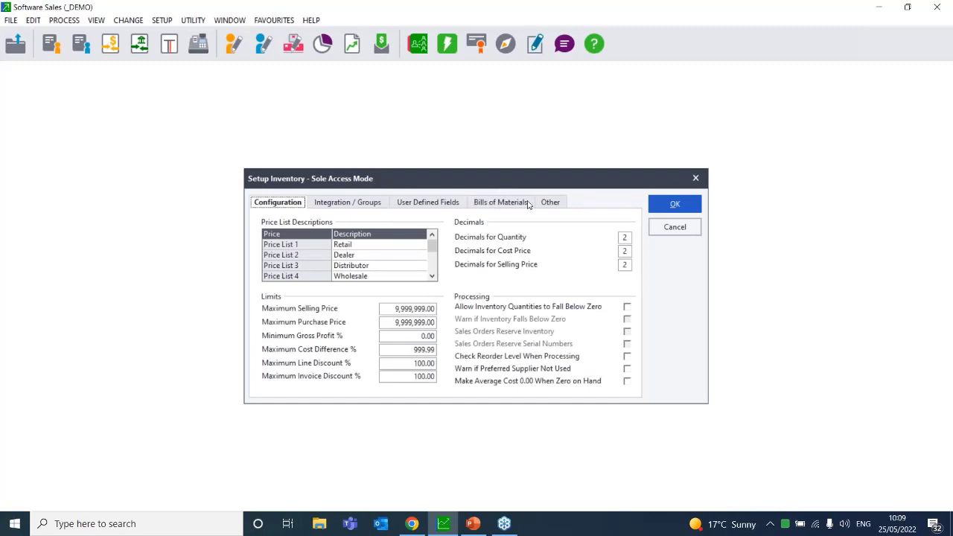
# Show the Bills of Materials tab, with reference BILL0001 and Pre-printed picking slips
pyautogui.click(517, 202)
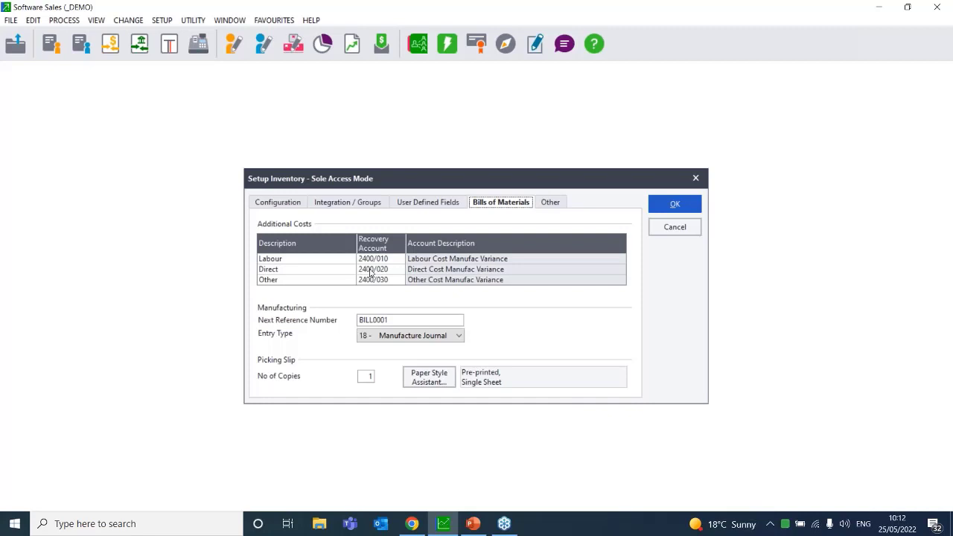
# Switch the picking slip paper style from Pre-printed to Plain, Single Sheet
pyautogui.click(433, 378)
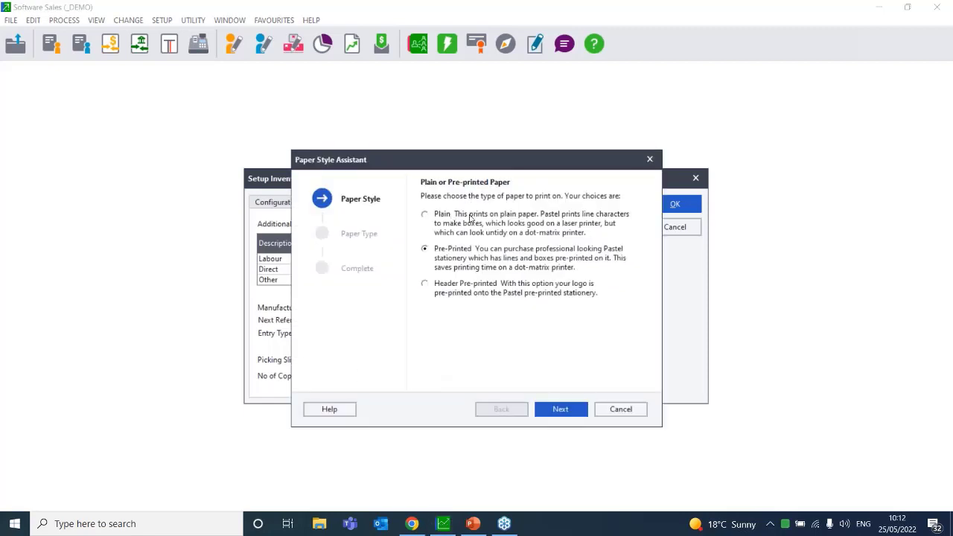
pyautogui.click(559, 409)
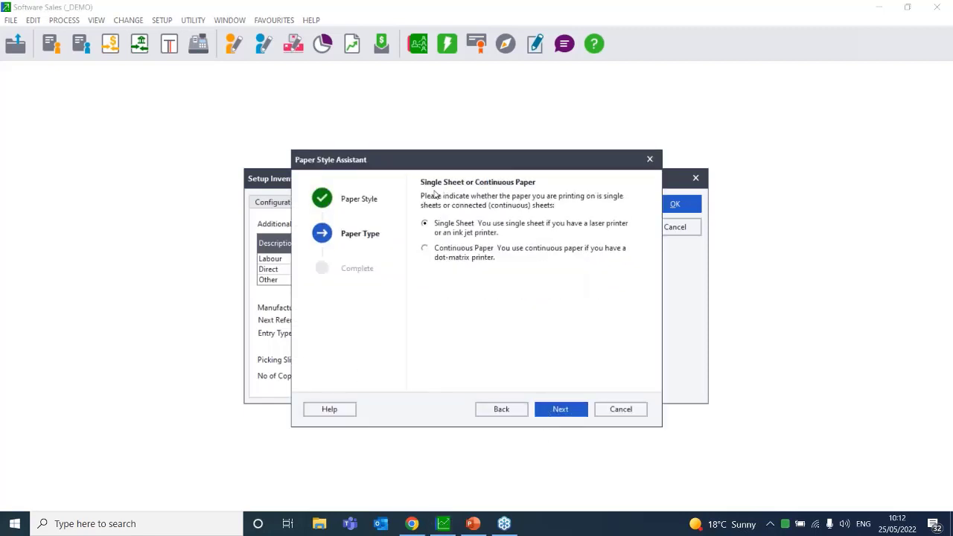
pyautogui.click(560, 409)
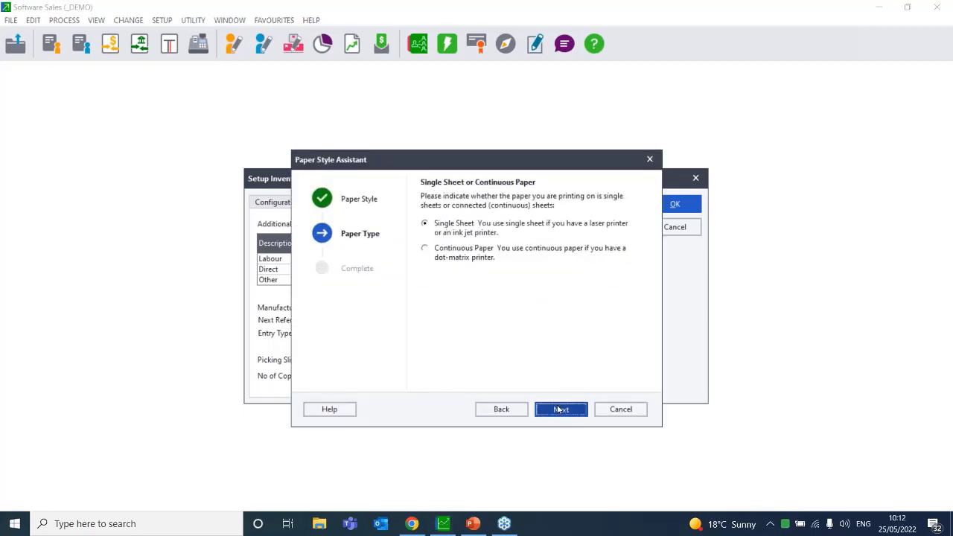
pyautogui.click(558, 408)
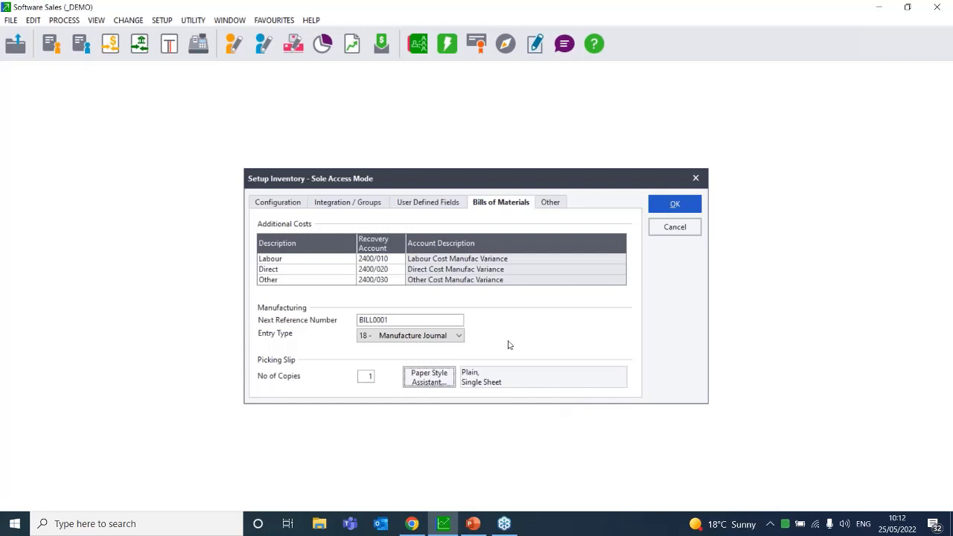
# Accept the Setup Inventory settings with OK, returning to the main window
pyautogui.click(769, 207)
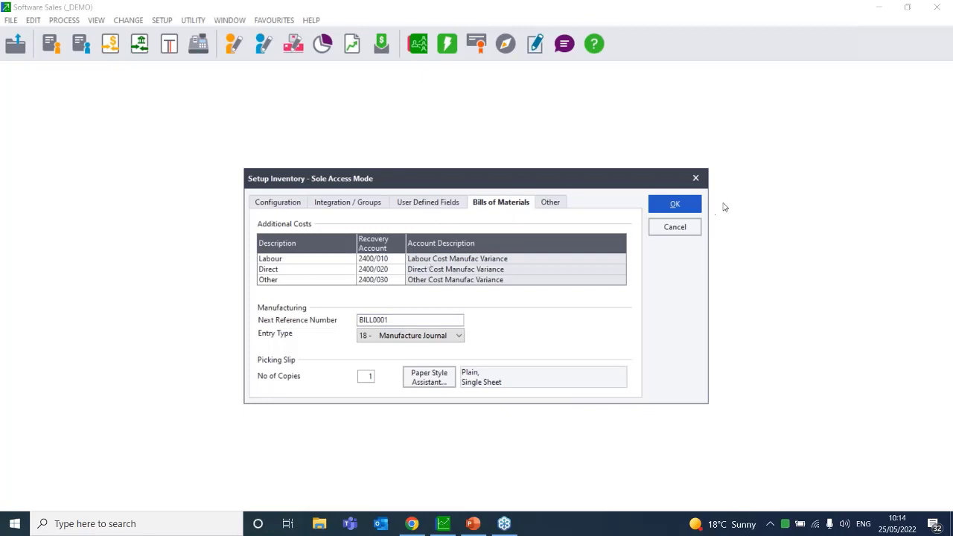
pyautogui.click(667, 209)
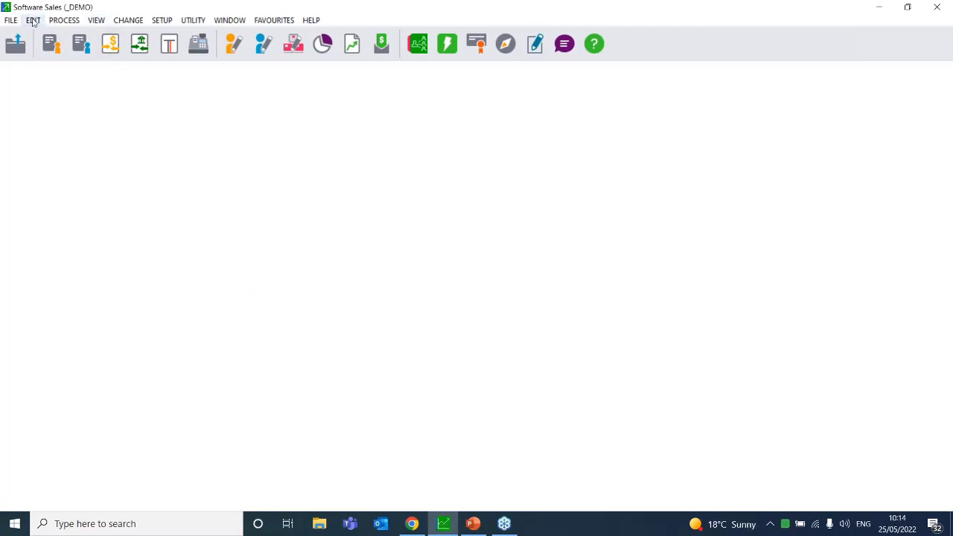
# Display the Edit > Manufacturing submenu with Bills of Materials, Kit Item Codes and Copy BOM
pyautogui.click(32, 20)
pyautogui.moveTo(47, 131)
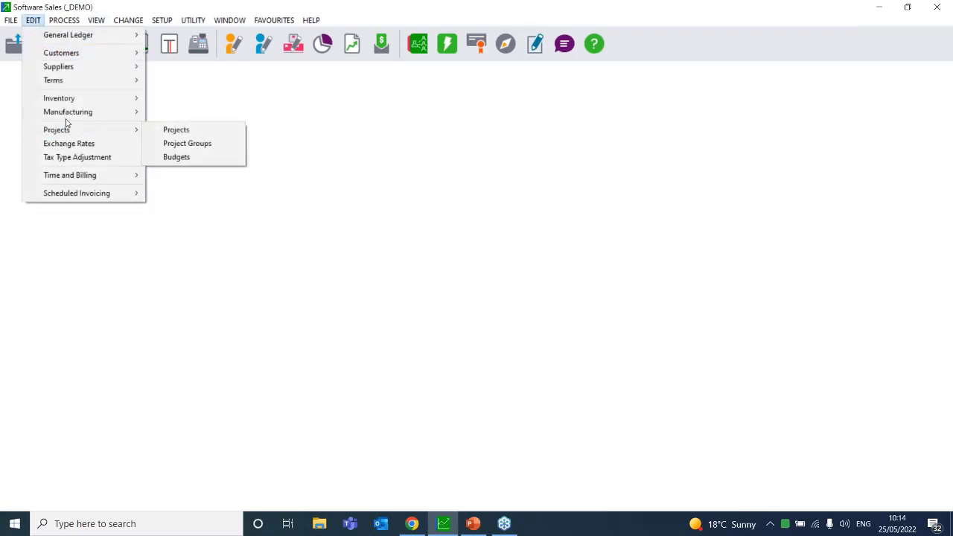
pyautogui.moveTo(97, 112)
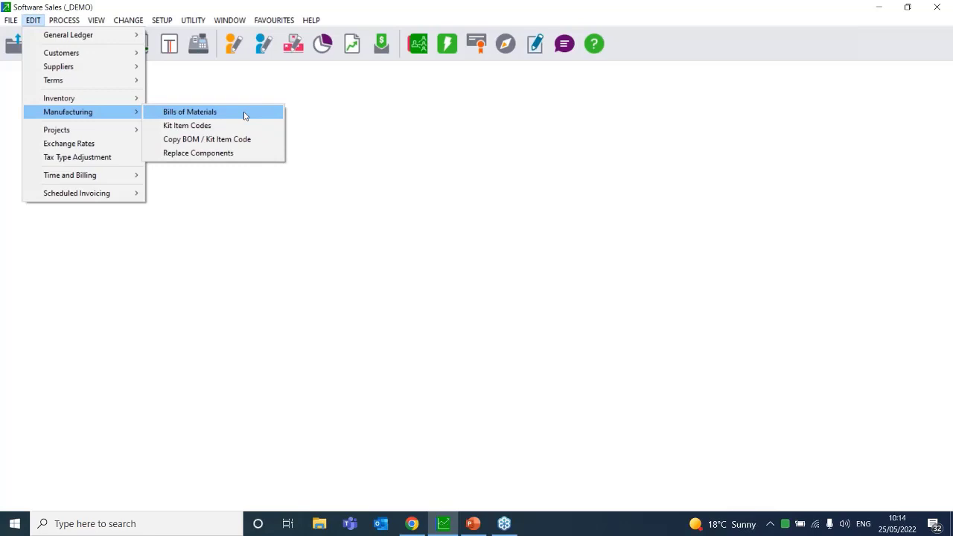
# Open Edit Bills of Materials, showing BOM SOHO/200, SOHO Computer with Software
pyautogui.click(774, 206)
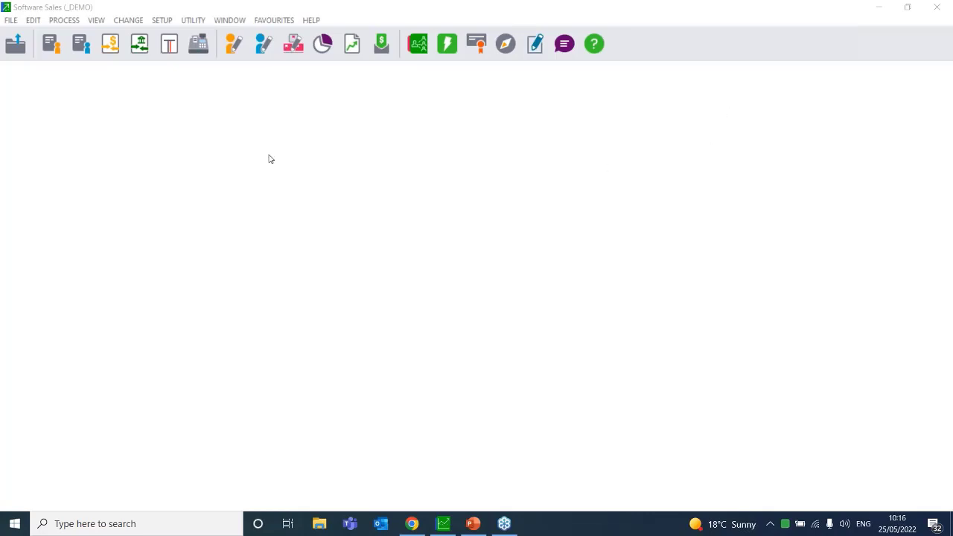
pyautogui.click(36, 20)
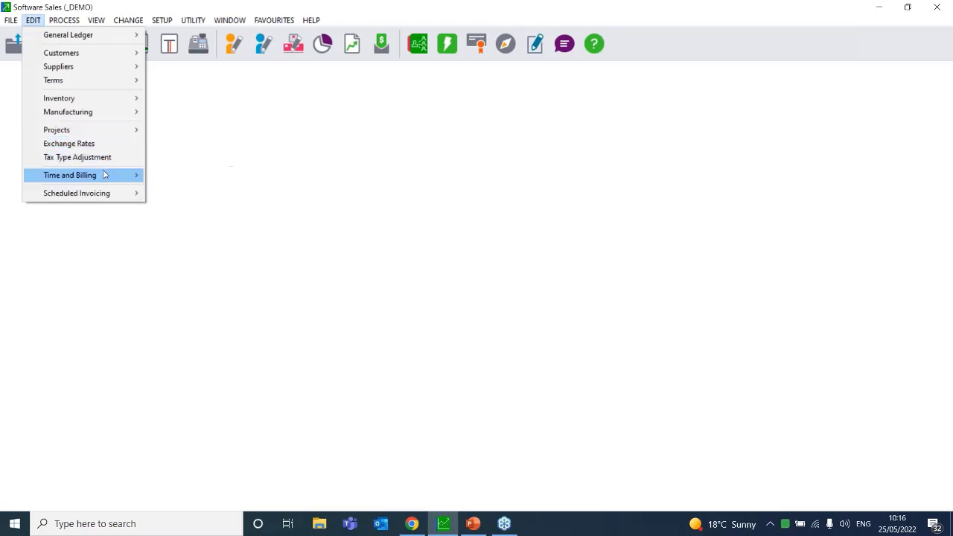
pyautogui.moveTo(110, 113)
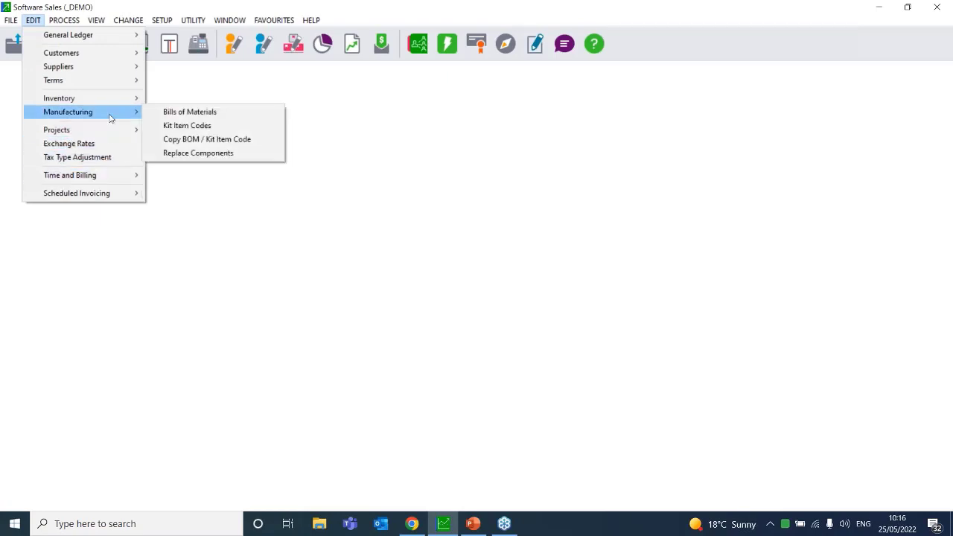
pyautogui.click(192, 112)
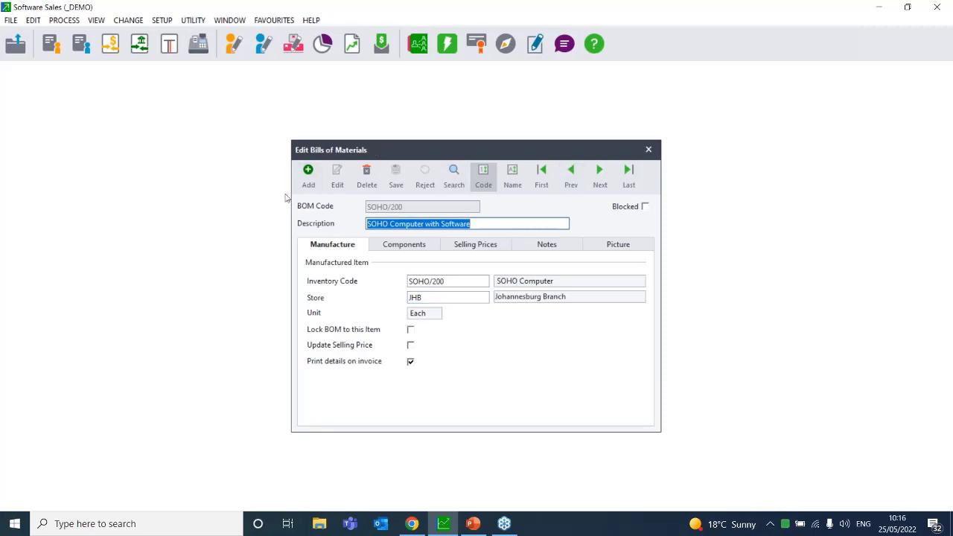
# Add a new BOM with code TEST001 and description Test001, clearing the warnings
pyautogui.click(308, 176)
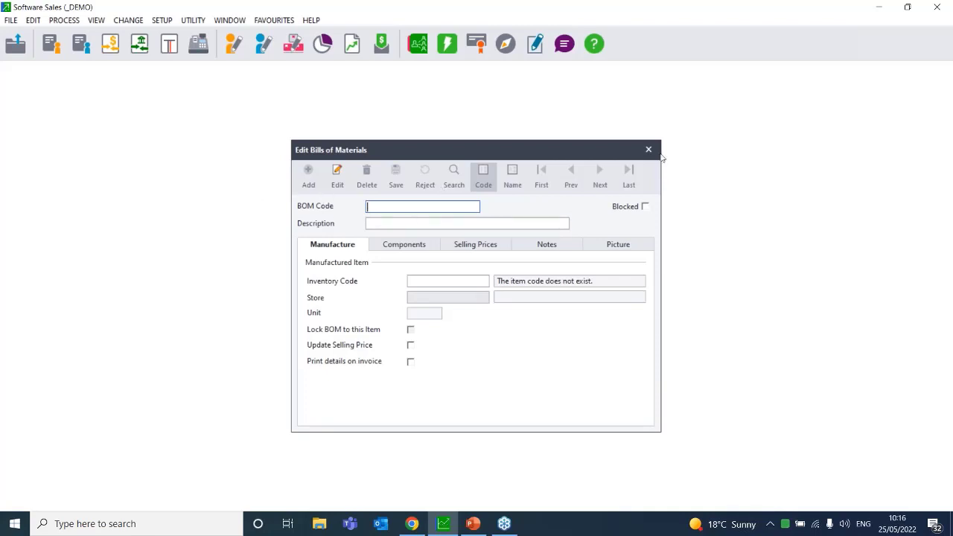
pyautogui.click(377, 208)
pyautogui.click(445, 282)
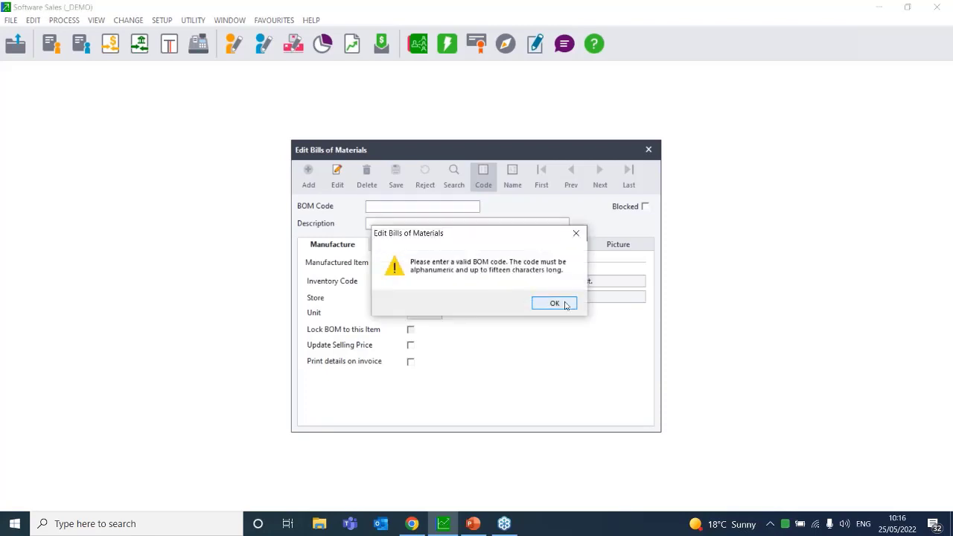
pyautogui.click(557, 302)
pyautogui.write('TEST001')
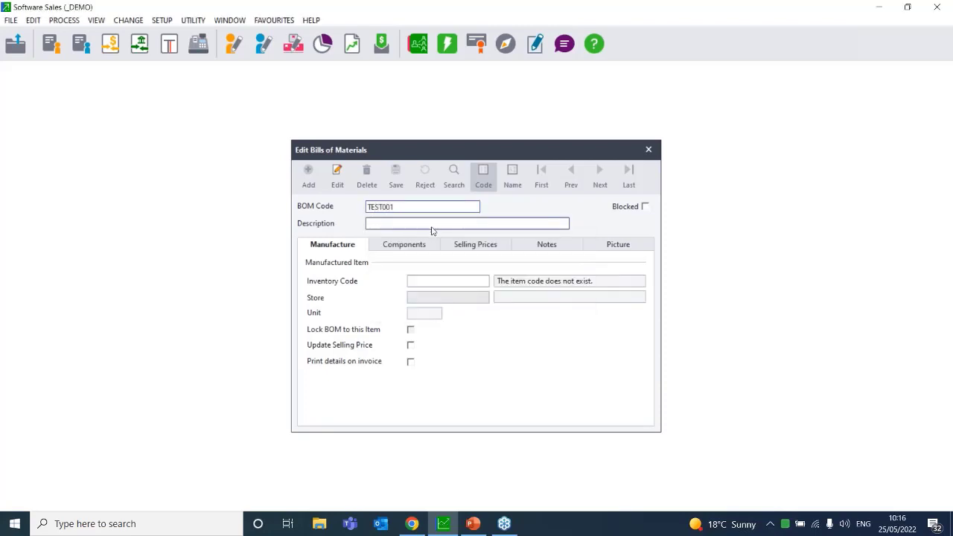
pyautogui.click(453, 278)
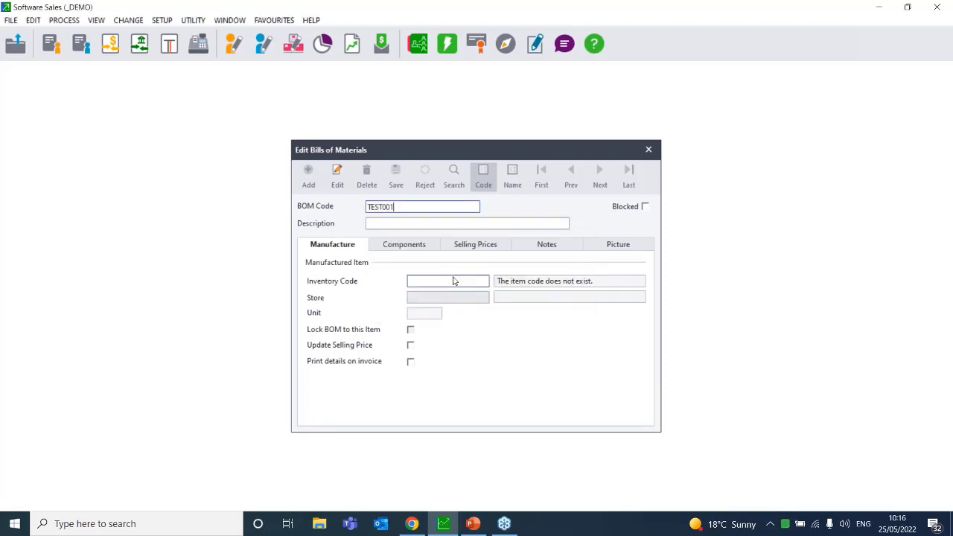
pyautogui.click(482, 280)
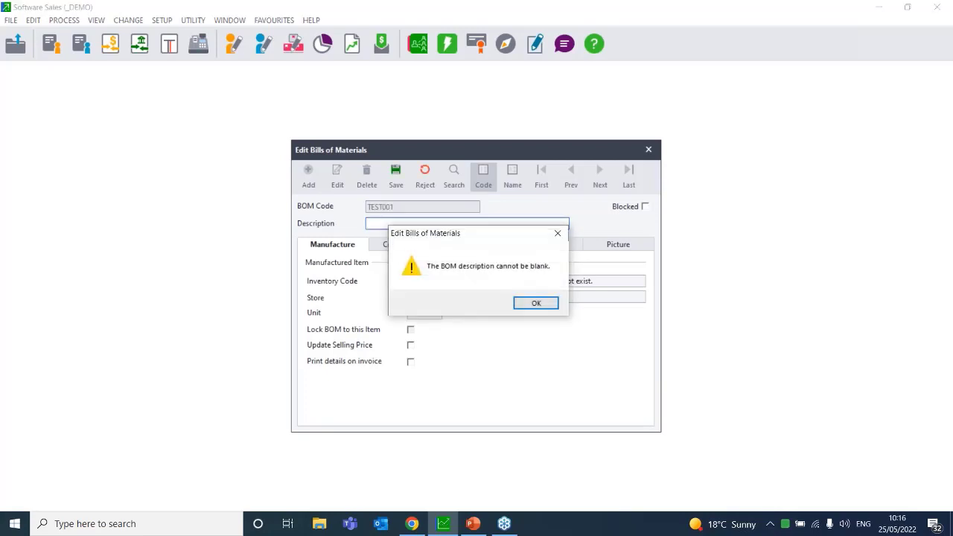
pyautogui.press('Return')
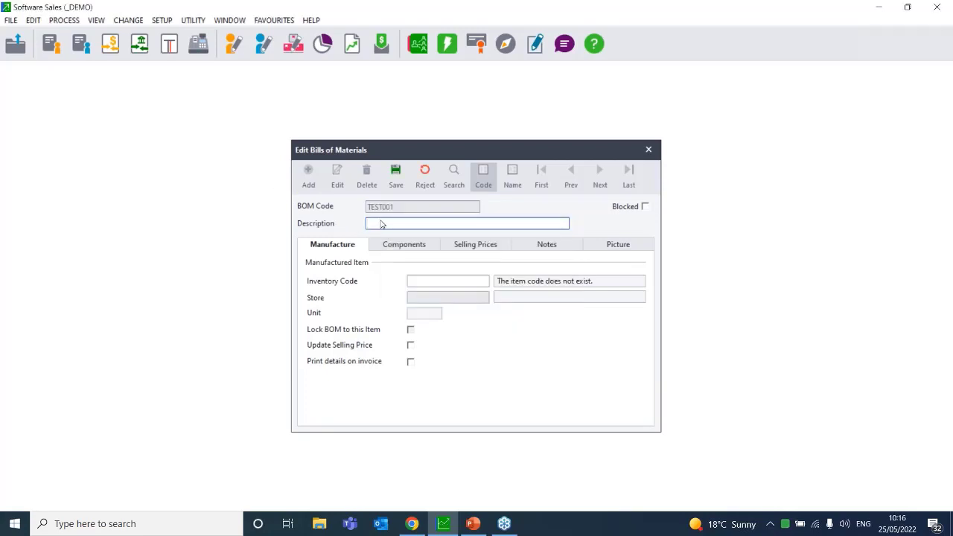
pyautogui.write('Test001')
# Pick KEYB/001 Comfort Keyboard from the inventory lookup as the manufactured item
pyautogui.click(450, 280)
pyautogui.click(483, 280)
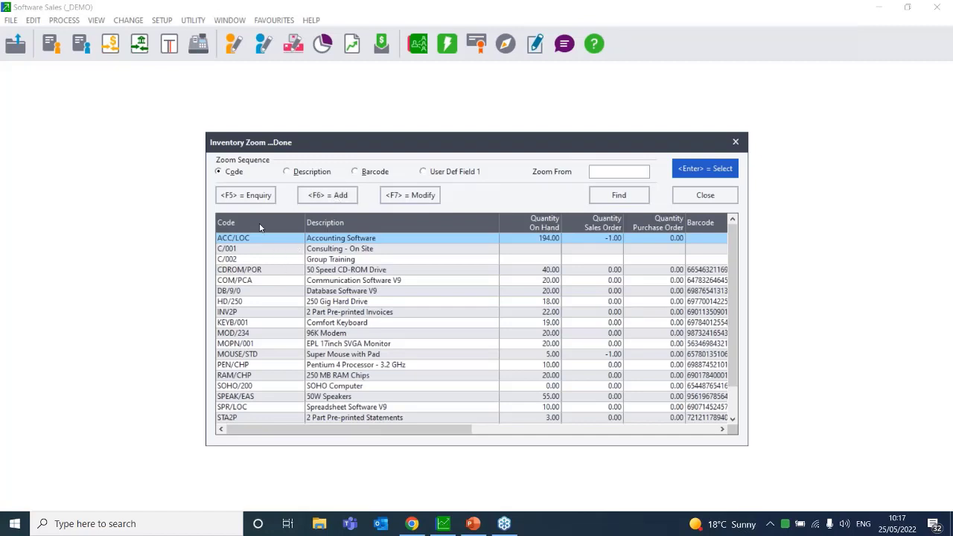
pyautogui.doubleClick(253, 323)
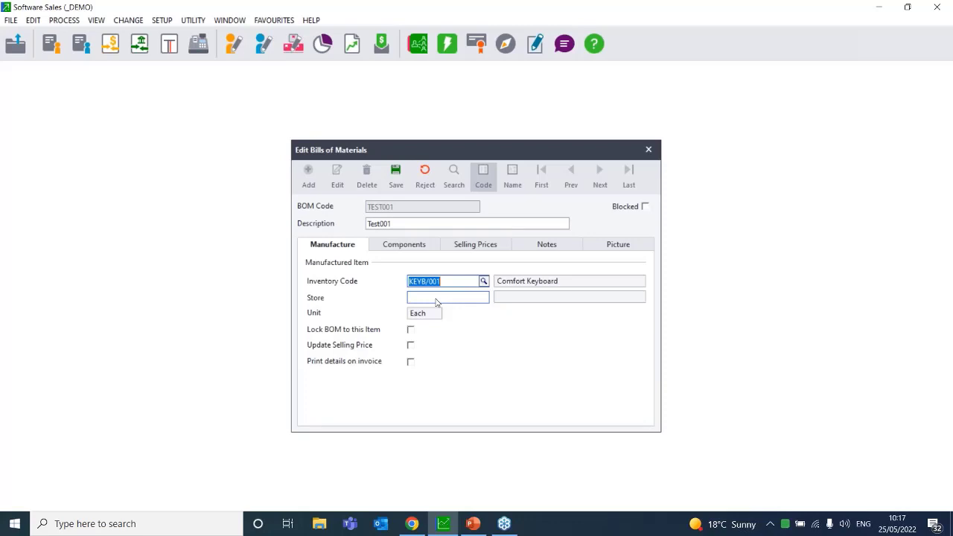
# Check the Components and Manufacture tabs, discard the TEST001 BOM, and reload SOHO/200
pyautogui.click(404, 245)
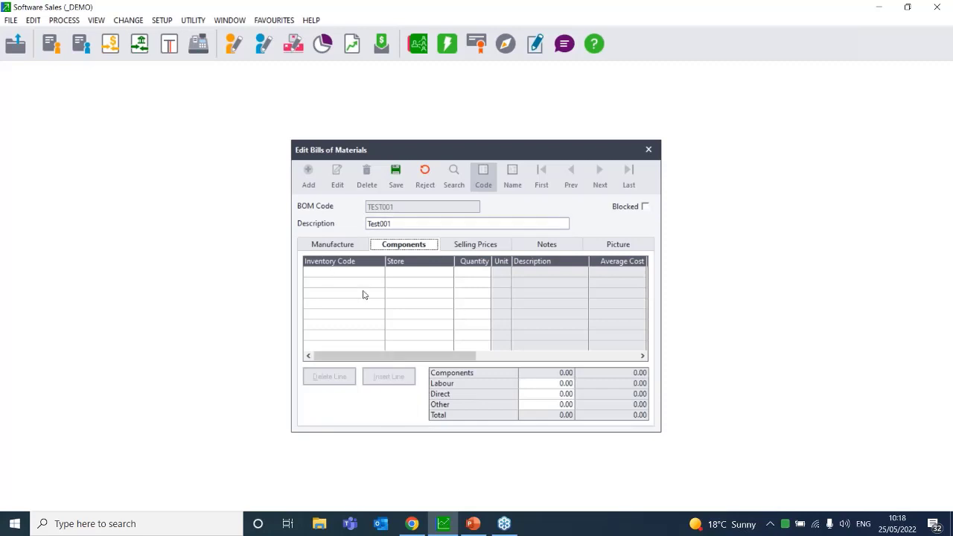
pyautogui.click(320, 245)
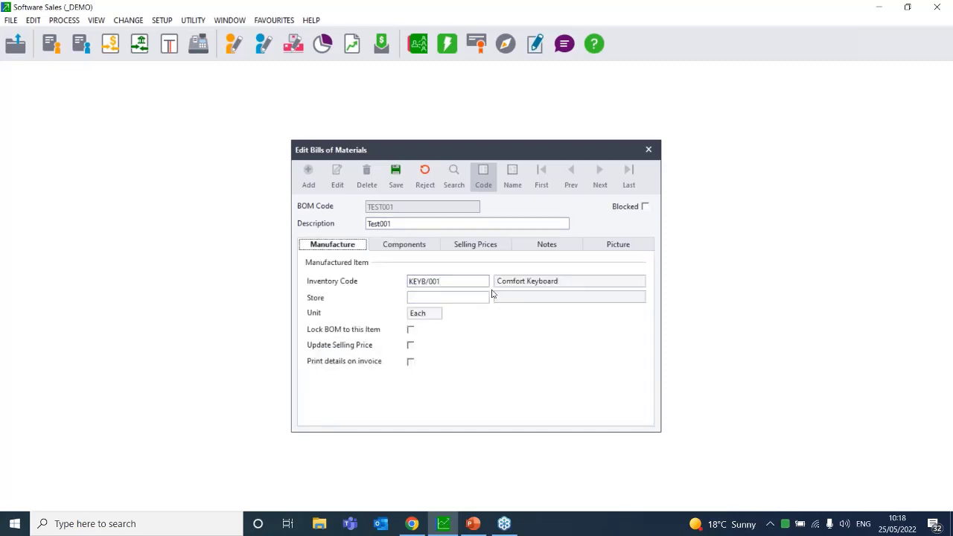
pyautogui.click(425, 174)
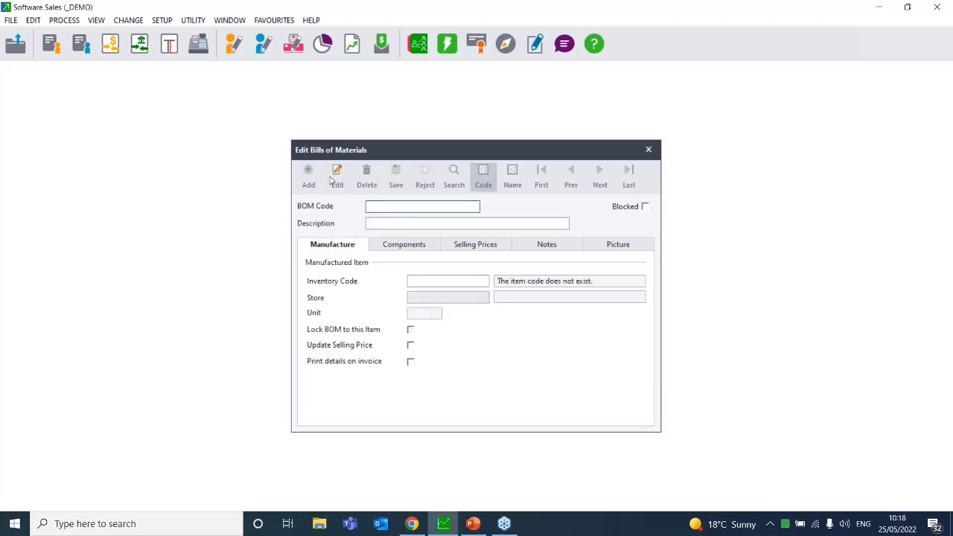
pyautogui.click(335, 178)
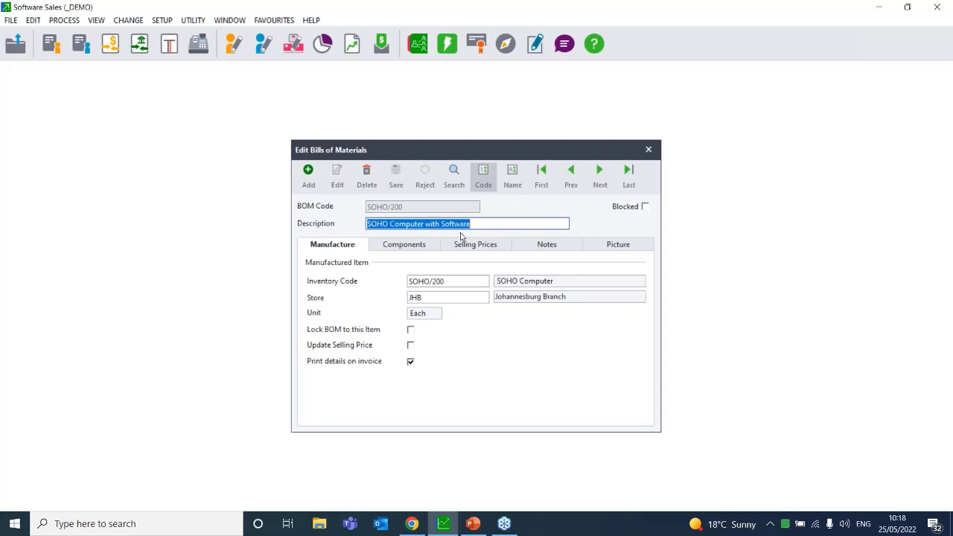
# Show SOHO/200's components, WIN/OS through ACC/LOC, totalling 13,399.99
pyautogui.click(386, 247)
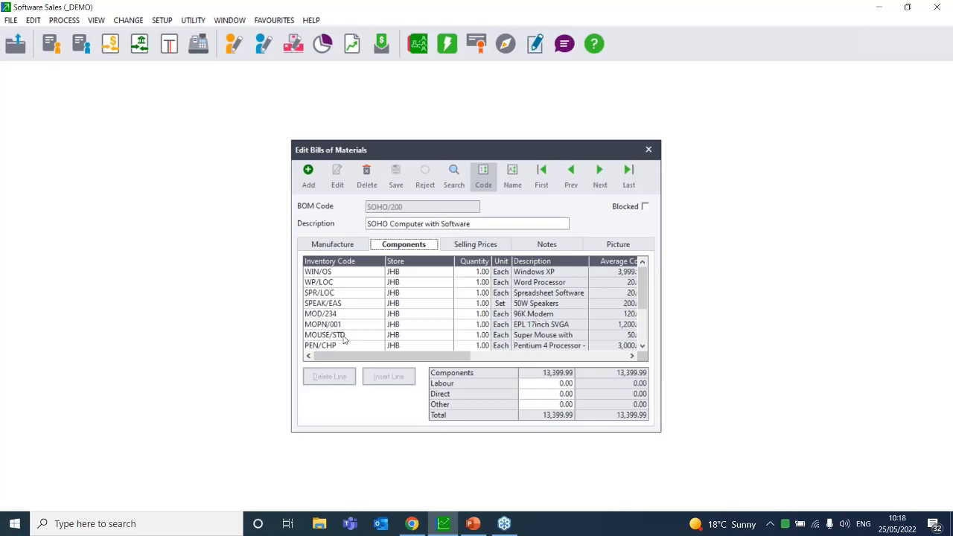
pyautogui.click(643, 346)
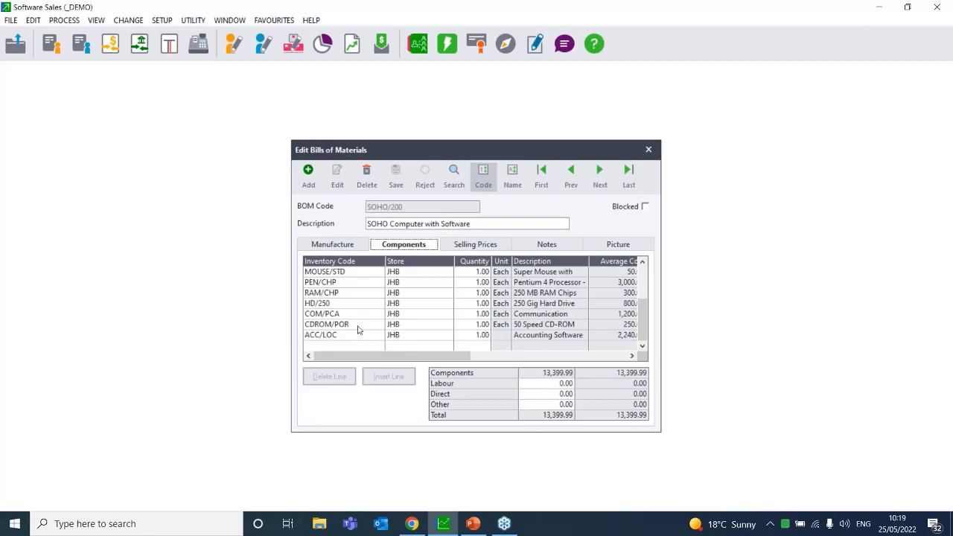
pyautogui.click(642, 262)
pyautogui.scroll(2, 642, 264)
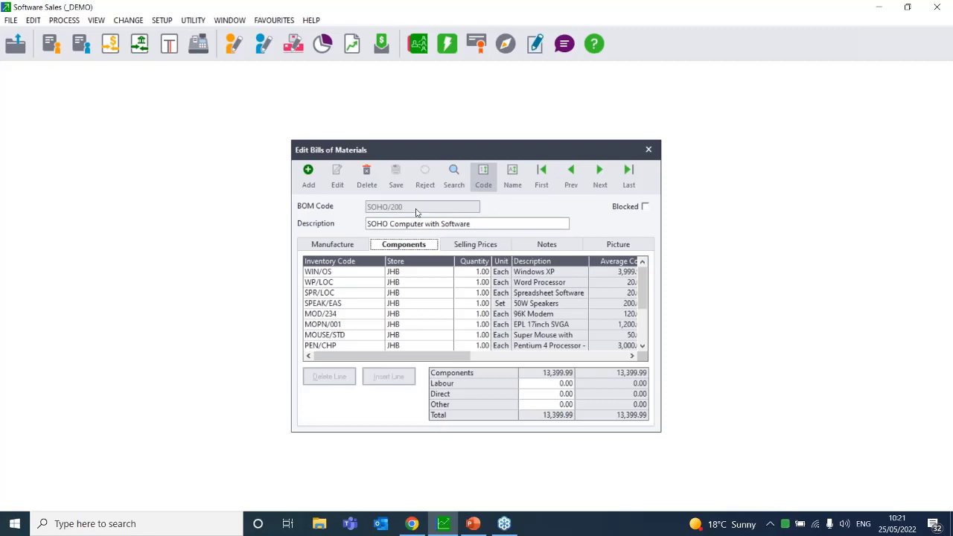
# Review SOHO/200's Labour, Direct and Other costs, then show its Percentage Mark-up selling prices
pyautogui.click(632, 355)
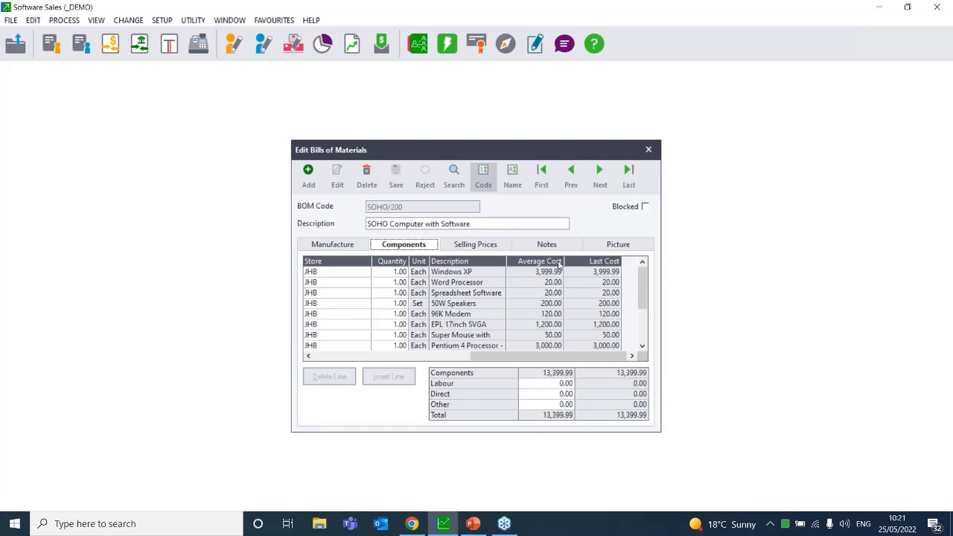
pyautogui.click(551, 384)
pyautogui.press('Tab')
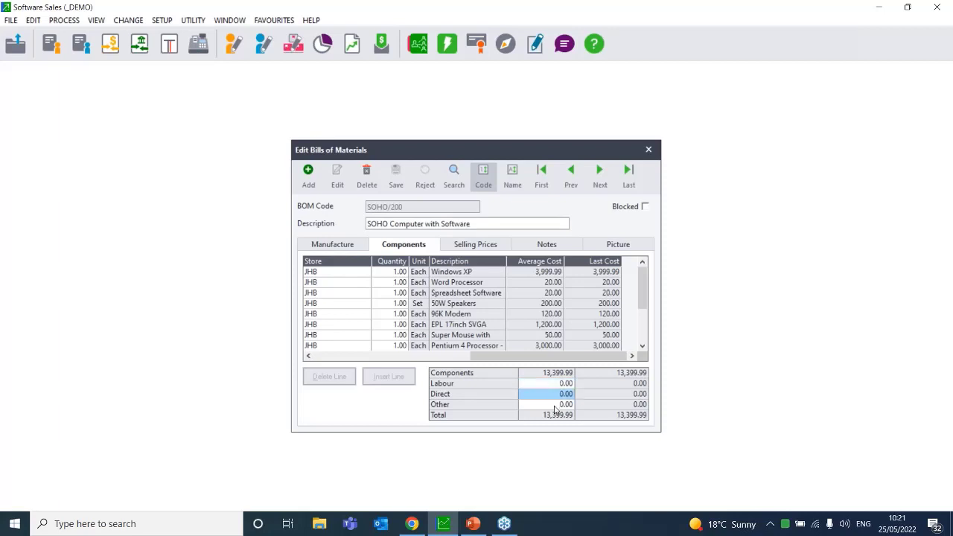
pyautogui.press('Tab')
pyautogui.click(551, 384)
pyautogui.click(552, 394)
pyautogui.click(552, 405)
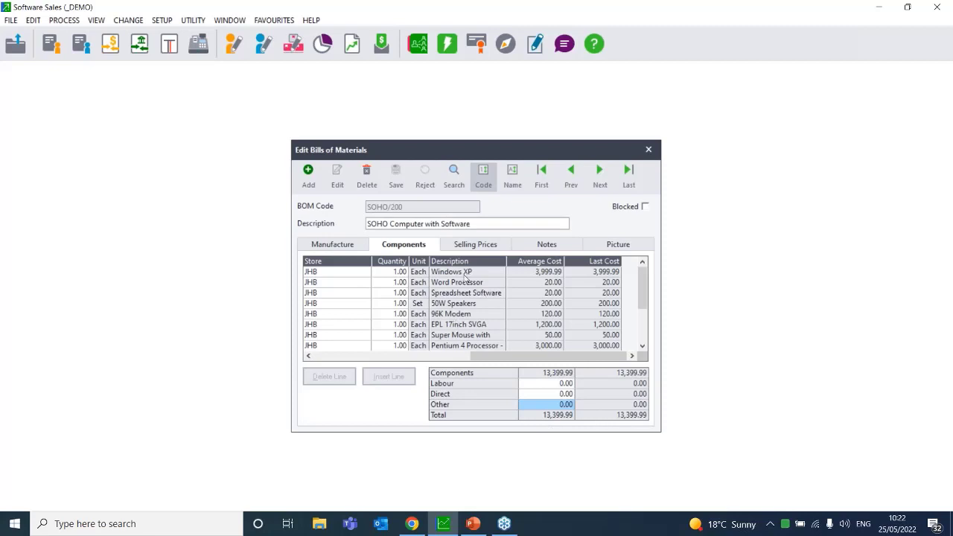
pyautogui.click(470, 246)
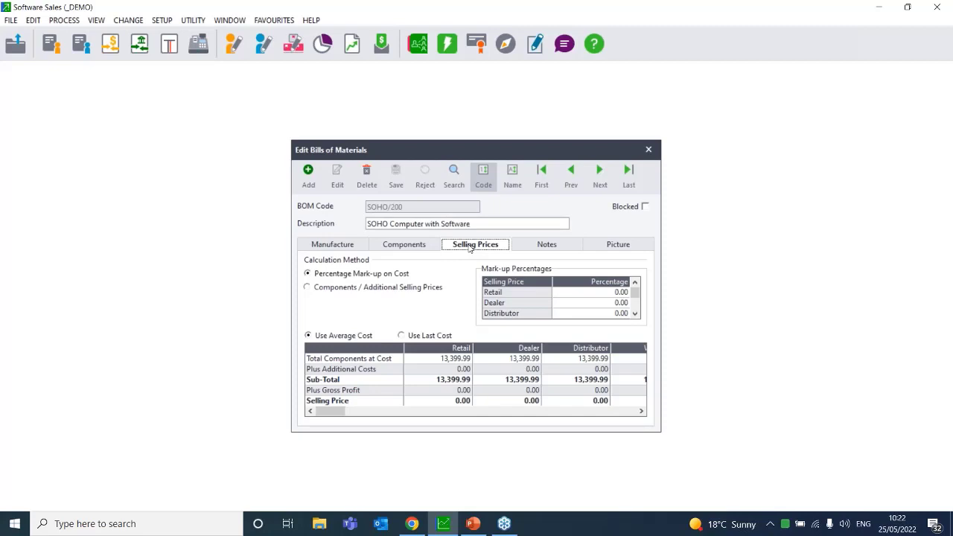
# Switch SOHO/200 pricing to Components / Additional Selling Prices, giving Retail 3,000.00
pyautogui.click(308, 287)
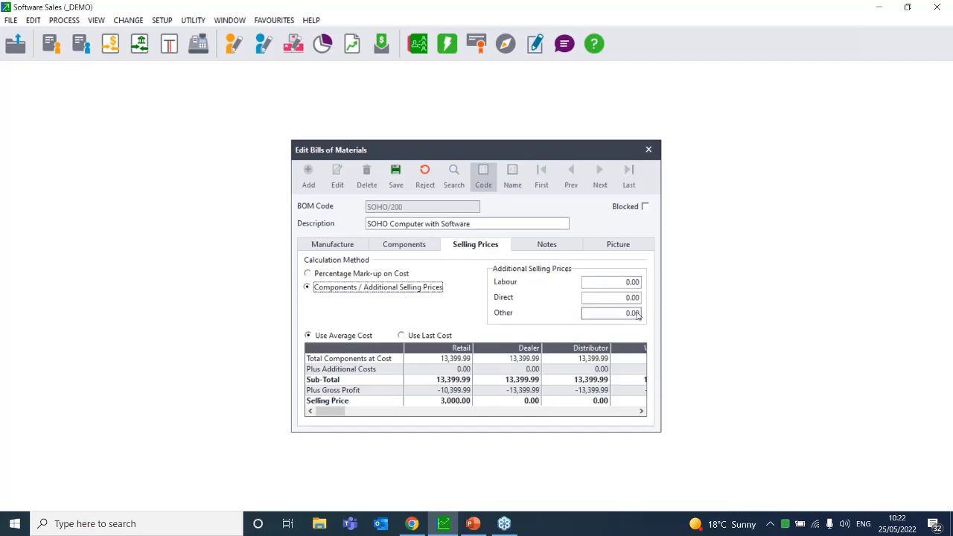
pyautogui.click(323, 276)
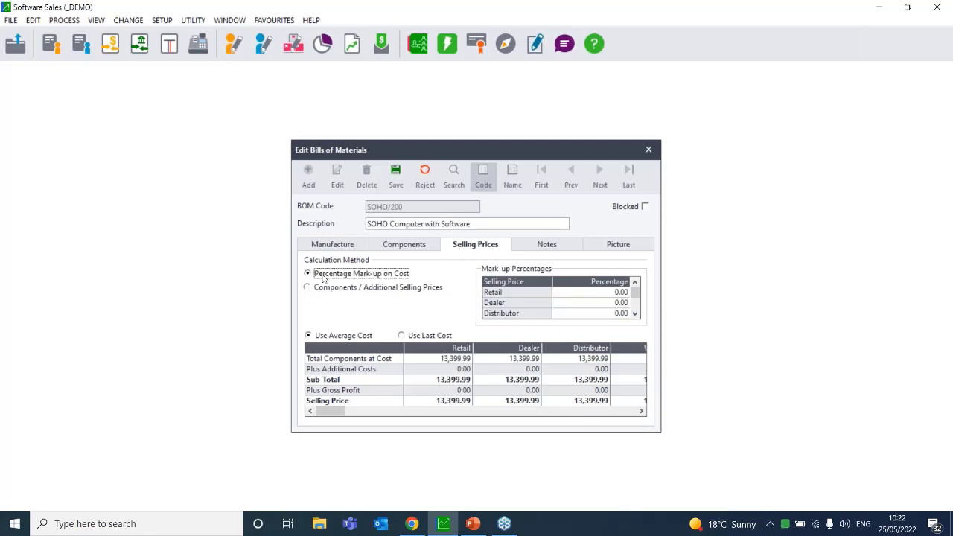
pyautogui.click(327, 290)
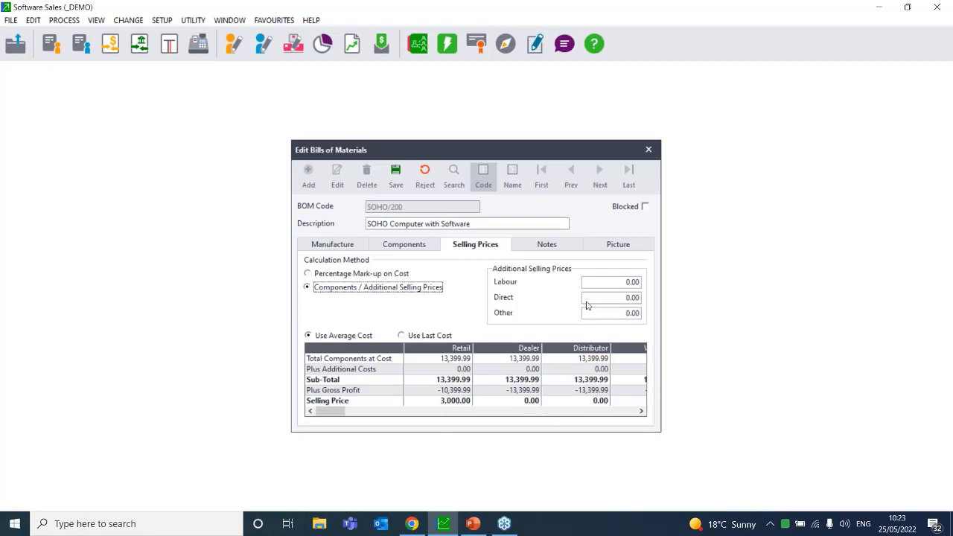
# View the SOHO/200 Notes and Picture, discard the pricing change, and close the editor
pyautogui.click(542, 248)
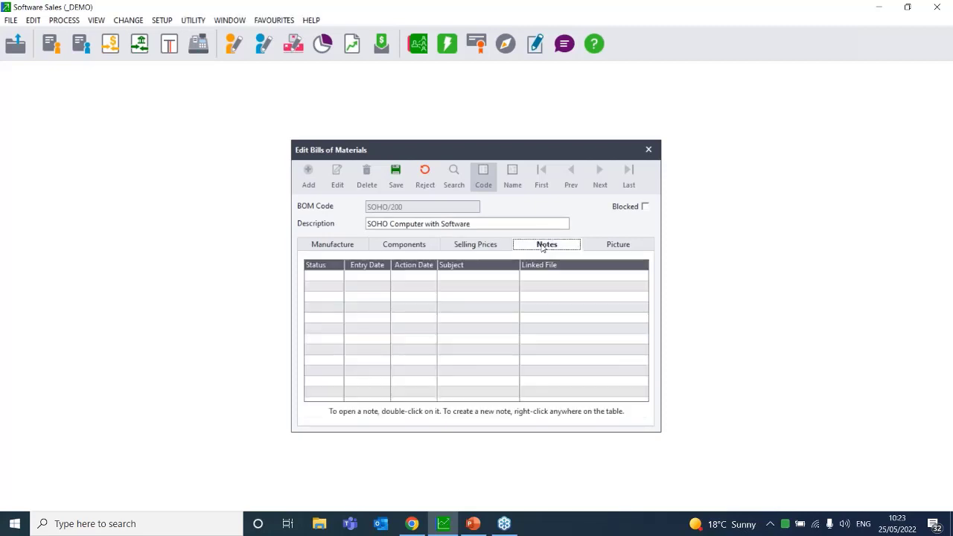
pyautogui.click(630, 250)
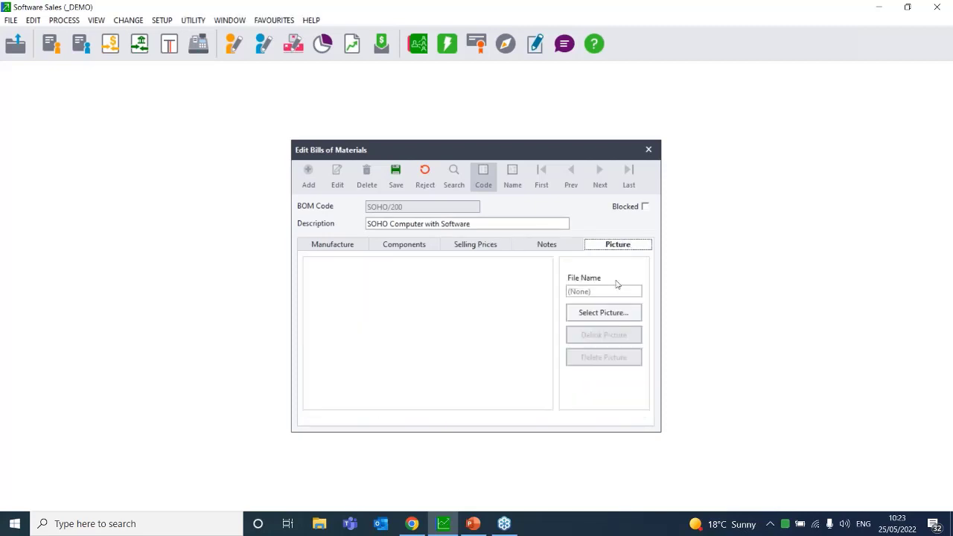
pyautogui.click(555, 248)
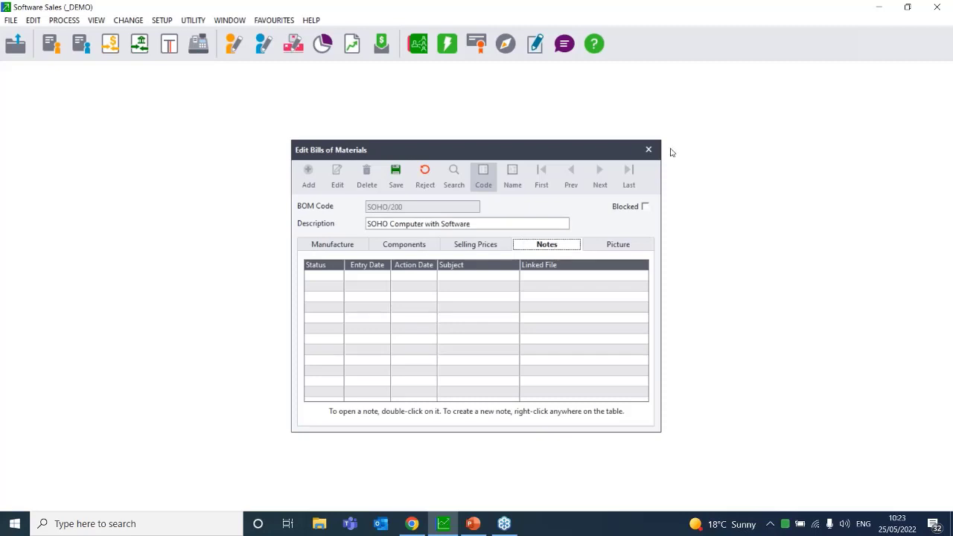
pyautogui.click(425, 173)
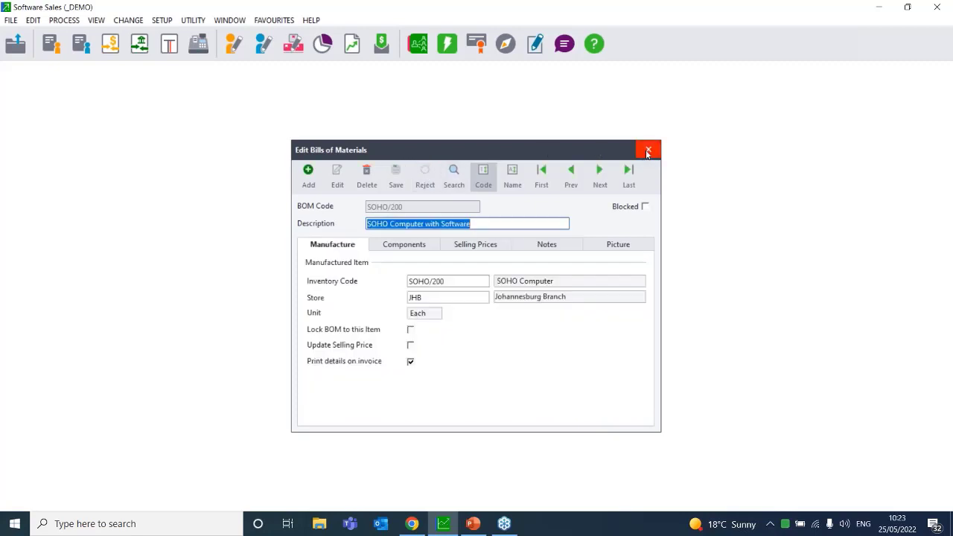
pyautogui.click(648, 150)
pyautogui.click(34, 21)
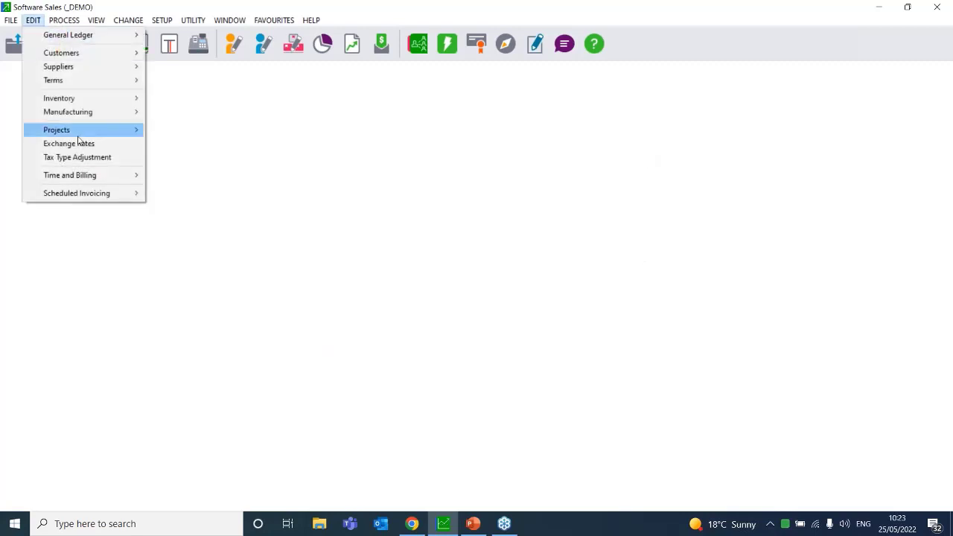
pyautogui.moveTo(97, 113)
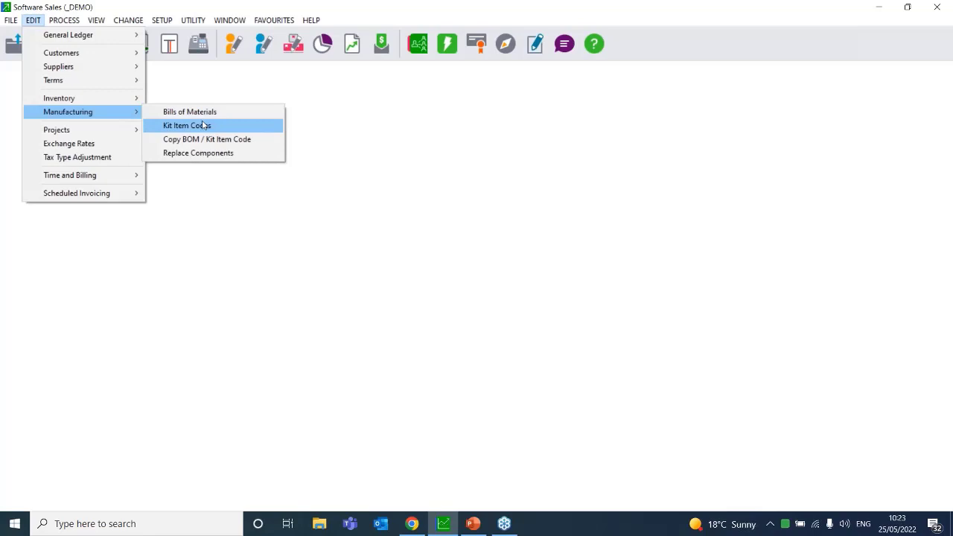
pyautogui.click(205, 125)
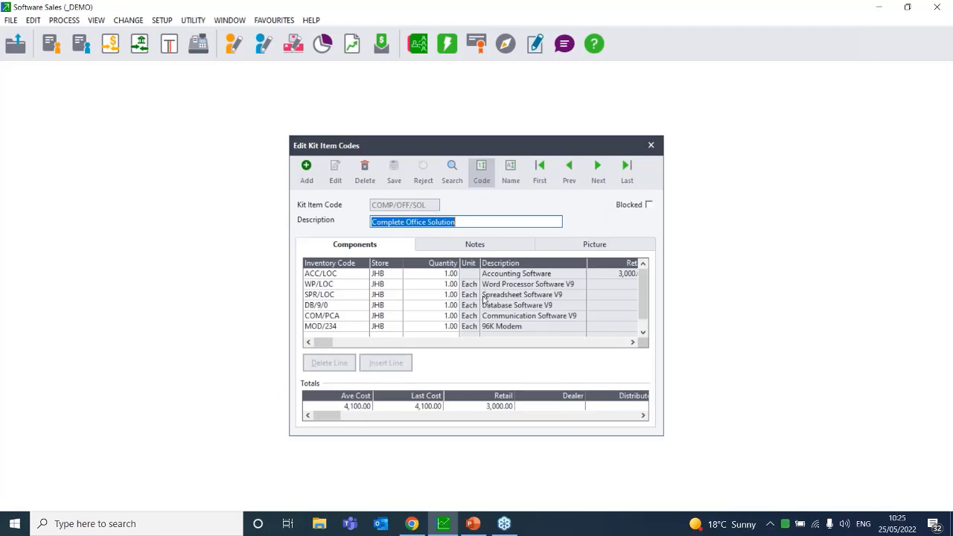
pyautogui.click(497, 246)
pyautogui.click(582, 247)
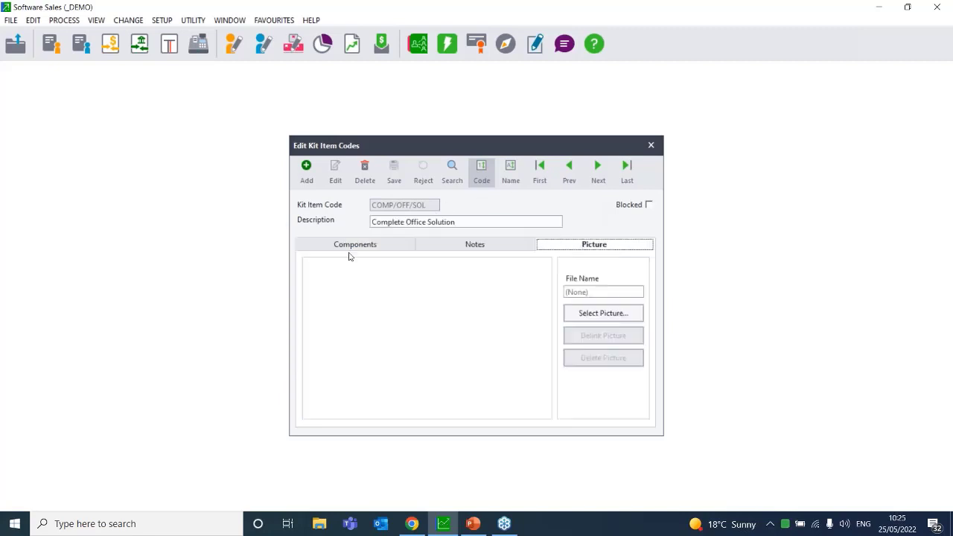
pyautogui.click(326, 249)
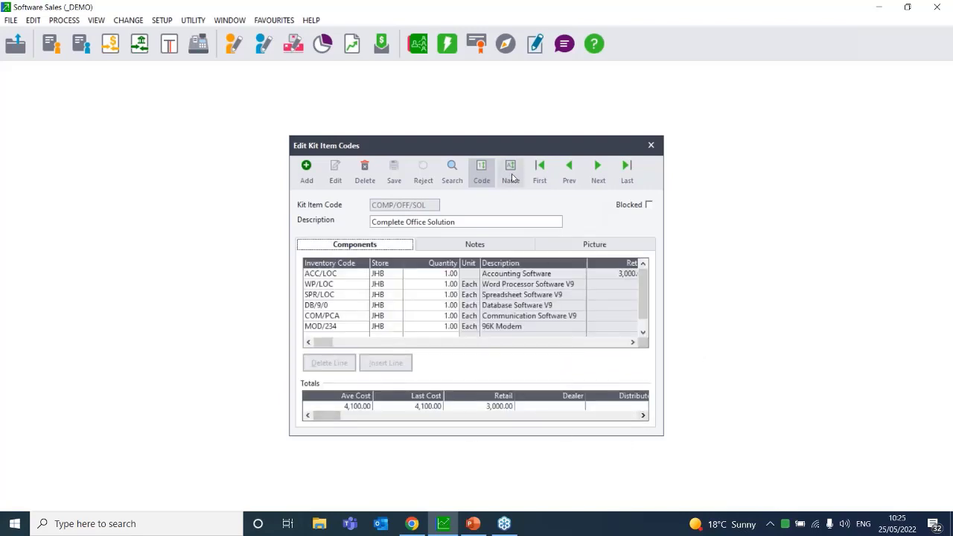
pyautogui.click(660, 145)
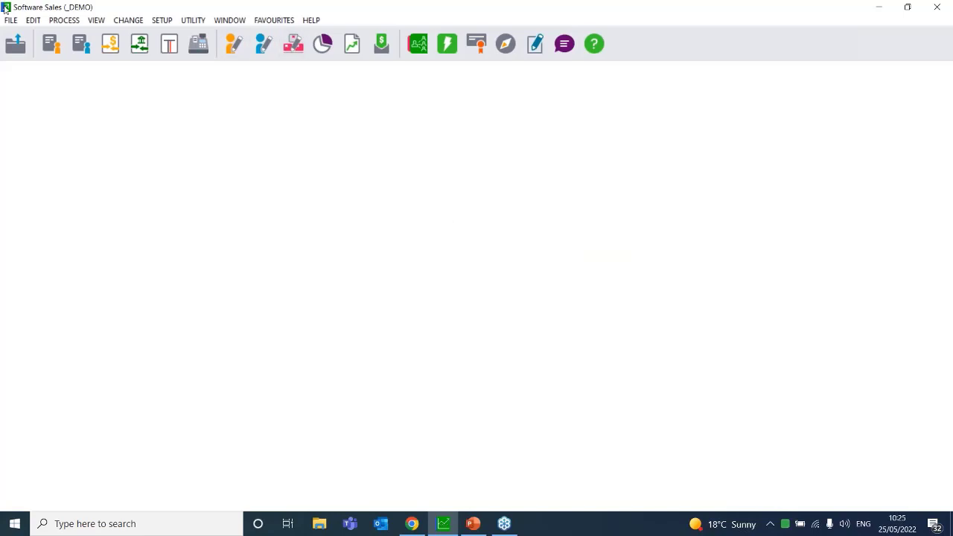
# Open EDIT > Manufacturing > Copy BOM / Kit Item Code
pyautogui.click(35, 23)
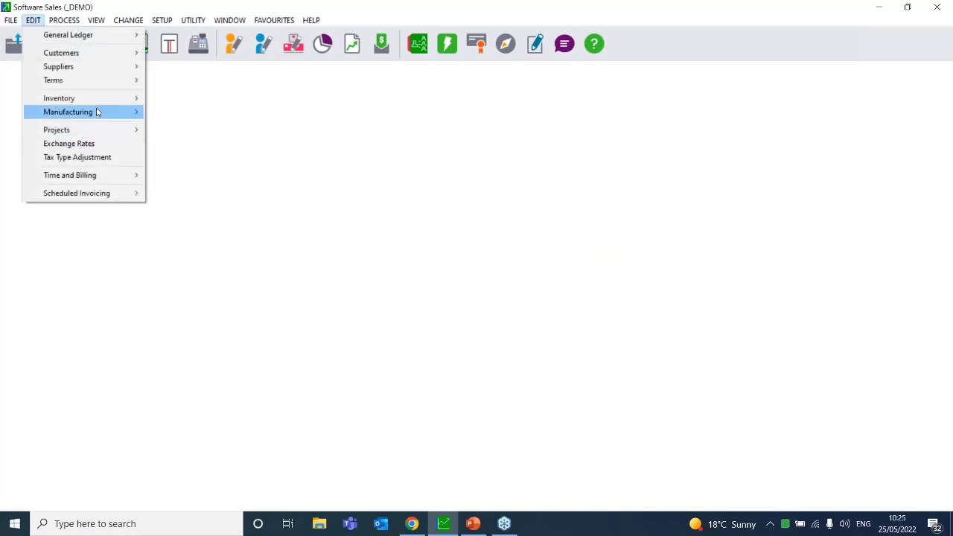
pyautogui.moveTo(97, 111)
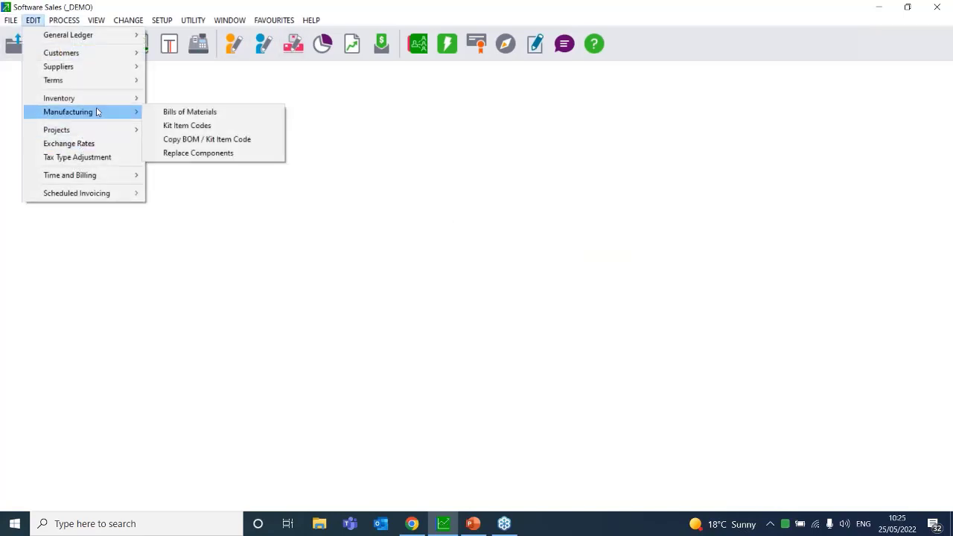
pyautogui.click(227, 142)
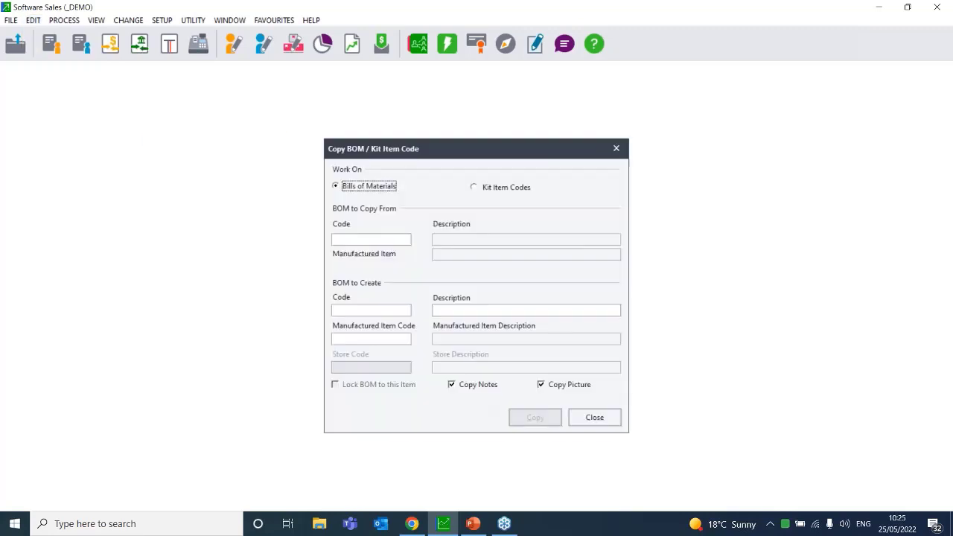
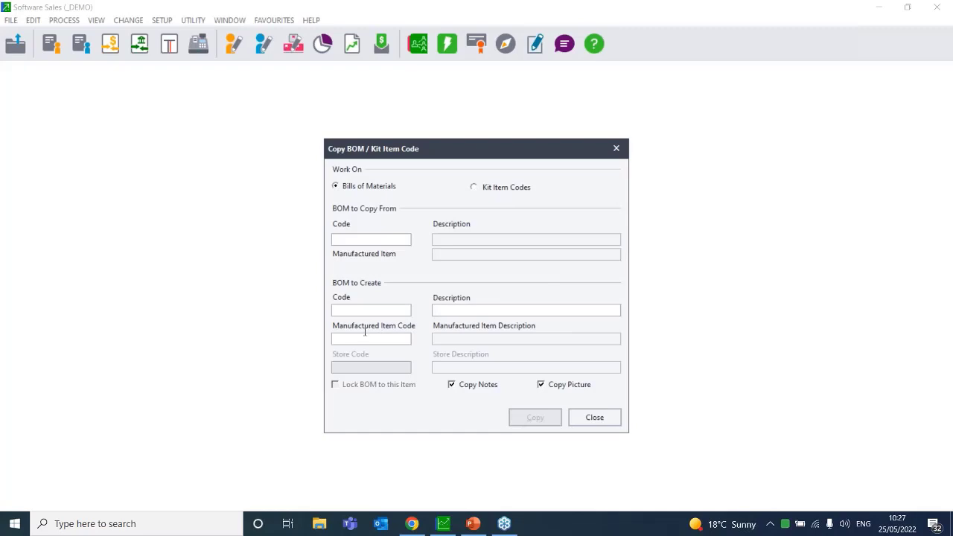
# Close Copy BOM without copying, then open and close Edit > Manufacturing > Replace Components unchanged
pyautogui.click(93, 388)
pyautogui.click(589, 421)
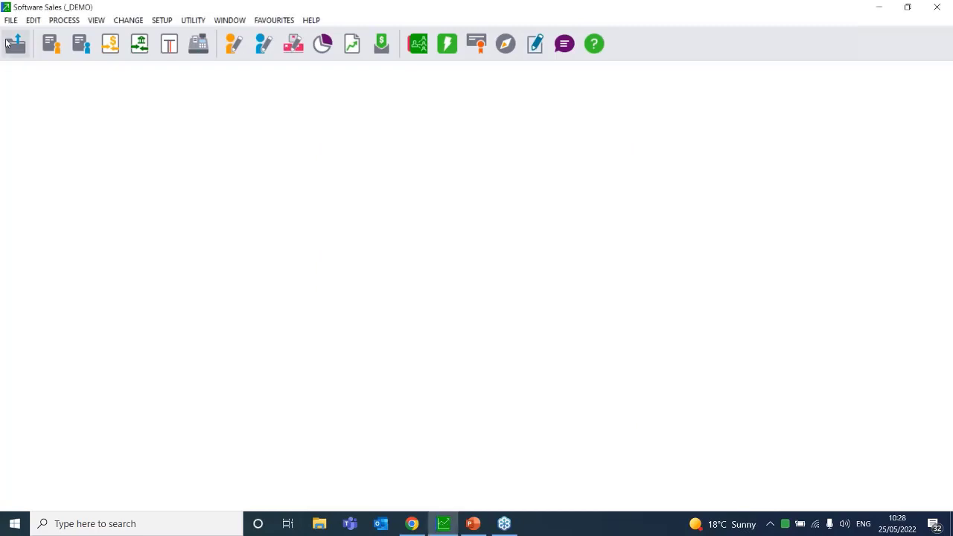
pyautogui.click(32, 22)
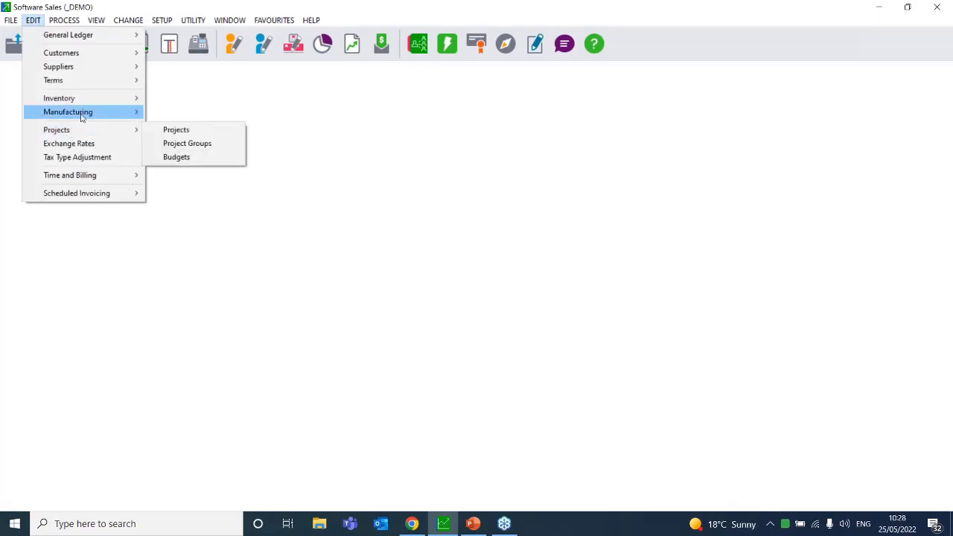
pyautogui.moveTo(97, 110)
pyautogui.click(215, 154)
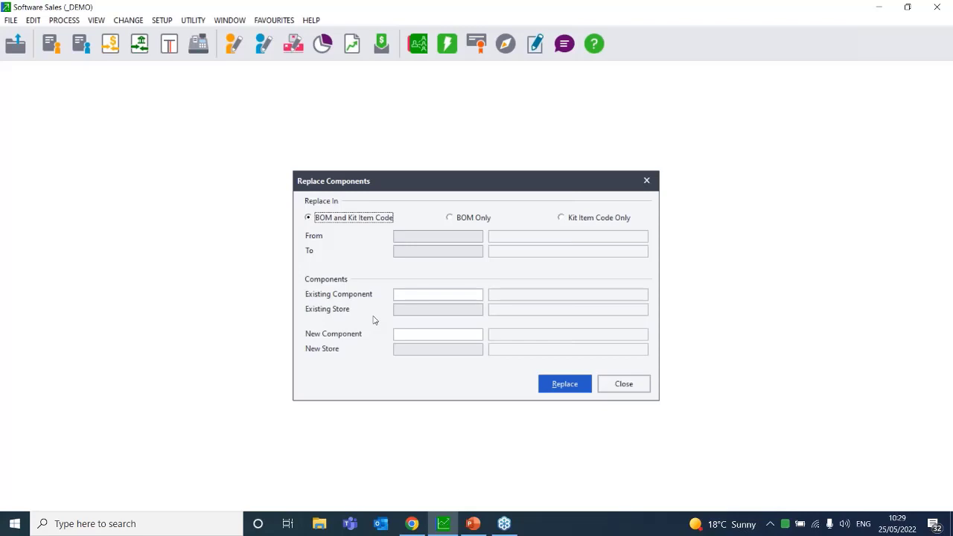
pyautogui.click(422, 300)
pyautogui.click(624, 384)
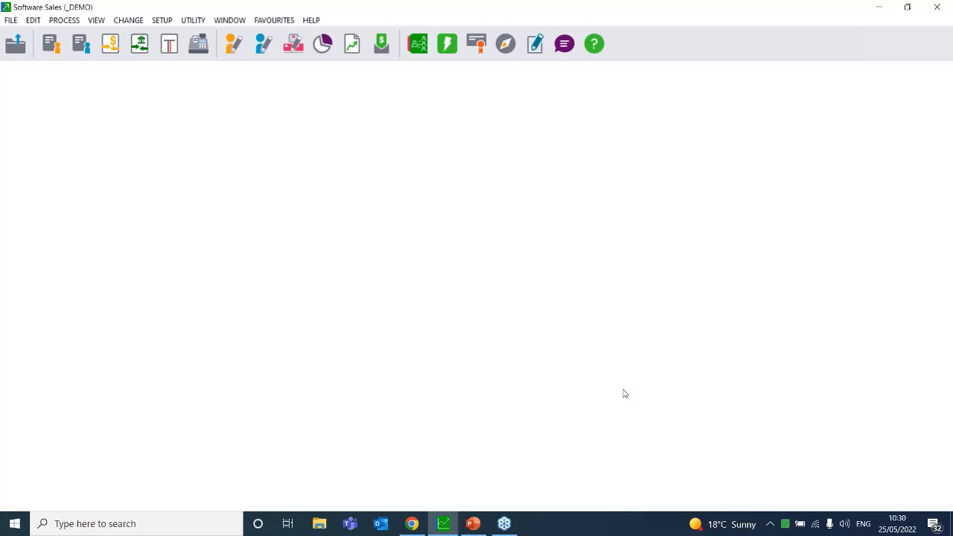
# Display the EDIT > Manufacturing submenu with Bills of Materials, Kit Item Codes, Copy BOM and Replace Components
pyautogui.click(31, 23)
pyautogui.moveTo(68, 102)
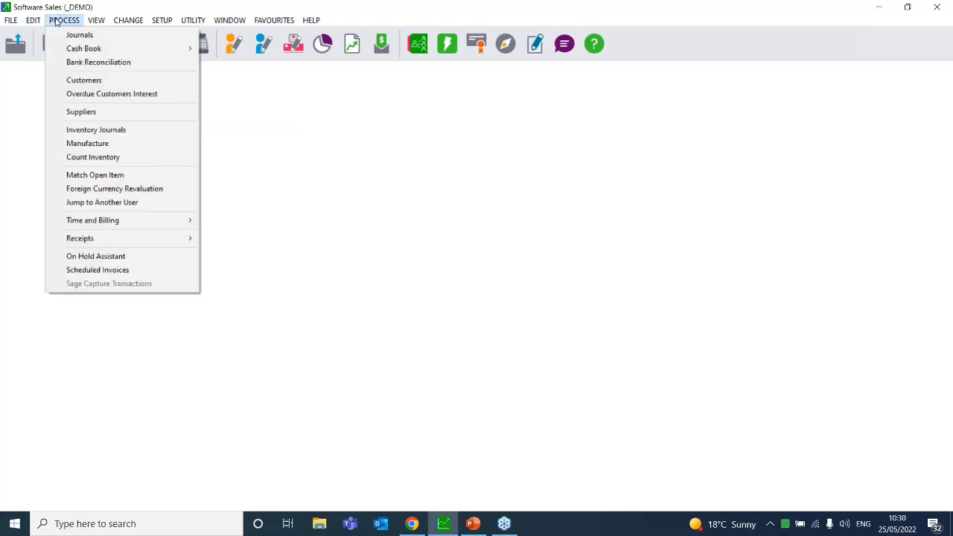
pyautogui.moveTo(47, 35)
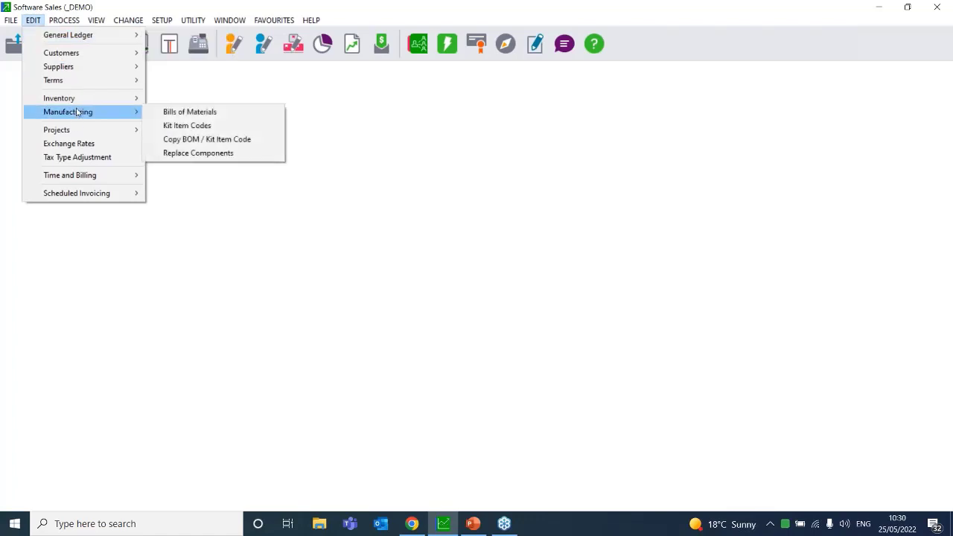
pyautogui.click(165, 115)
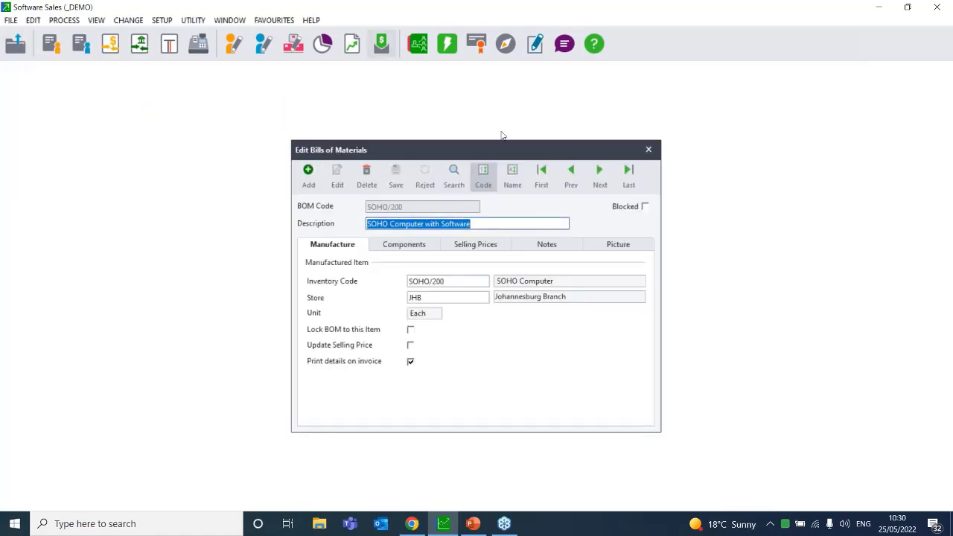
pyautogui.click(405, 248)
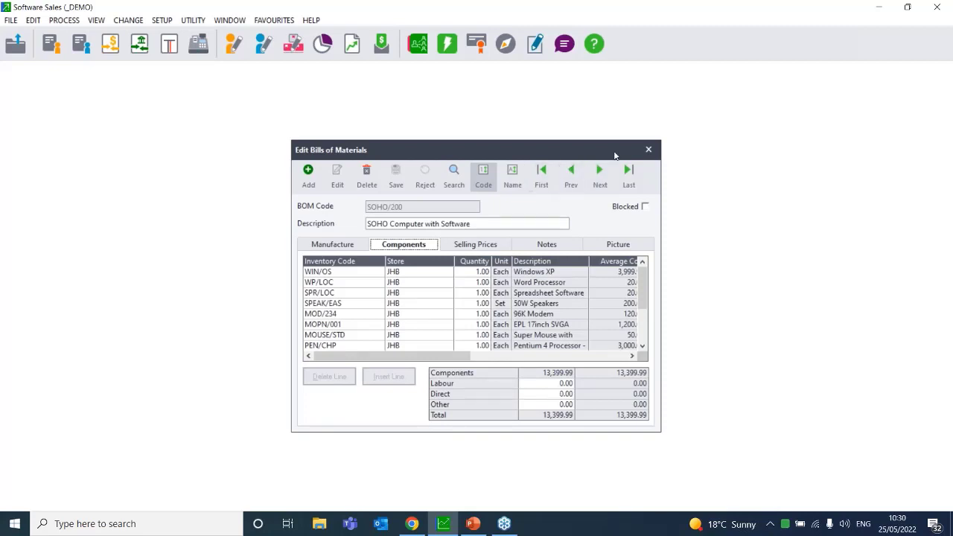
pyautogui.click(655, 152)
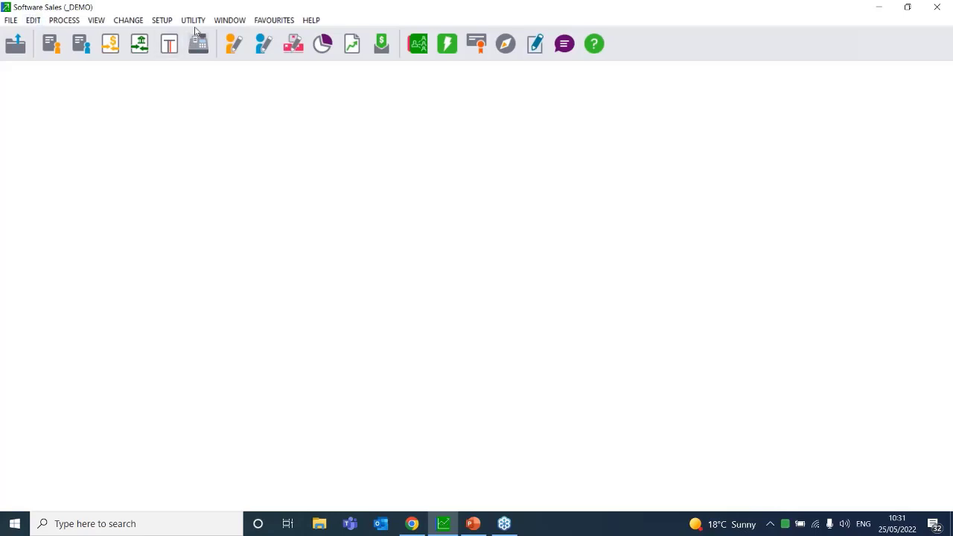
# Enter Setup > Inventory with the setup password and view the Integration / Groups tab
pyautogui.click(167, 21)
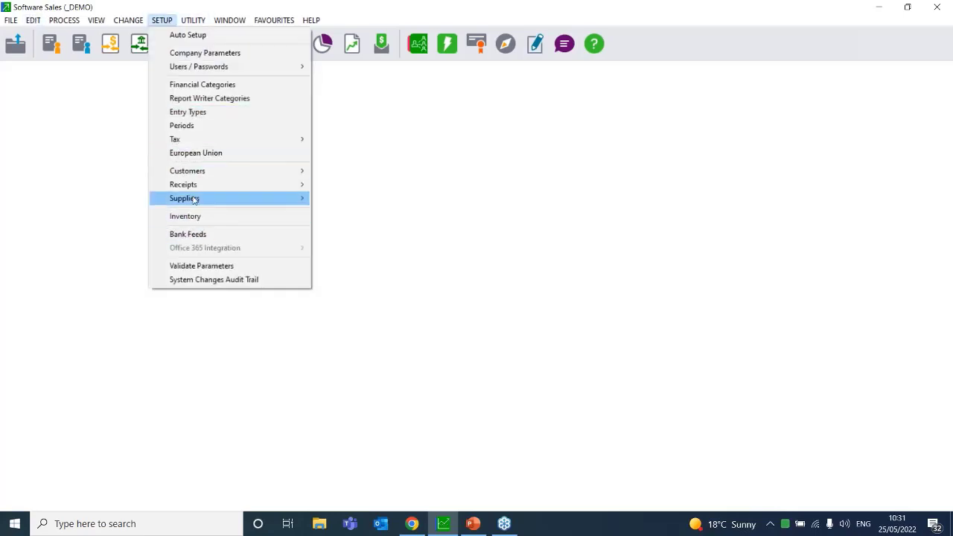
pyautogui.click(198, 217)
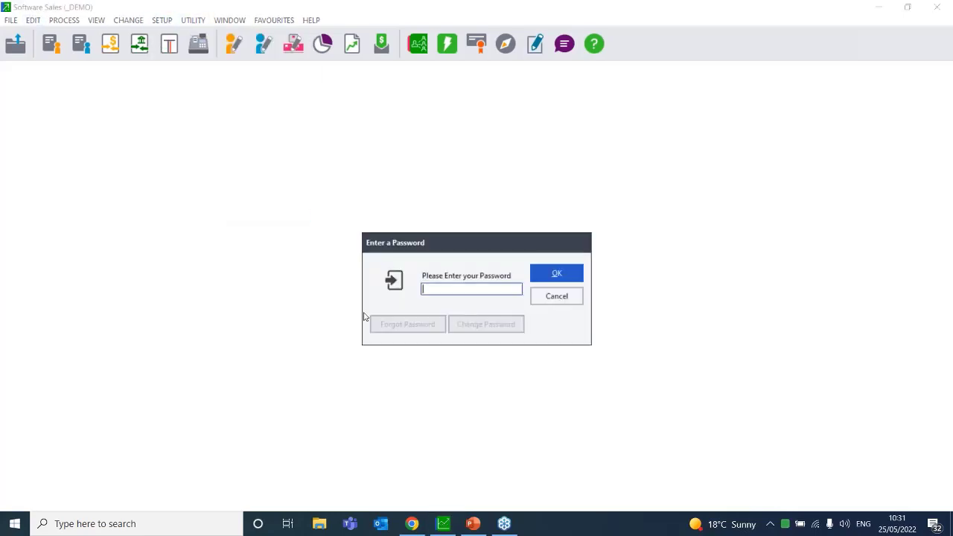
pyautogui.write('****')
pyautogui.press('Return')
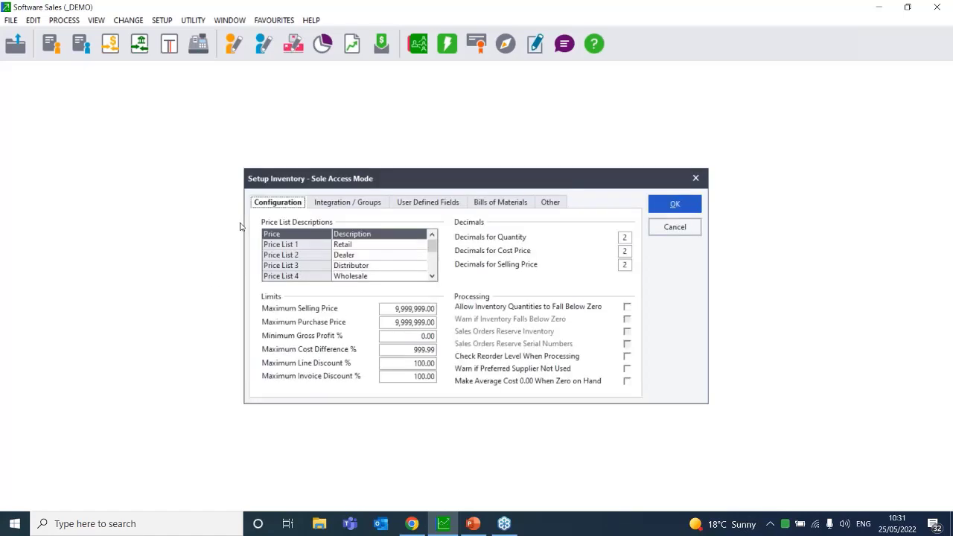
pyautogui.click(336, 205)
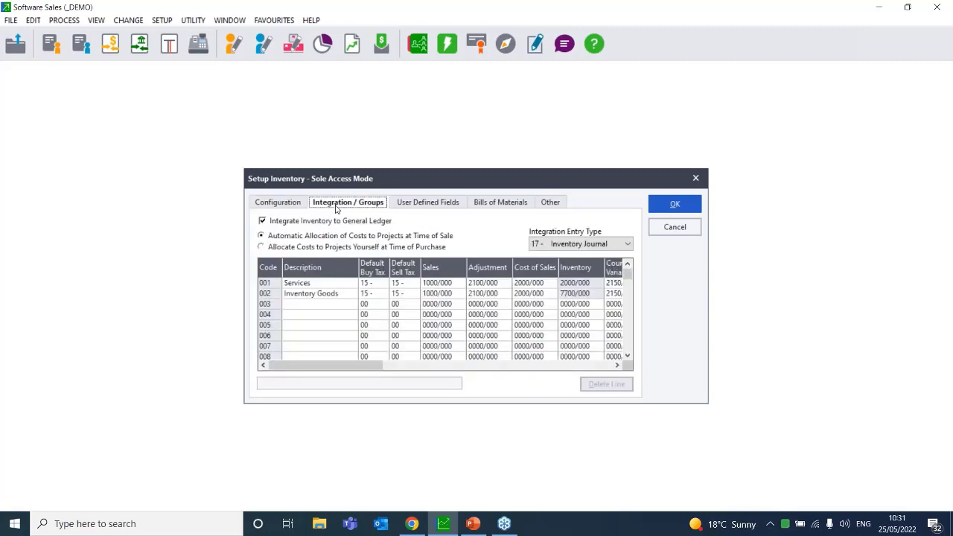
# Name inventory groups 003 Raw Material (fixing a typo), 004 WIP and 005 Finished Goods
pyautogui.click(301, 307)
pyautogui.write('Ram Material')
pyautogui.click(313, 319)
pyautogui.click(299, 305)
pyautogui.click(298, 306)
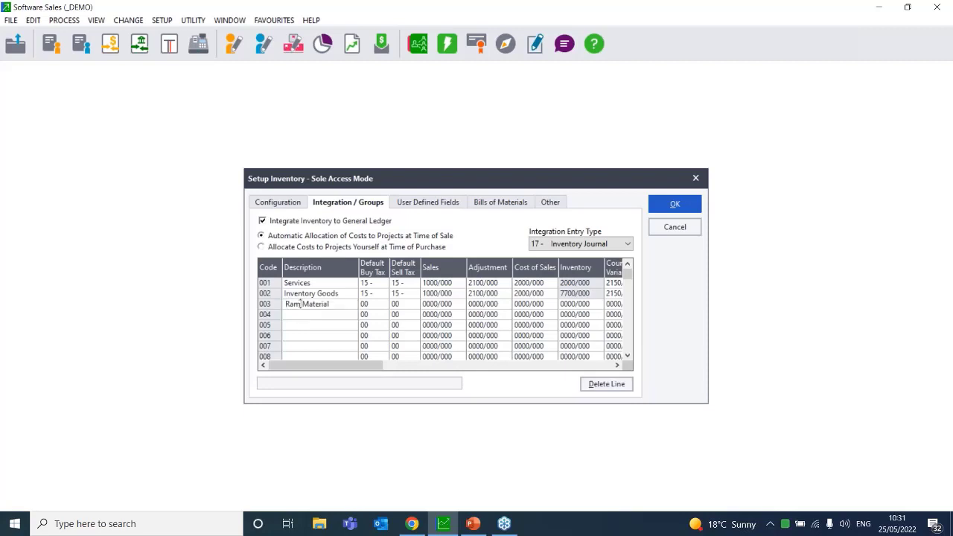
pyautogui.press('BackSpace')
pyautogui.write('w')
pyautogui.click(310, 316)
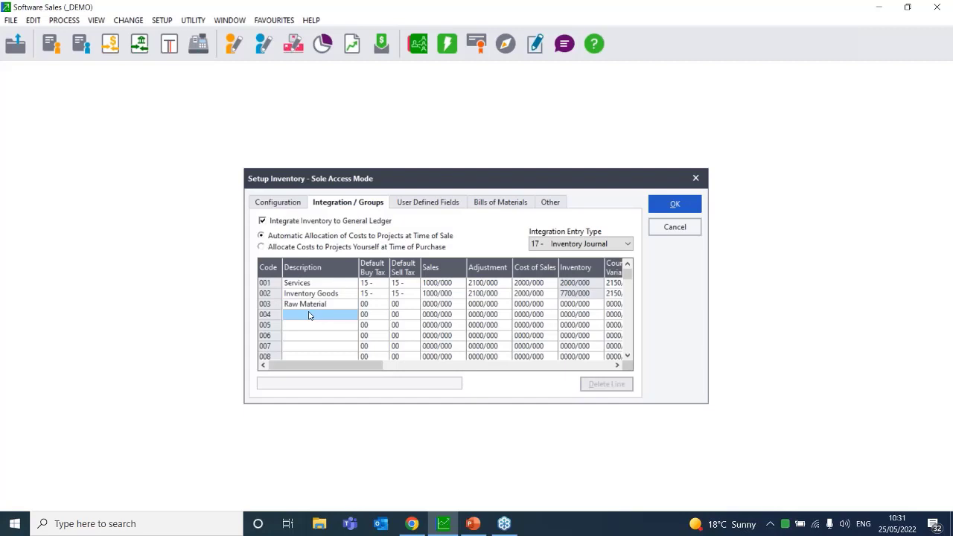
pyautogui.write('WIP')
pyautogui.click(302, 326)
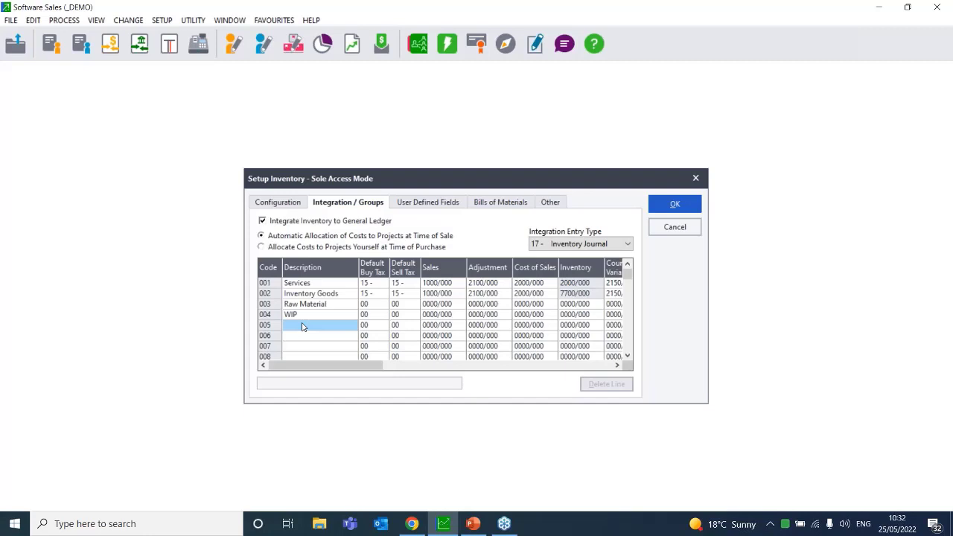
pyautogui.click(302, 326)
pyautogui.write('Finished Goods')
pyautogui.click(305, 349)
# Clear stray text typed into group 007, then cancel Setup Inventory without saving
pyautogui.click(304, 350)
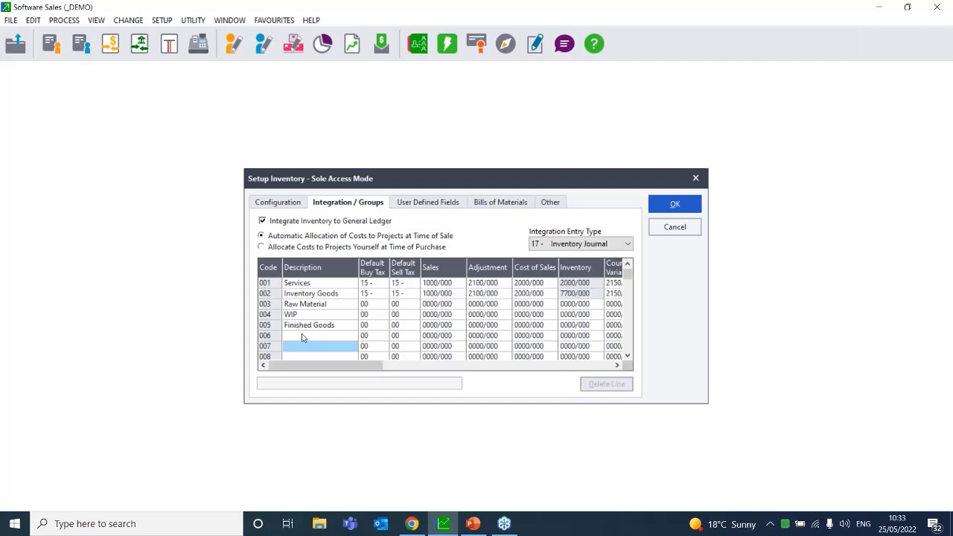
pyautogui.click(302, 337)
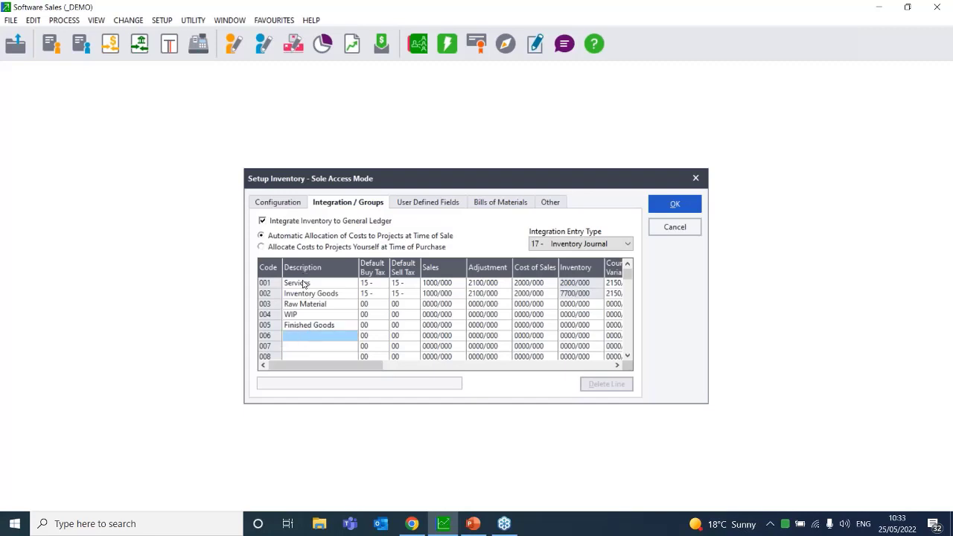
pyautogui.click(299, 349)
pyautogui.write('jhgvhjf')
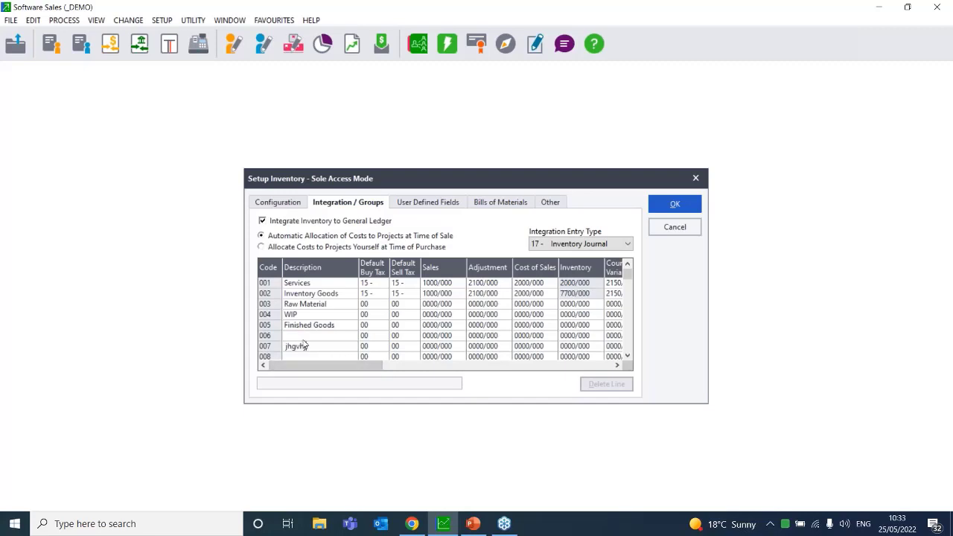
pyautogui.press('BackSpace')
pyautogui.press('BackSpace')
pyautogui.press('BackSpace')
pyautogui.press('BackSpace')
pyautogui.press('BackSpace')
pyautogui.press('BackSpace')
pyautogui.press('BackSpace')
pyautogui.click(673, 228)
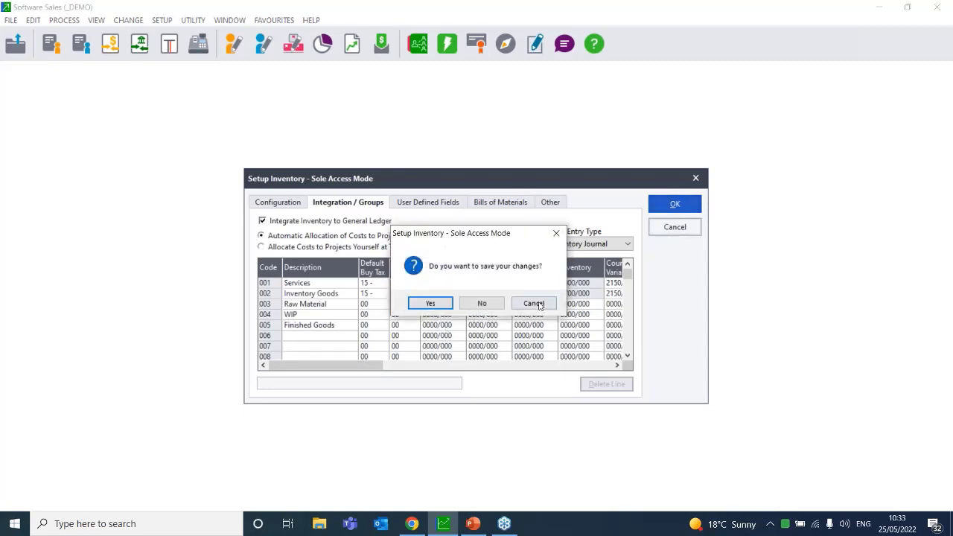
pyautogui.click(481, 303)
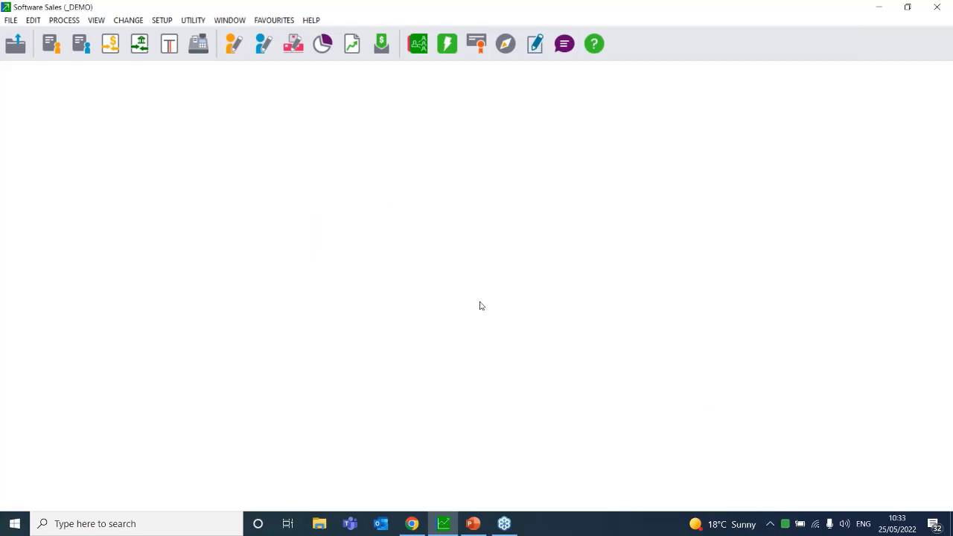
# Open PROCESS > Manufacture, showing Manufacture for period 13 (March) dated 31/03/22
pyautogui.click(70, 21)
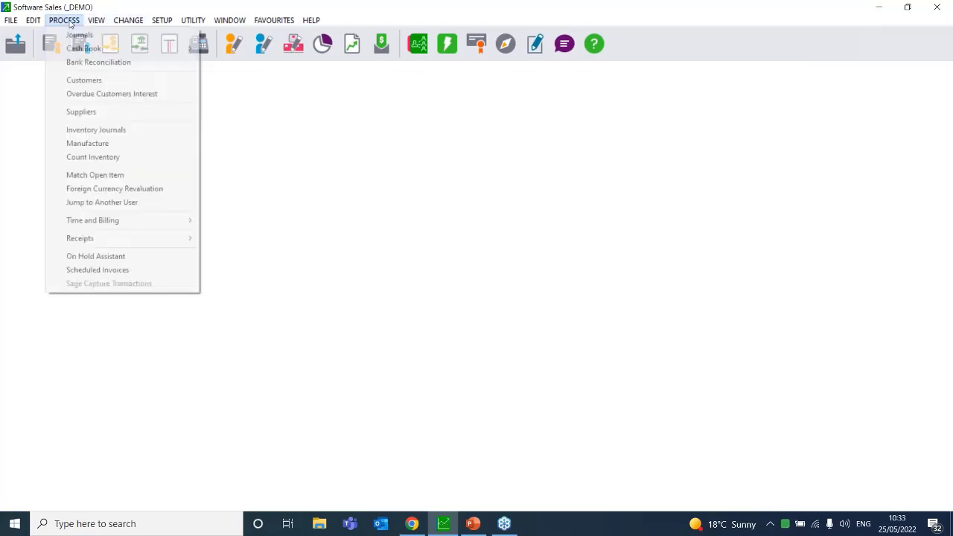
pyautogui.click(102, 143)
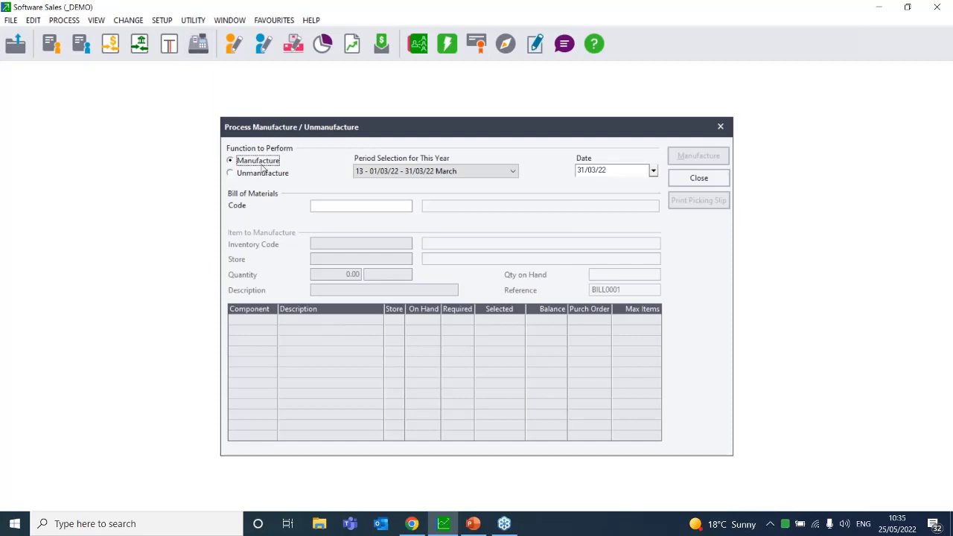
# Switch the processing period to period 13, March 2022
pyautogui.click(512, 173)
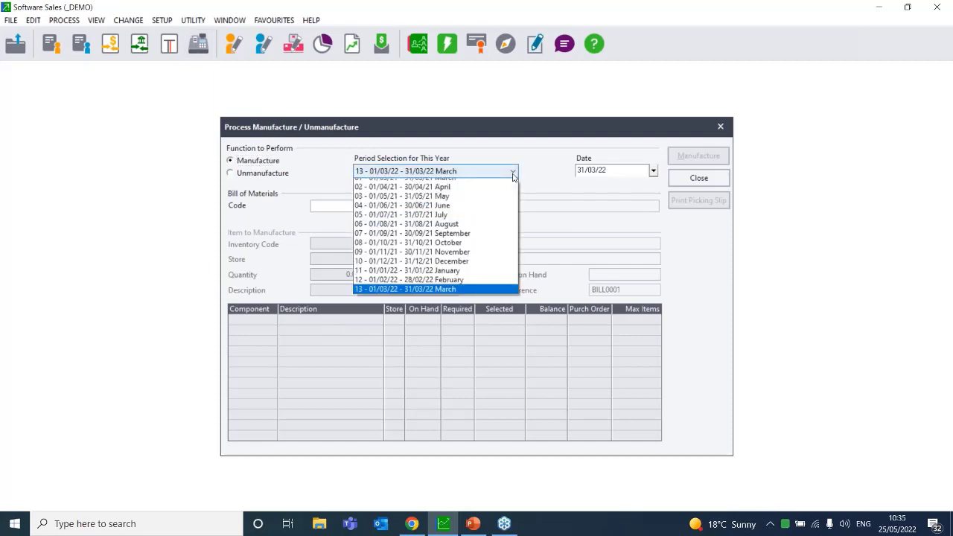
pyautogui.click(426, 298)
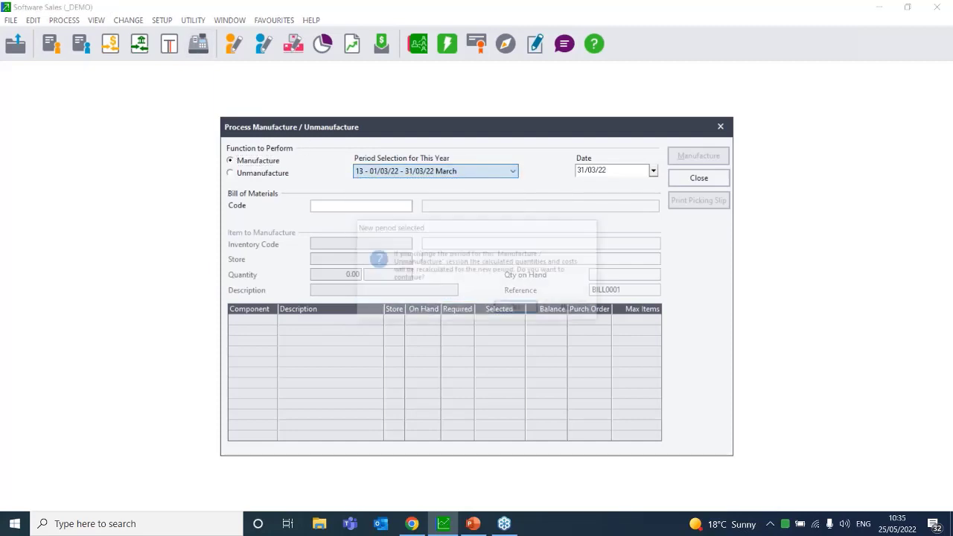
pyautogui.click(514, 310)
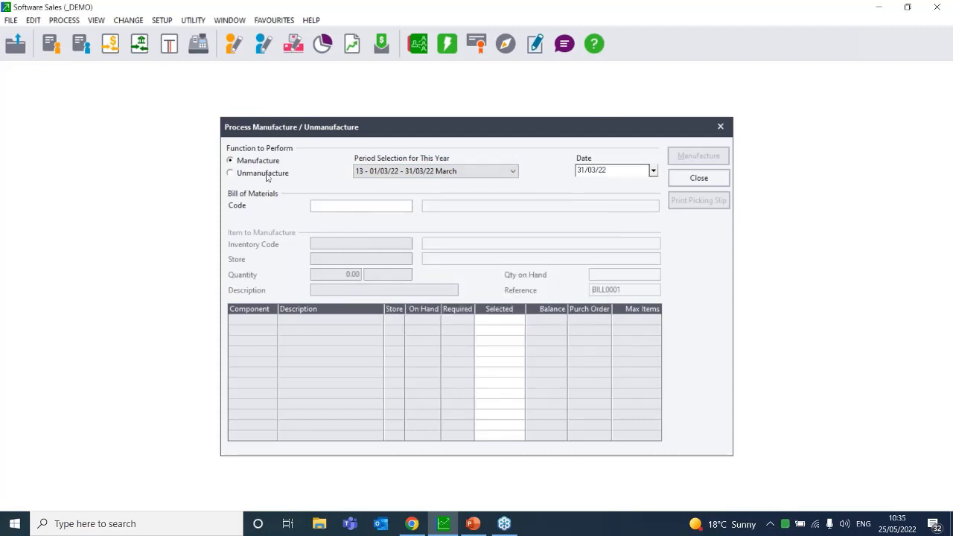
# Look up and select bill of materials SOHO/200, SOHO Computer with Software
pyautogui.click(316, 206)
pyautogui.click(407, 207)
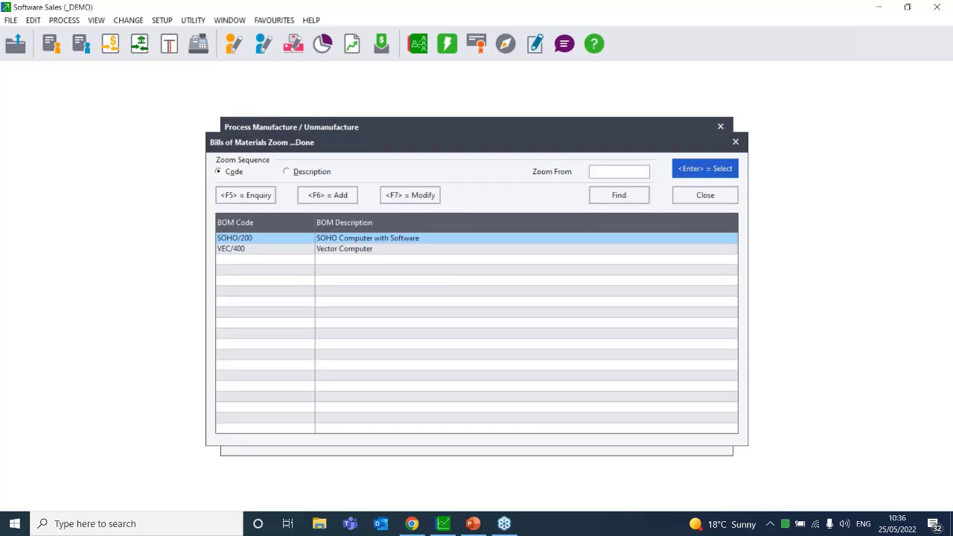
pyautogui.doubleClick(355, 238)
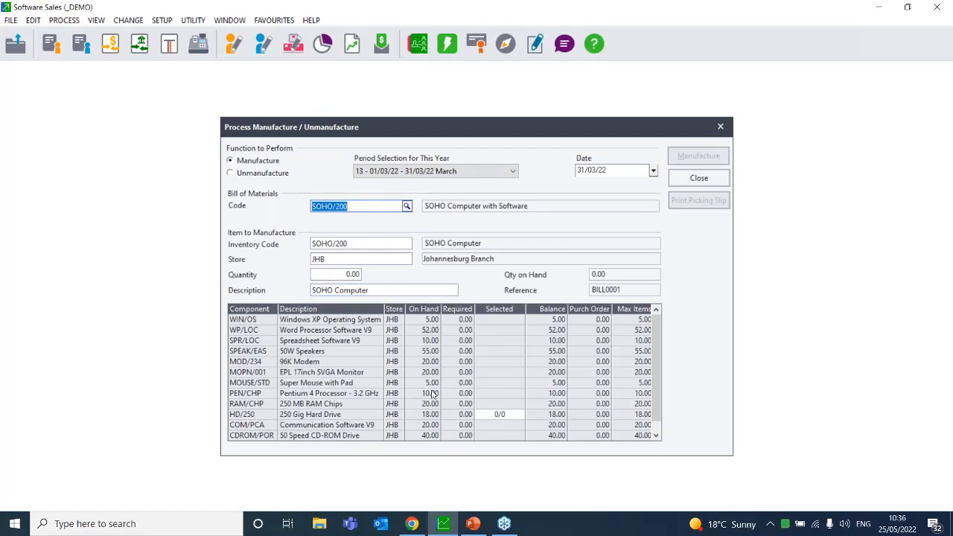
# Scroll the components, enter the quantity, and try selecting HD/250 serial numbers, acknowledging stock-take warnings
pyautogui.click(657, 436)
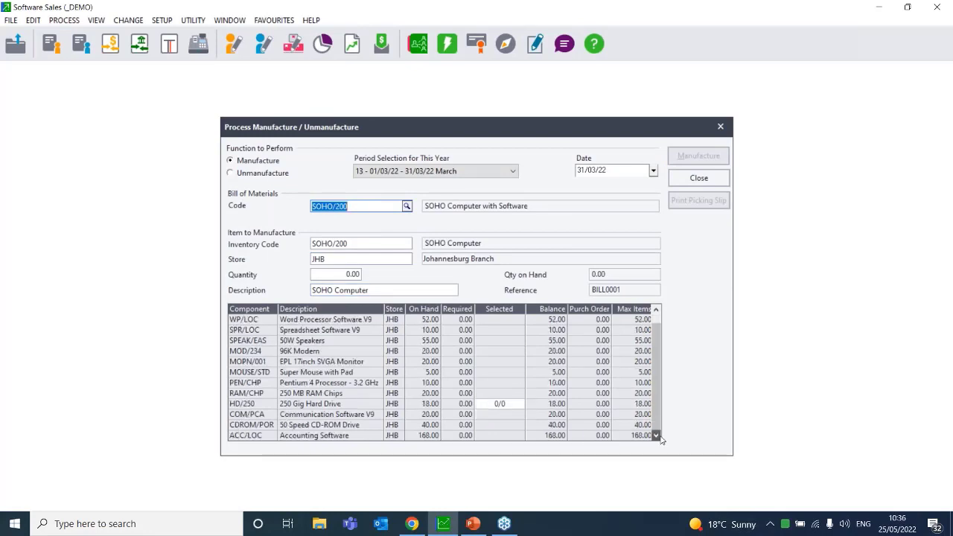
pyautogui.moveTo(654, 387); pyautogui.dragTo(660, 328)
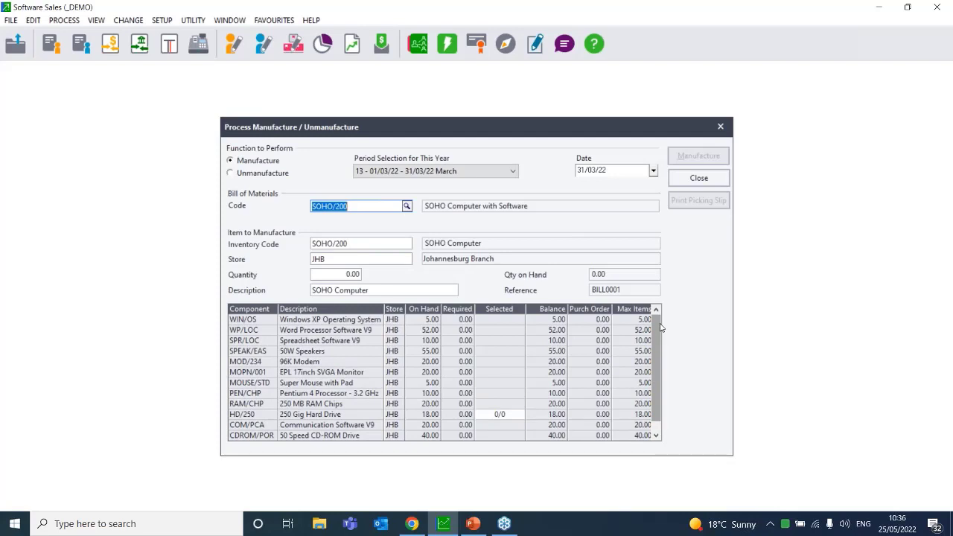
pyautogui.click(350, 274)
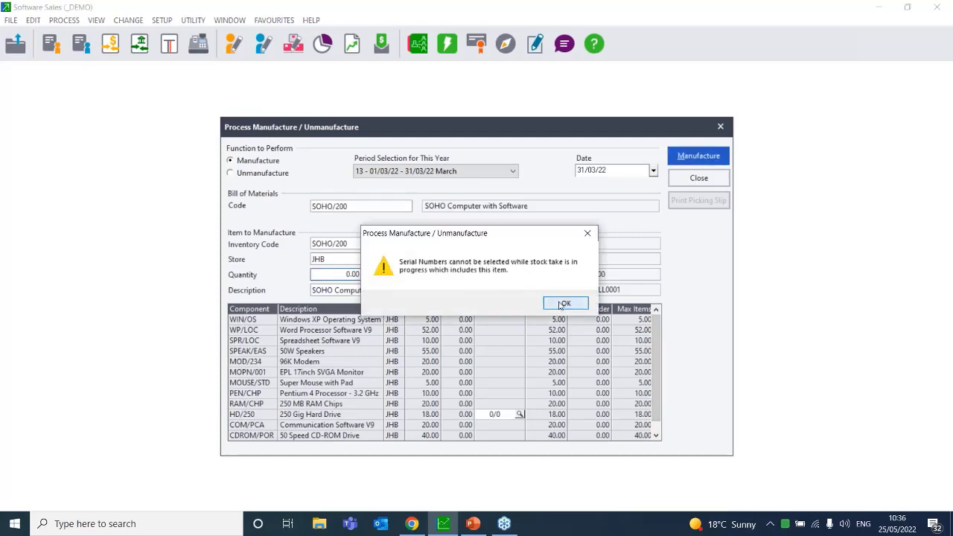
pyautogui.click(563, 304)
pyautogui.scroll(-1, 521, 398)
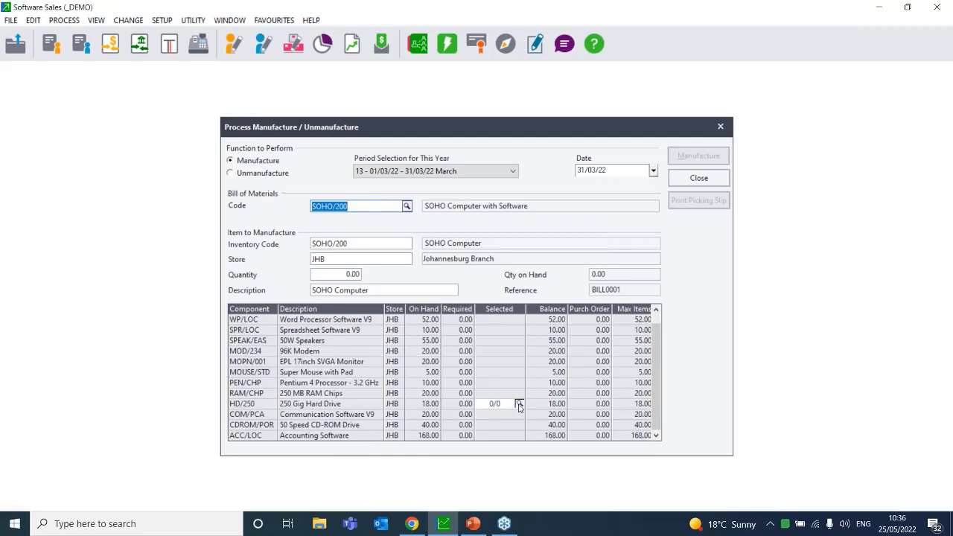
pyautogui.click(519, 404)
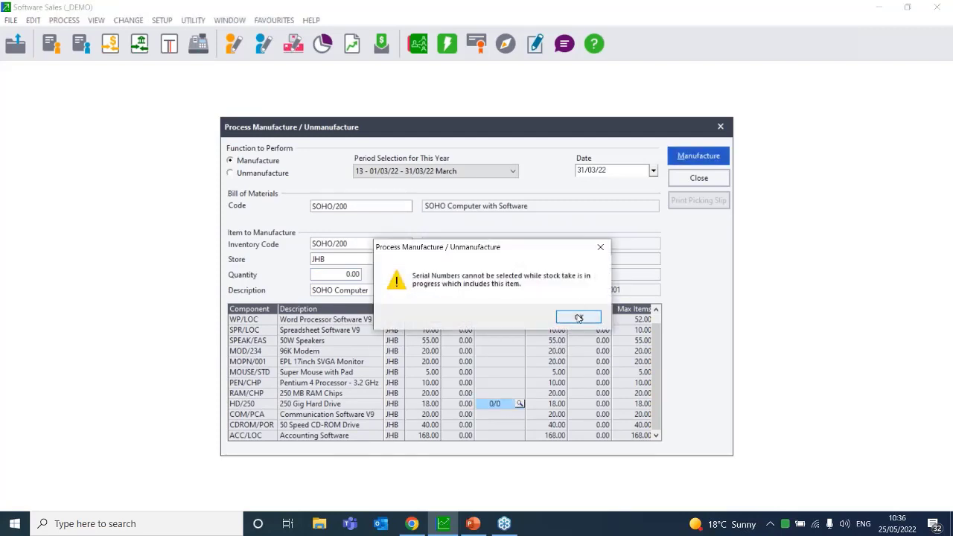
pyautogui.click(579, 318)
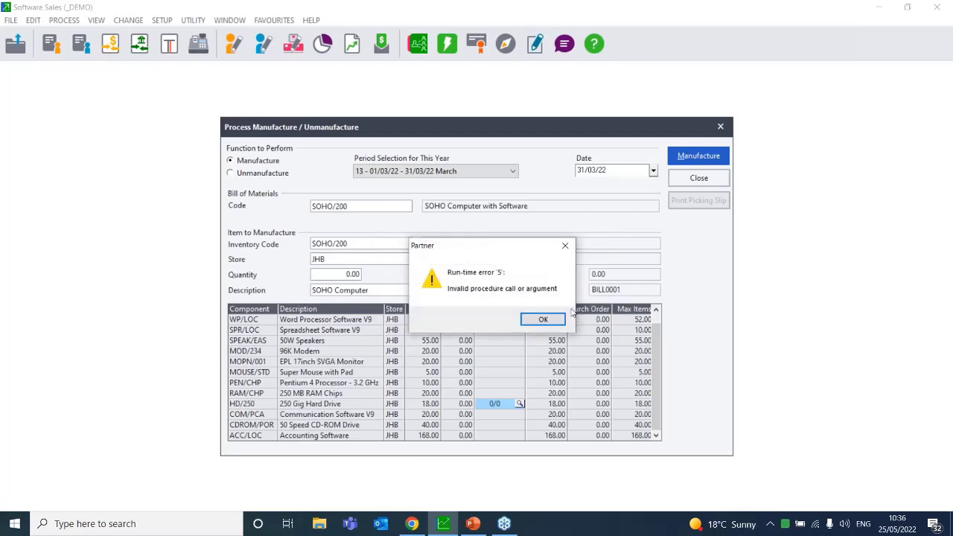
# Dismiss run-time error '5', relaunch Pastel Partner via a 'sage' search, decline registration, close messages
pyautogui.click(535, 323)
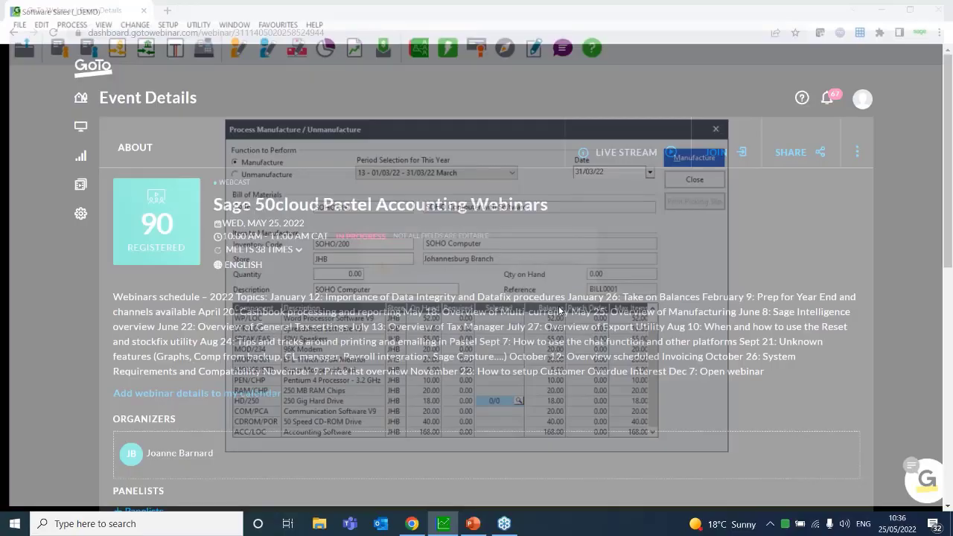
pyautogui.press('super')
pyautogui.write('sage')
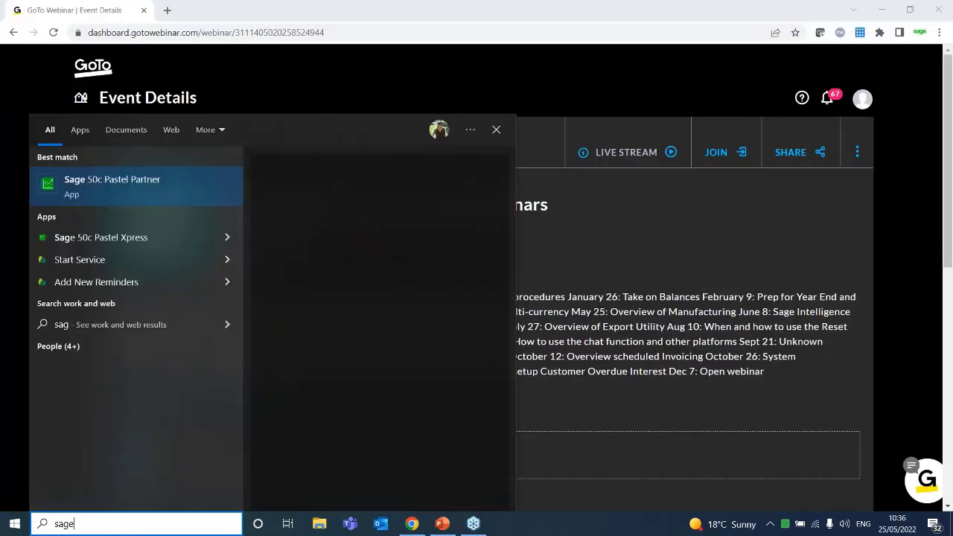
pyautogui.click(117, 189)
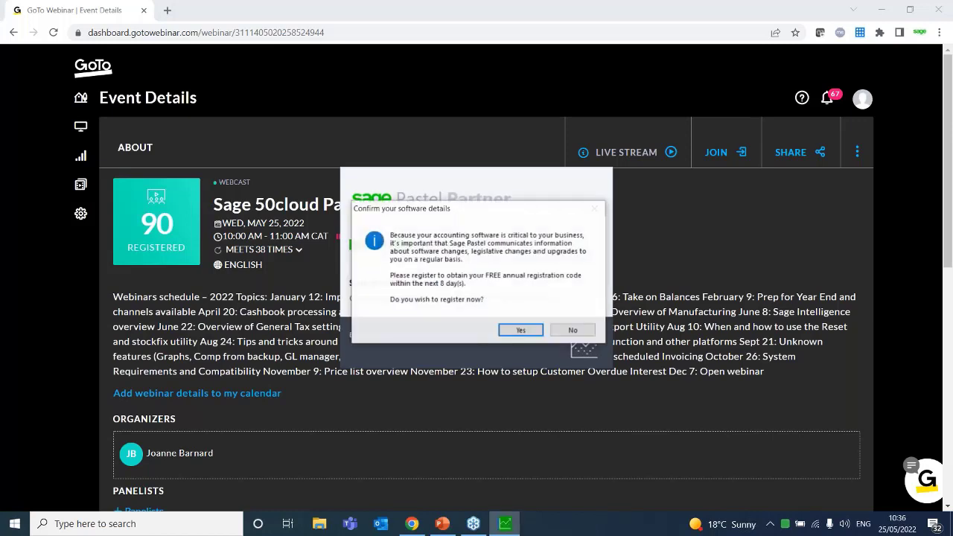
pyautogui.click(564, 332)
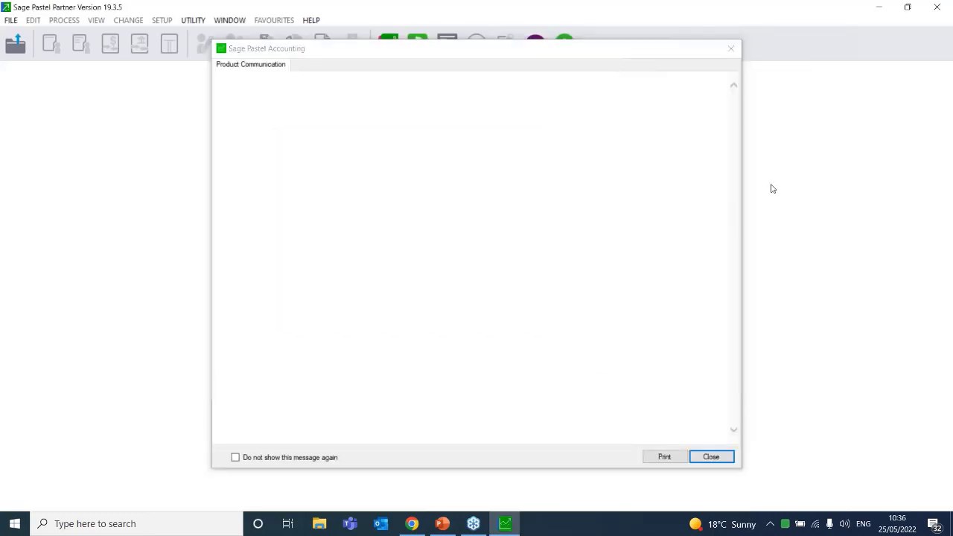
pyautogui.click(730, 48)
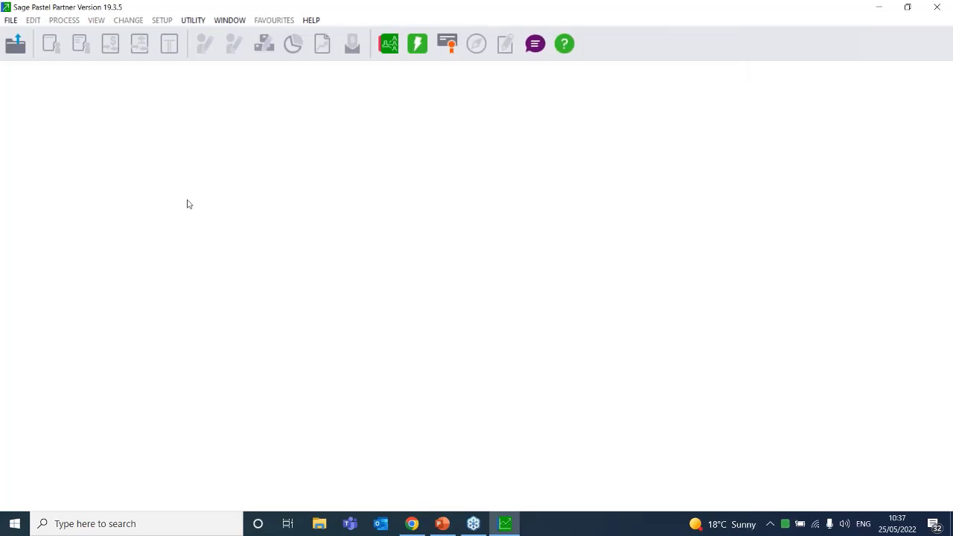
# Reopen C:\PASTEL19\_DEMO from the FILE recent list with its password, then browse CHANGE and PROCESS
pyautogui.click(12, 21)
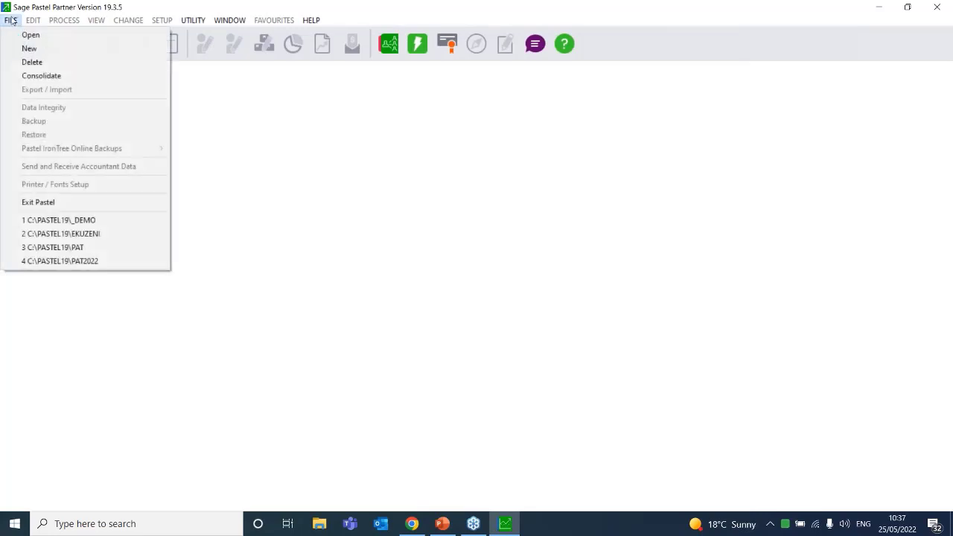
pyautogui.click(99, 220)
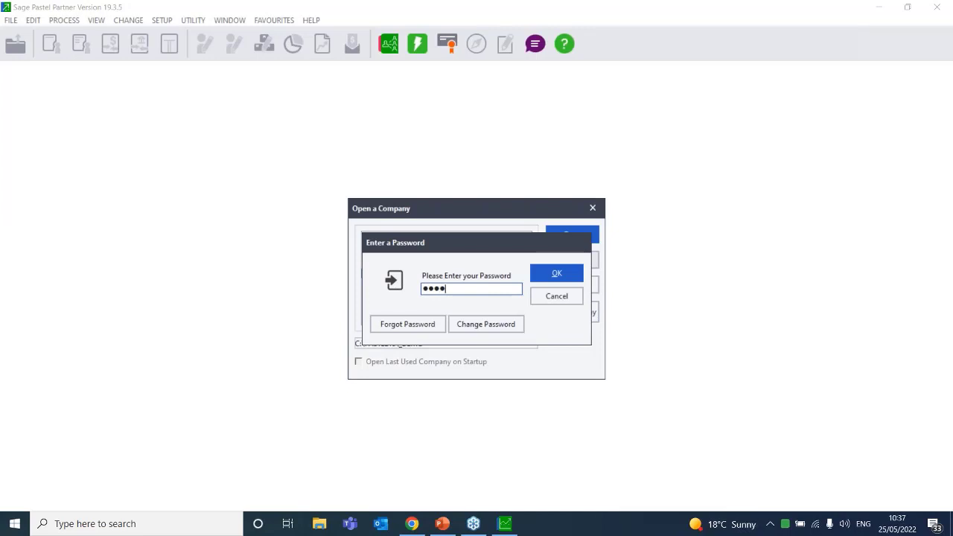
pyautogui.press('Return')
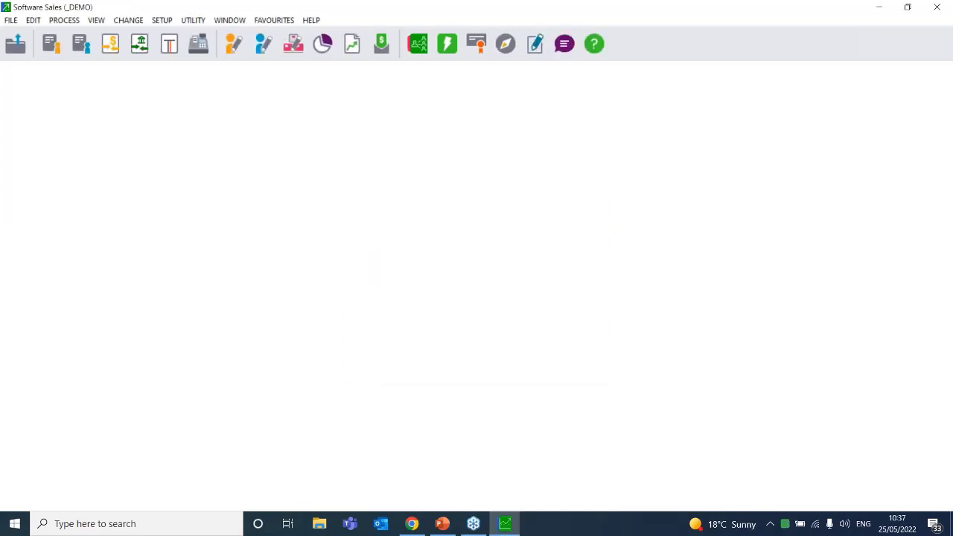
pyautogui.click(142, 24)
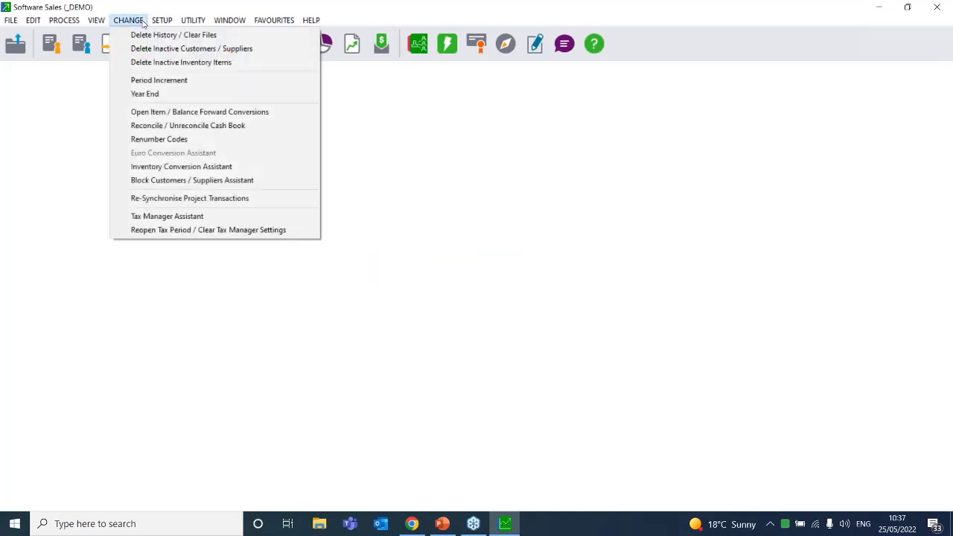
pyautogui.moveTo(96, 20)
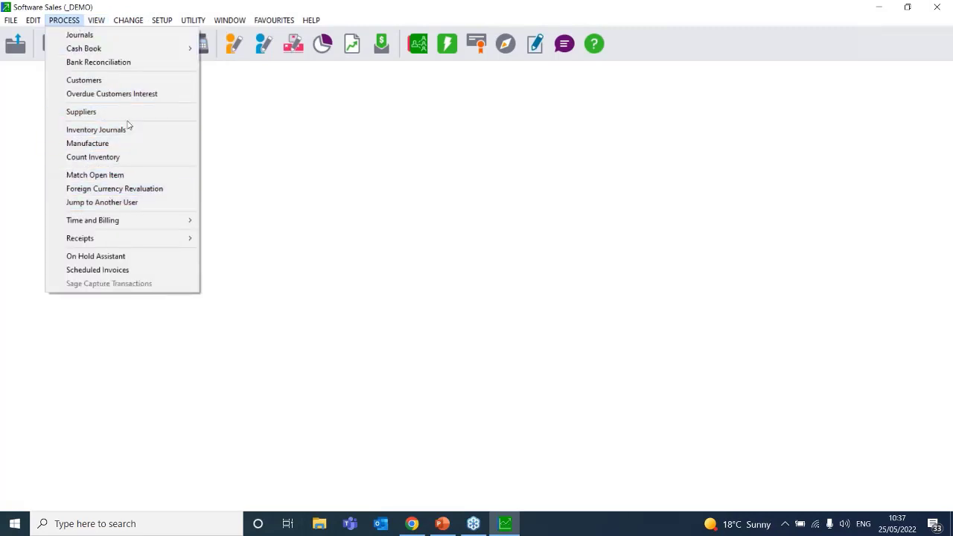
# Open Manufacture and its bills of materials lookup, then close both
pyautogui.click(134, 144)
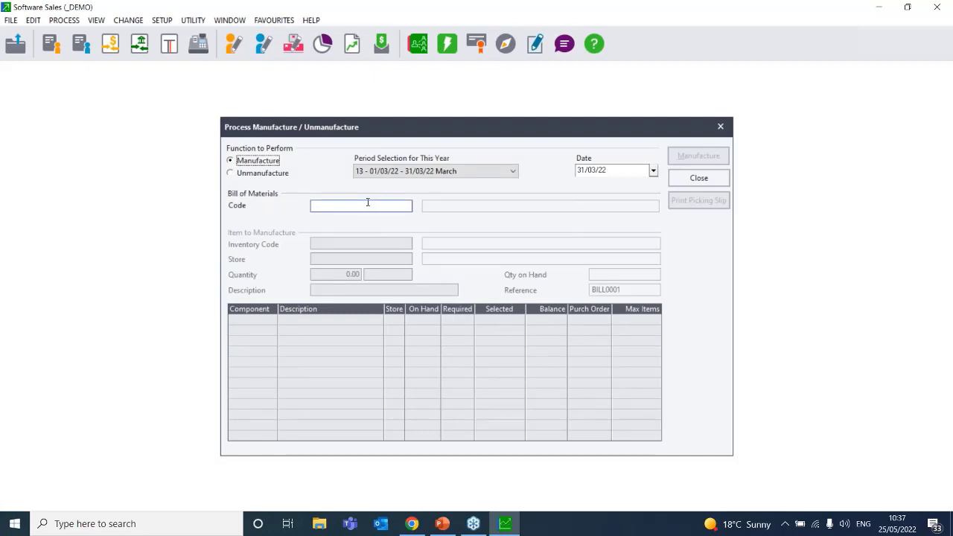
pyautogui.click(406, 207)
pyautogui.click(406, 207)
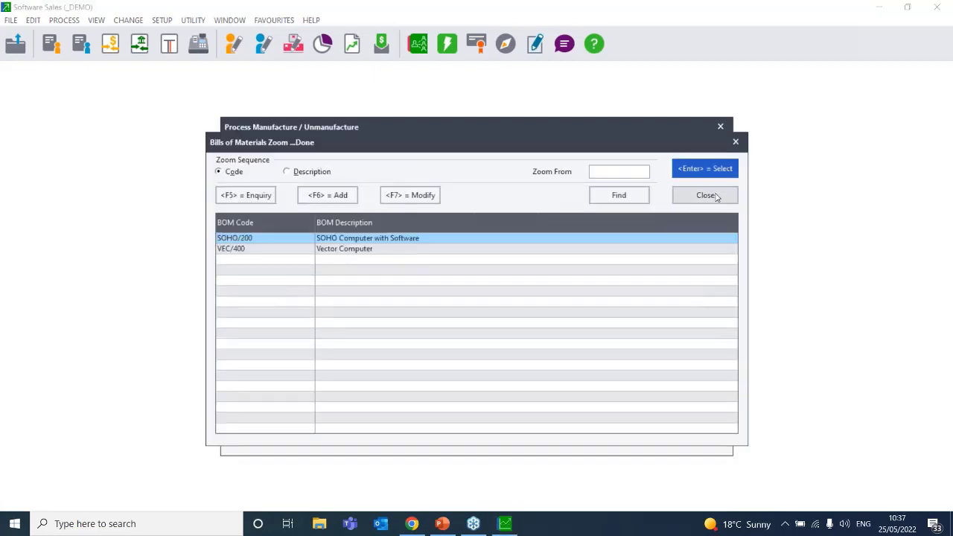
pyautogui.click(713, 194)
pyautogui.click(722, 126)
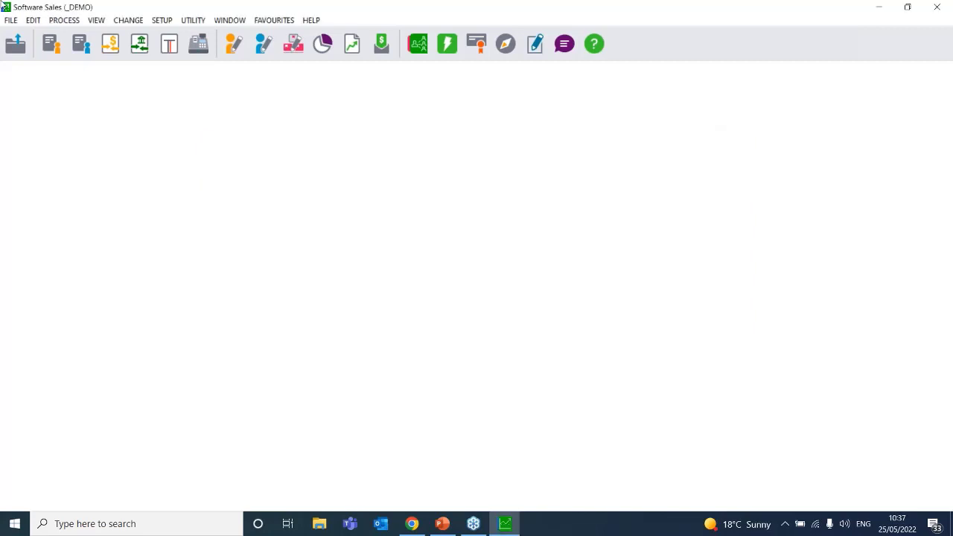
# Run PROCESS > Count Inventory, clearing the snapshot without updating quantities
pyautogui.click(64, 20)
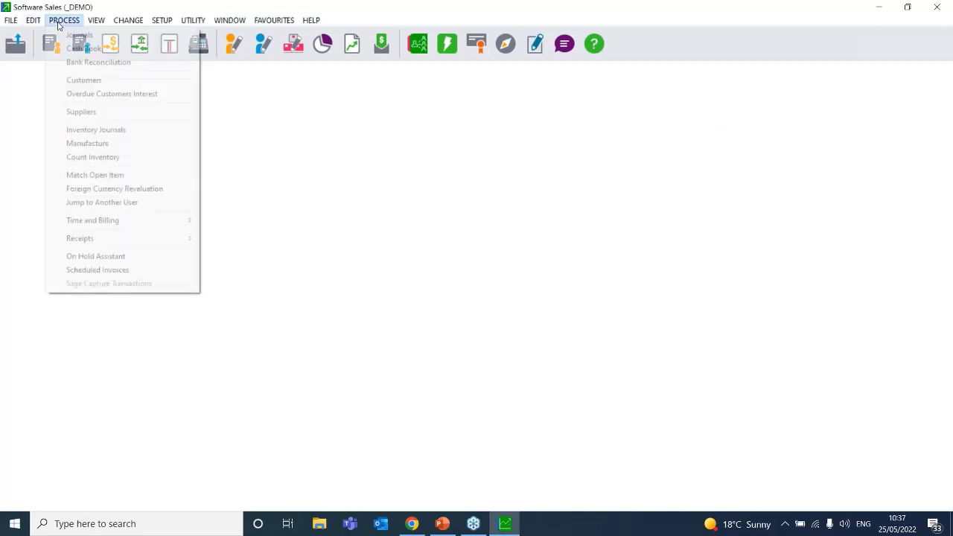
pyautogui.click(118, 156)
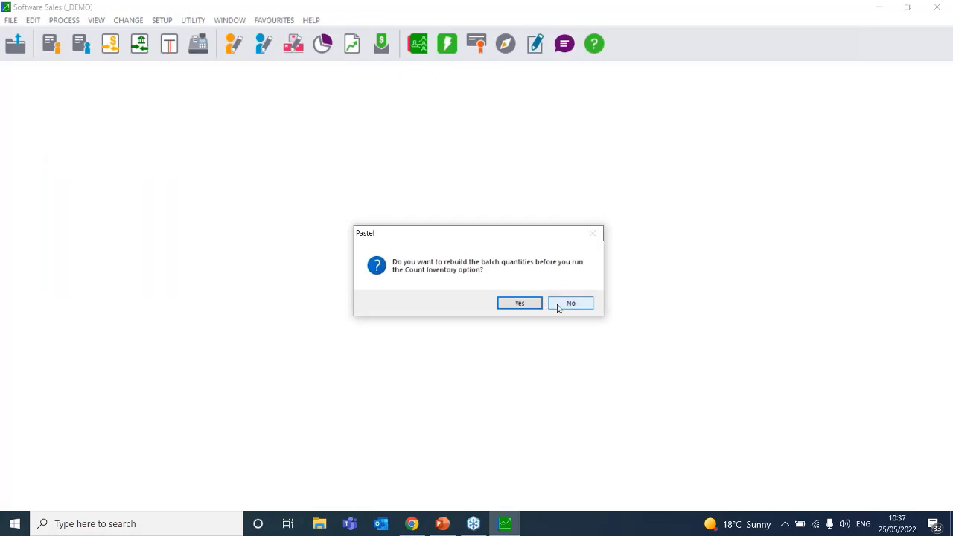
pyautogui.click(560, 304)
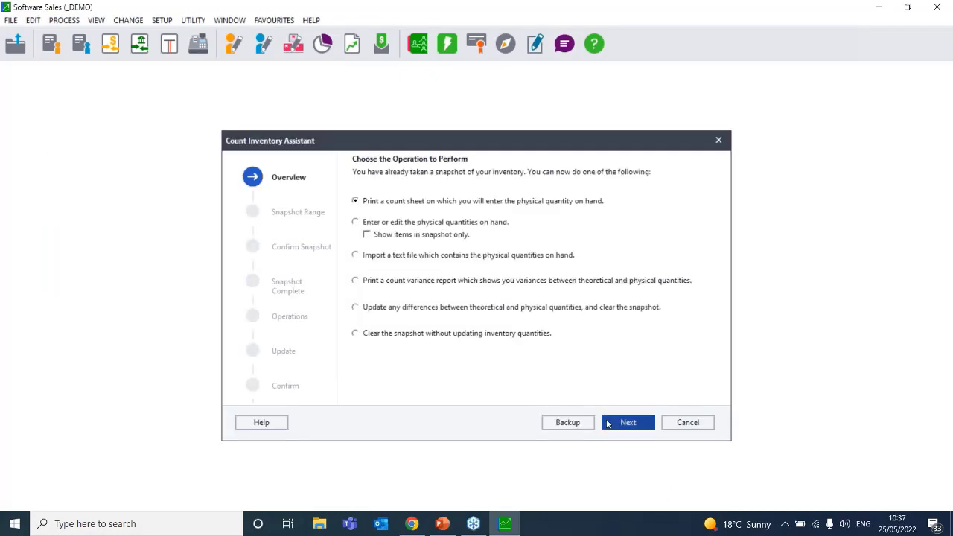
pyautogui.click(417, 334)
pyautogui.click(625, 423)
pyautogui.click(625, 423)
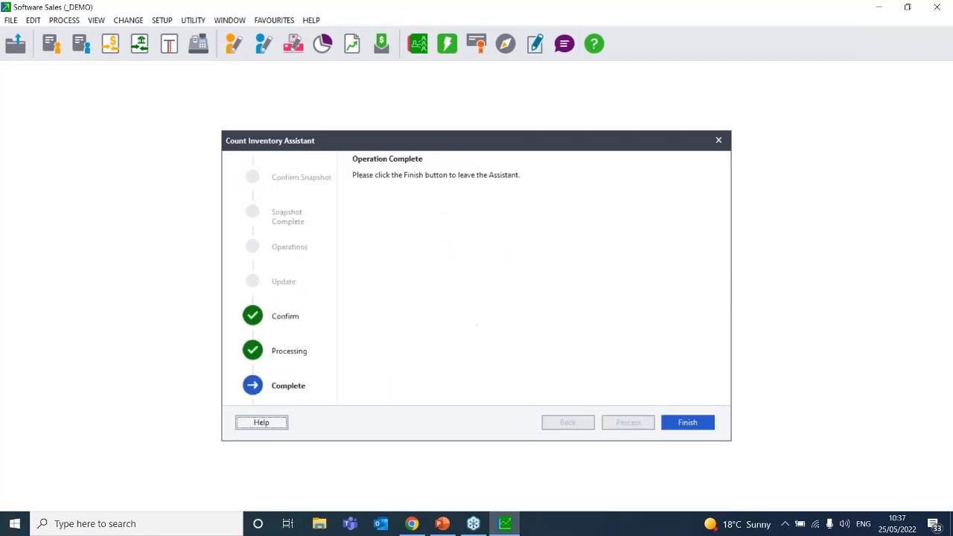
pyautogui.click(685, 427)
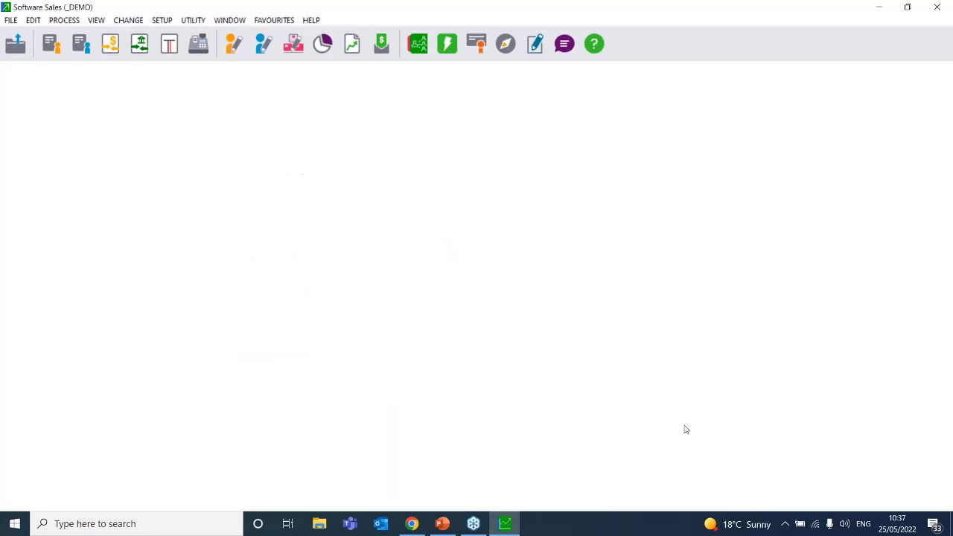
# Start manufacturing bill SOHO/200 at the JHB store with quantity 10
pyautogui.click(71, 21)
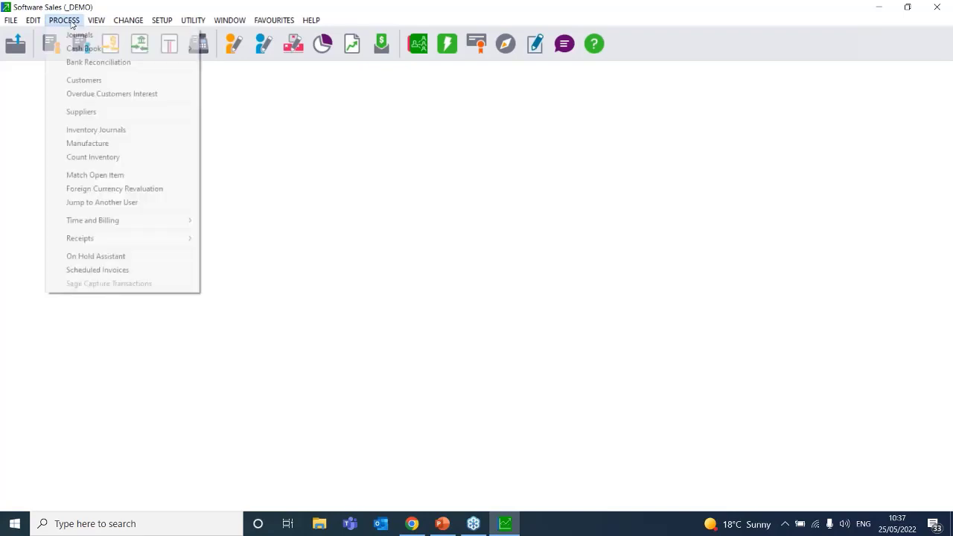
pyautogui.click(117, 143)
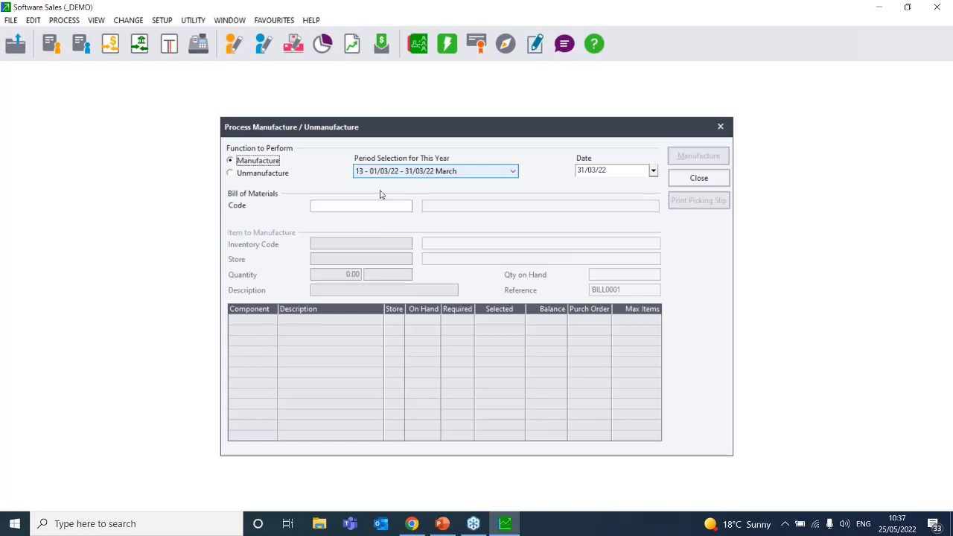
pyautogui.click(389, 208)
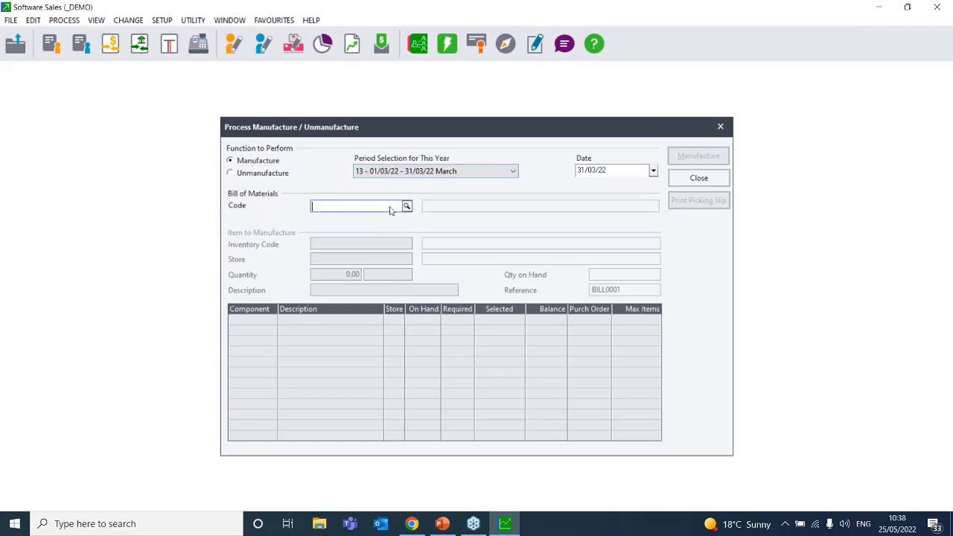
pyautogui.click(406, 207)
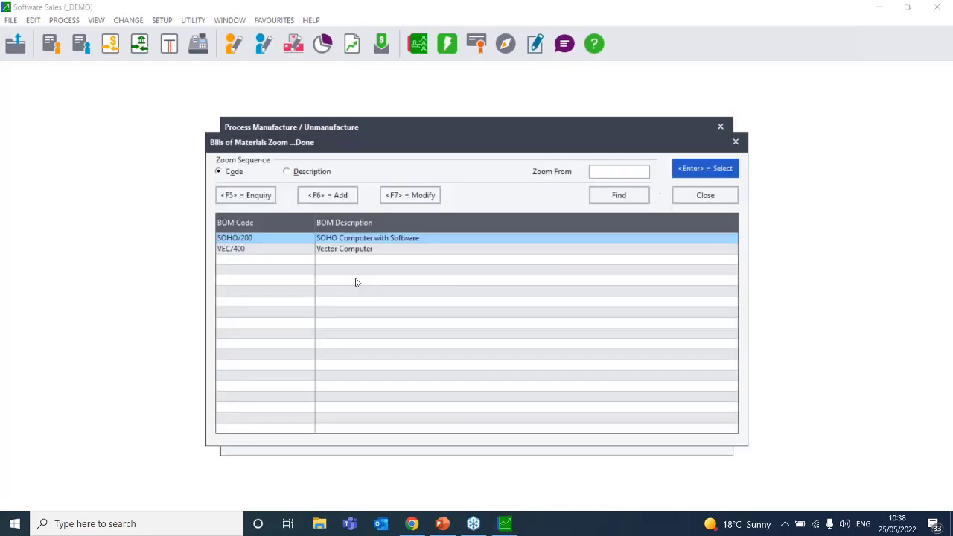
pyautogui.doubleClick(341, 242)
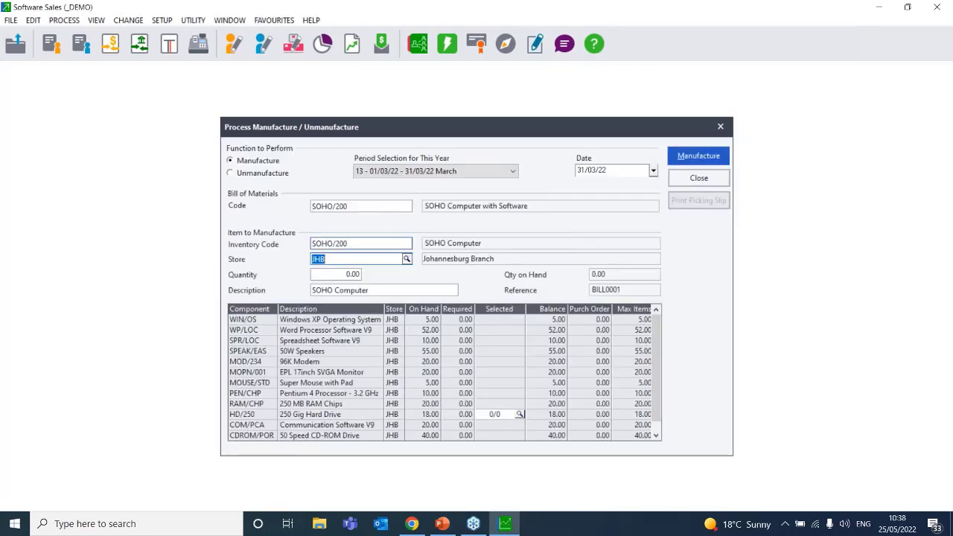
pyautogui.press('Tab')
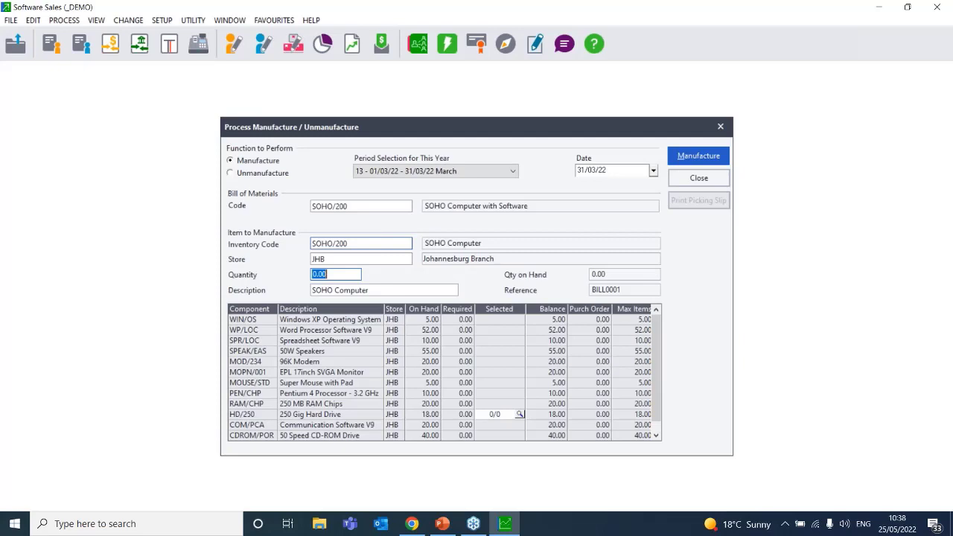
pyautogui.write('10')
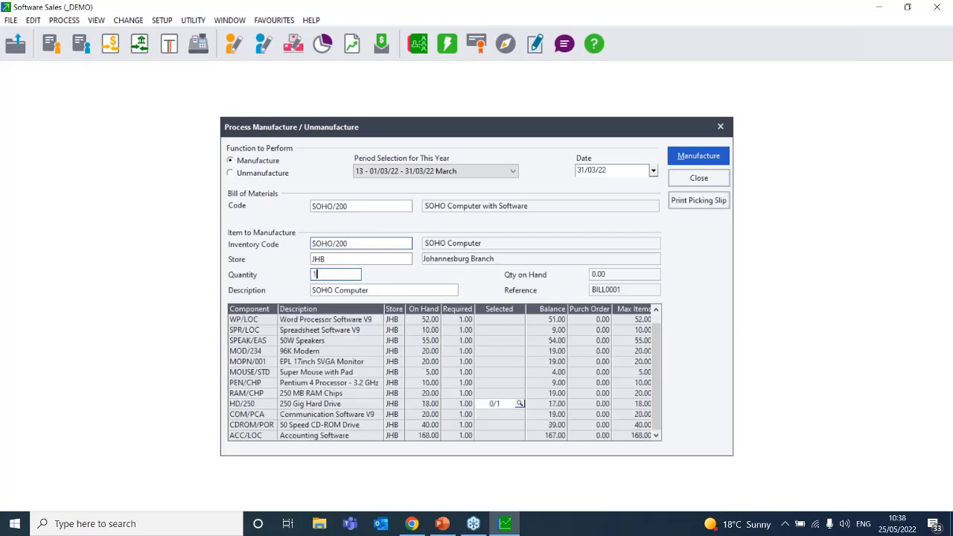
pyautogui.press('Tab')
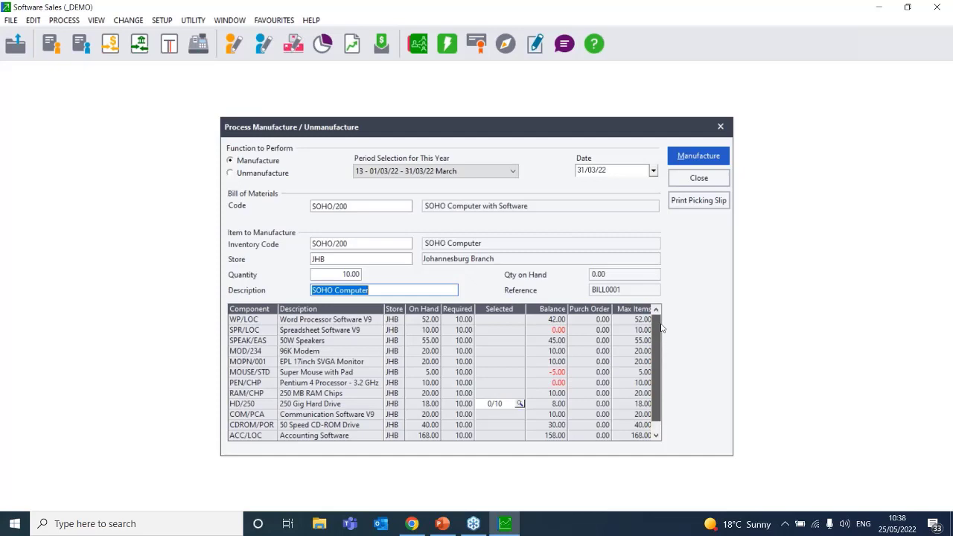
# Change the SOHO/200 manufacture quantity to 5 so each component requires 5.00
pyautogui.scroll(2, 661, 328)
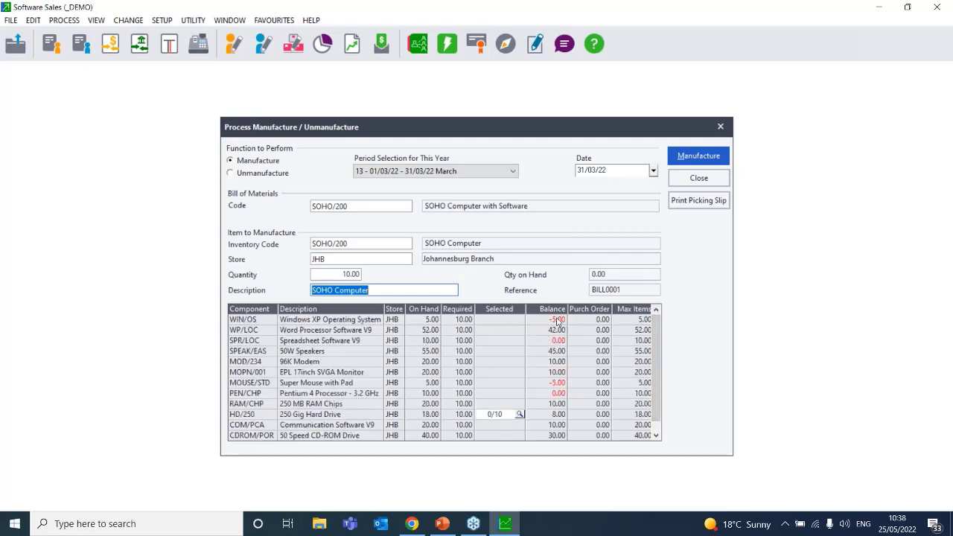
pyautogui.click(352, 277)
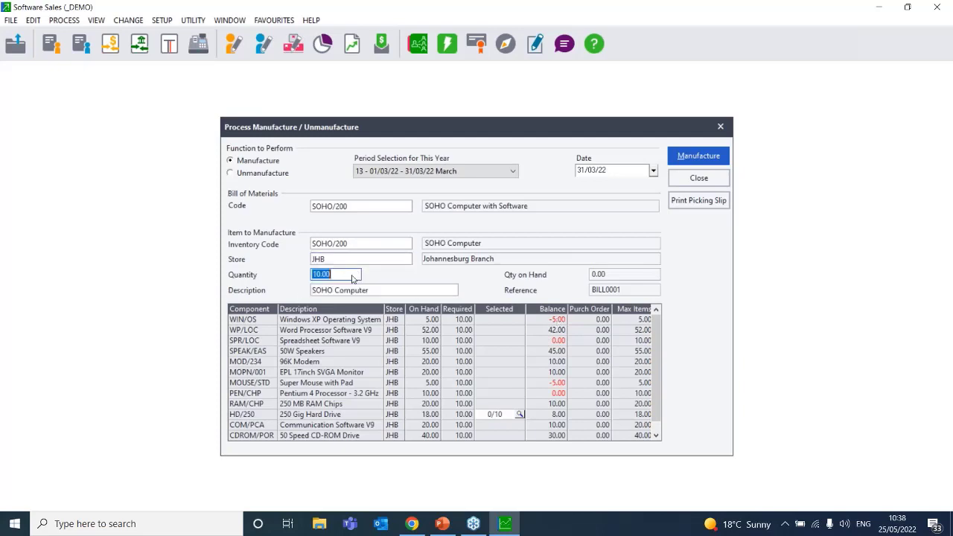
pyautogui.write('5')
pyautogui.press('Tab')
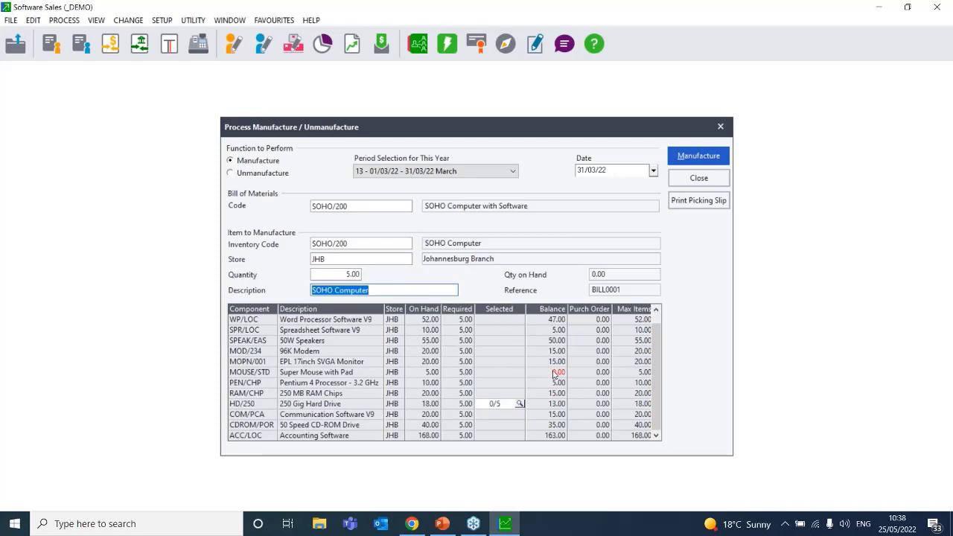
# Try adding hard drive serials HD/250-0003 to HD/250-0007, then cancel after the required-amount warnings
pyautogui.click(519, 404)
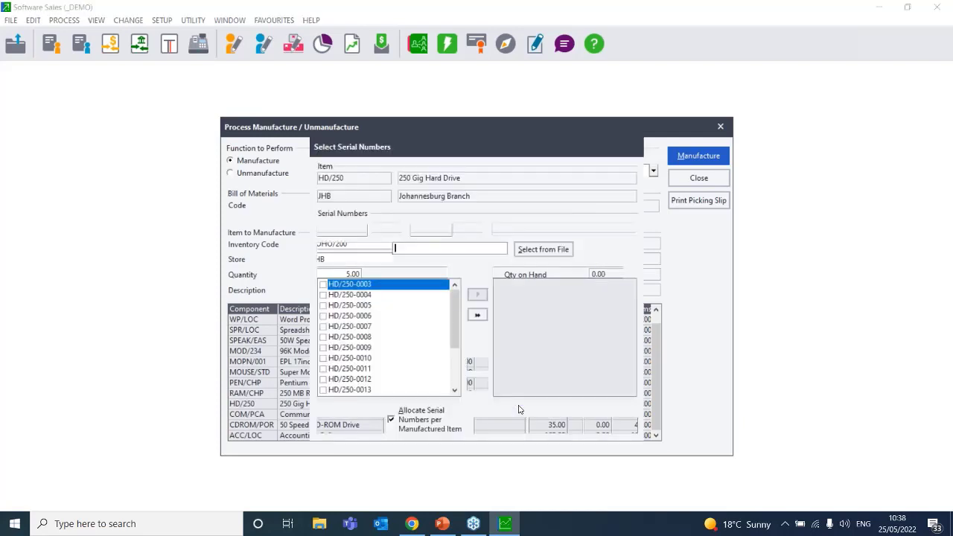
pyautogui.click(323, 285)
pyautogui.click(323, 294)
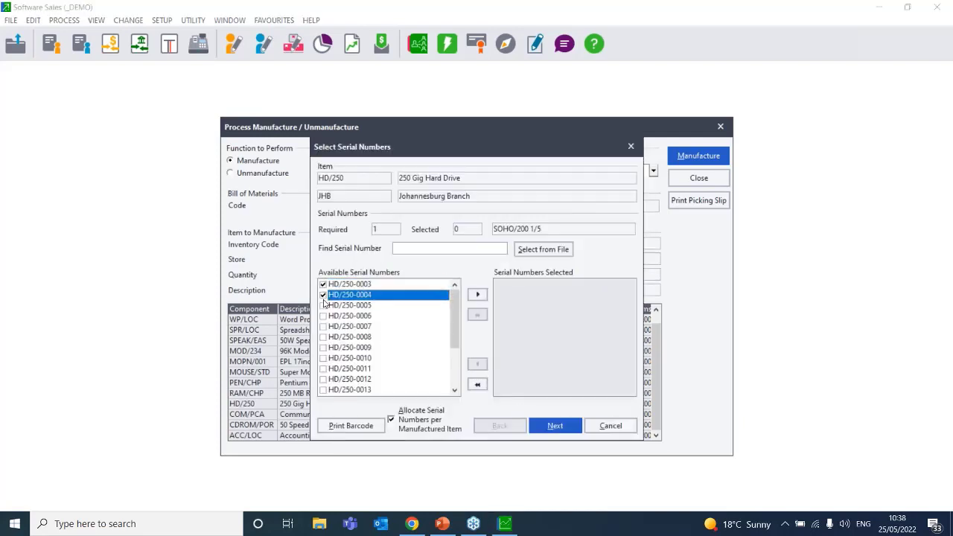
pyautogui.click(323, 305)
pyautogui.click(323, 315)
pyautogui.click(323, 326)
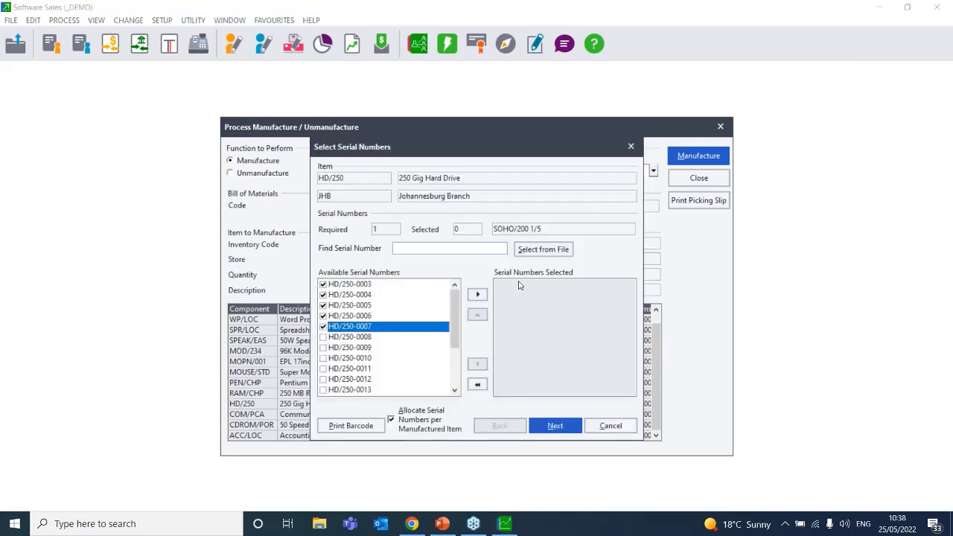
pyautogui.click(477, 296)
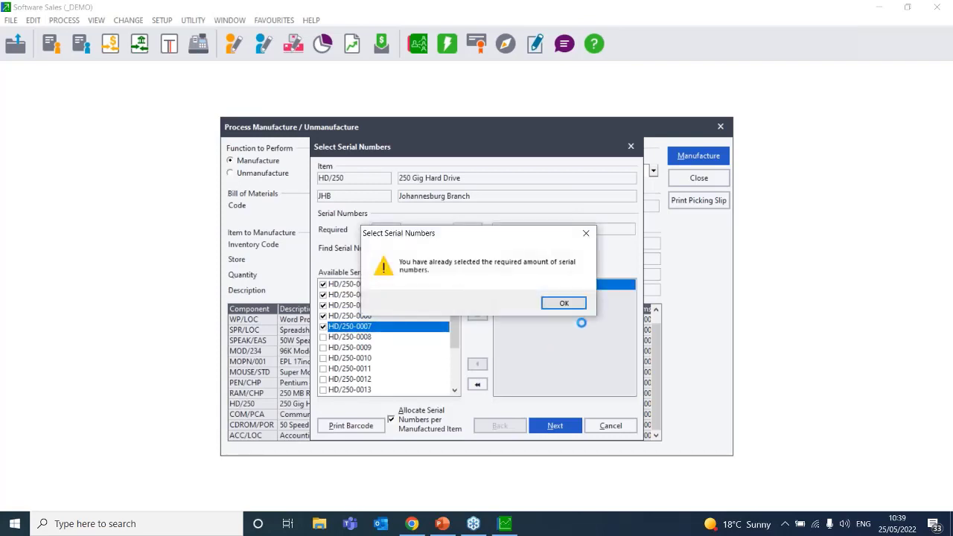
pyautogui.click(565, 303)
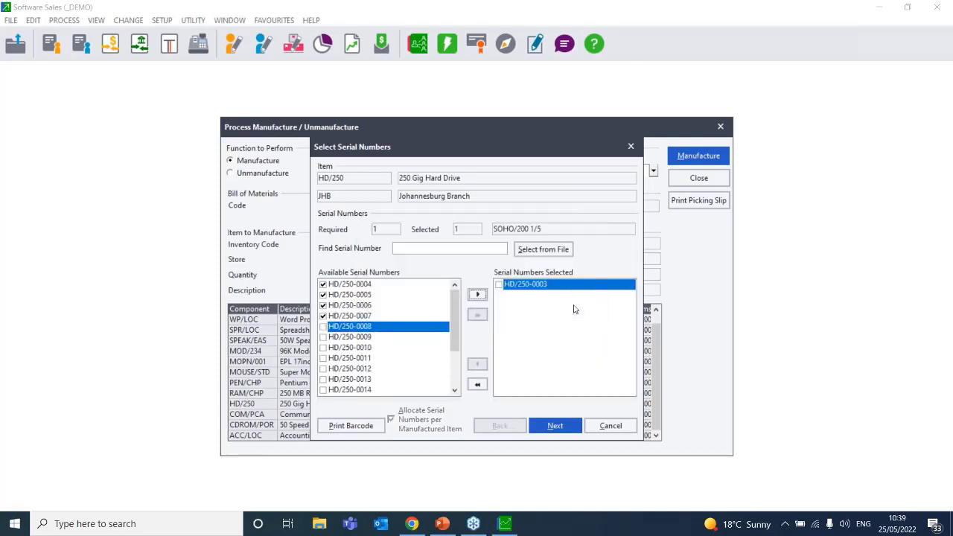
pyautogui.click(484, 296)
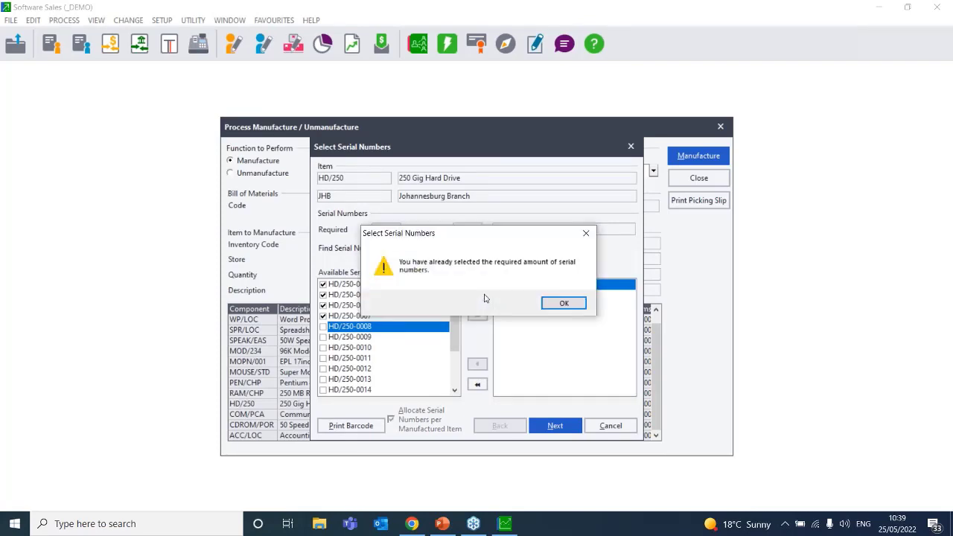
pyautogui.click(558, 303)
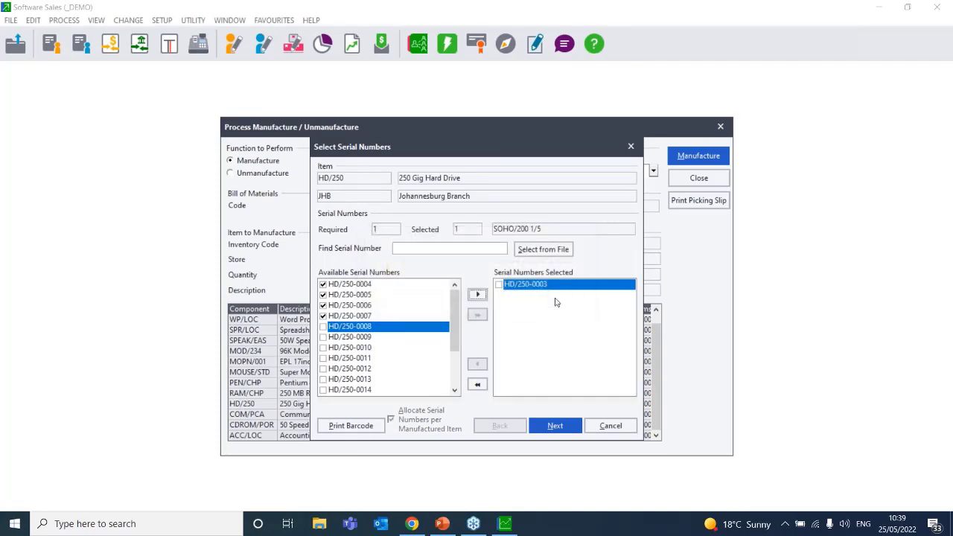
pyautogui.click(555, 428)
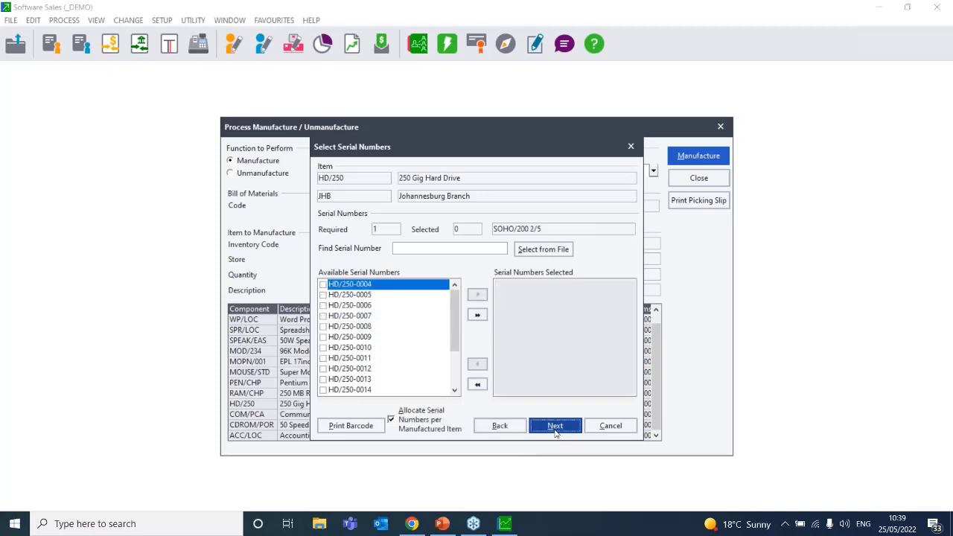
pyautogui.click(603, 432)
# Tick serials HD/250-0004 to HD/250-0006 for the hard drive, then abandon the selection
pyautogui.click(519, 403)
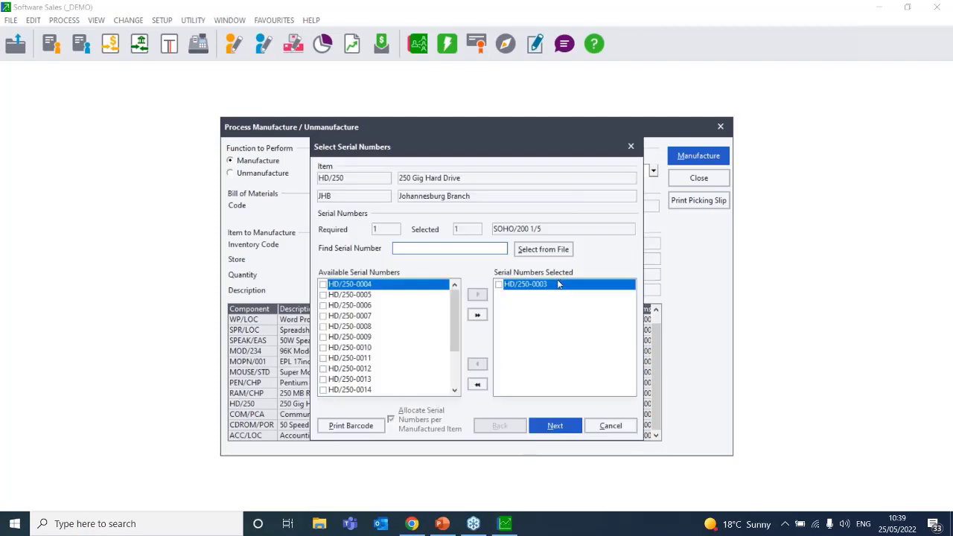
pyautogui.click(323, 285)
pyautogui.click(325, 295)
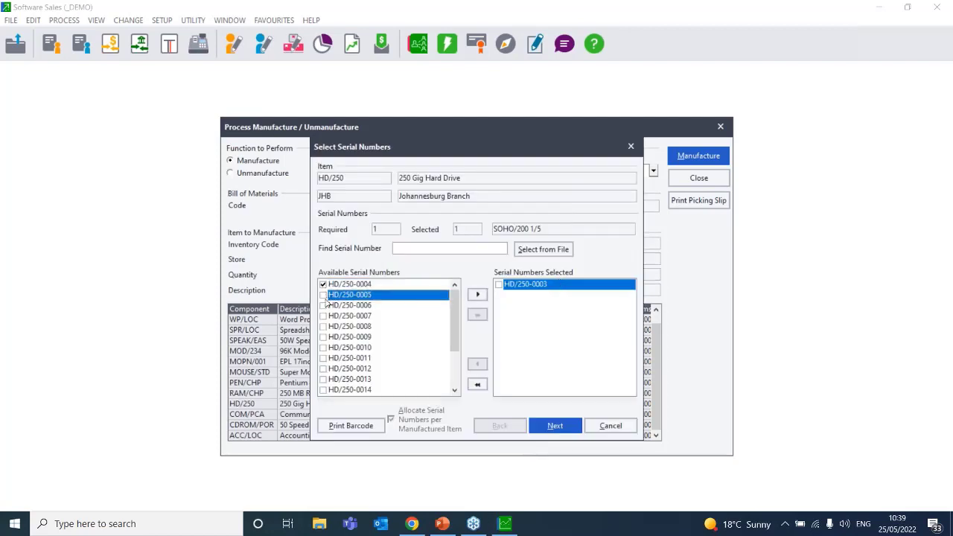
pyautogui.click(323, 295)
pyautogui.click(322, 305)
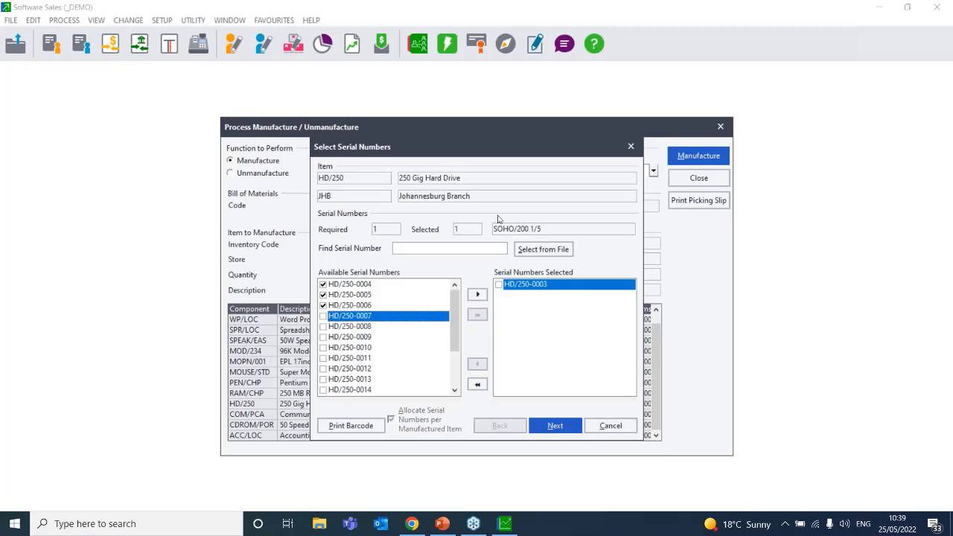
pyautogui.click(610, 425)
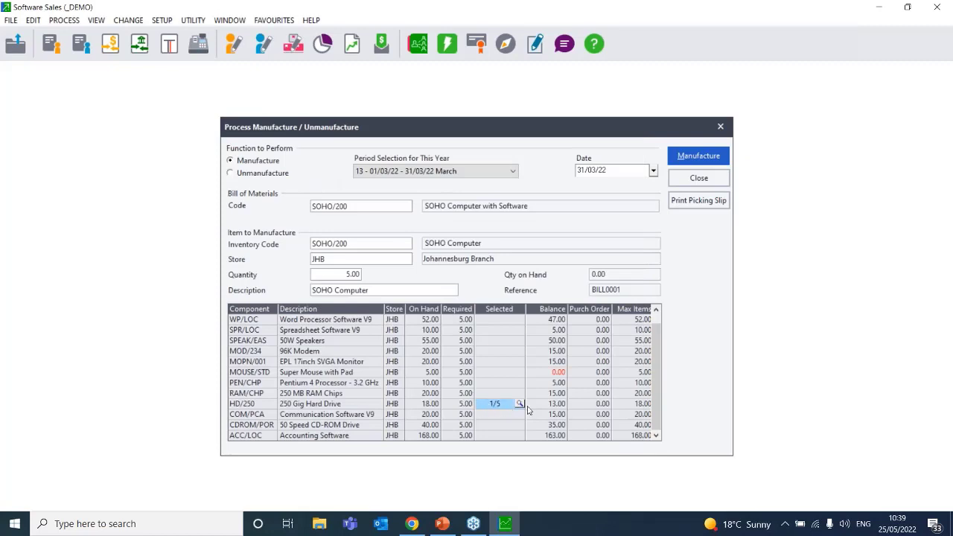
# Close the manufacture window, confirming the serial number selections are undone
pyautogui.click(519, 404)
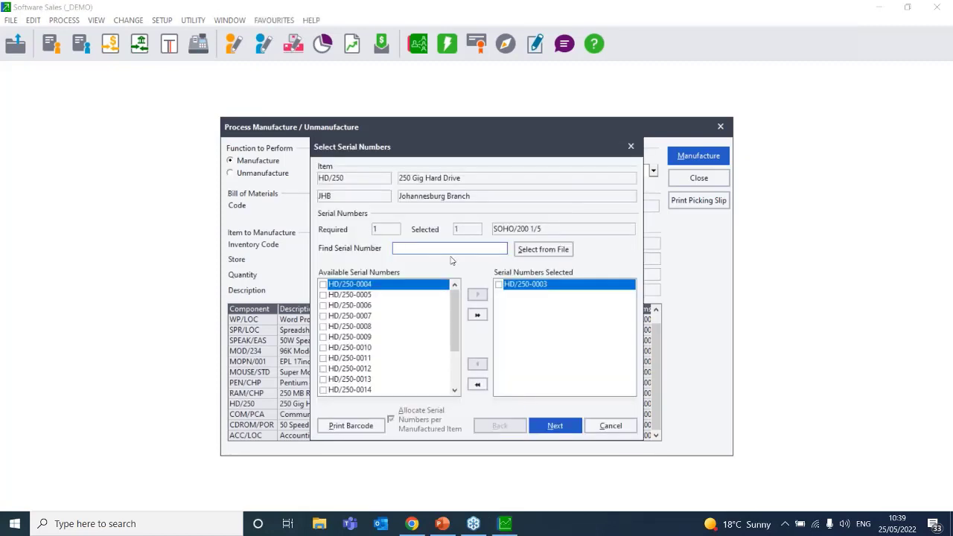
pyautogui.click(631, 146)
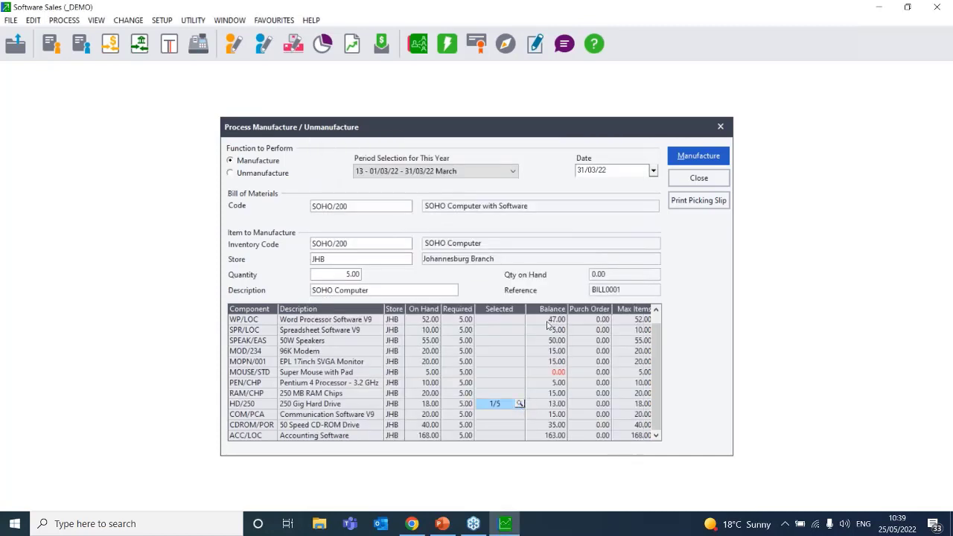
pyautogui.click(698, 178)
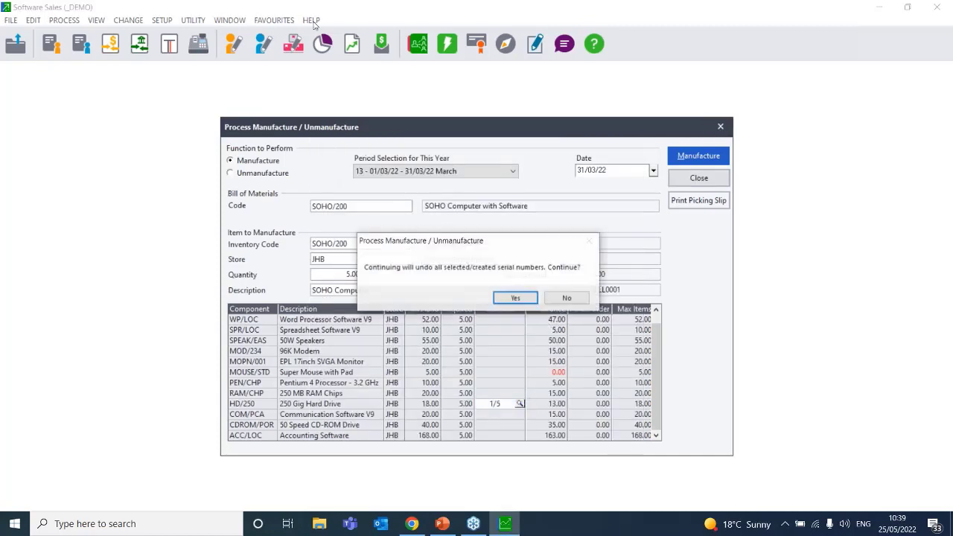
pyautogui.click(515, 298)
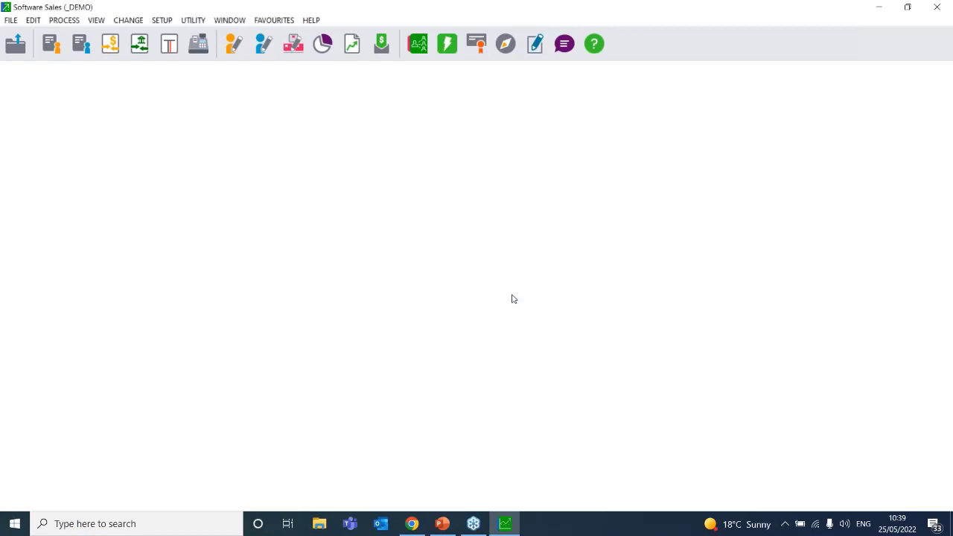
# Start a new manufacture of SOHO/200 with quantity 5, leaving HD/250 serials unselected
pyautogui.click(67, 20)
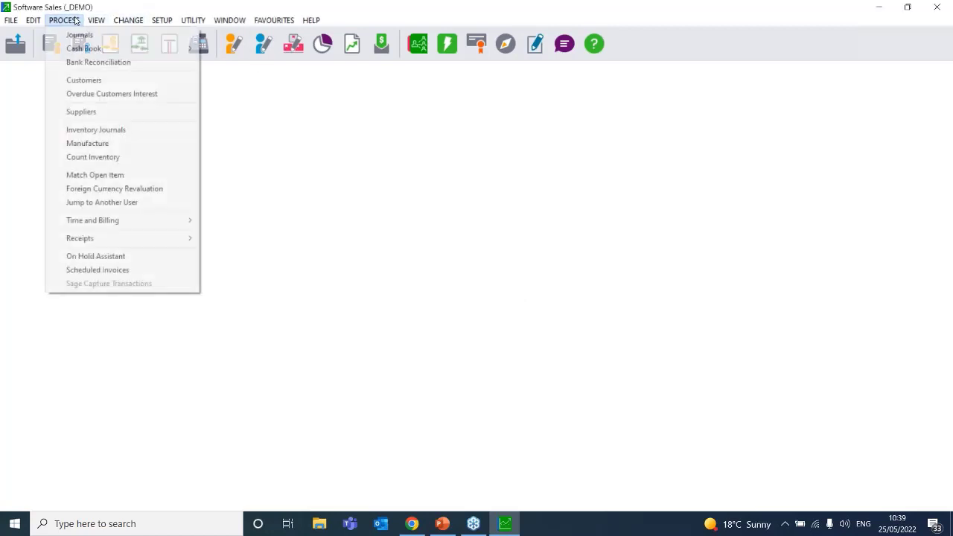
pyautogui.click(113, 145)
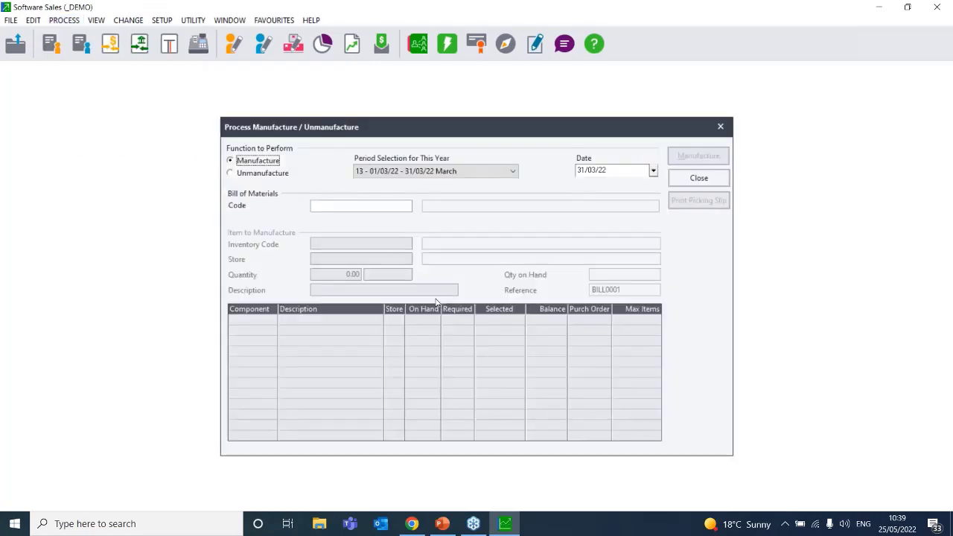
pyautogui.click(334, 208)
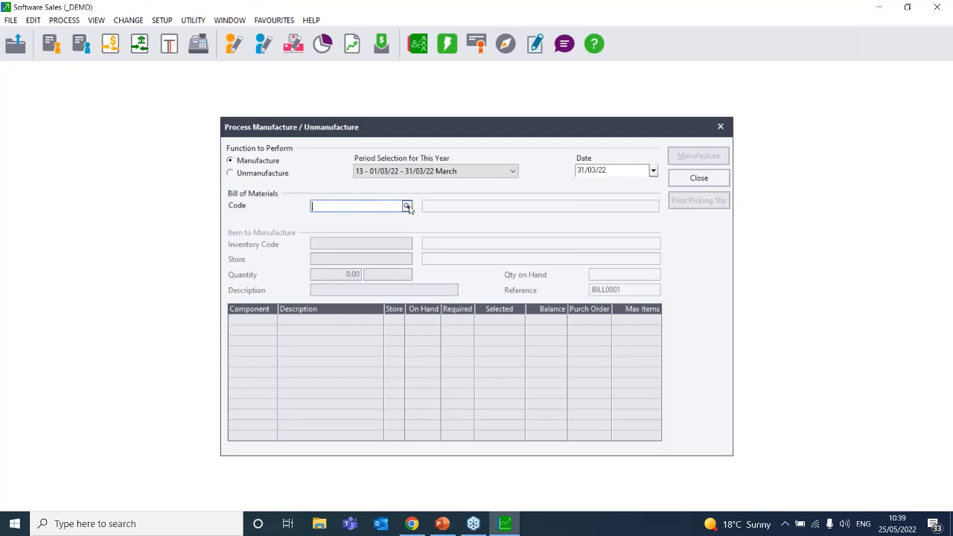
pyautogui.click(407, 206)
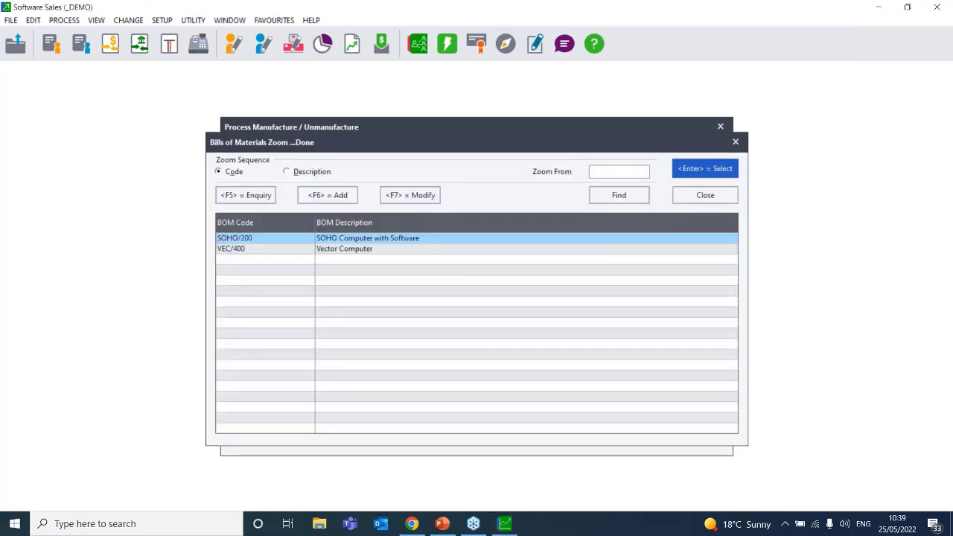
pyautogui.press('Return')
pyautogui.press('Tab')
pyautogui.press('Tab')
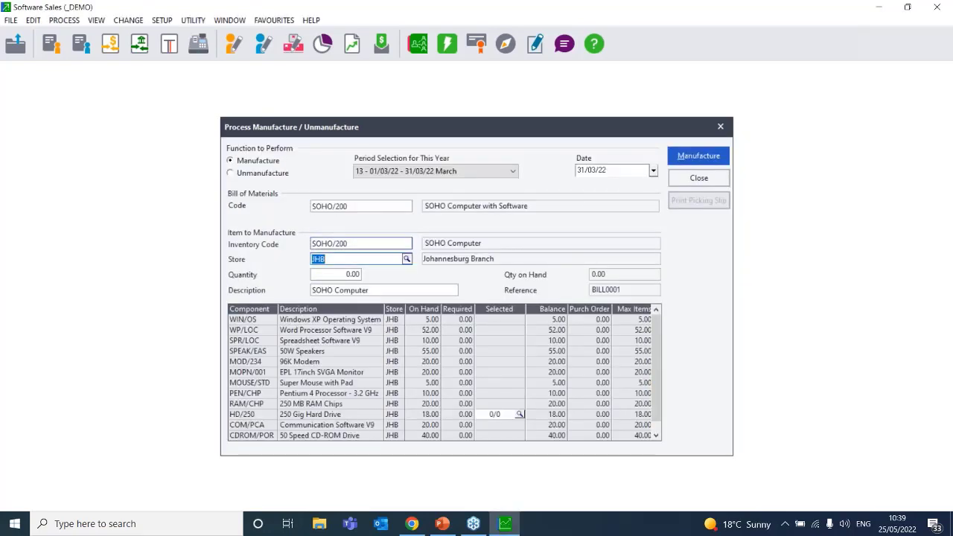
pyautogui.press('Tab')
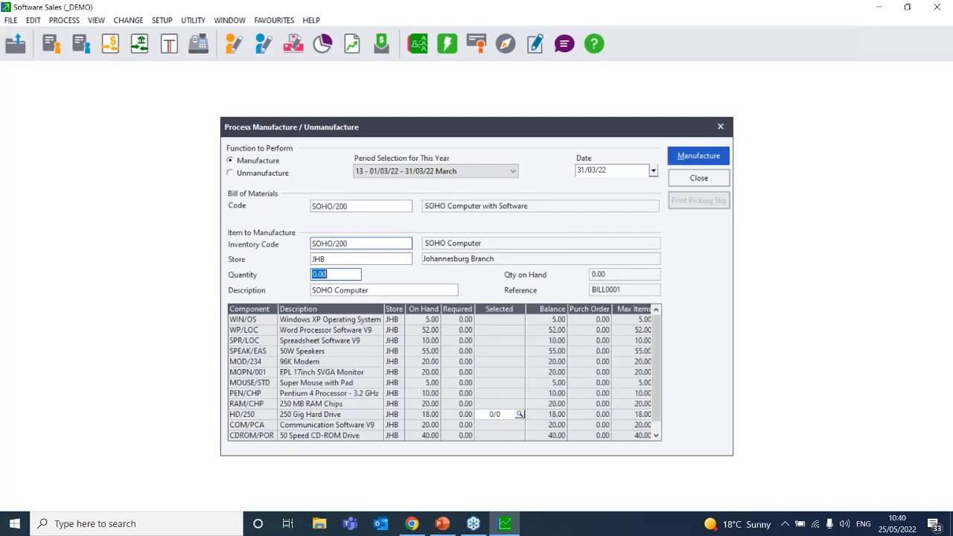
pyautogui.write('5')
pyautogui.press('Tab')
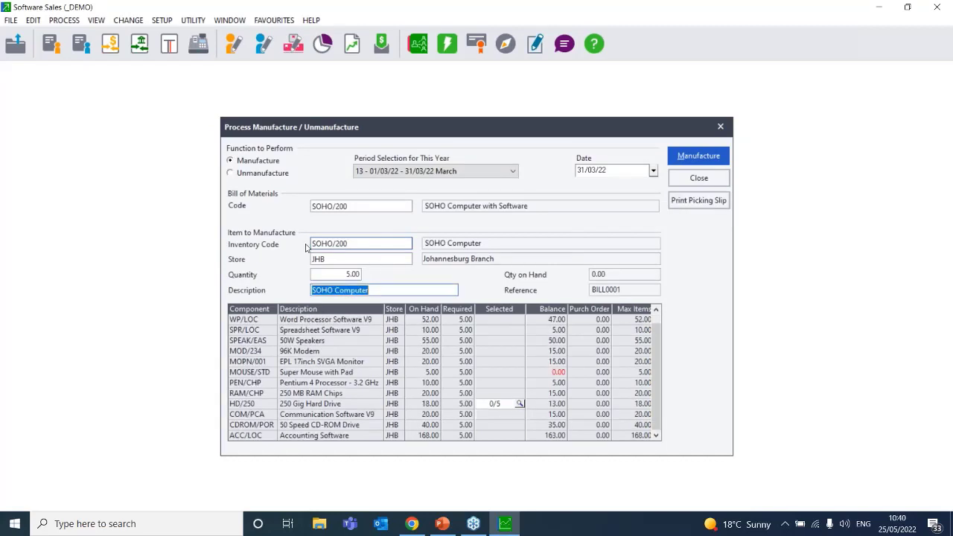
pyautogui.click(519, 403)
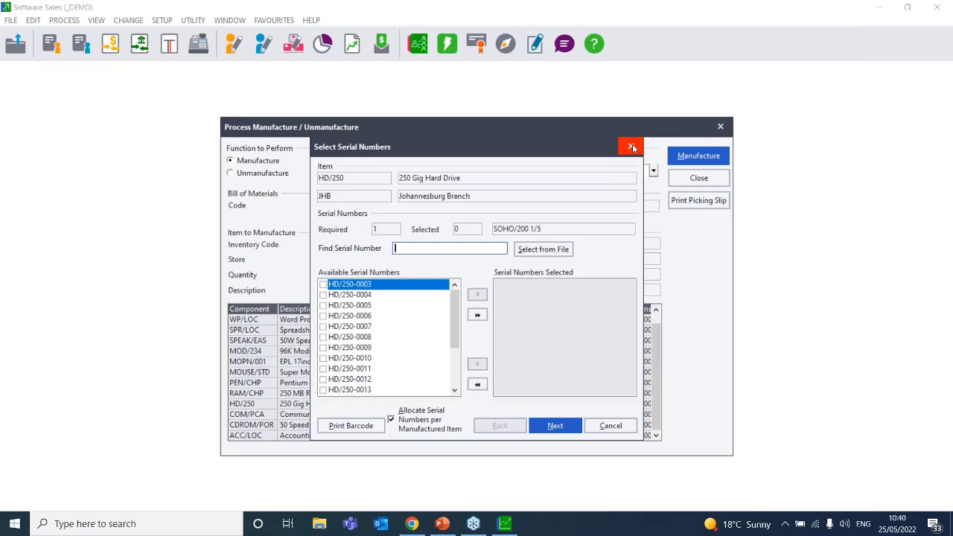
pyautogui.click(632, 147)
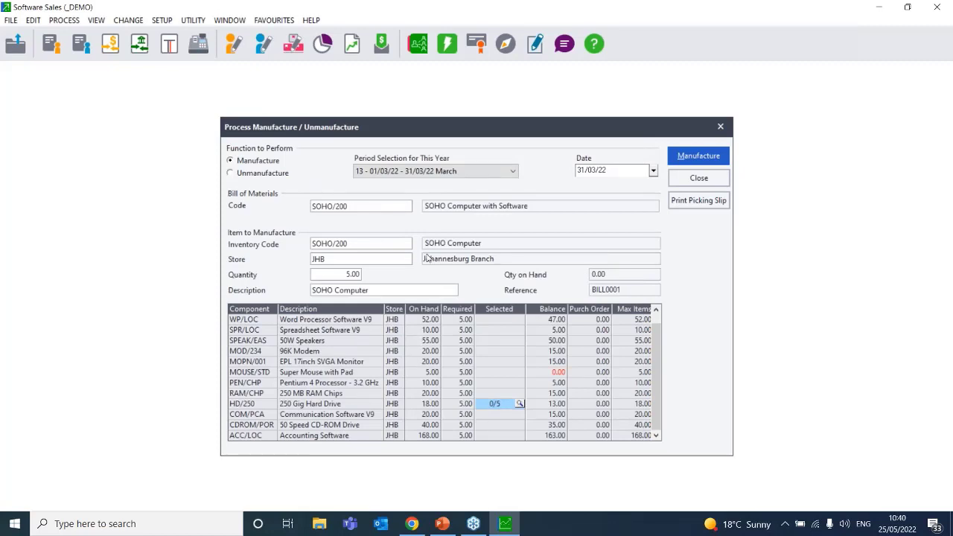
# Set the store to Johannesburg Branch and switch the form to Unmanufacture
pyautogui.click(327, 265)
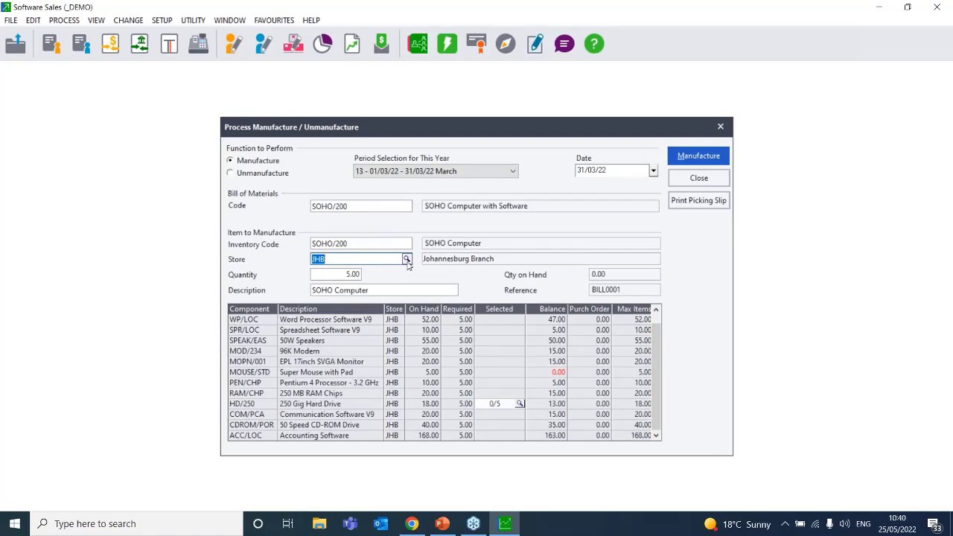
pyautogui.click(406, 260)
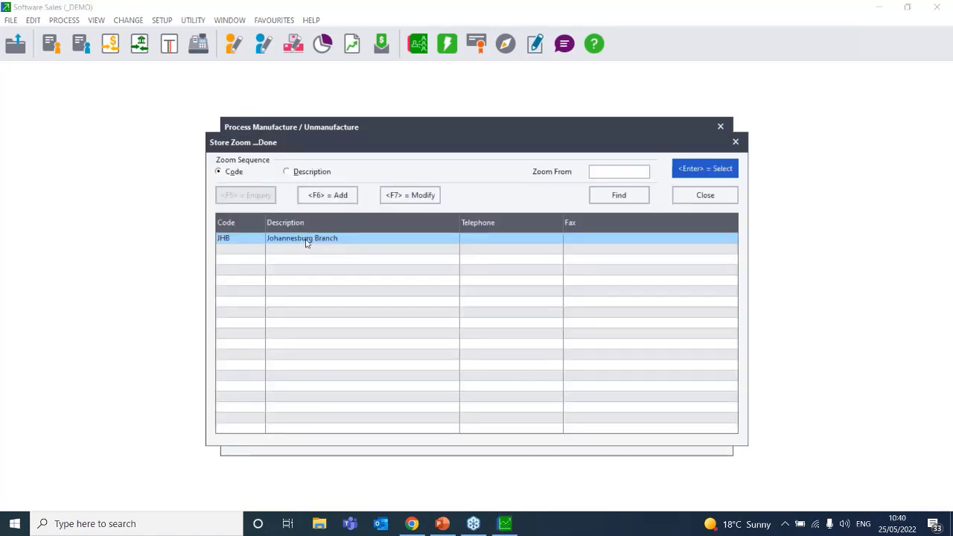
pyautogui.doubleClick(305, 240)
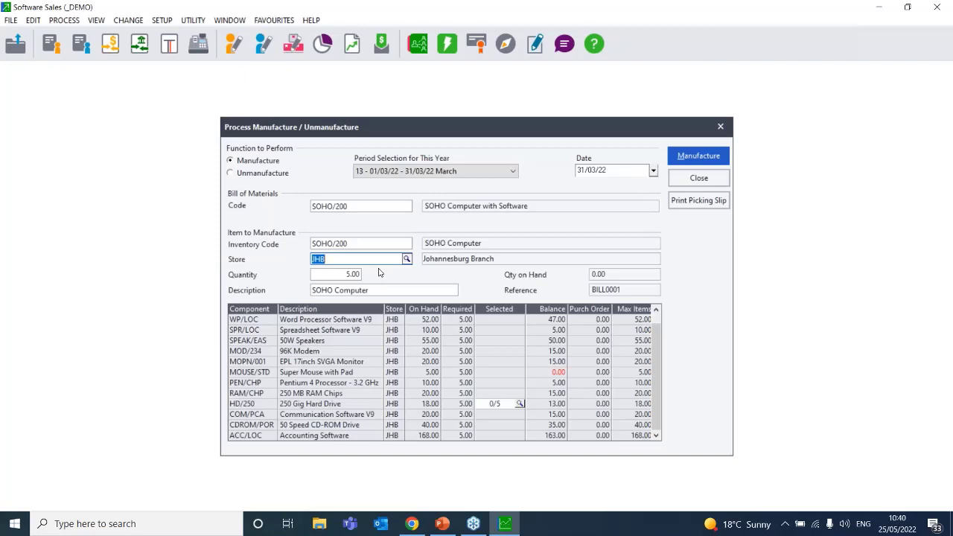
pyautogui.click(235, 174)
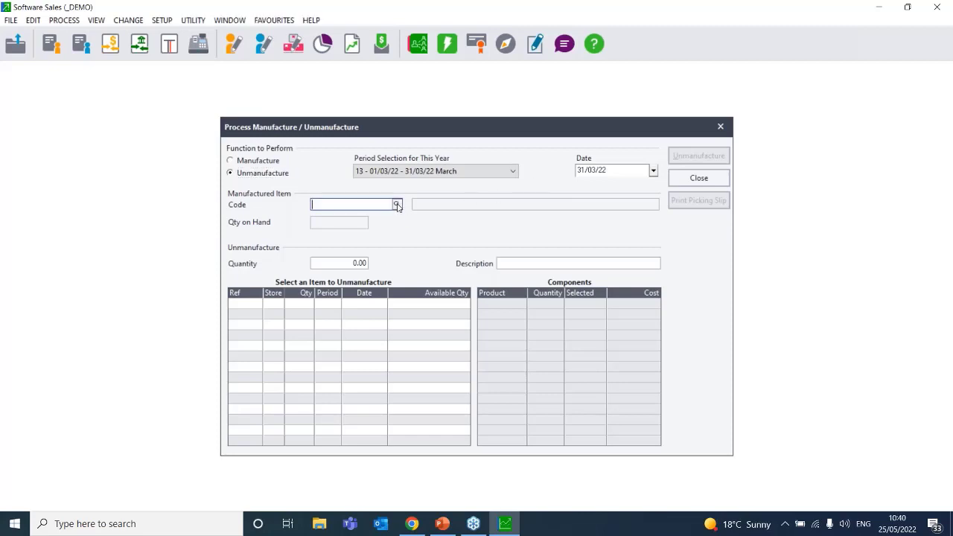
# Select SOHO/200 to unmanufacture, acknowledge nothing is available, and close the window
pyautogui.click(397, 206)
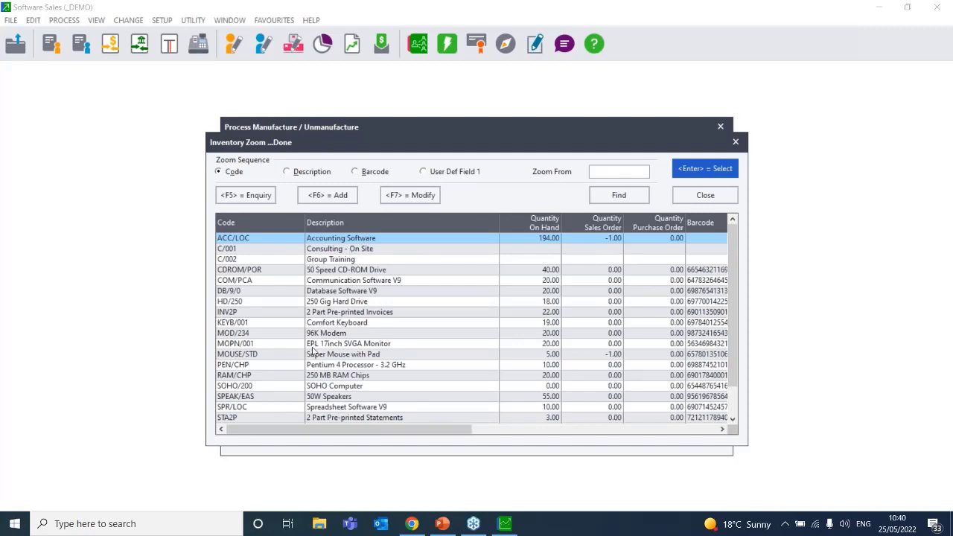
pyautogui.doubleClick(316, 386)
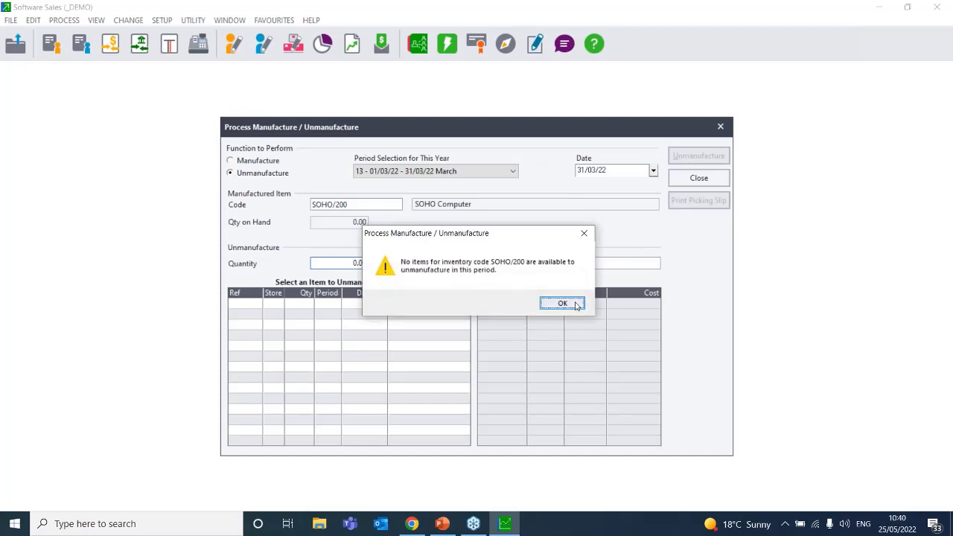
pyautogui.click(562, 304)
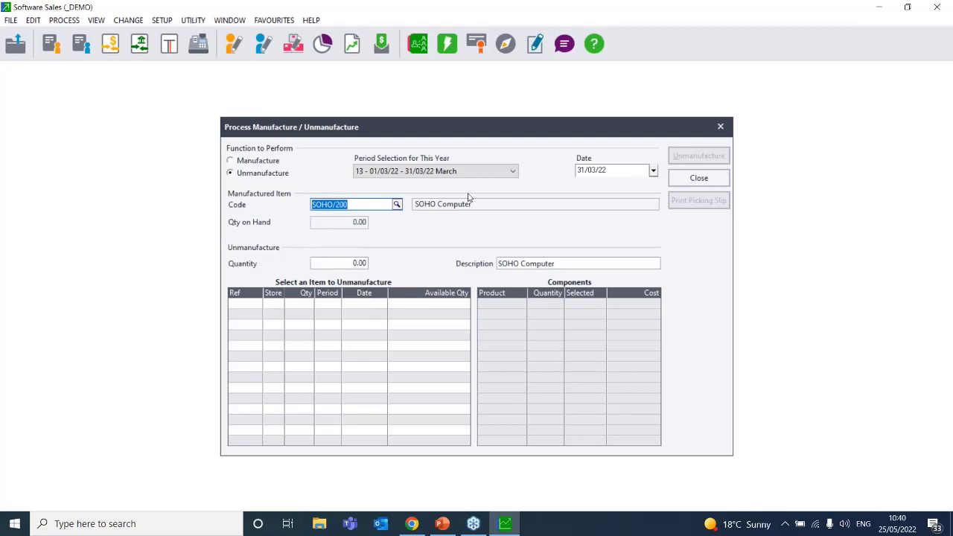
pyautogui.click(698, 178)
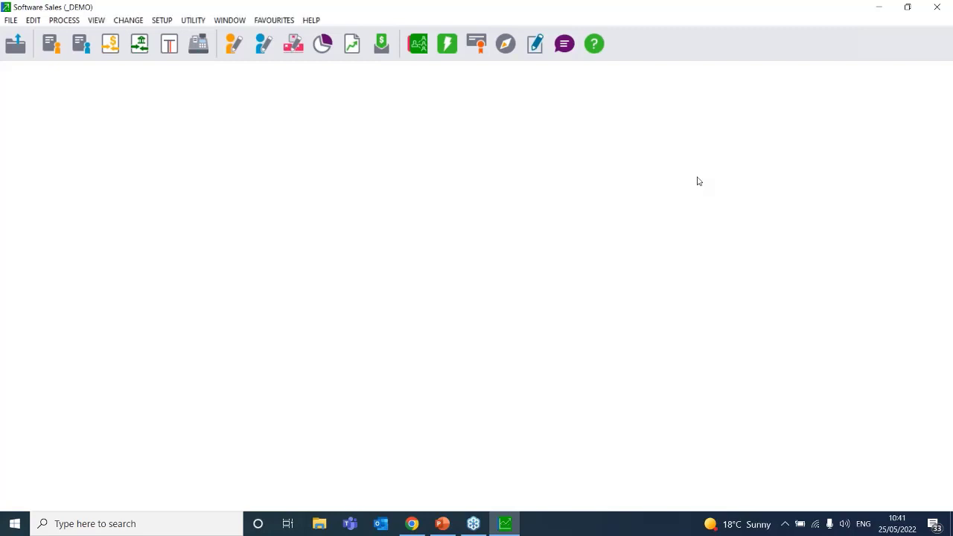
# Open the Manufacture processing window and close it again
pyautogui.click(80, 22)
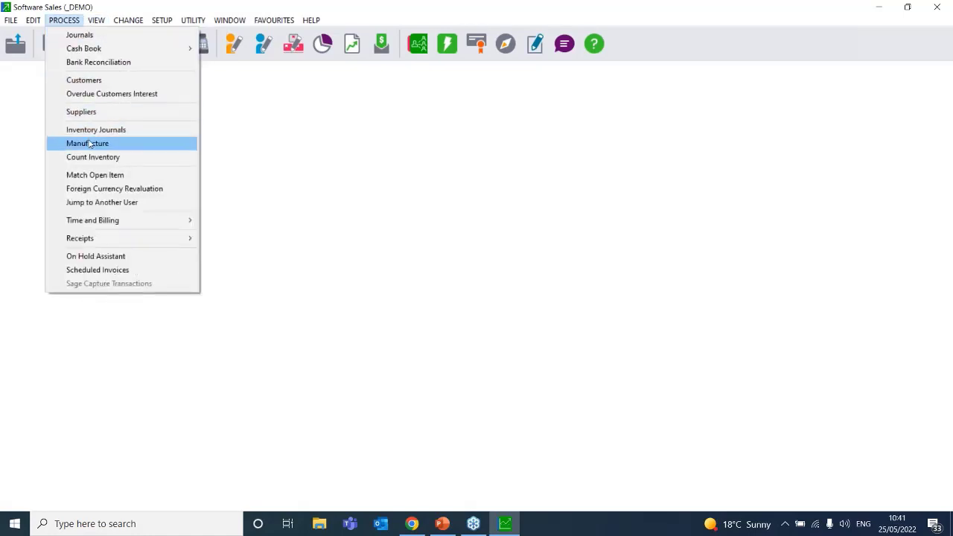
pyautogui.click(88, 143)
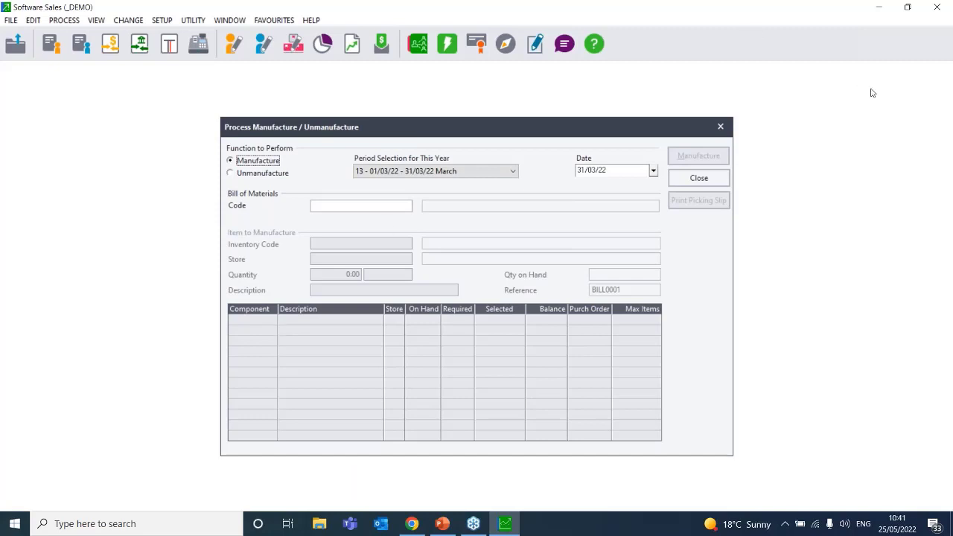
pyautogui.click(700, 178)
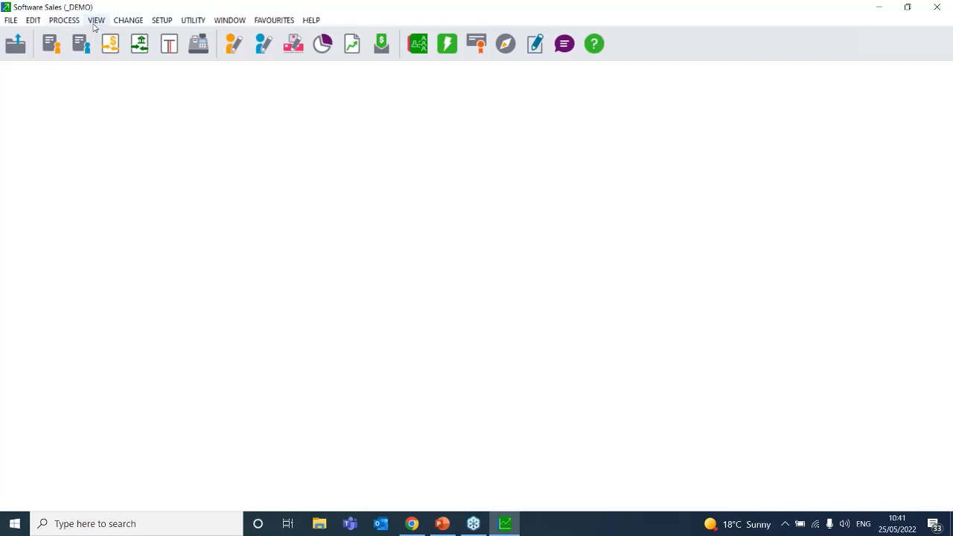
# Preview the Bills of Materials report for SOHO/200 and VEC/400, skipping open batches, then close it
pyautogui.click(94, 22)
pyautogui.moveTo(158, 143)
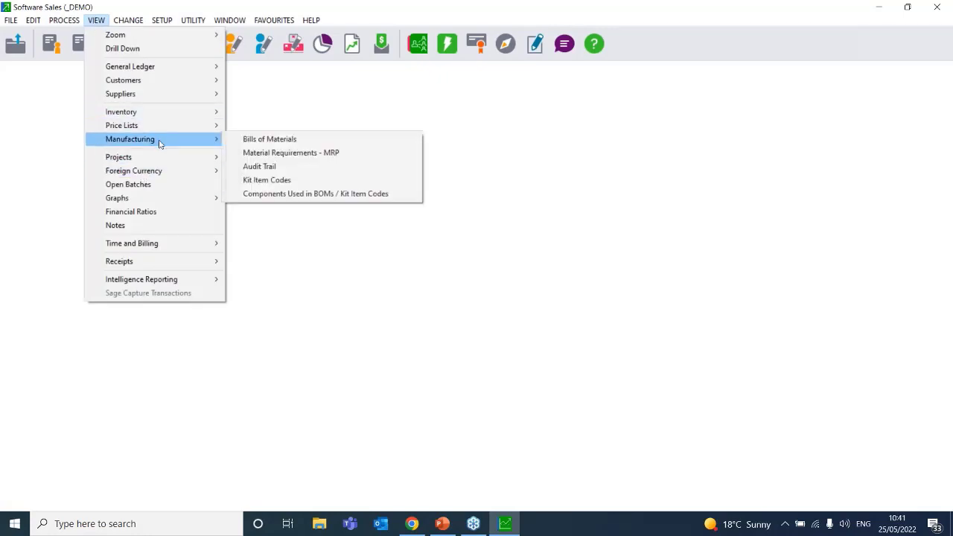
pyautogui.click(315, 146)
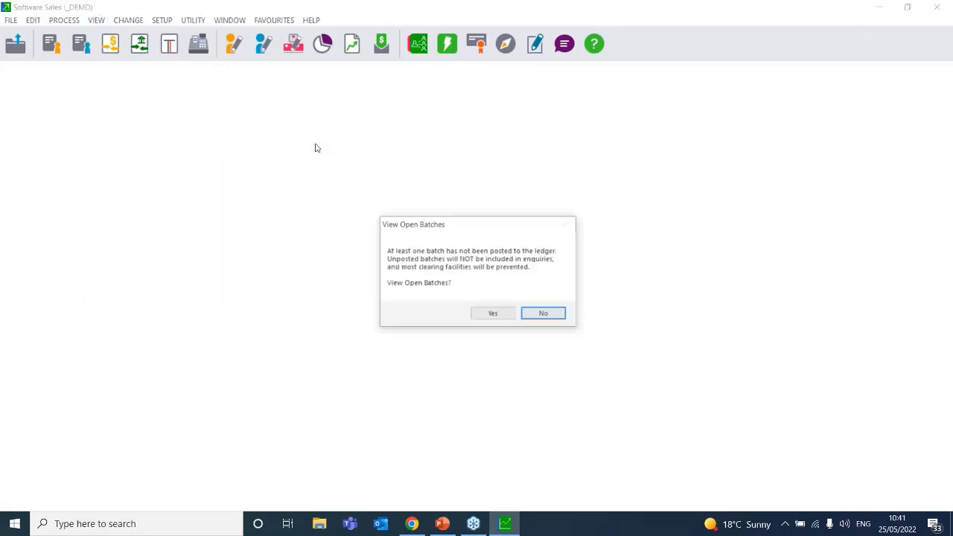
pyautogui.click(545, 315)
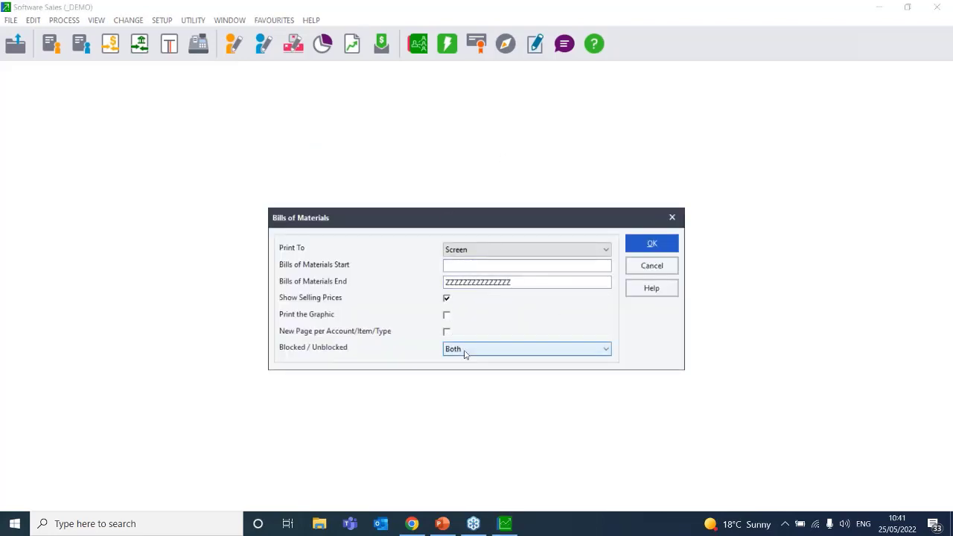
pyautogui.click(672, 248)
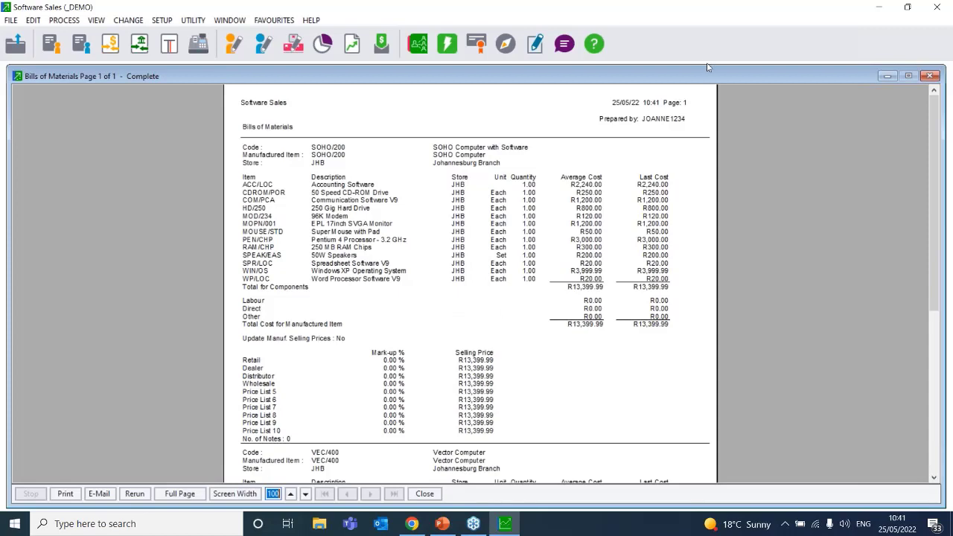
pyautogui.moveTo(701, 76); pyautogui.dragTo(320, 110)
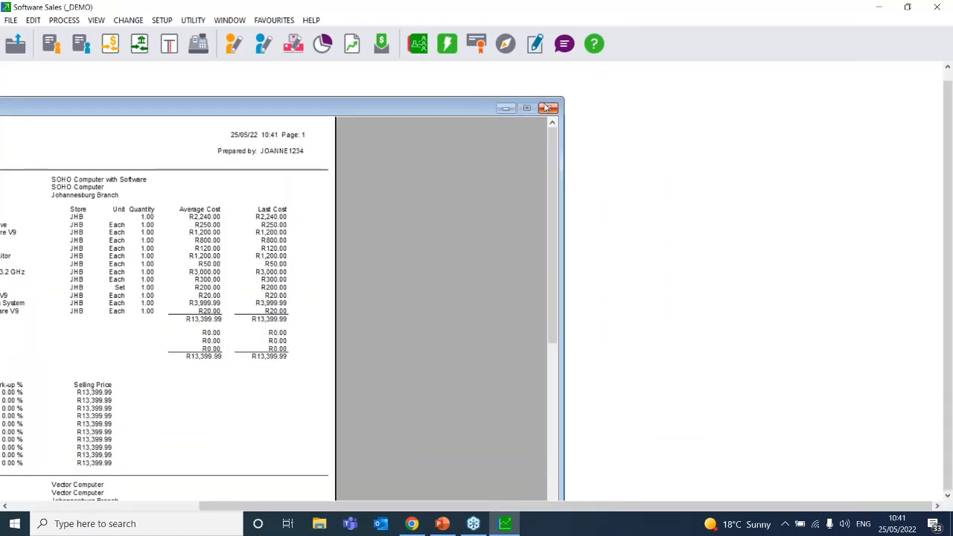
pyautogui.click(549, 108)
# Run the MRP report for 10 SOHO/200, showing at most 5.00 buildable, then close it
pyautogui.click(96, 20)
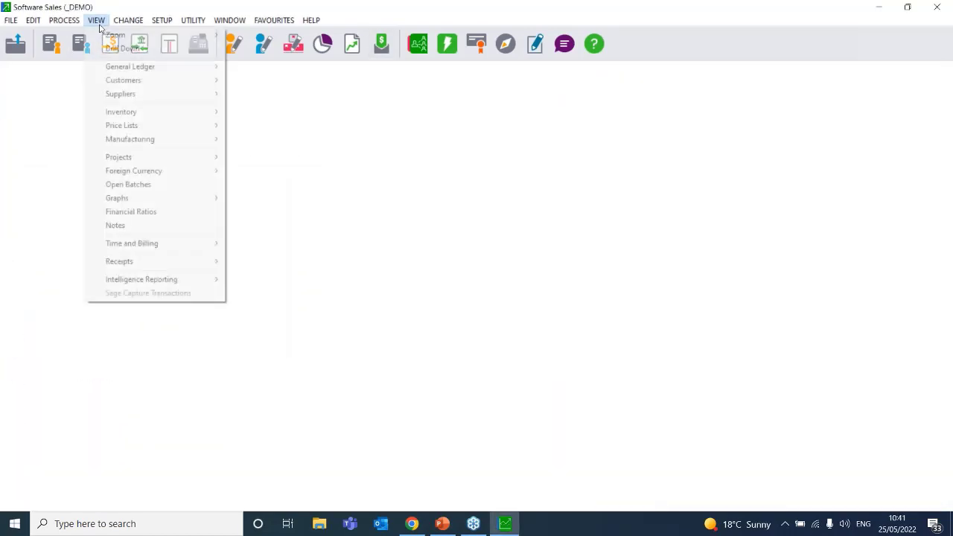
pyautogui.moveTo(168, 141)
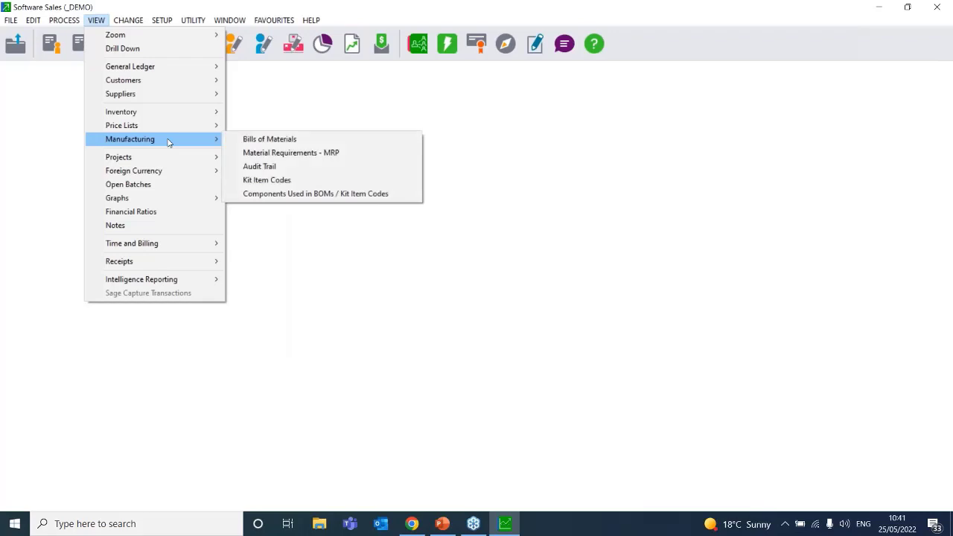
pyautogui.click(313, 153)
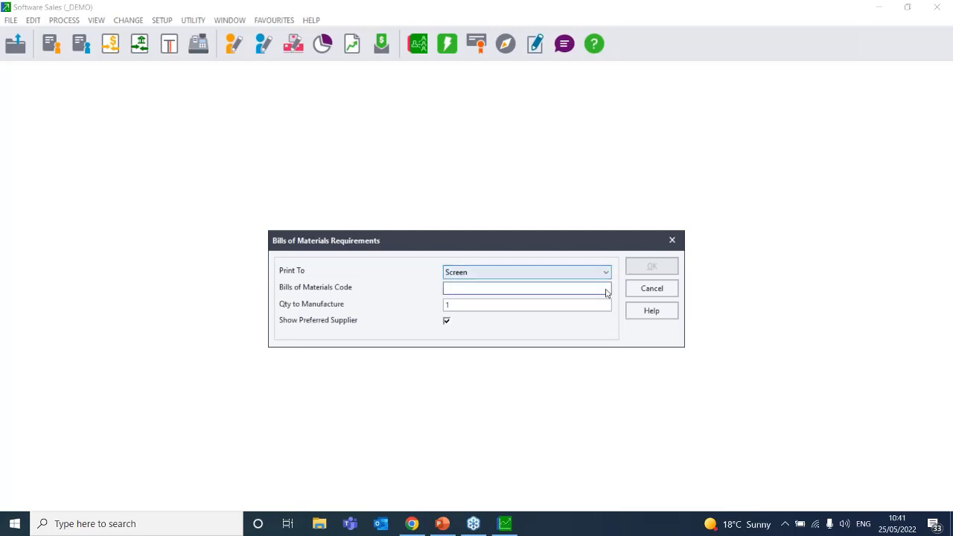
pyautogui.click(605, 290)
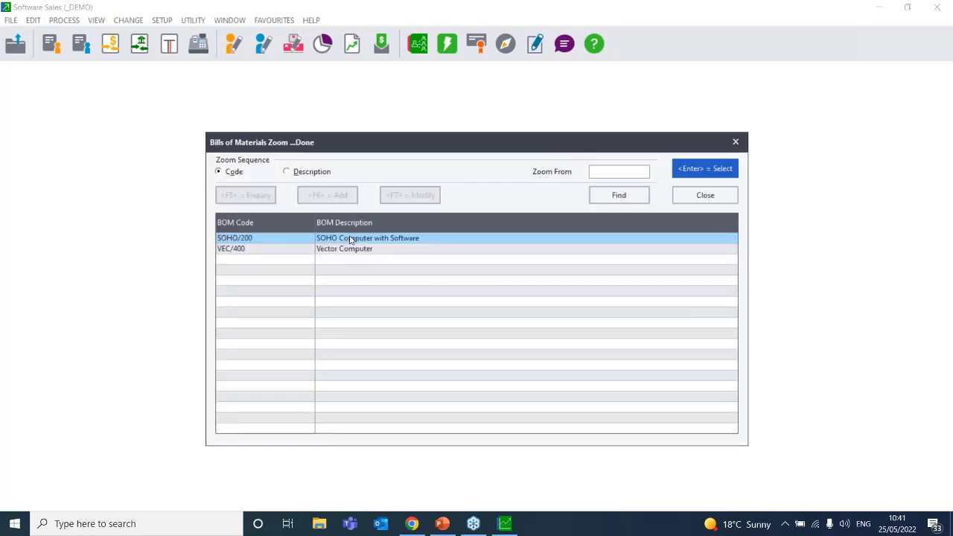
pyautogui.doubleClick(351, 239)
pyautogui.click(468, 306)
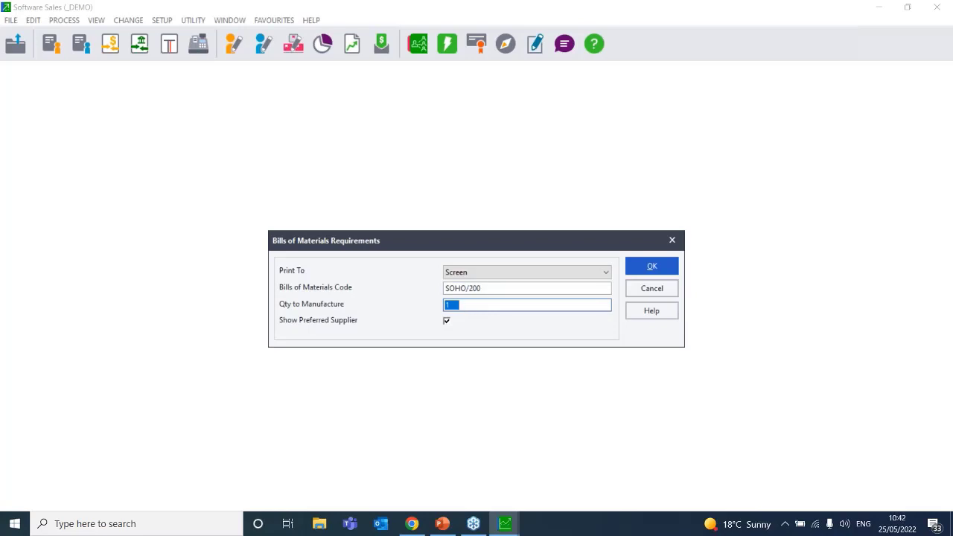
pyautogui.write('1')
pyautogui.click(637, 265)
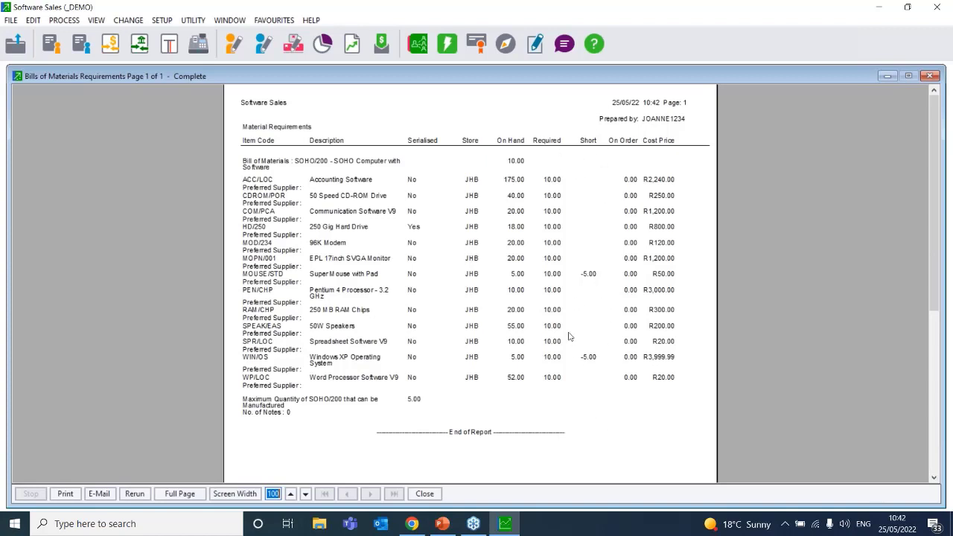
pyautogui.moveTo(663, 69); pyautogui.dragTo(182, 78)
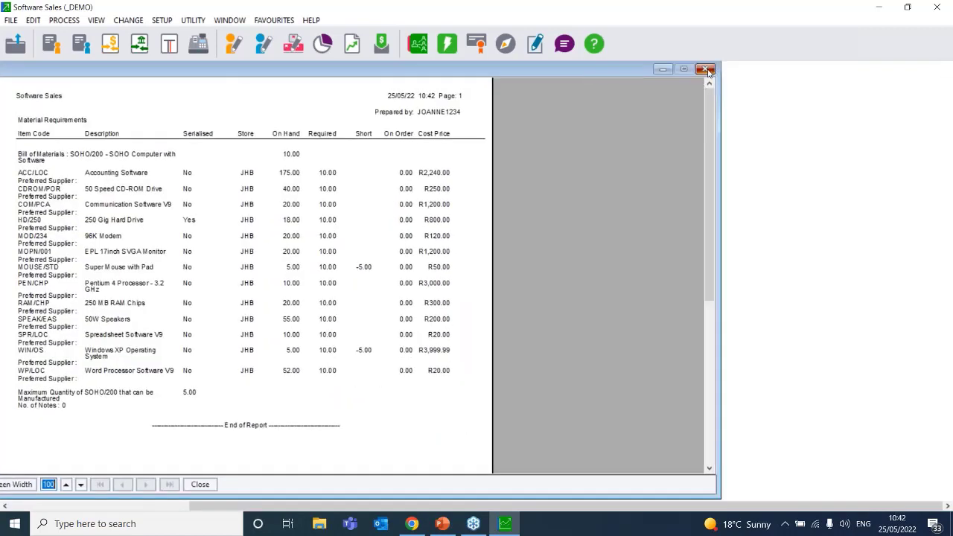
pyautogui.click(707, 70)
# Preview the Manufacturing Audit Trail report, empty with 0.00 totals, then close it
pyautogui.click(95, 21)
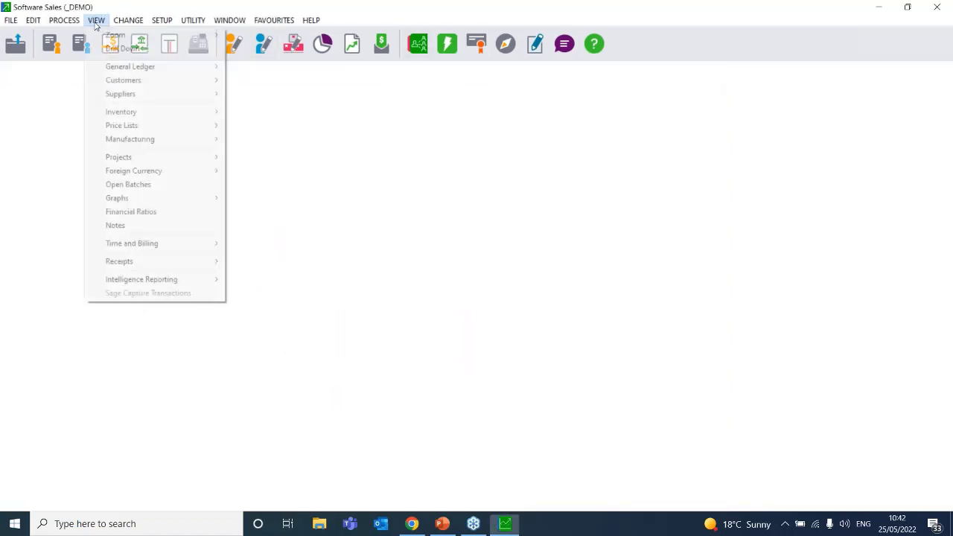
pyautogui.moveTo(125, 140)
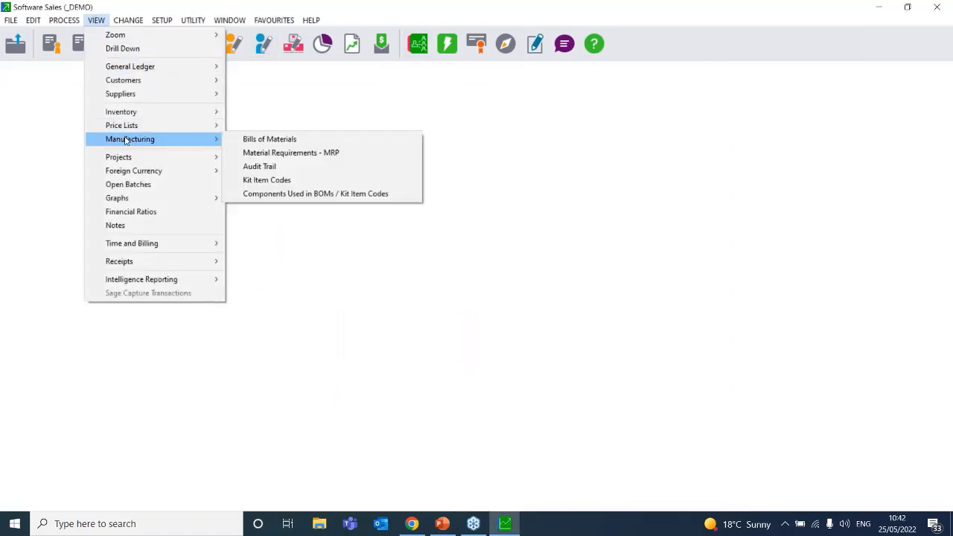
pyautogui.click(301, 166)
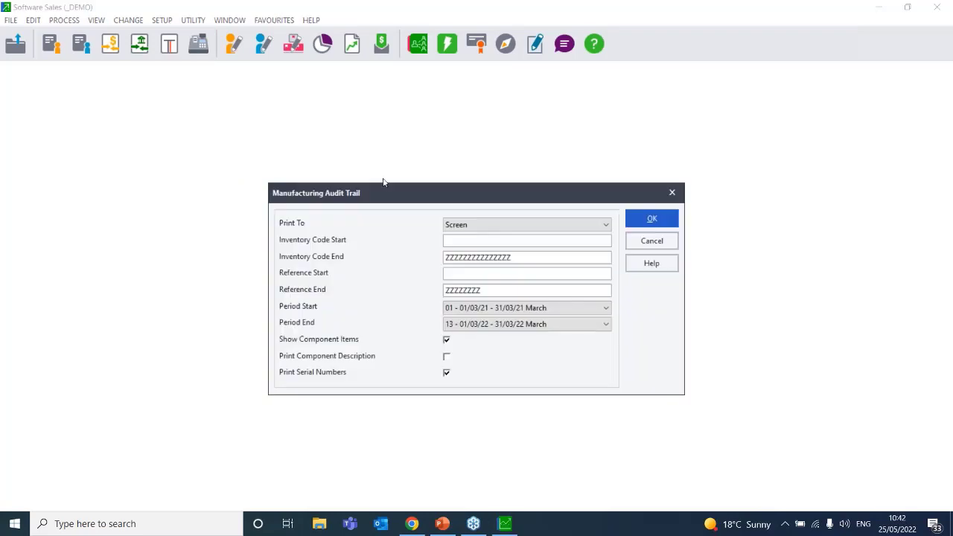
pyautogui.click(649, 240)
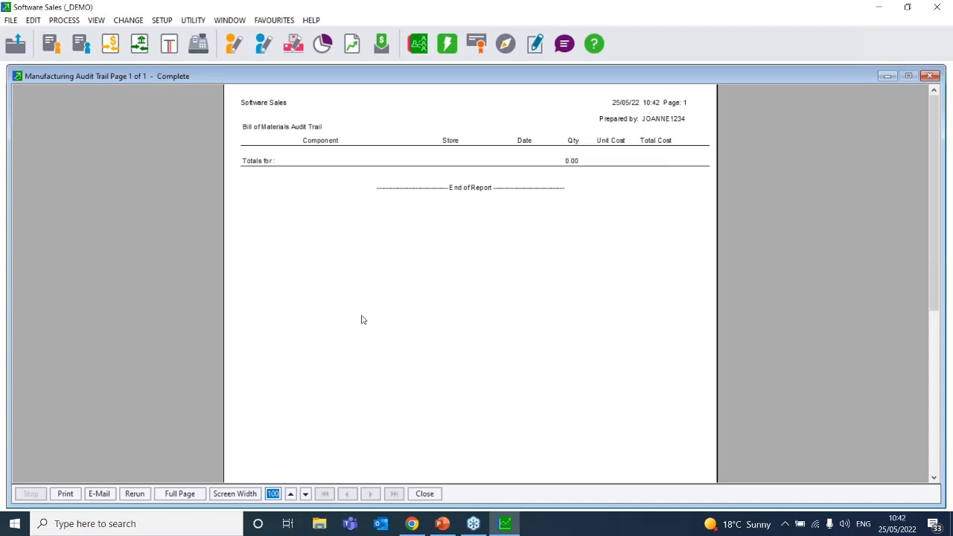
pyautogui.moveTo(612, 77); pyautogui.dragTo(362, 94)
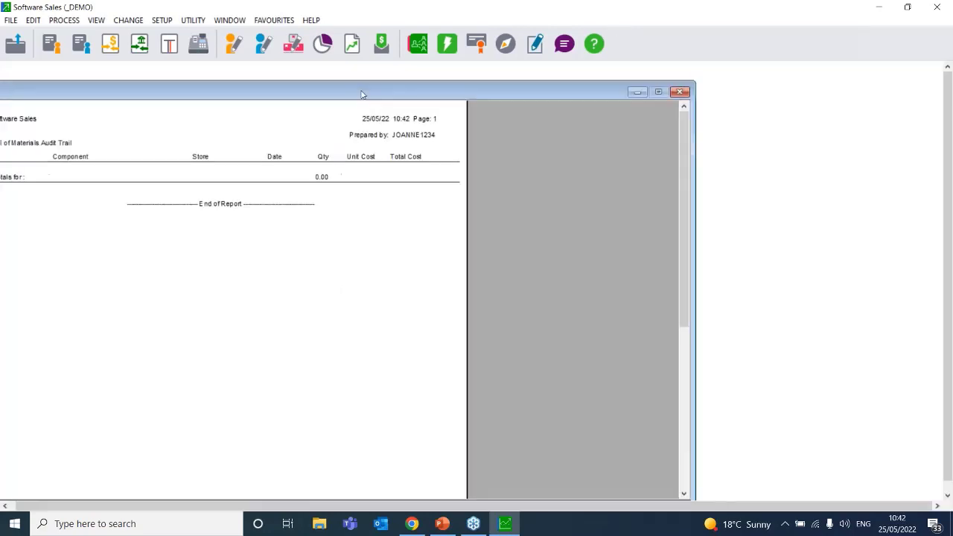
pyautogui.click(655, 92)
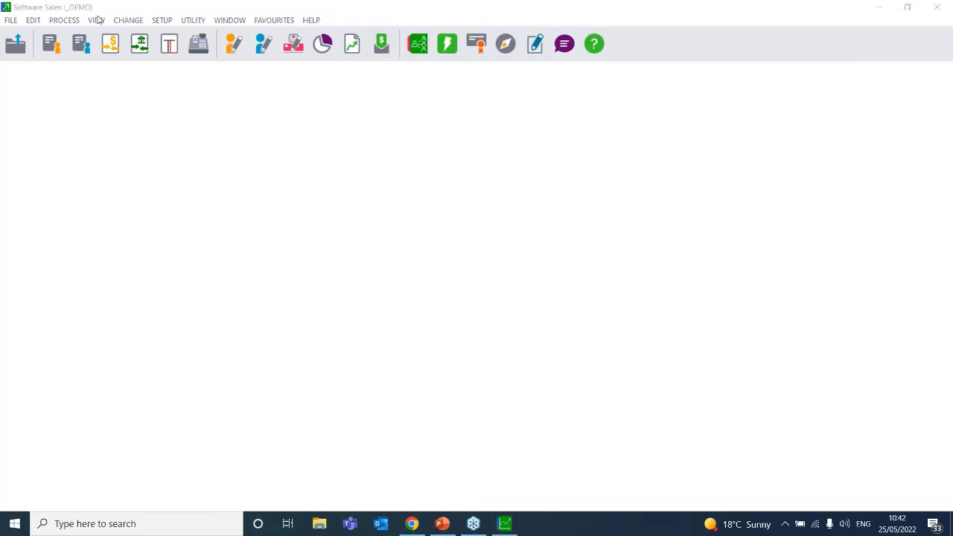
# Preview the Kit Item Codes listing for COMP/OFF/SOL, SOHO/SOF/SOL and VEC/200, then close it
pyautogui.click(97, 20)
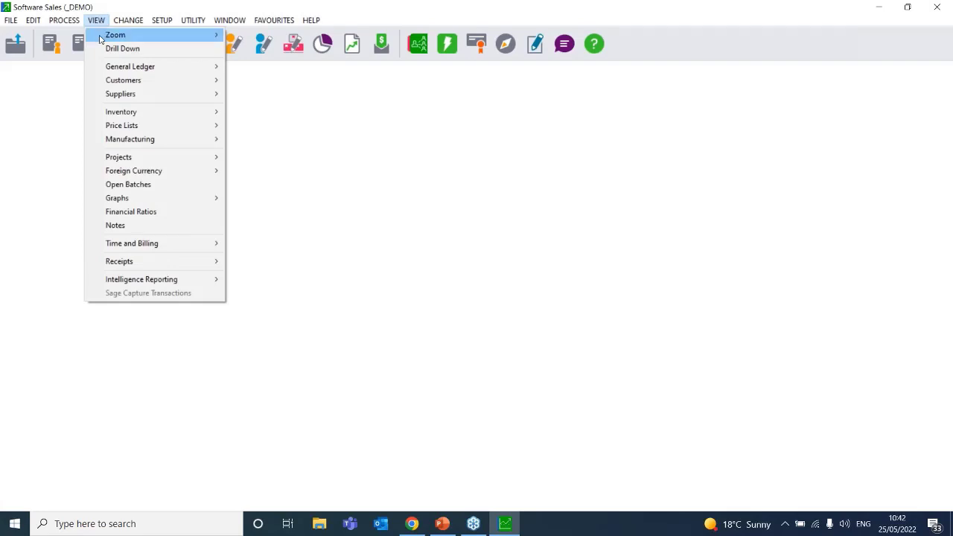
pyautogui.moveTo(156, 88)
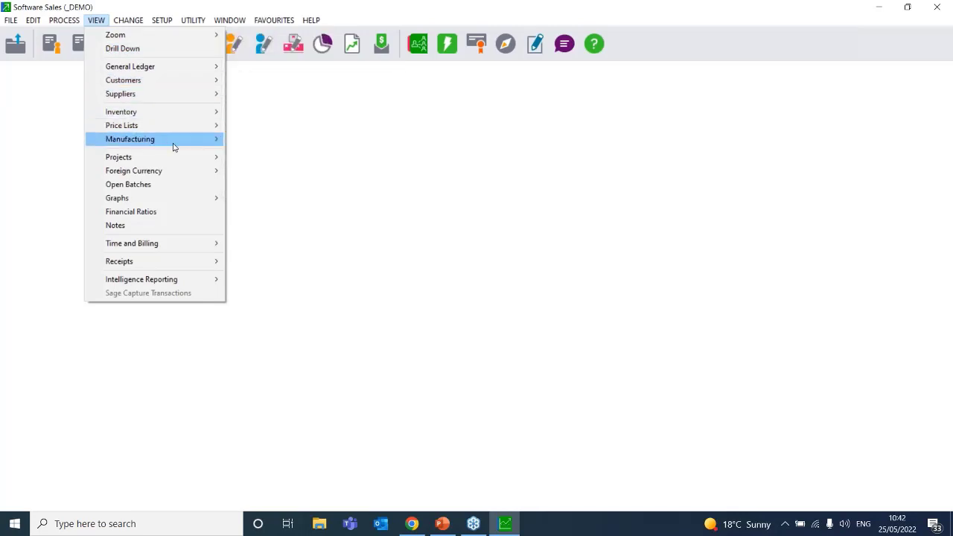
pyautogui.moveTo(174, 146)
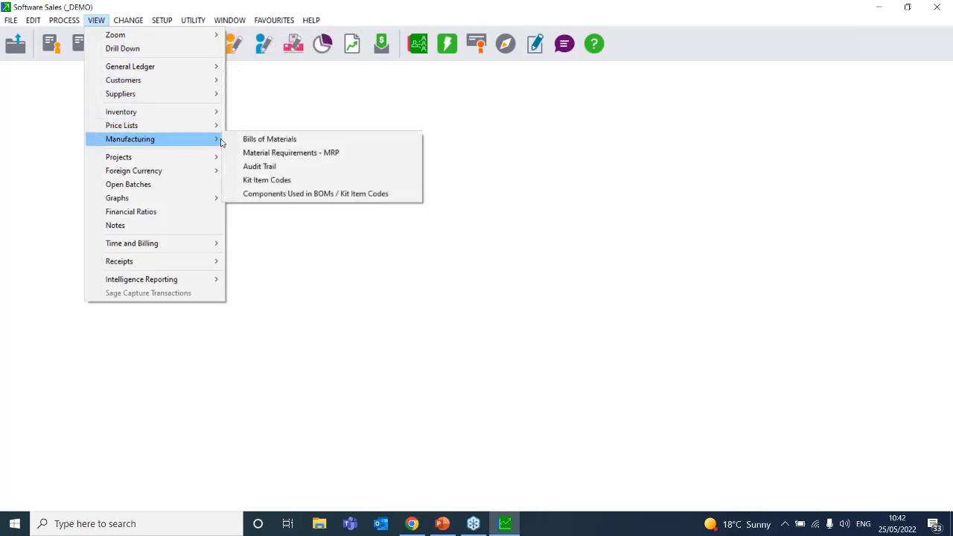
pyautogui.click(295, 189)
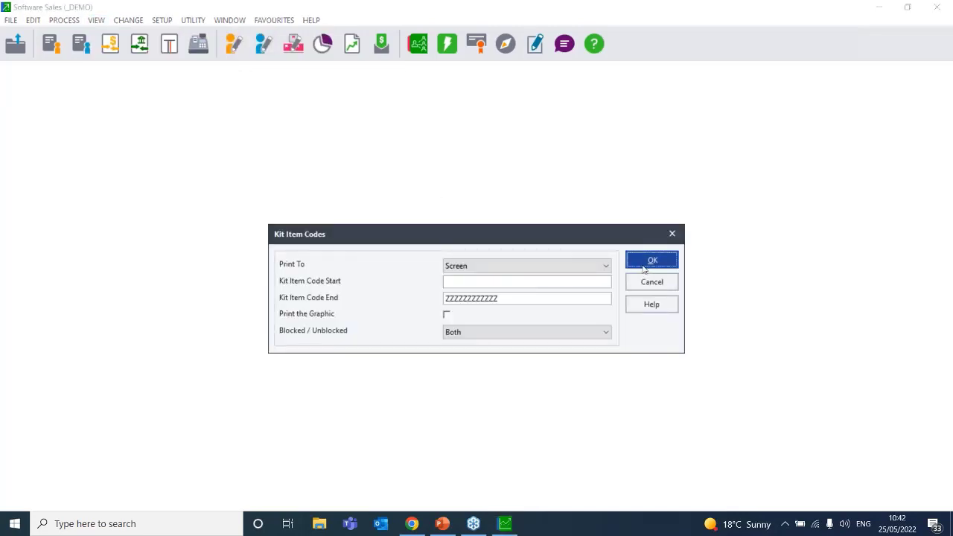
pyautogui.click(644, 262)
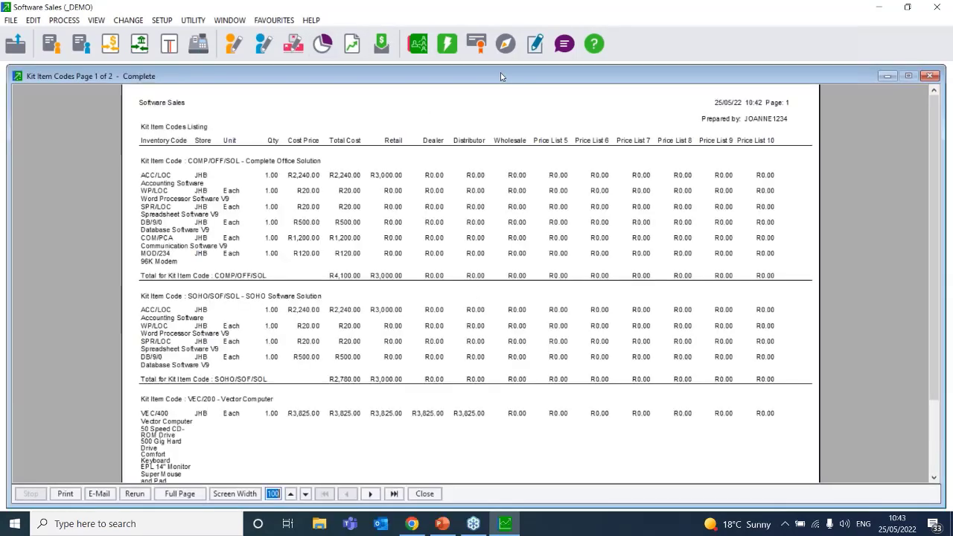
pyautogui.moveTo(496, 76); pyautogui.dragTo(110, 65)
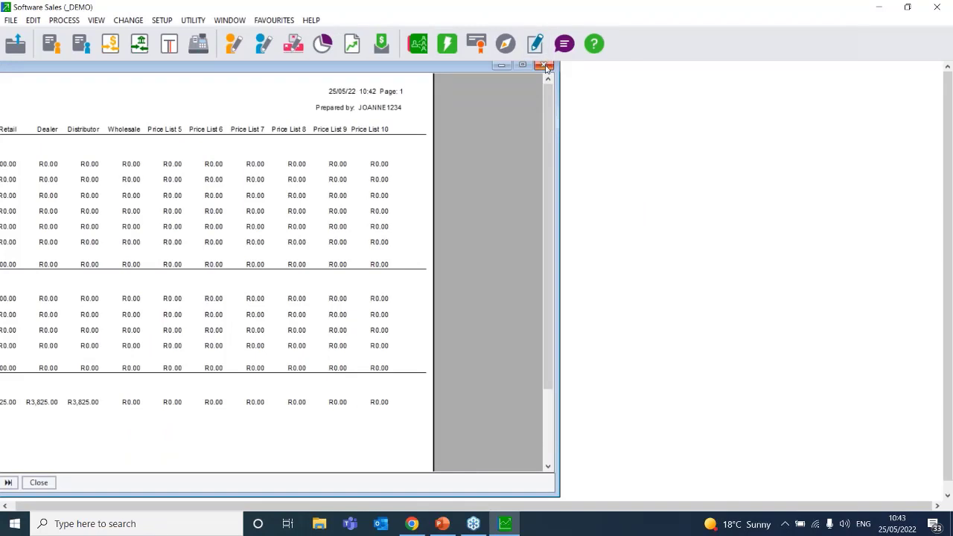
pyautogui.click(547, 66)
# Open the Components Used in BOMs / Kit Item Codes report options, then dismiss them
pyautogui.click(96, 20)
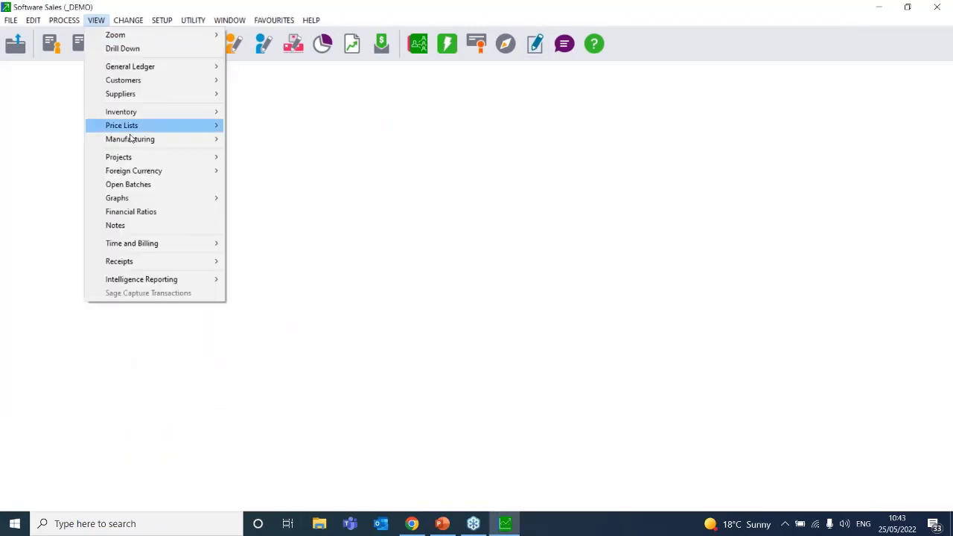
pyautogui.moveTo(134, 146)
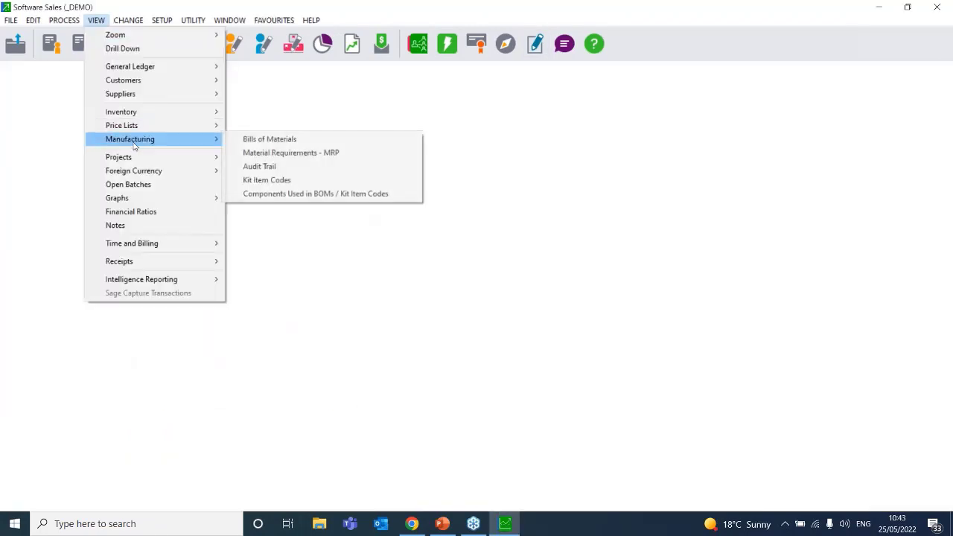
pyautogui.click(340, 195)
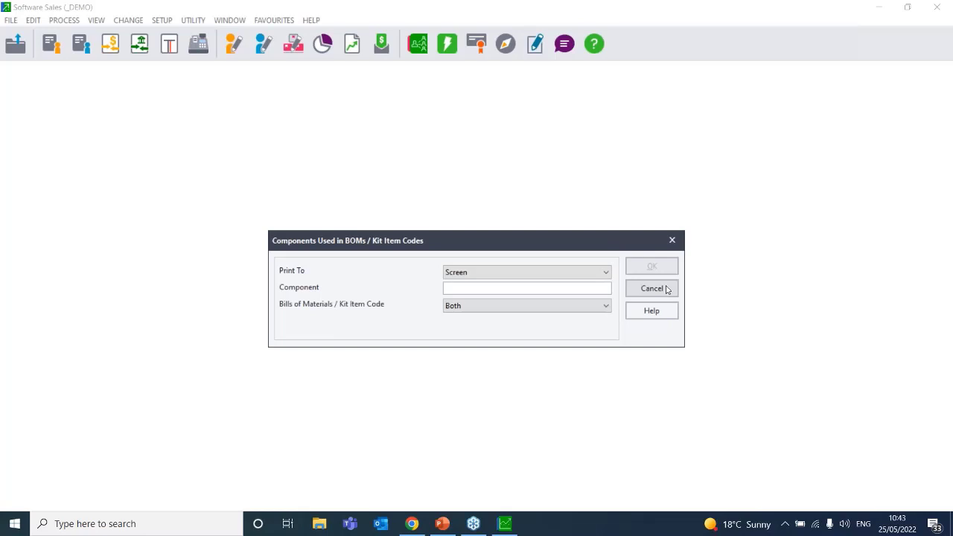
pyautogui.click(672, 239)
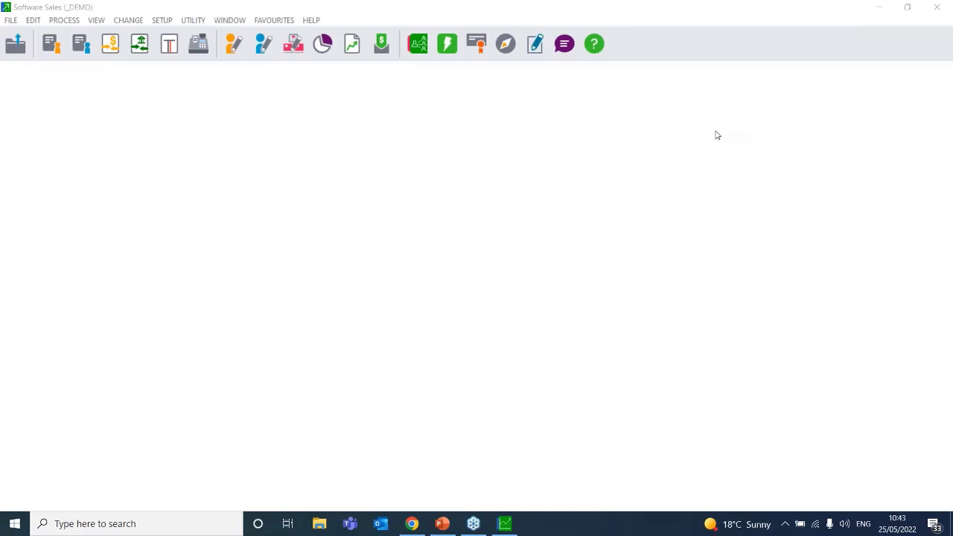
pyautogui.click(123, 21)
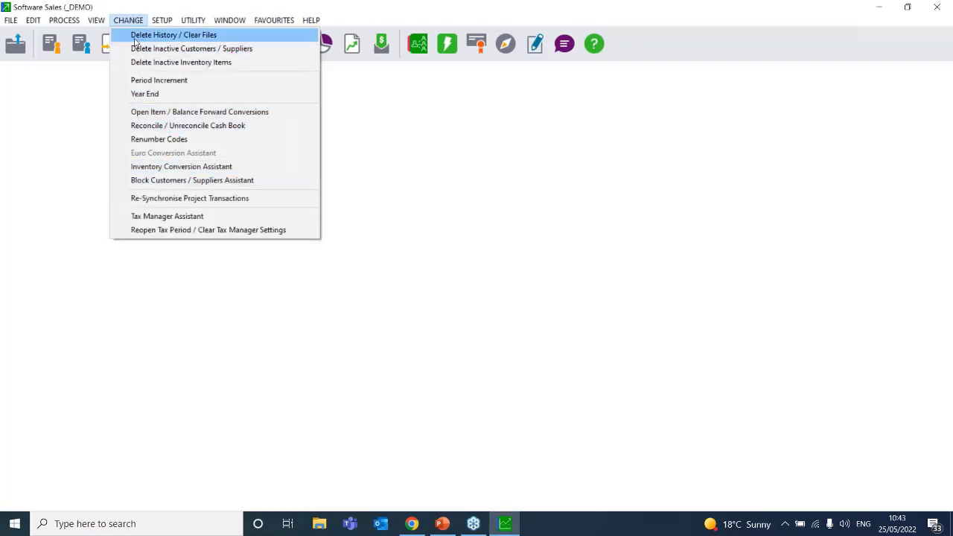
pyautogui.moveTo(161, 21)
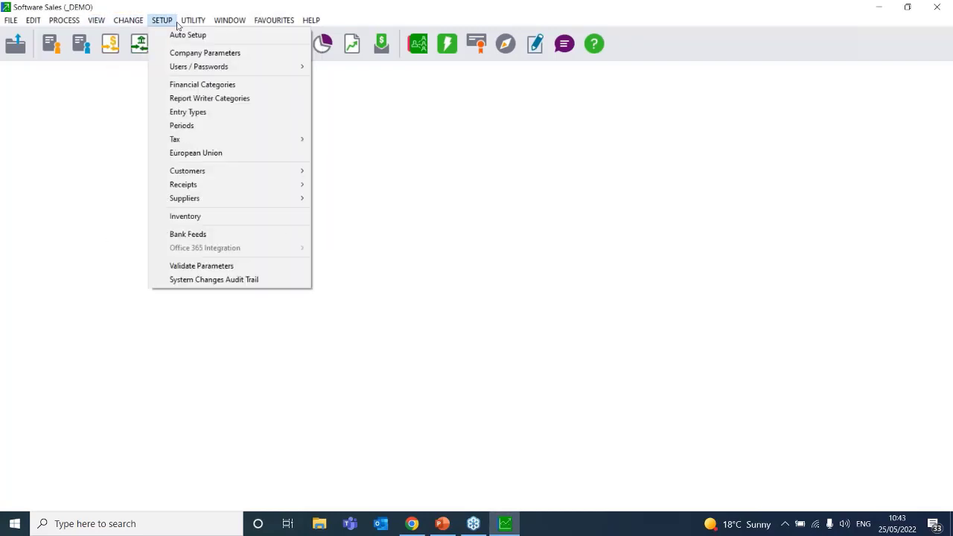
pyautogui.click(199, 217)
pyautogui.write('****')
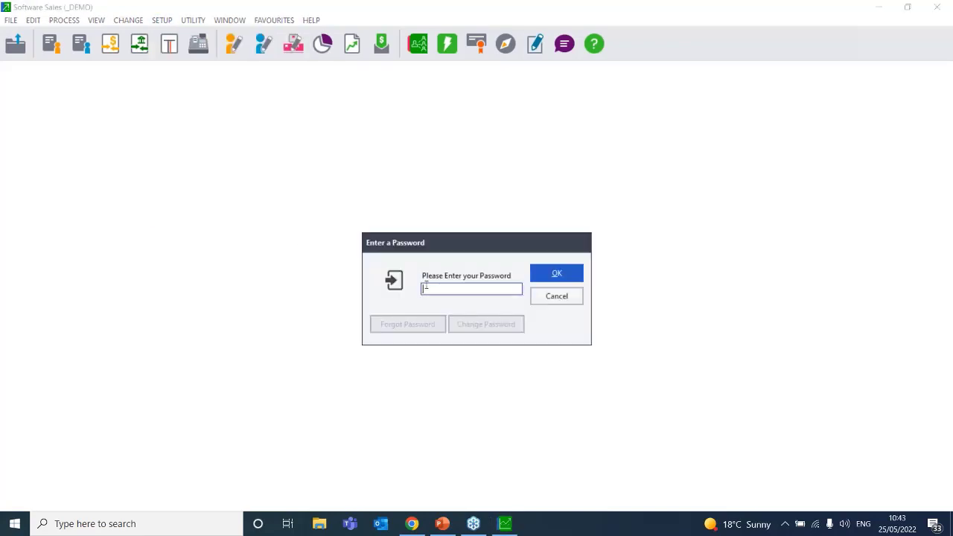
pyautogui.press('Return')
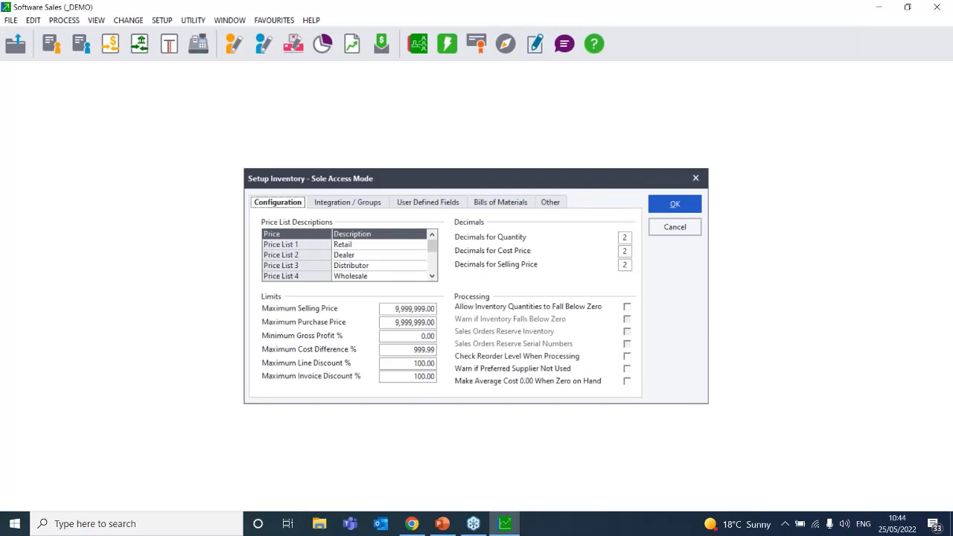
pyautogui.click(345, 203)
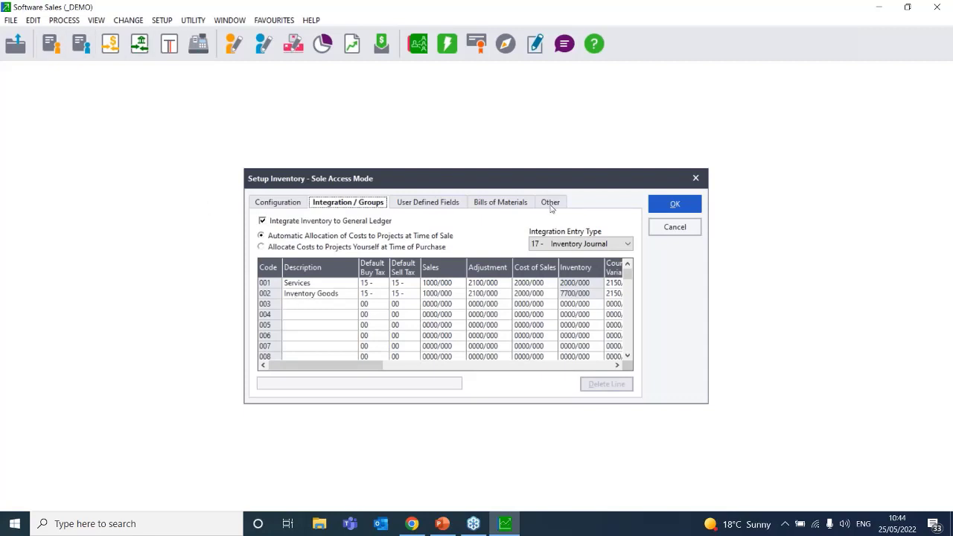
pyautogui.click(675, 227)
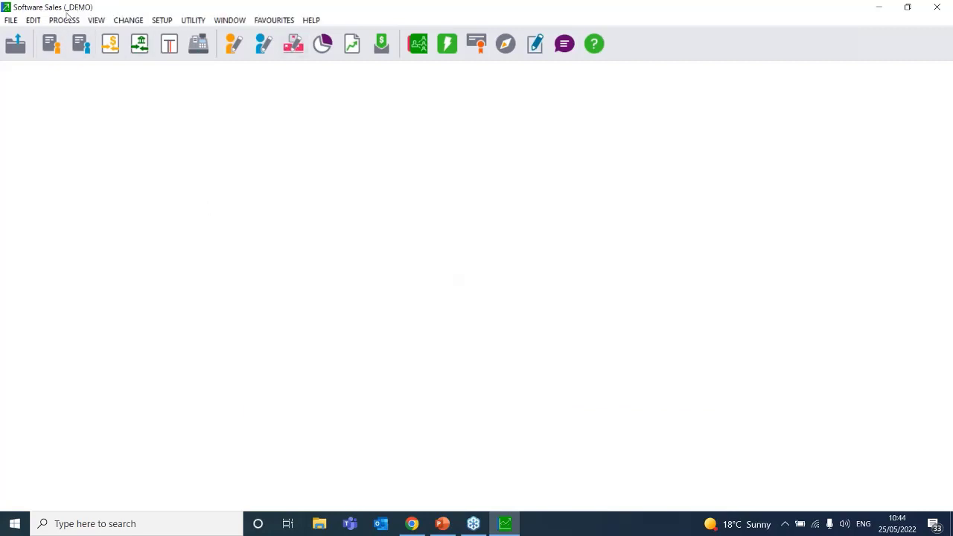
pyautogui.click(30, 20)
pyautogui.moveTo(72, 99)
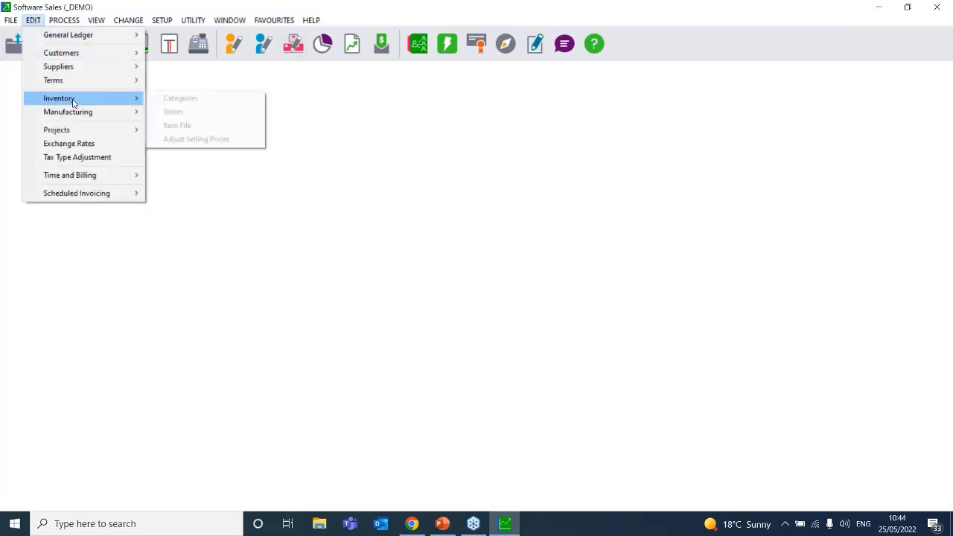
pyautogui.click(205, 126)
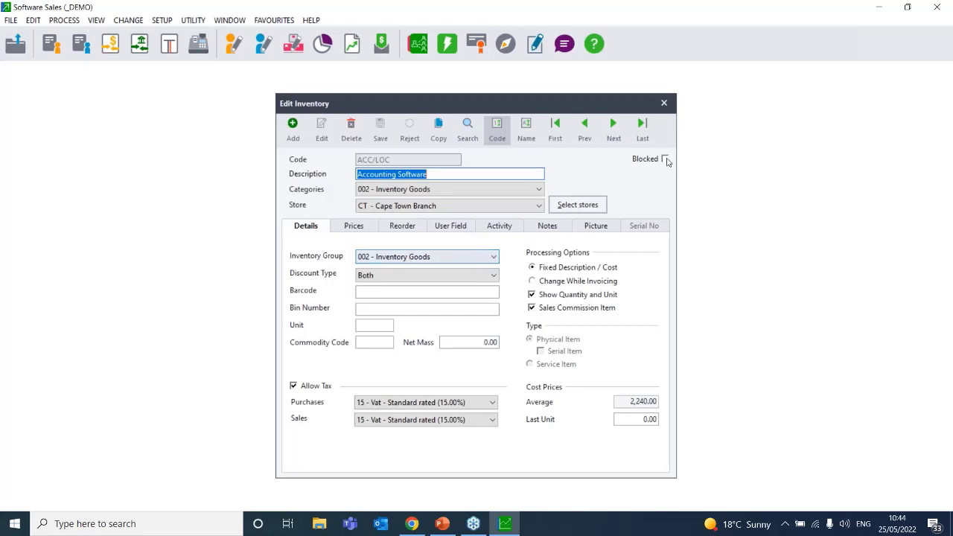
pyautogui.click(658, 110)
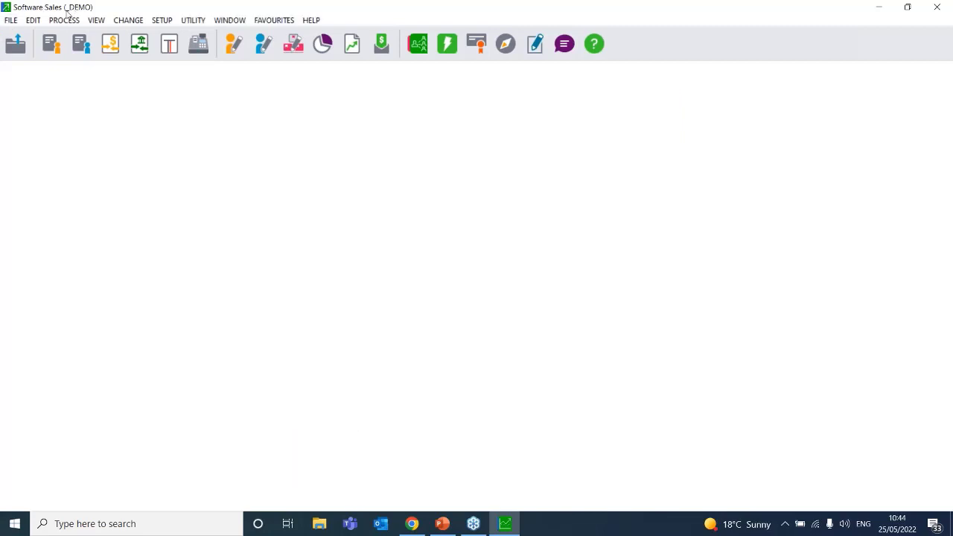
# Reopen Setup Inventory in sole access mode by entering the setup password
pyautogui.click(34, 21)
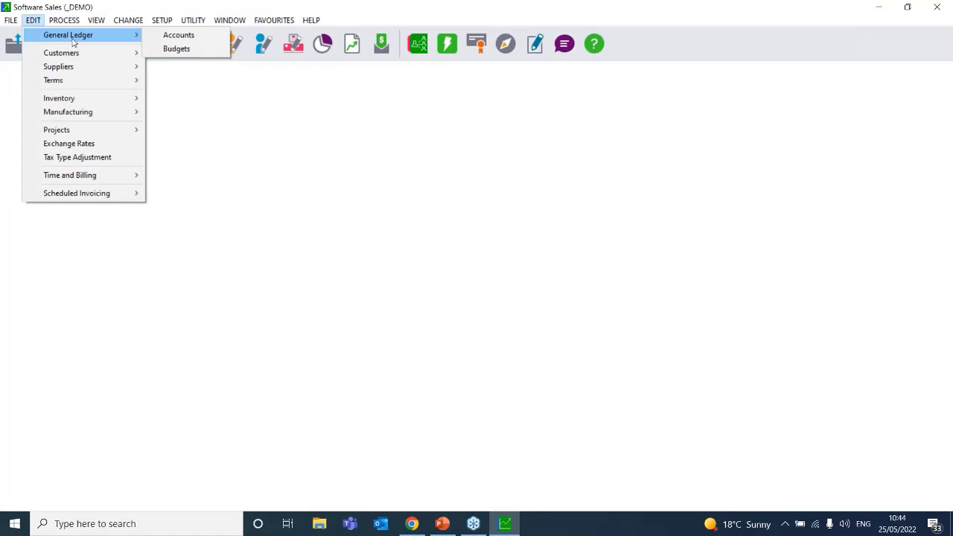
pyautogui.click(255, 163)
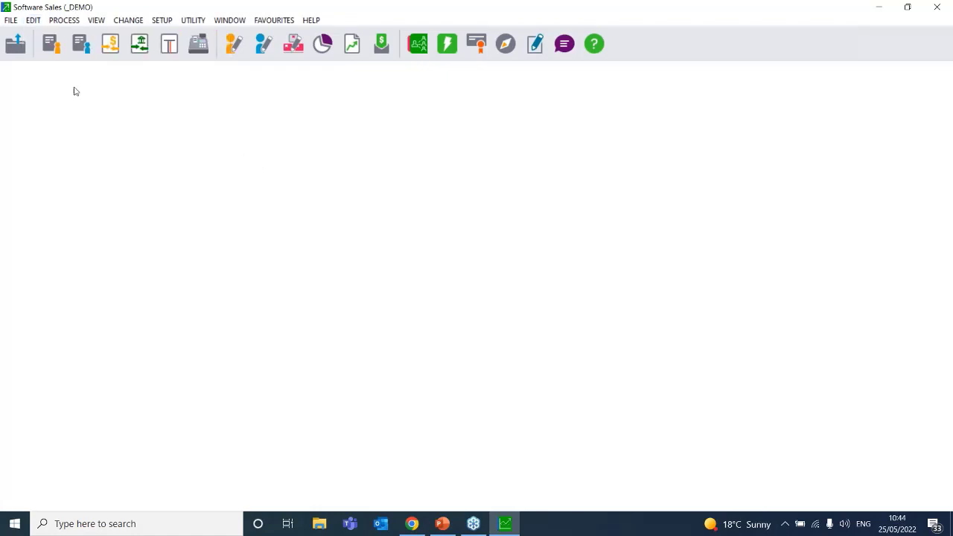
pyautogui.click(158, 20)
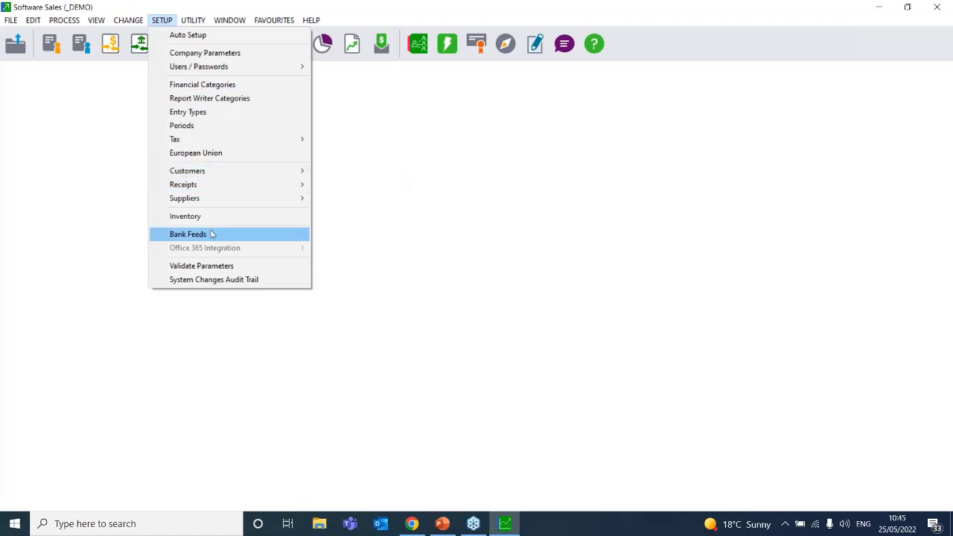
pyautogui.click(185, 216)
pyautogui.write('**')
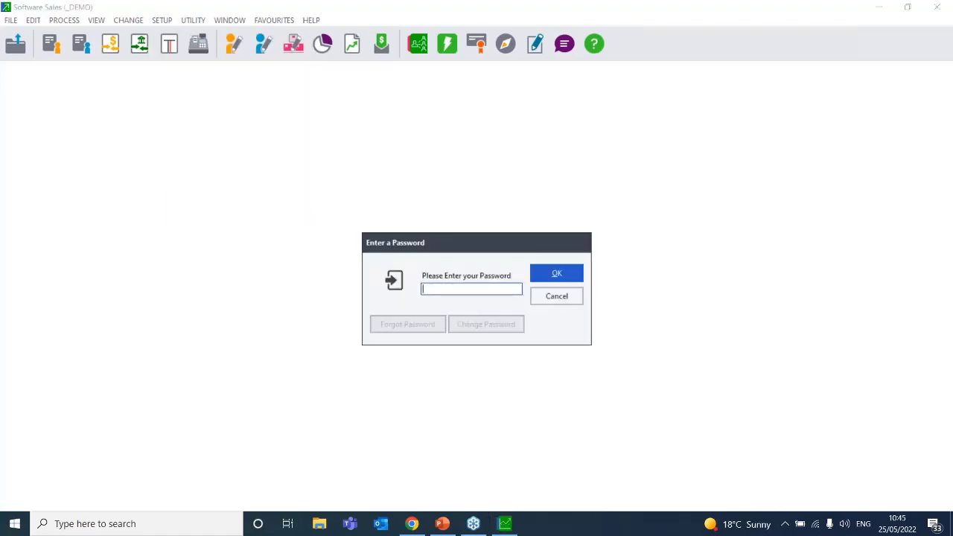
pyautogui.write('**')
pyautogui.press('Return')
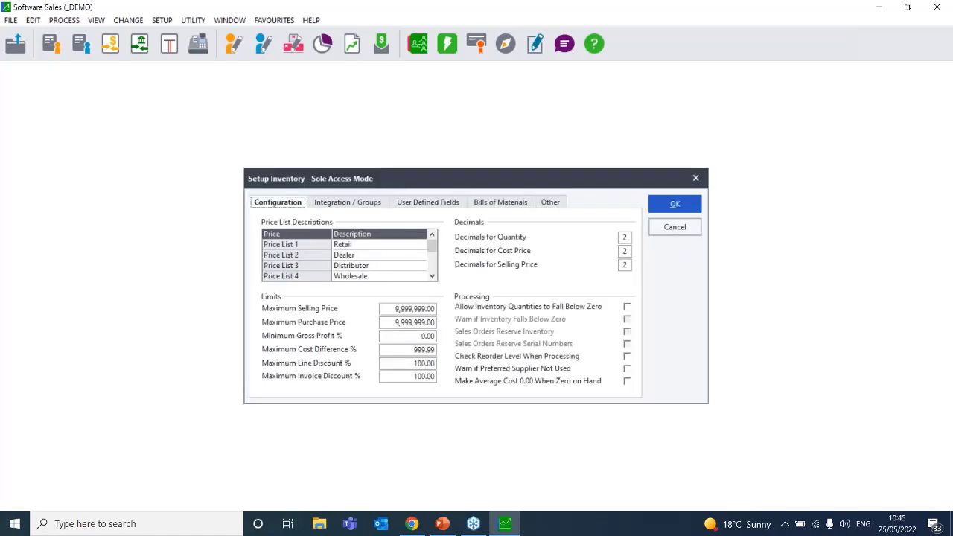
# Show the Integration / Groups grid listing 001 Services and 002 Inventory Goods
pyautogui.click(352, 205)
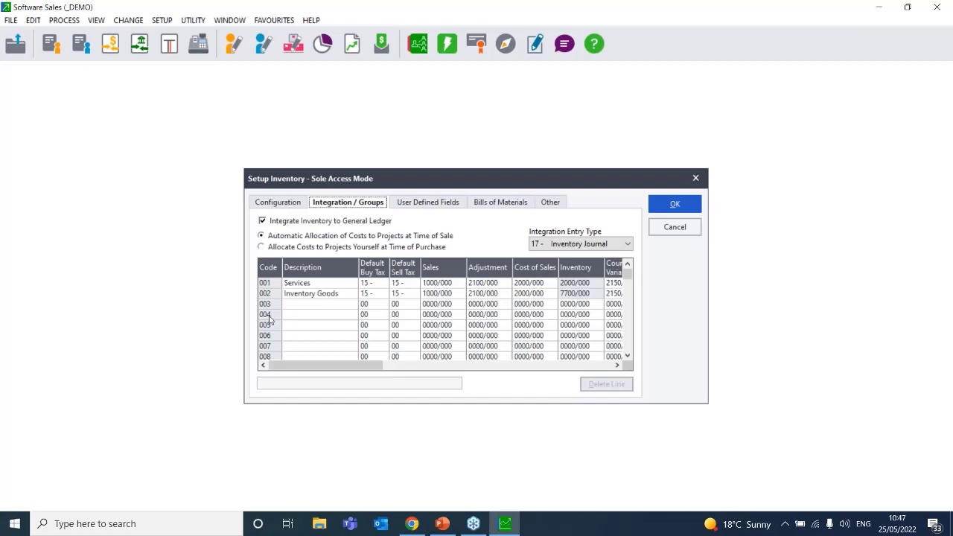
# Enter descriptions Raw Goods, WIP and Finished Goods for groups 003, 004 and 005
pyautogui.click(309, 305)
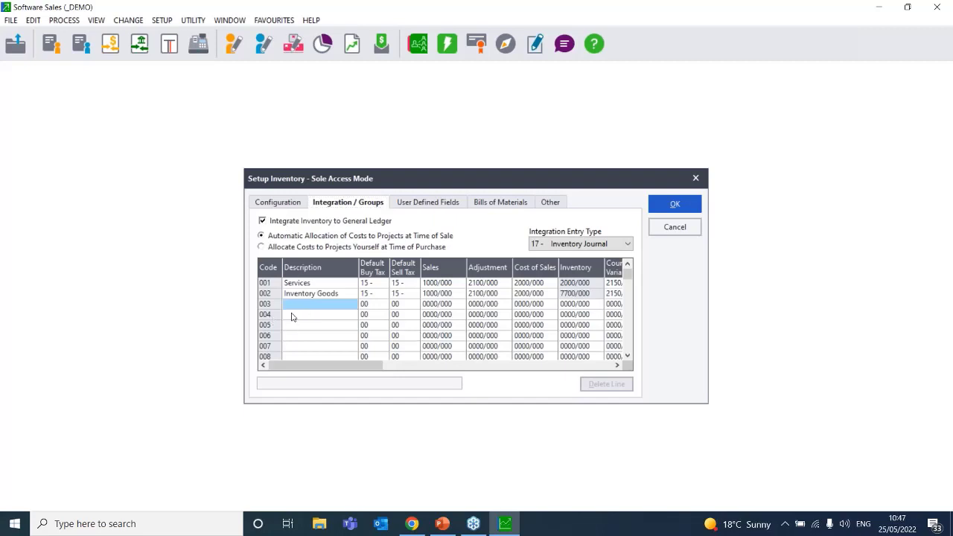
pyautogui.click(291, 316)
pyautogui.click(291, 326)
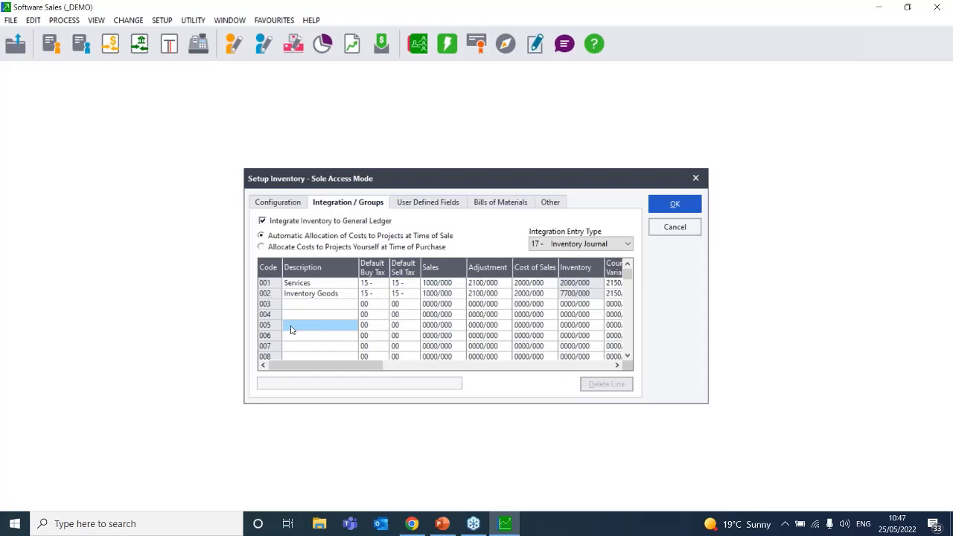
pyautogui.click(302, 305)
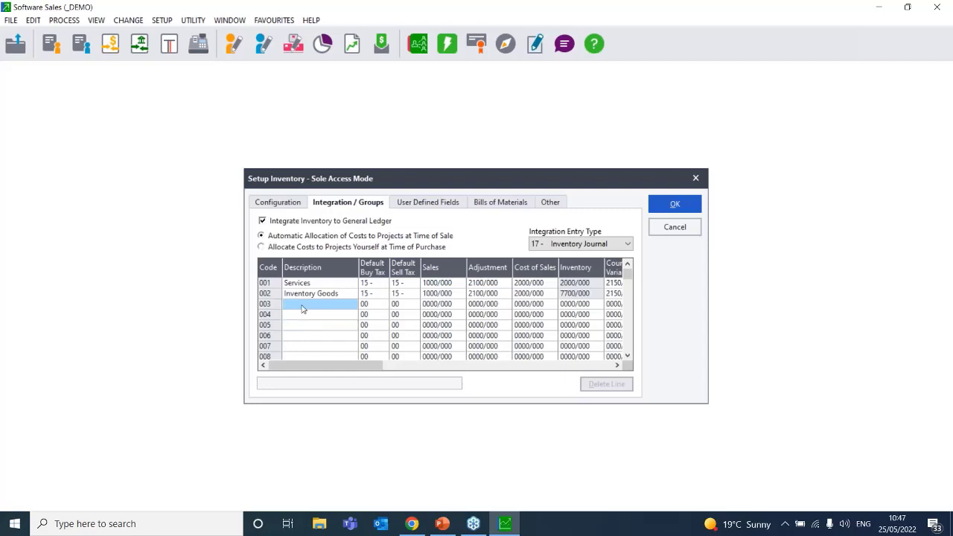
pyautogui.write('Raw ')
pyautogui.write('Inven')
pyautogui.press('BackSpace')
pyautogui.press('BackSpace')
pyautogui.press('BackSpace')
pyautogui.press('BackSpace')
pyautogui.press('BackSpace')
pyautogui.write('Goods')
pyautogui.click(310, 316)
pyautogui.write('WIP')
pyautogui.press('Return')
pyautogui.click(307, 327)
pyautogui.write('Finished Goods')
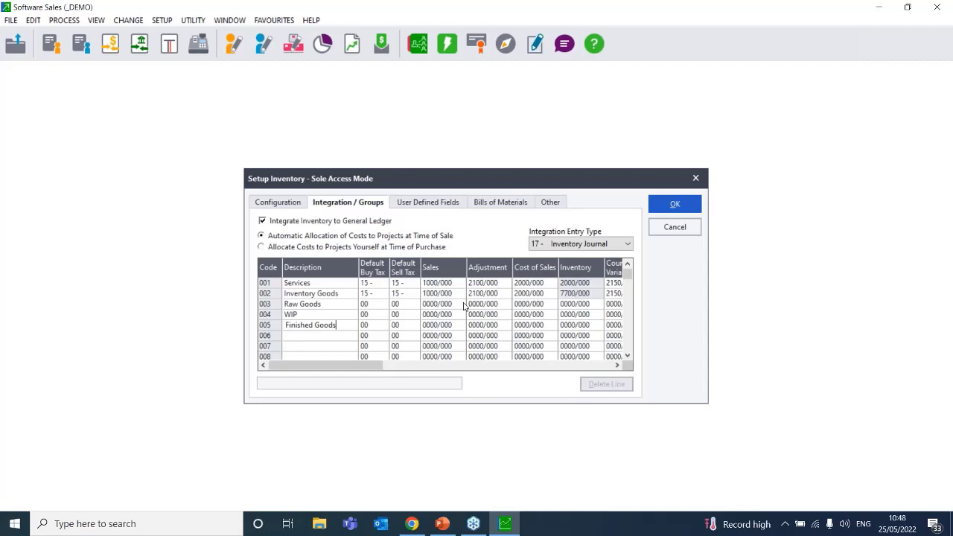
# Clear group 005's Finished Goods and rename group 003 from Raw Goods to Sandwiches
pyautogui.moveTo(337, 325); pyautogui.dragTo(207, 339)
pyautogui.press('BackSpace')
pyautogui.click(313, 316)
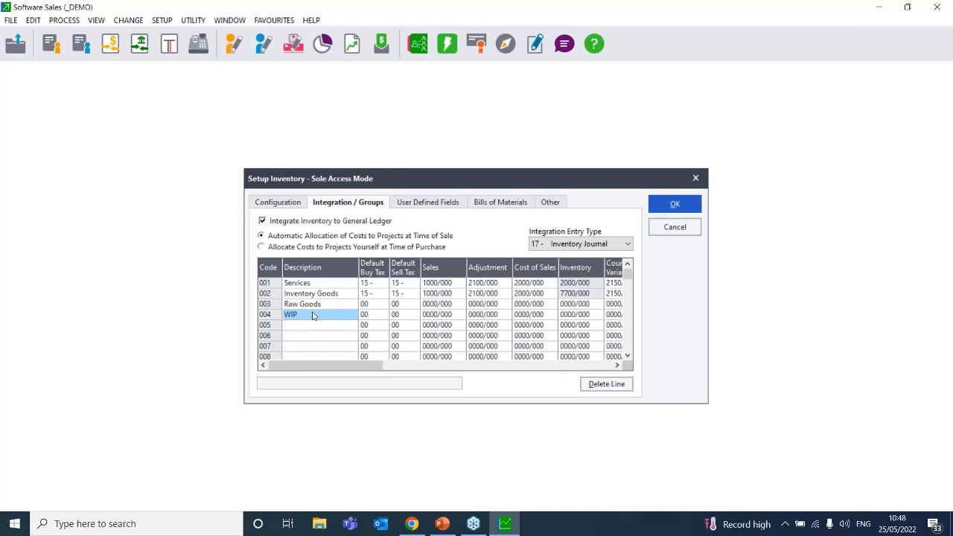
pyautogui.click(285, 314)
pyautogui.click(332, 307)
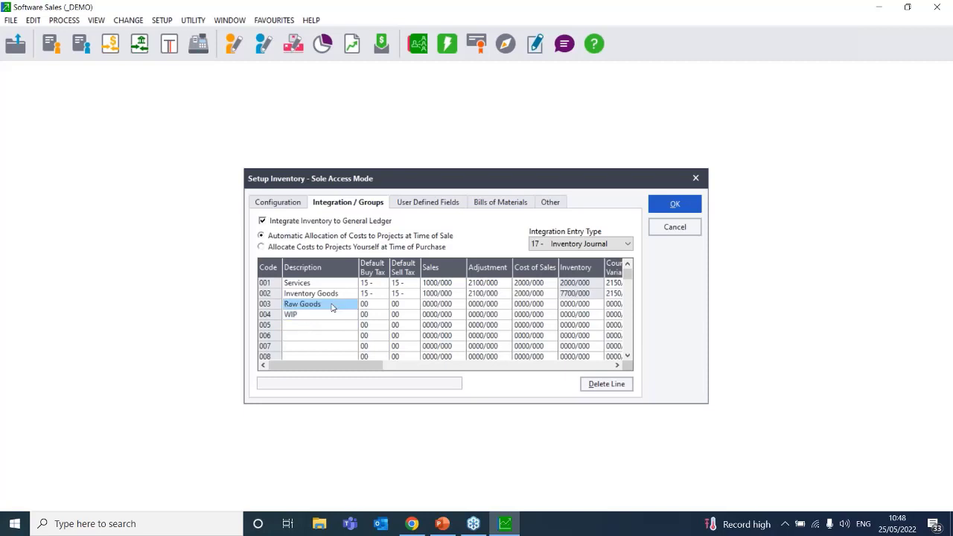
pyautogui.click(332, 305)
pyautogui.press('Delete')
pyautogui.press('Delete')
pyautogui.press('Delete')
pyautogui.press('Delete')
pyautogui.press('Delete')
pyautogui.press('Delete')
pyautogui.press('Delete')
pyautogui.press('Delete')
pyautogui.press('Delete')
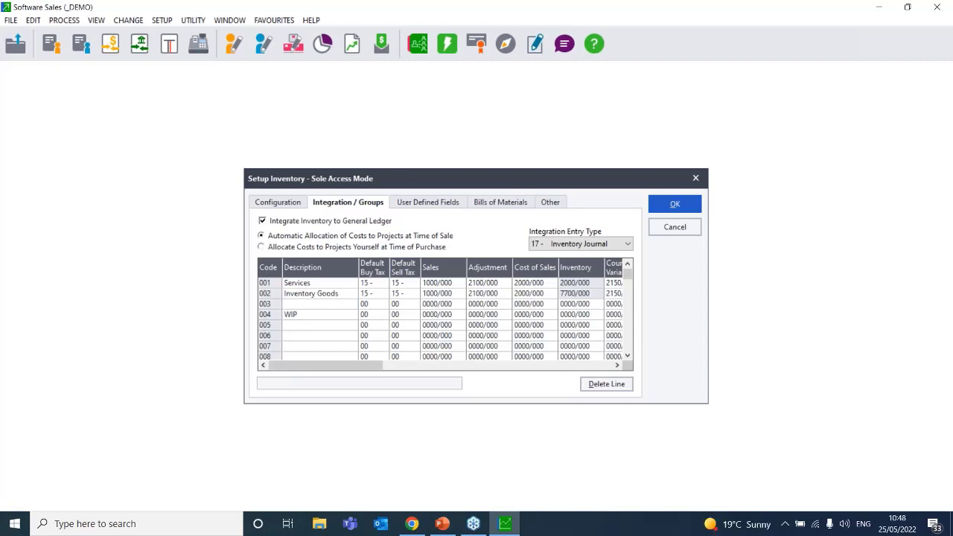
pyautogui.write('Sandwiches')
# Rename group 004 to Tamazini and set group 005 to Pancakes
pyautogui.click(319, 316)
pyautogui.write('Tamazini')
pyautogui.click(326, 330)
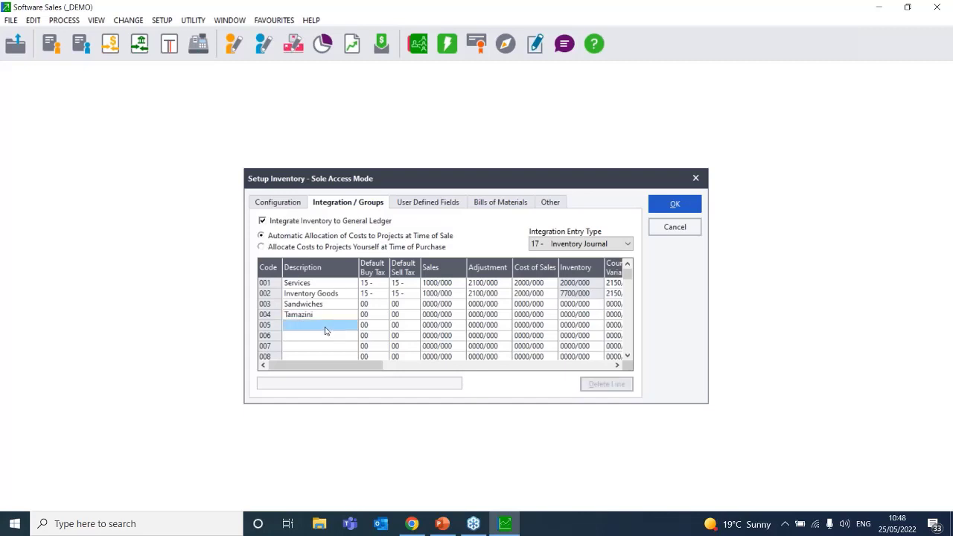
pyautogui.write('wr')
pyautogui.press('BackSpace')
pyautogui.press('BackSpace')
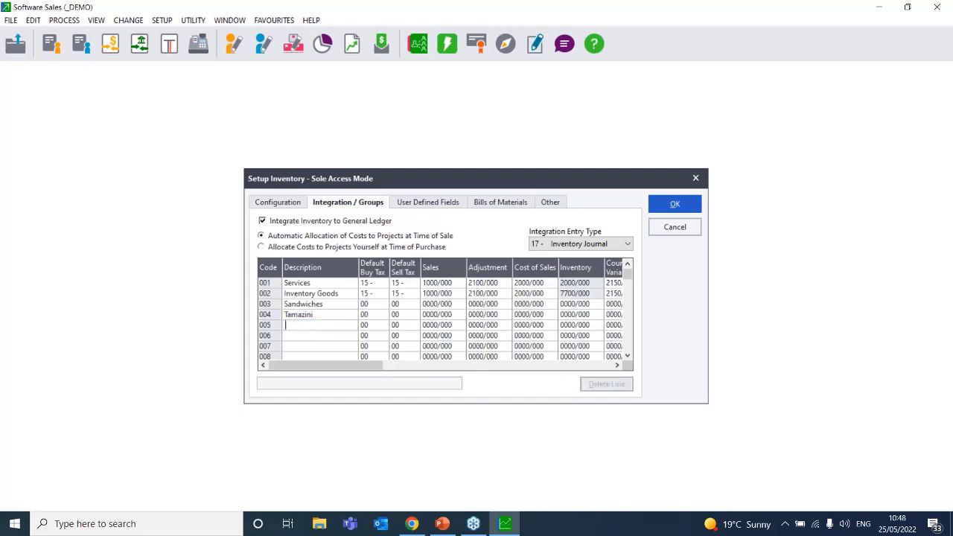
pyautogui.write('Pancakes')
# Attempt OK twice past the missing-account warnings, then cancel Setup Inventory without saving
pyautogui.click(675, 209)
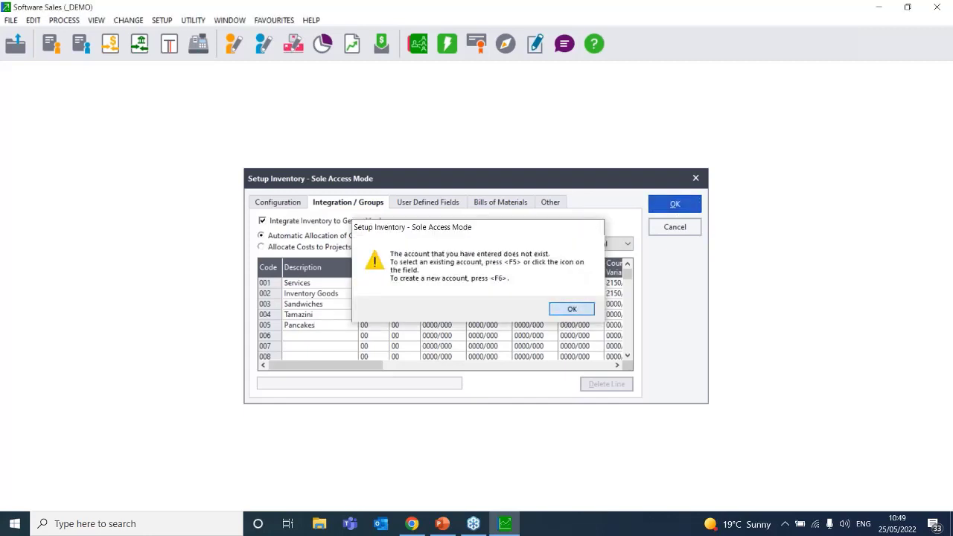
pyautogui.click(571, 309)
pyautogui.click(678, 214)
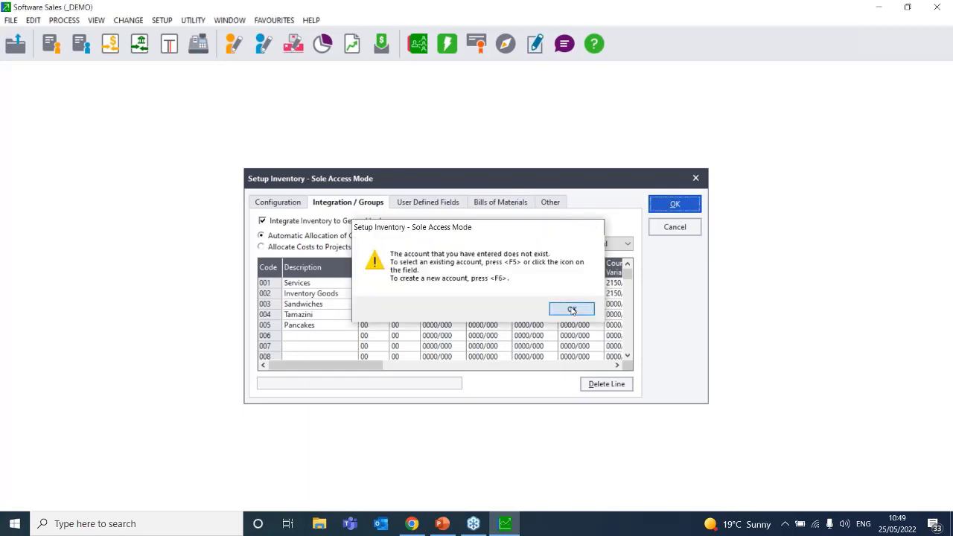
pyautogui.click(571, 309)
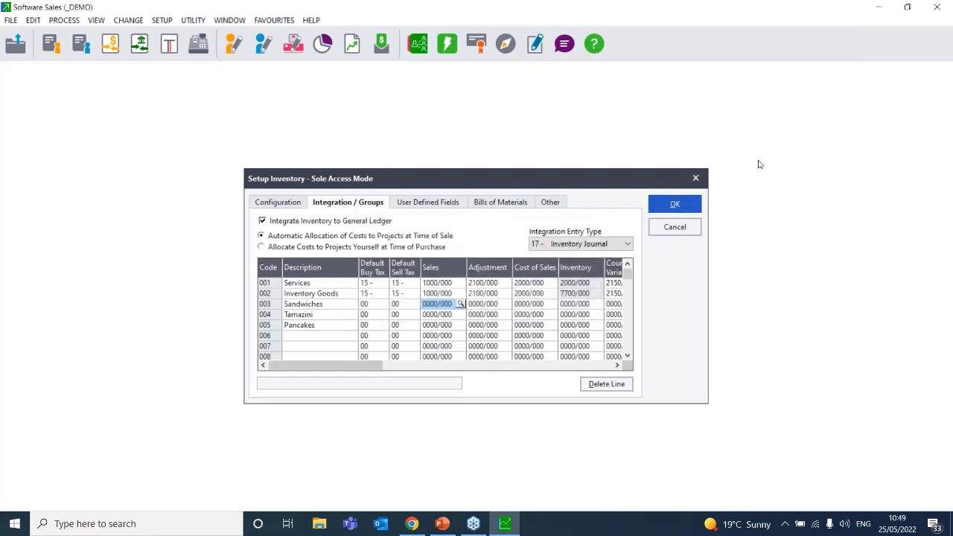
pyautogui.click(674, 226)
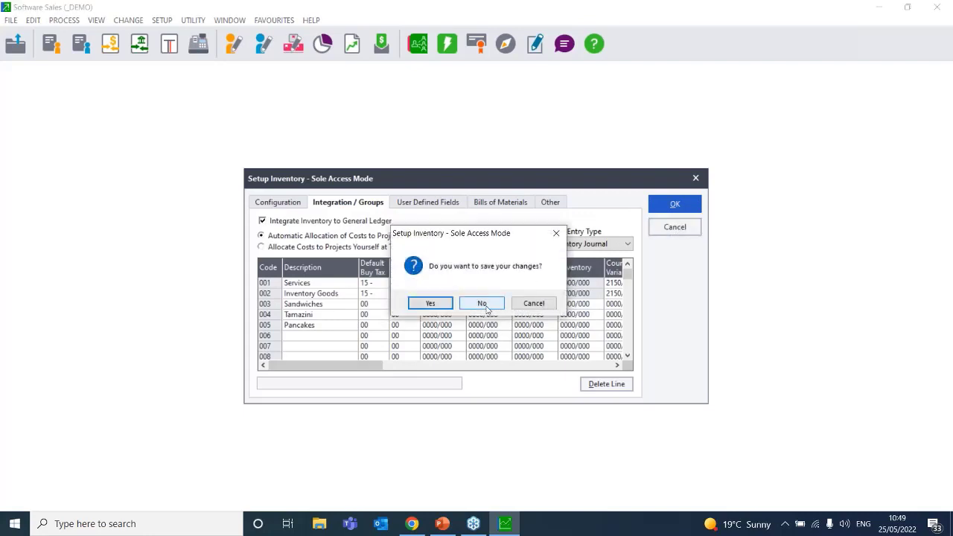
pyautogui.click(485, 309)
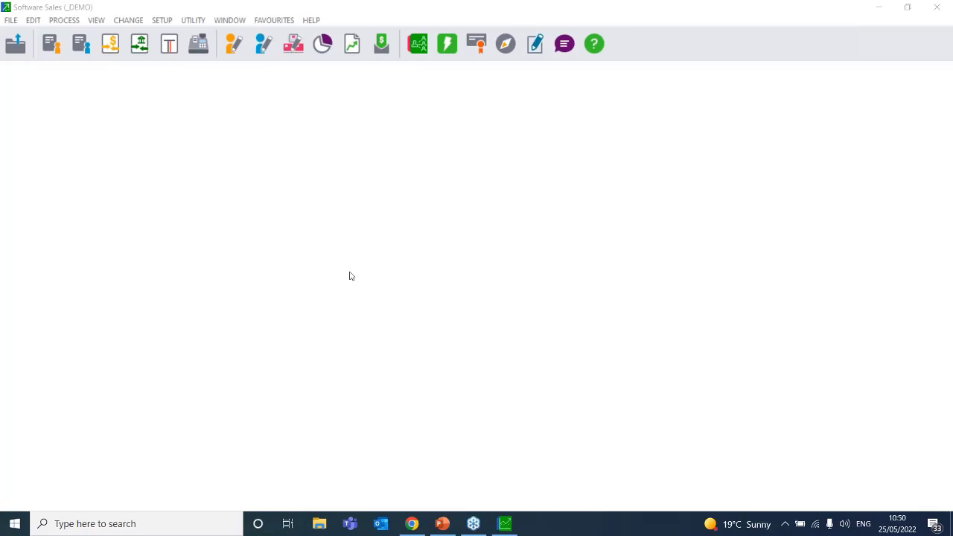
# Start a new general ledger account 1000 and agree to create its first sub-account
pyautogui.click(34, 20)
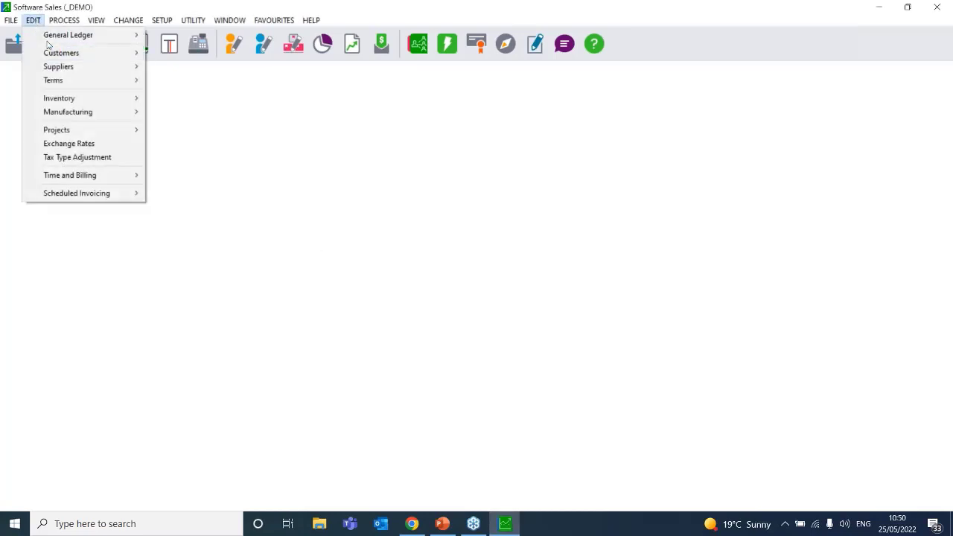
pyautogui.moveTo(126, 35)
pyautogui.click(178, 35)
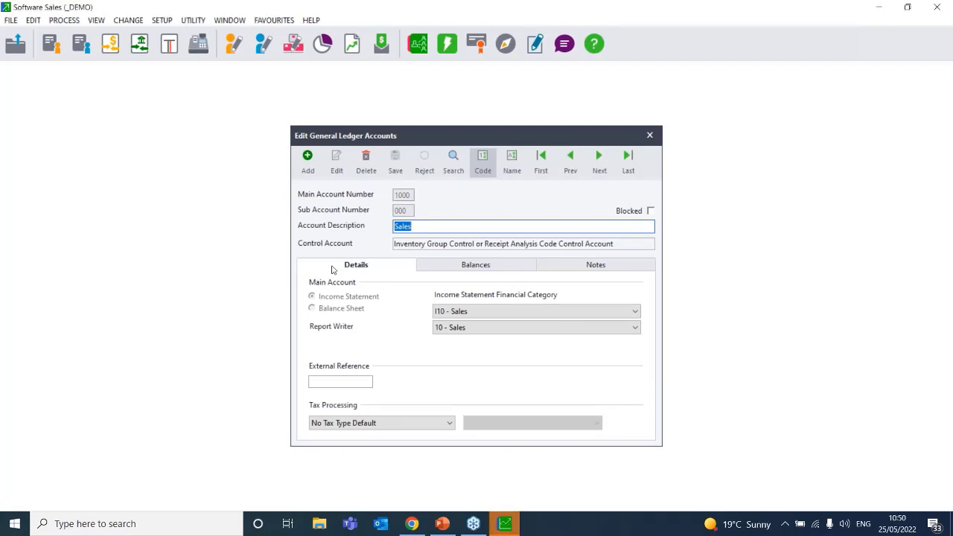
pyautogui.click(308, 156)
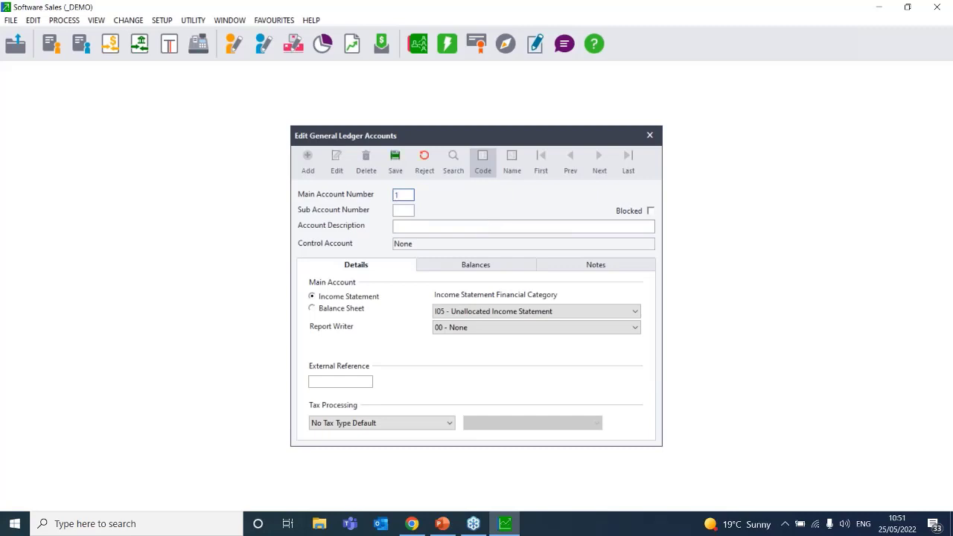
pyautogui.write('1000')
pyautogui.press('Tab')
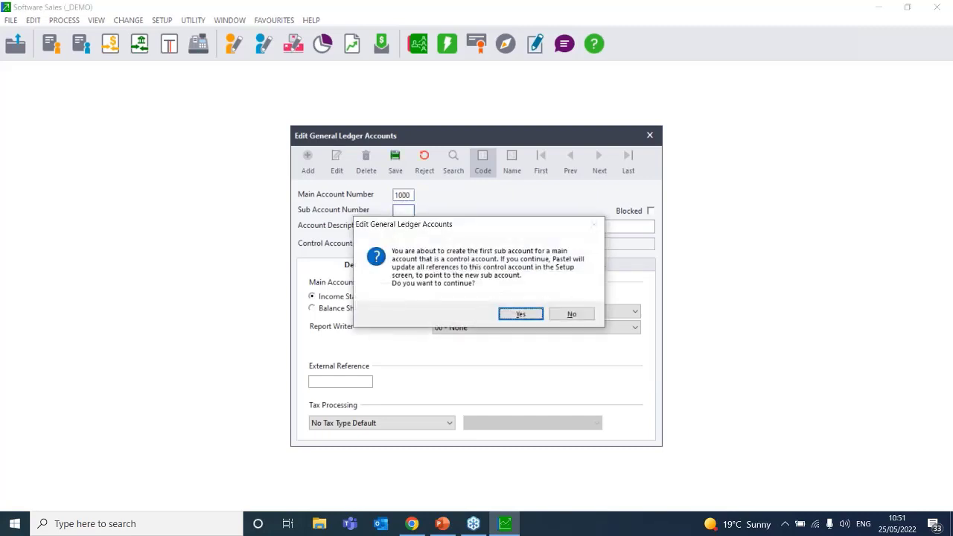
pyautogui.click(517, 317)
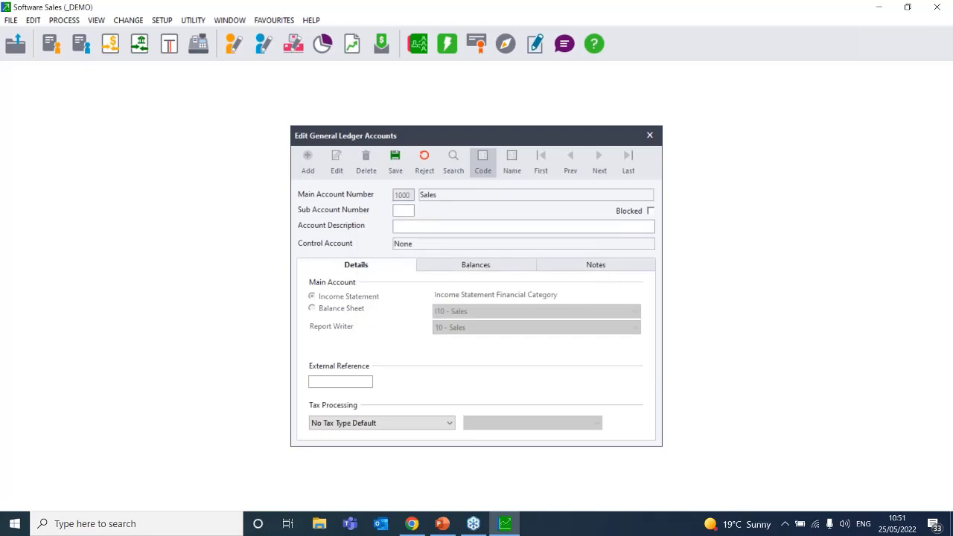
# Enter sub-account 001 with the description 'Sales -Sandwiches'
pyautogui.write('001')
pyautogui.press('Tab')
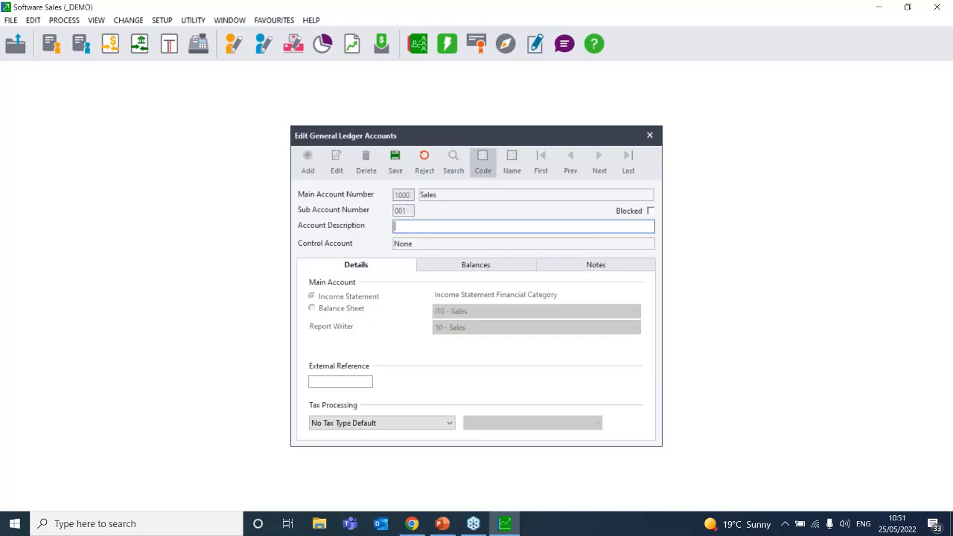
pyautogui.write('Sales -Sandwiches')
# Reject the unsaved sub-account 1000/001 and close the Edit General Ledger Accounts window
pyautogui.click(430, 161)
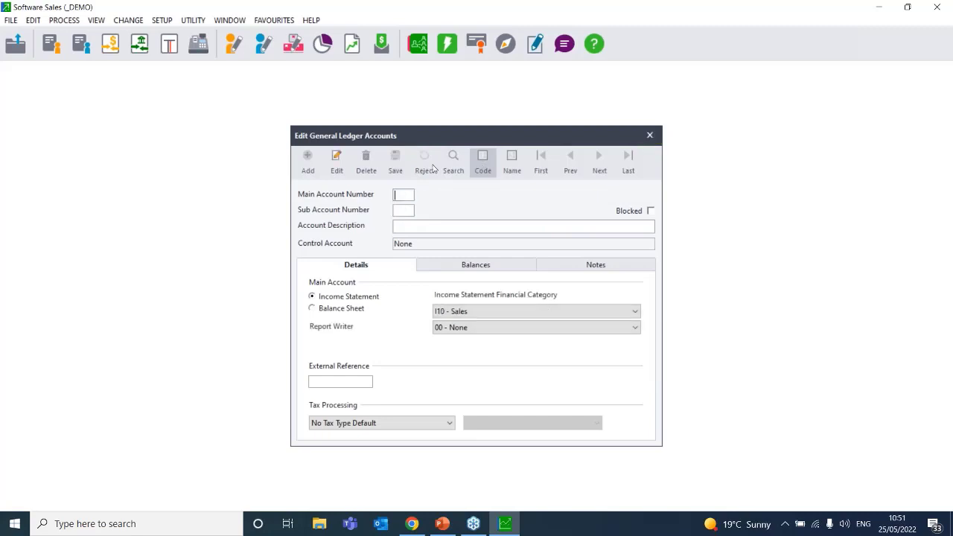
pyautogui.click(648, 137)
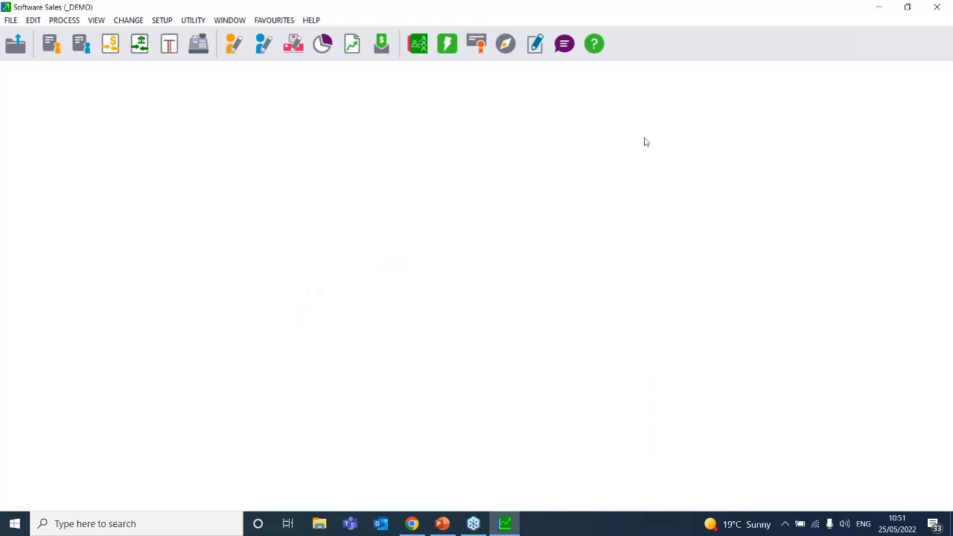
pyautogui.click(766, 203)
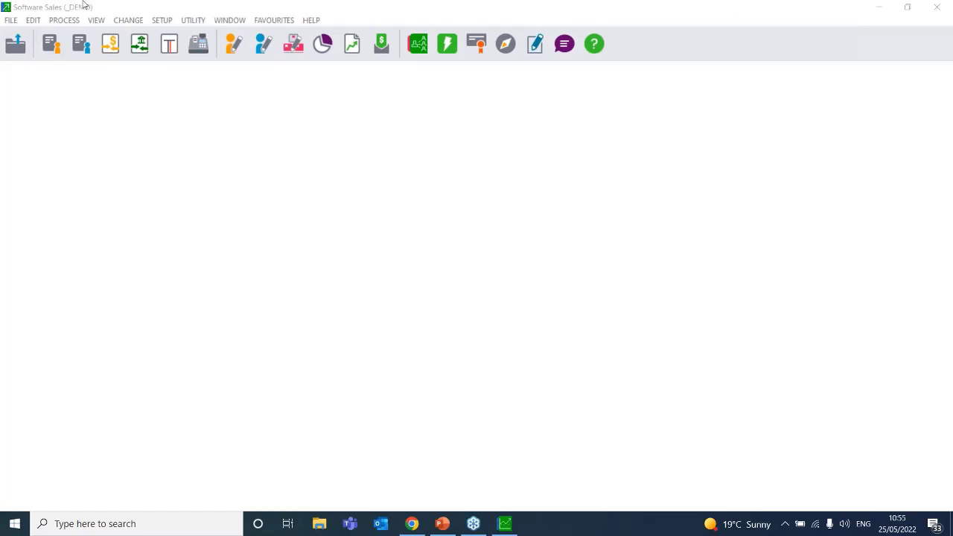
# Enter Inventory setup with the password and review its general ledger integration settings
pyautogui.click(165, 22)
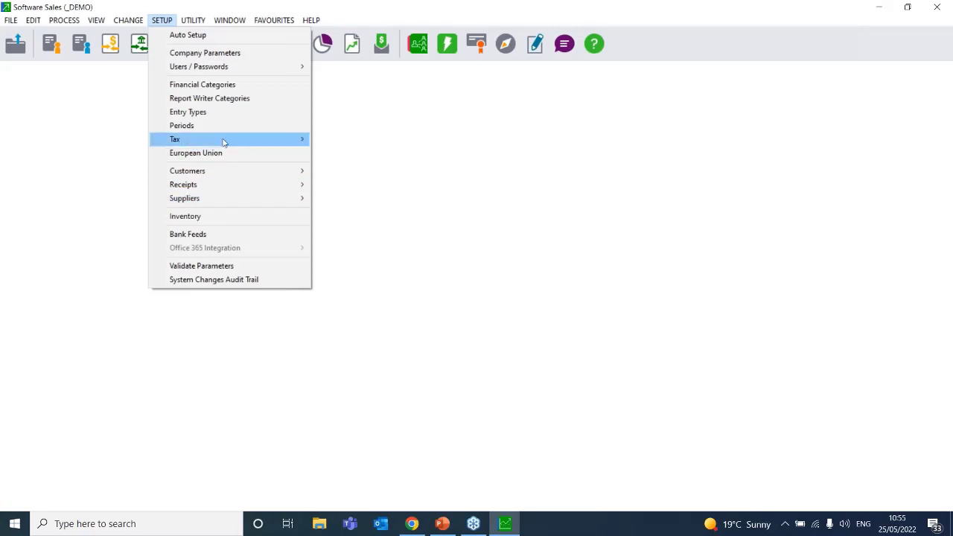
pyautogui.click(213, 217)
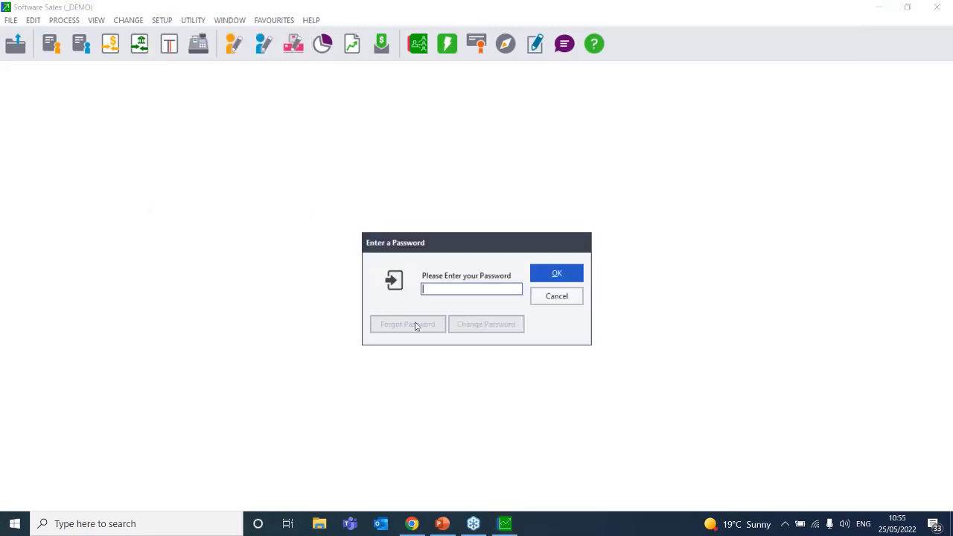
pyautogui.write('****')
pyautogui.press('Return')
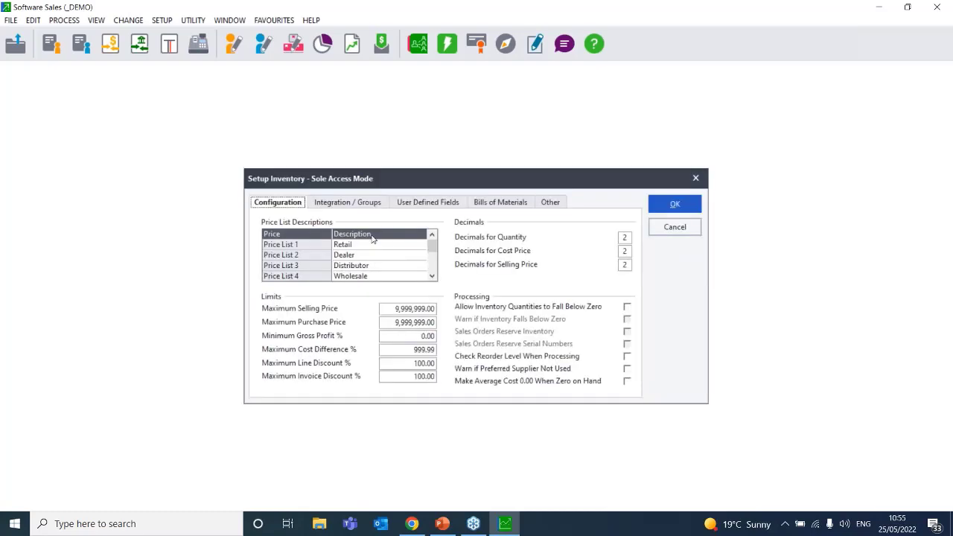
pyautogui.click(342, 204)
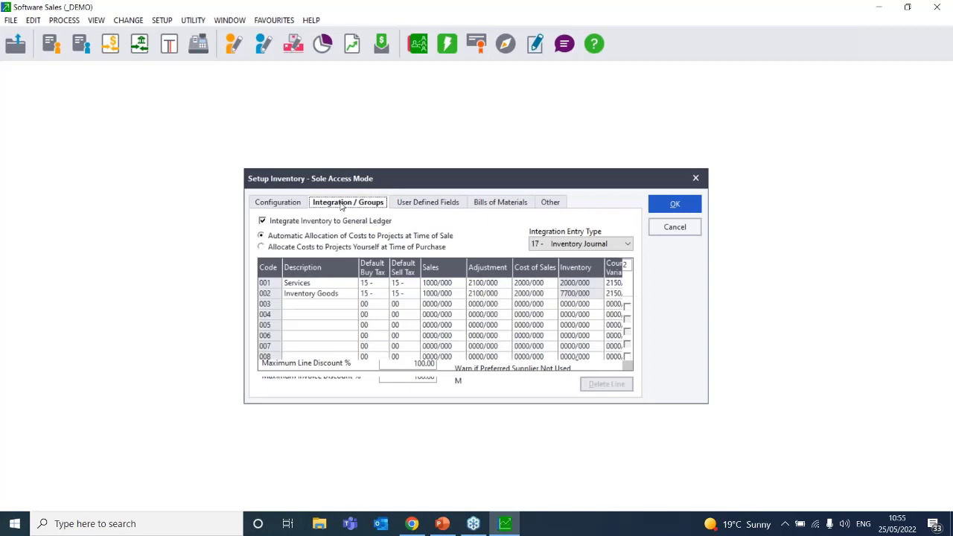
pyautogui.click(289, 206)
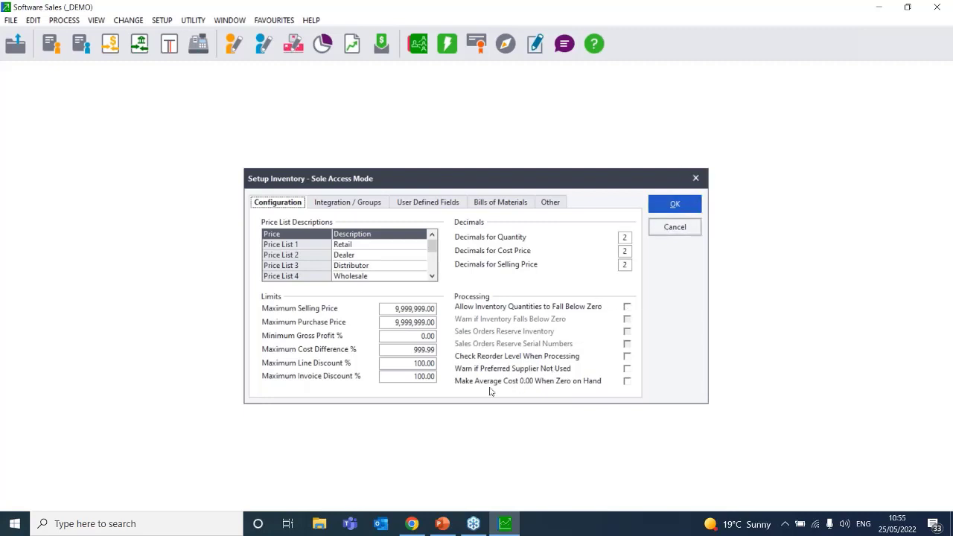
# Try the zero-average-cost and negative-quantity options, then close setup discarding the changes
pyautogui.click(626, 381)
pyautogui.click(627, 307)
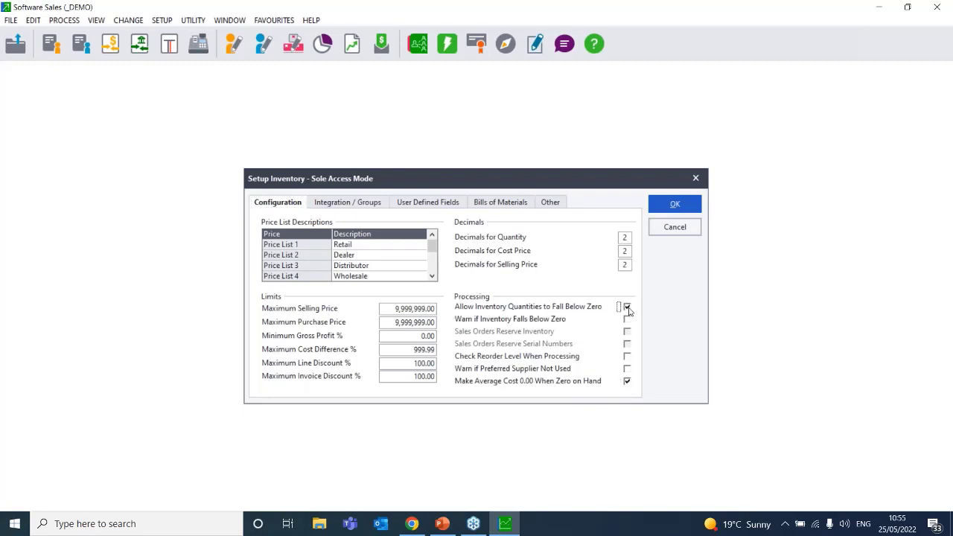
pyautogui.click(627, 381)
pyautogui.click(627, 307)
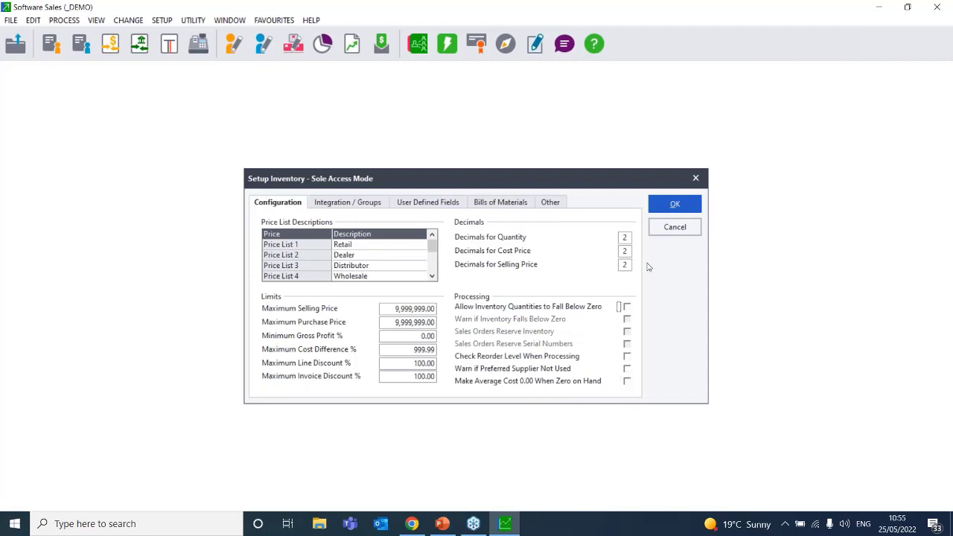
pyautogui.click(667, 232)
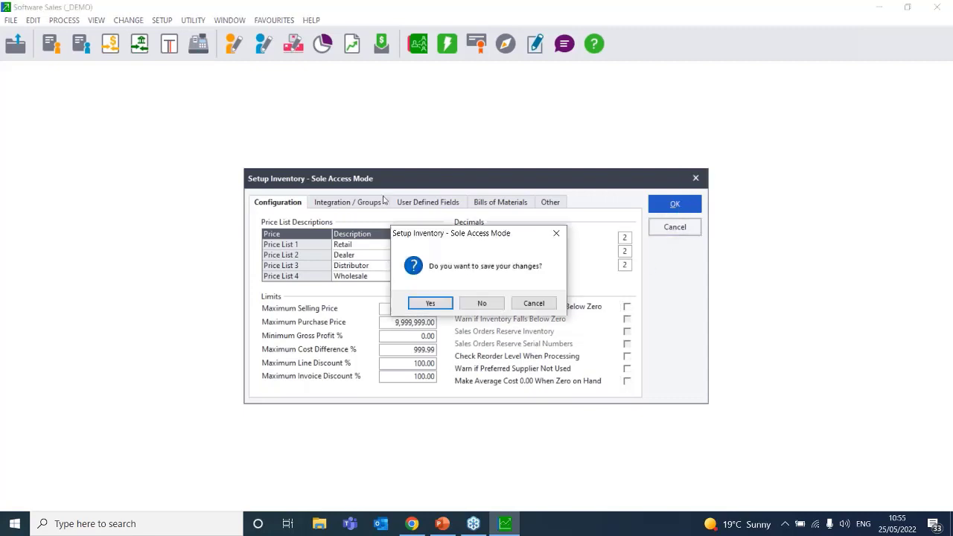
pyautogui.click(488, 307)
# Open the inventory item file on Accounting Software, average cost 2,240.00
pyautogui.click(32, 20)
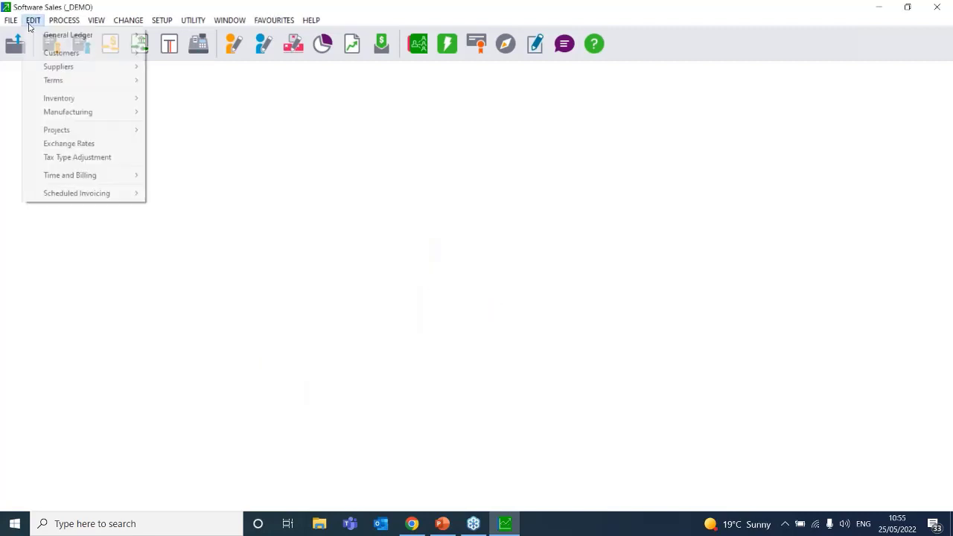
pyautogui.moveTo(76, 98)
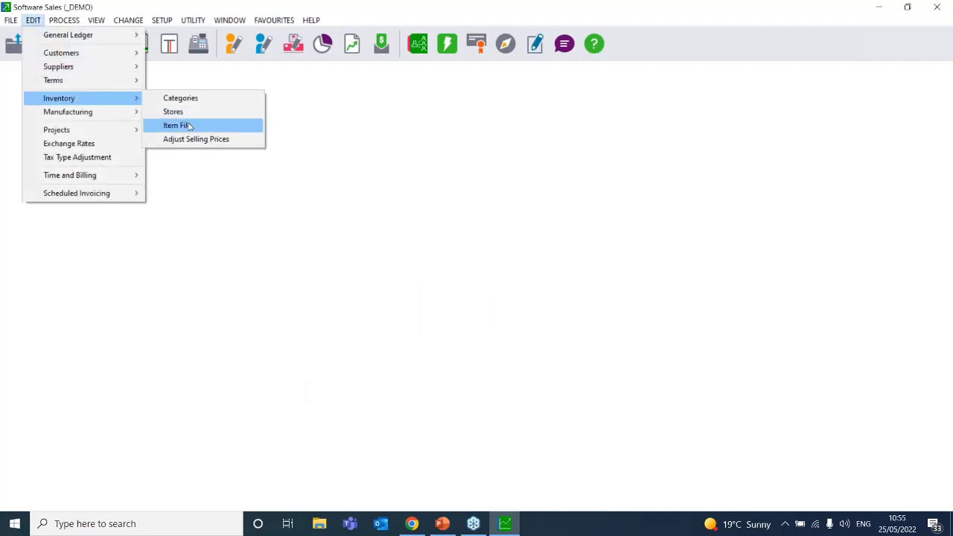
pyautogui.click(178, 125)
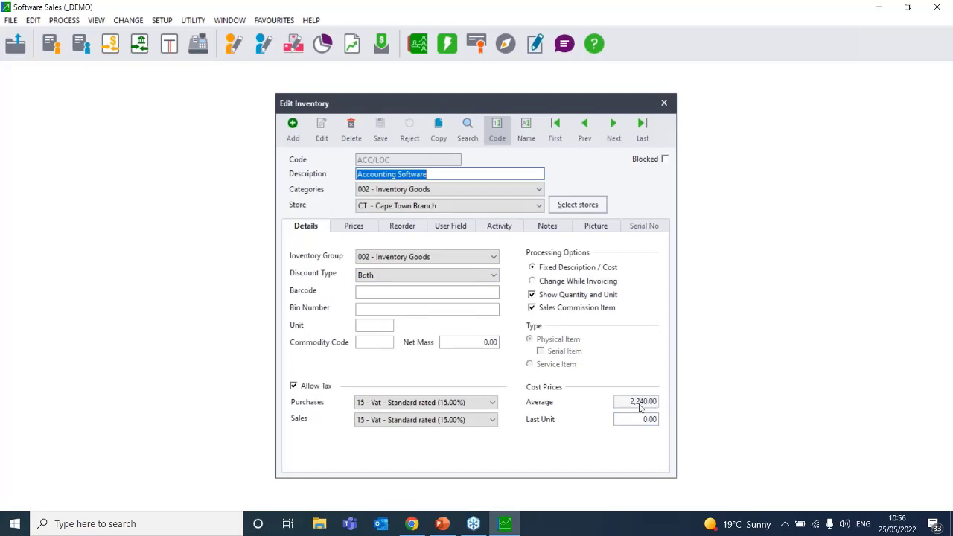
pyautogui.moveTo(410, 530)
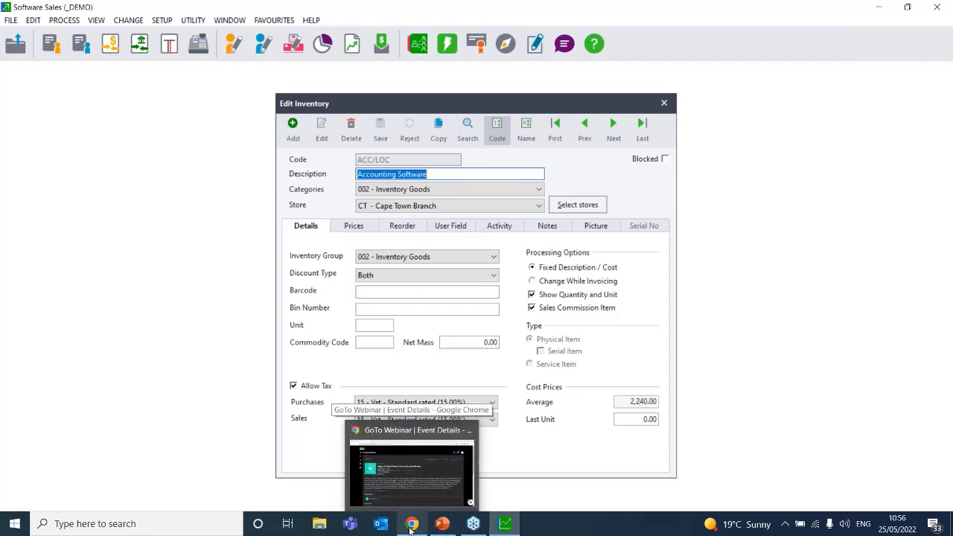
# In Chrome, go to sagekb.com and choose the Sage 50cloud Pastel knowledgebase
pyautogui.click(410, 527)
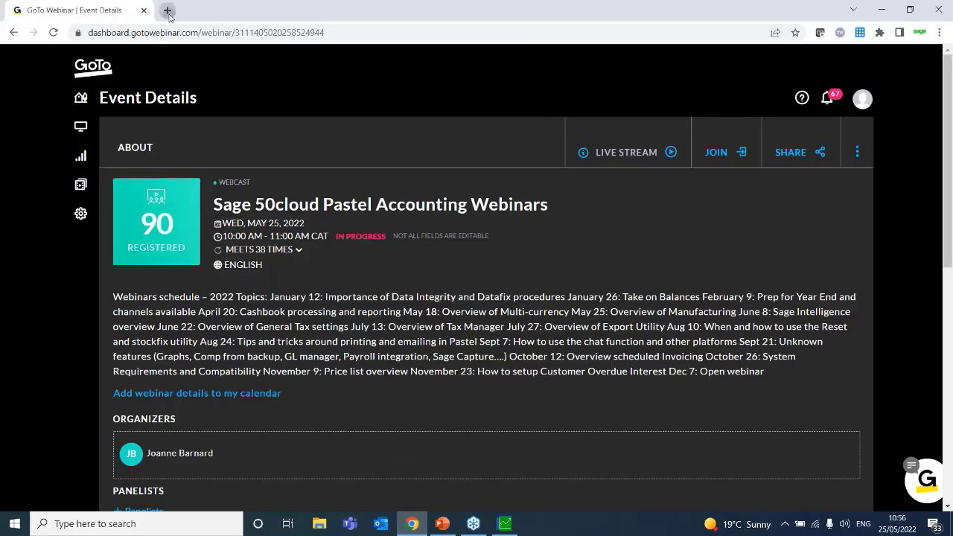
pyautogui.click(168, 11)
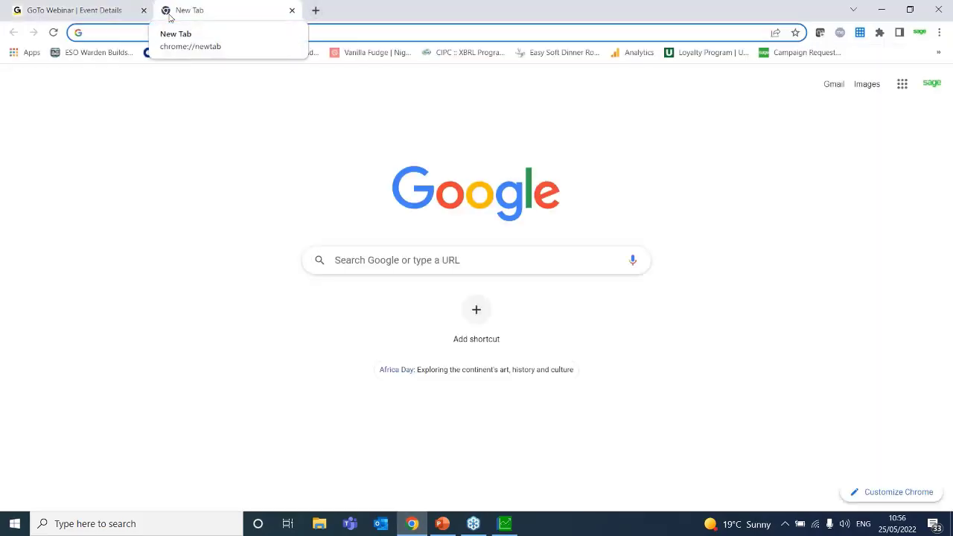
pyautogui.write('sage')
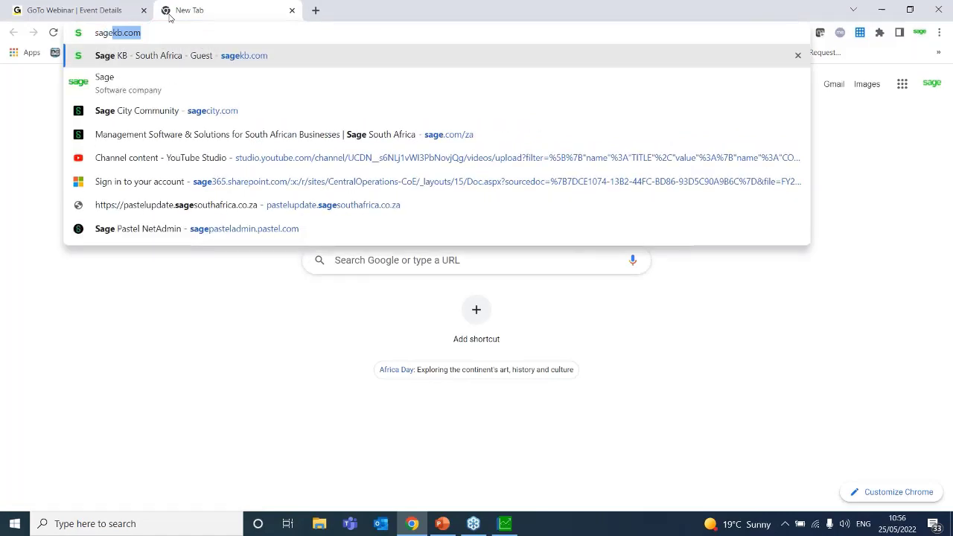
pyautogui.write('kb.com')
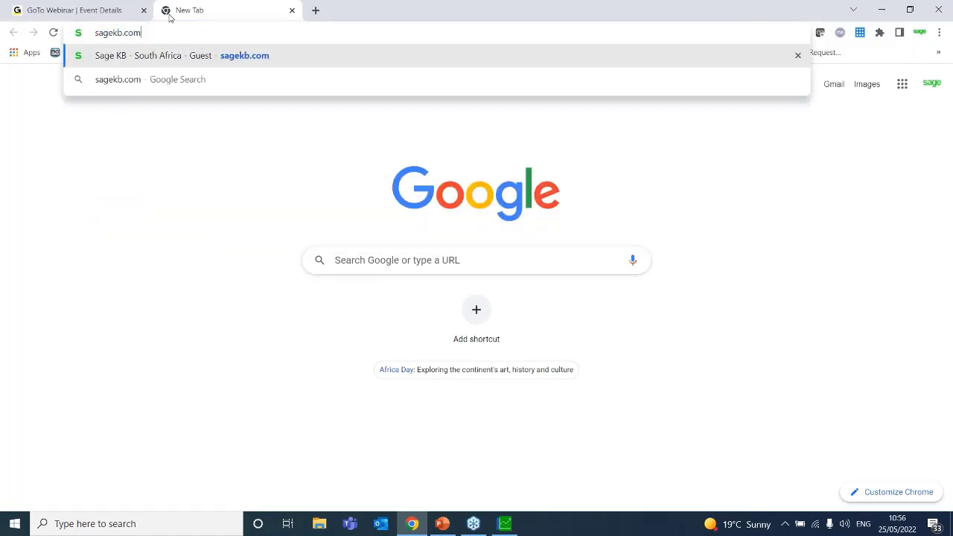
pyautogui.press('Return')
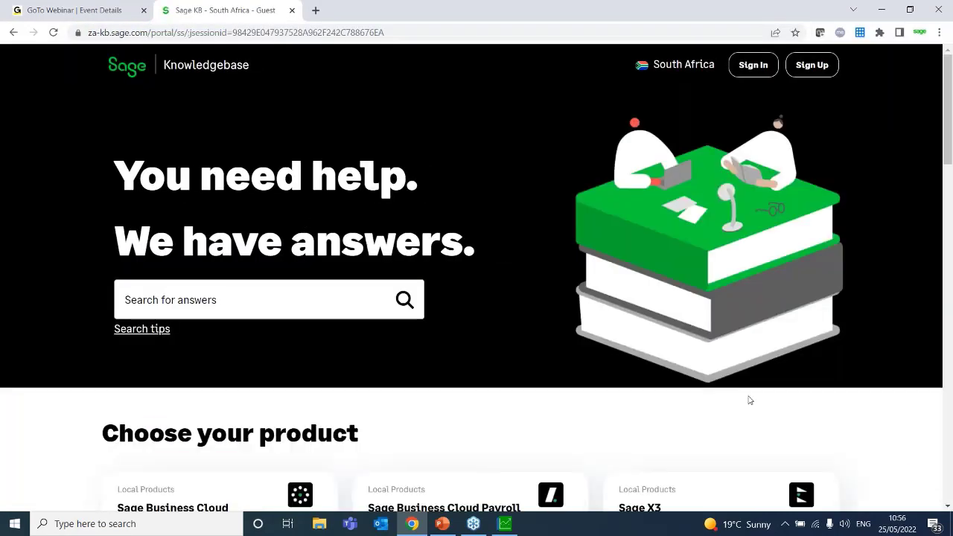
pyautogui.scroll(-5, 946, 454)
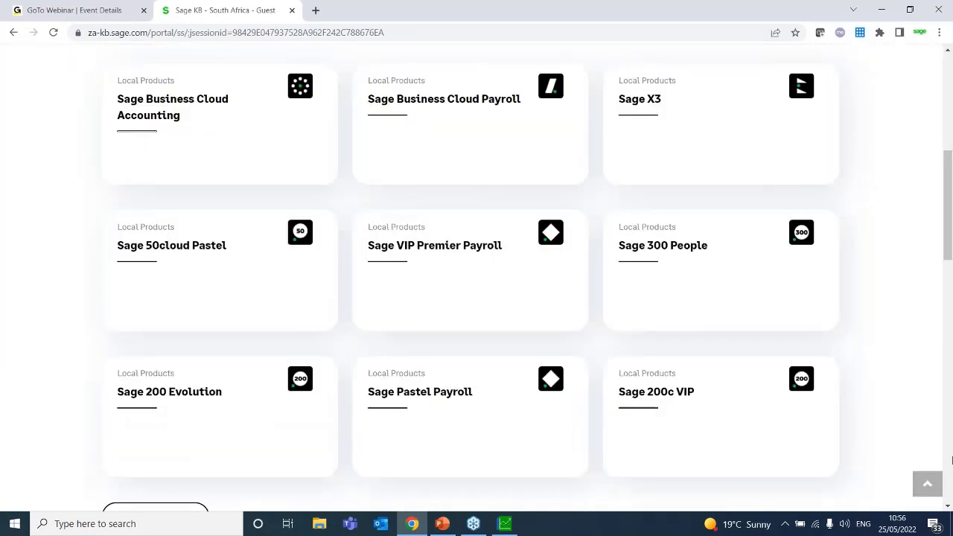
pyautogui.click(164, 246)
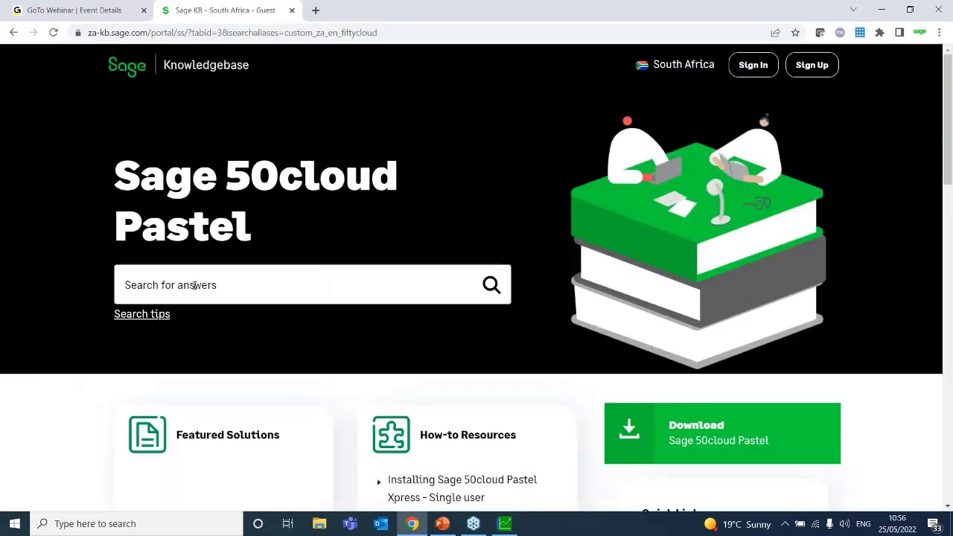
# Search 'Inventory costs' and open the article on how inventory cost prices are calculated
pyautogui.click(194, 285)
pyautogui.write('Inventory cists')
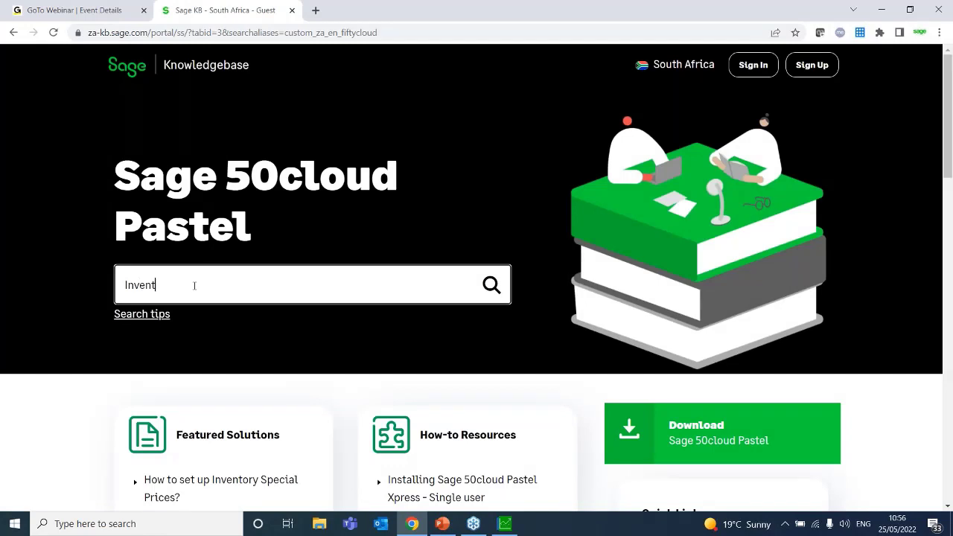
pyautogui.press('BackSpace')
pyautogui.press('BackSpace')
pyautogui.press('BackSpace')
pyautogui.press('BackSpace')
pyautogui.write('osts')
pyautogui.press('Return')
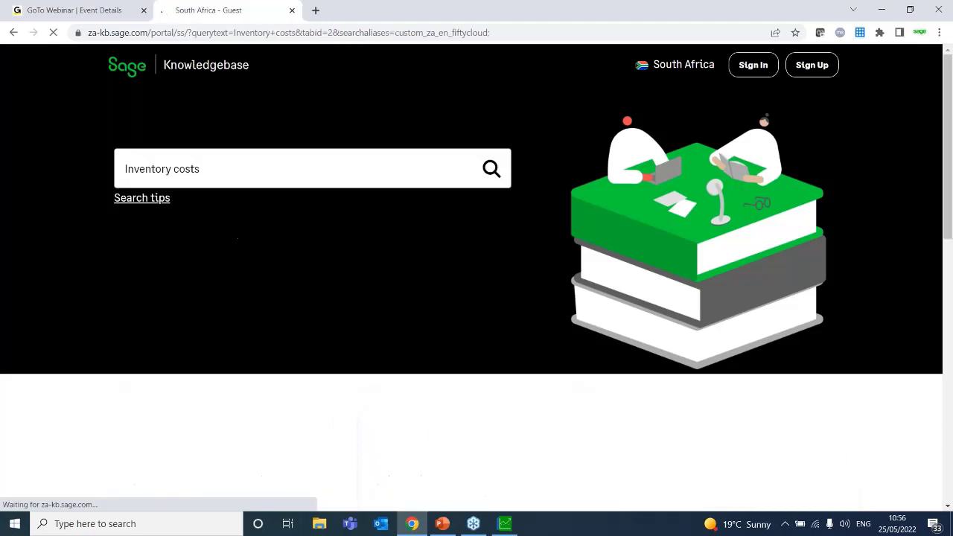
pyautogui.click(947, 506)
pyautogui.click(947, 506)
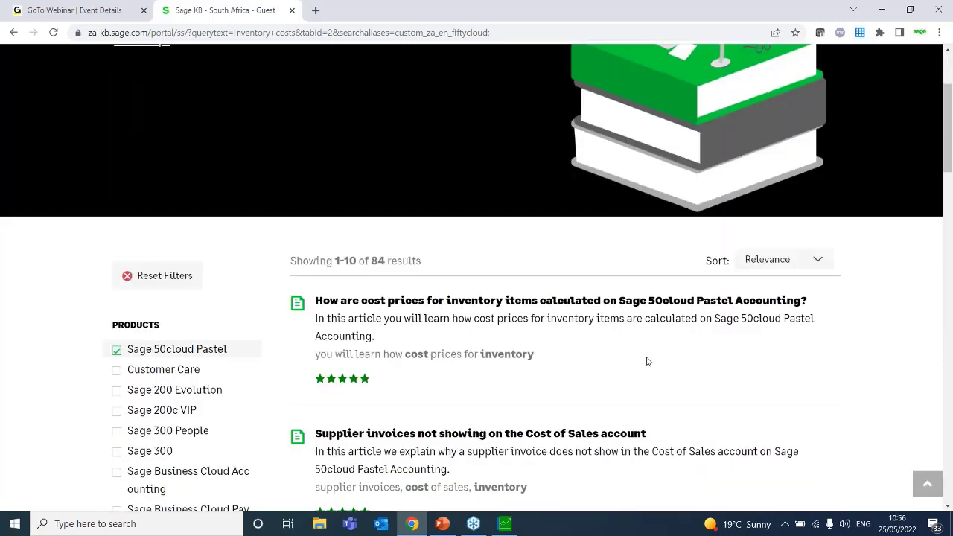
pyautogui.click(486, 301)
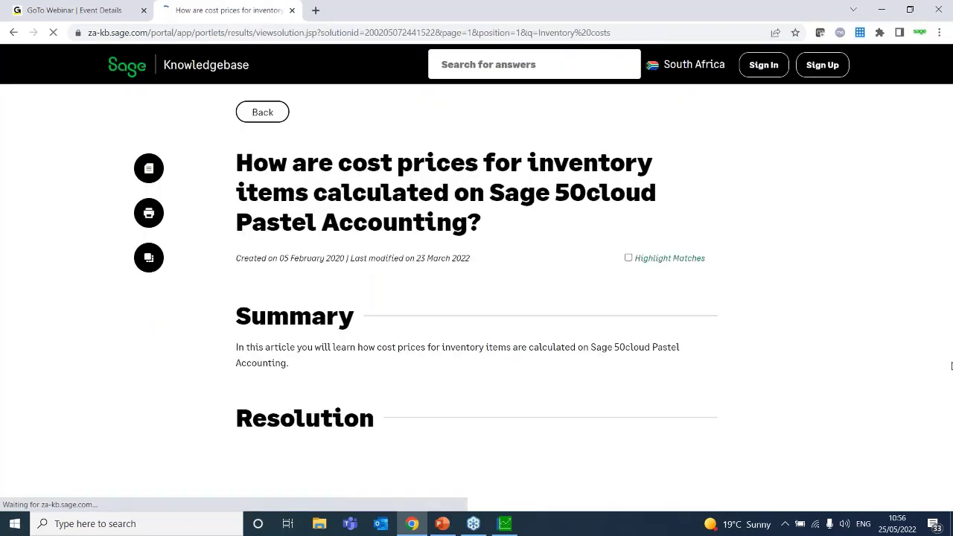
# Scroll to the article's worked example and highlight the new average cost 105.50
pyautogui.scroll(-4, 947, 509)
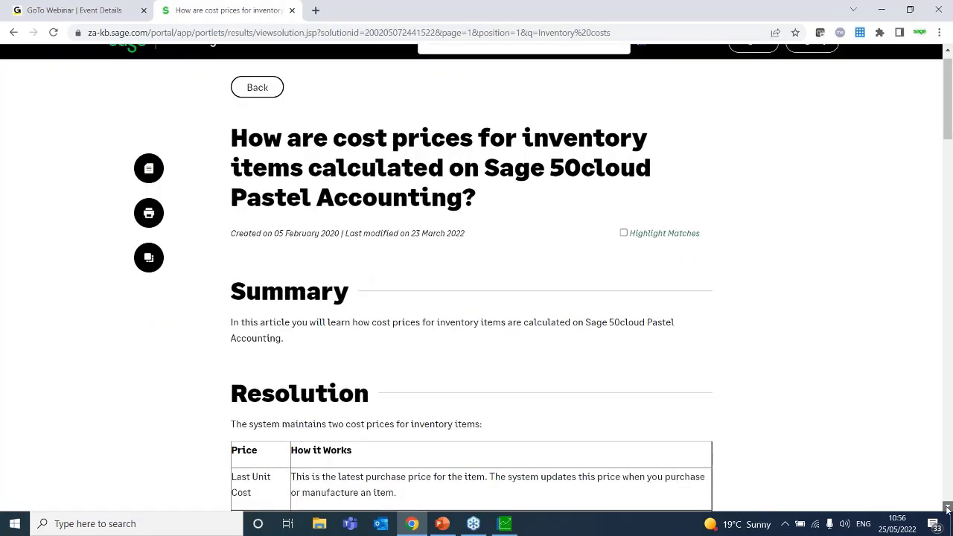
pyautogui.scroll(-4, 947, 508)
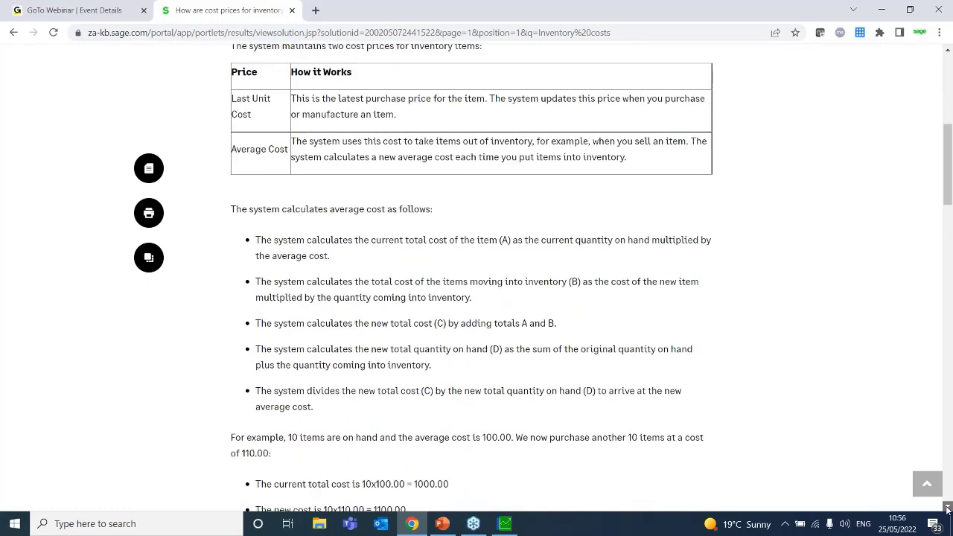
pyautogui.scroll(-2, 946, 509)
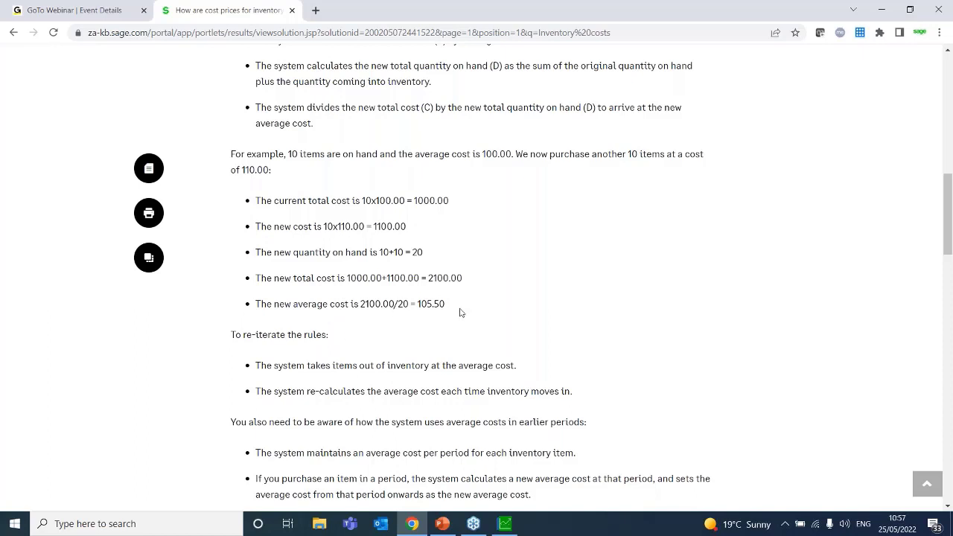
pyautogui.moveTo(445, 306); pyautogui.dragTo(418, 307)
# Back in Pastel, review Accounting Software's monthly quantity and cost activity, then return to its details
pyautogui.click(505, 524)
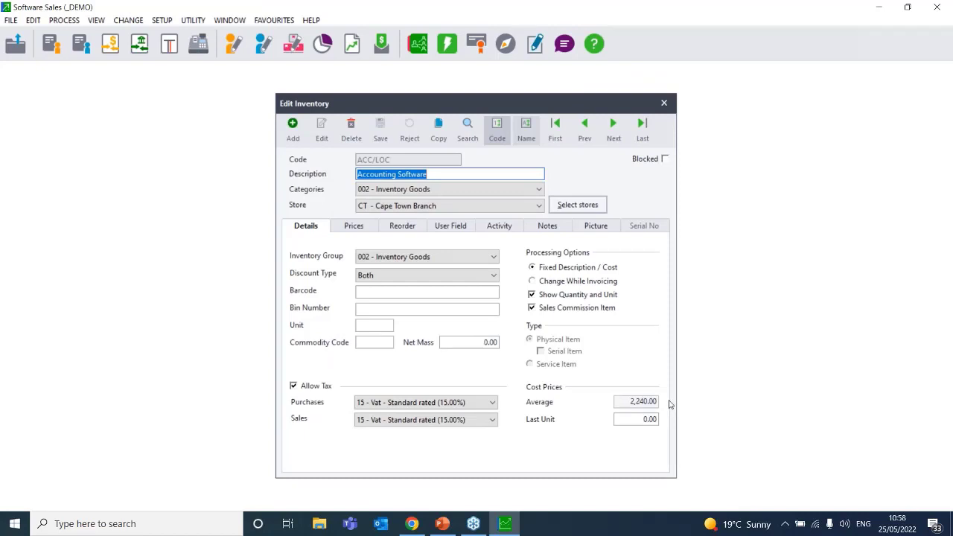
pyautogui.click(499, 226)
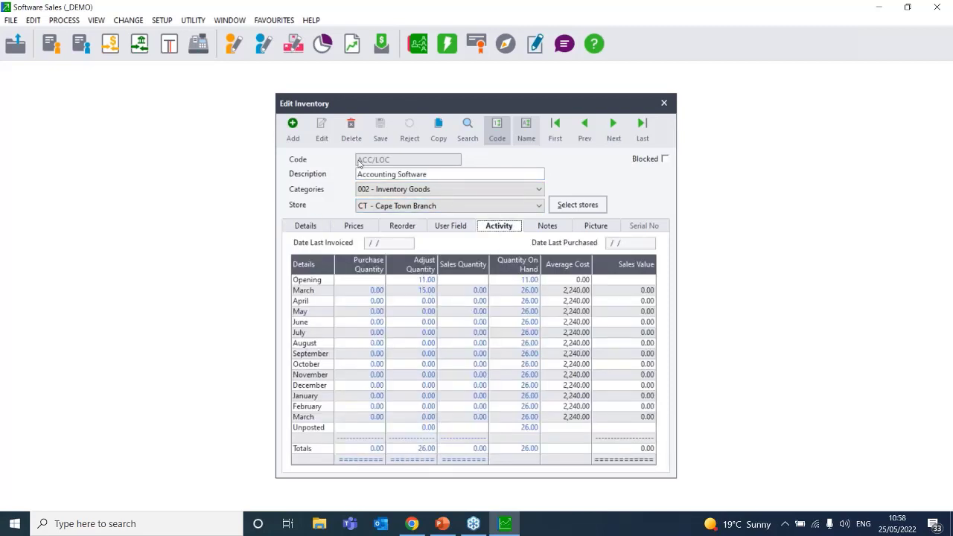
pyautogui.click(320, 230)
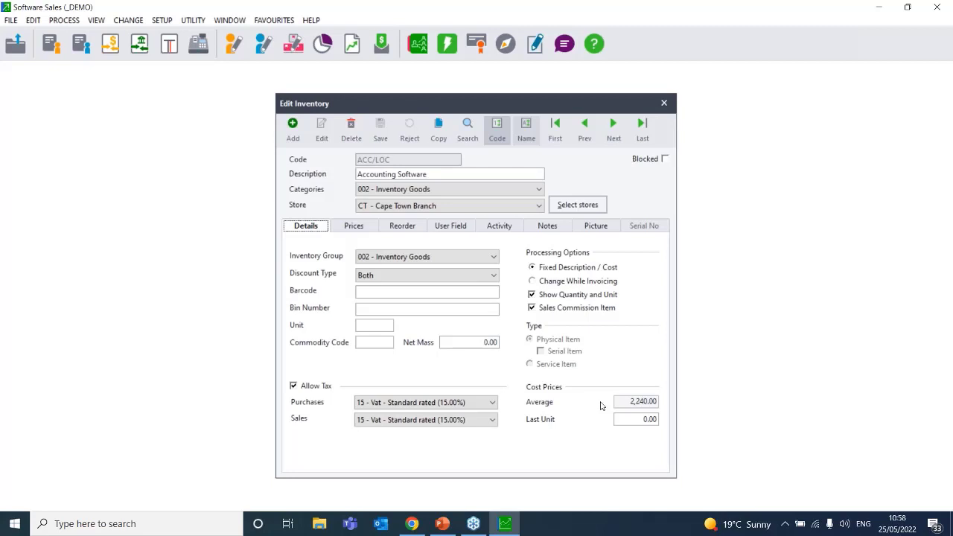
# Launch Word from the taskbar search and start a blank document
pyautogui.click(117, 523)
pyautogui.write('word')
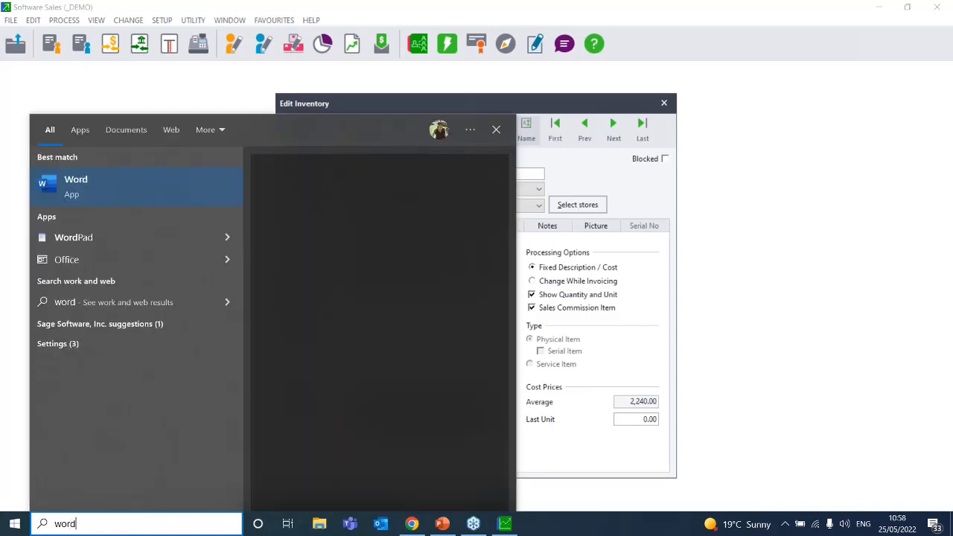
pyautogui.click(113, 176)
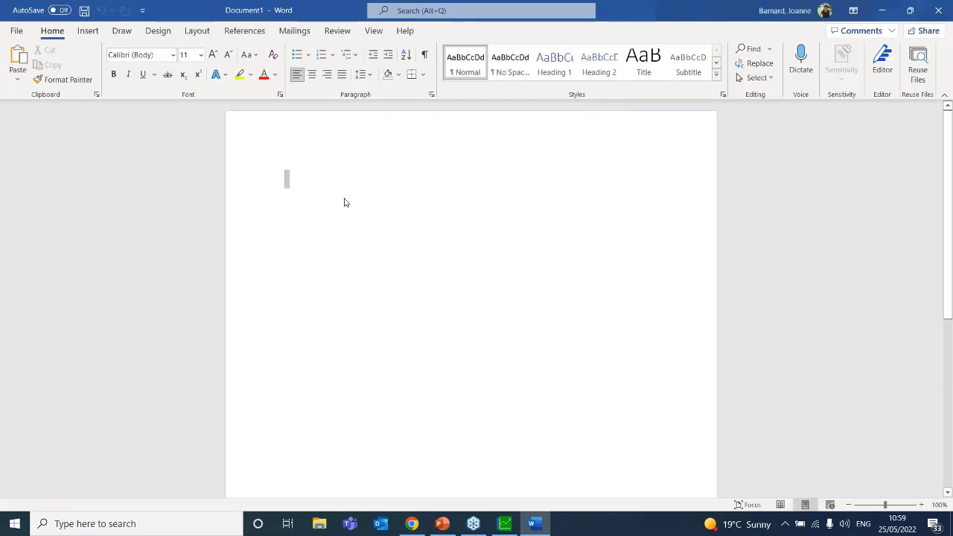
# Type 'Sale - COS = GP' with '3500 - 2240 =' on the line below
pyautogui.write('co')
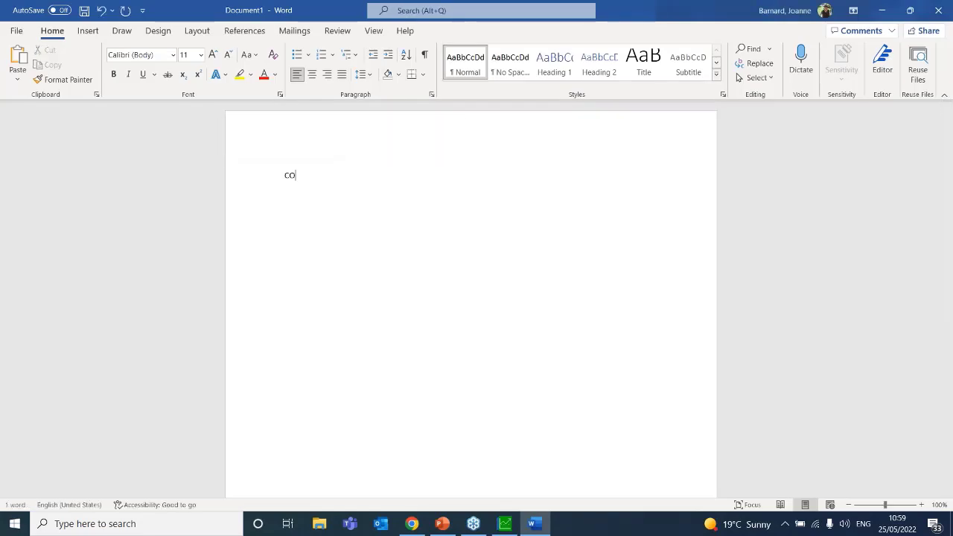
pyautogui.press('BackSpace')
pyautogui.press('BackSpace')
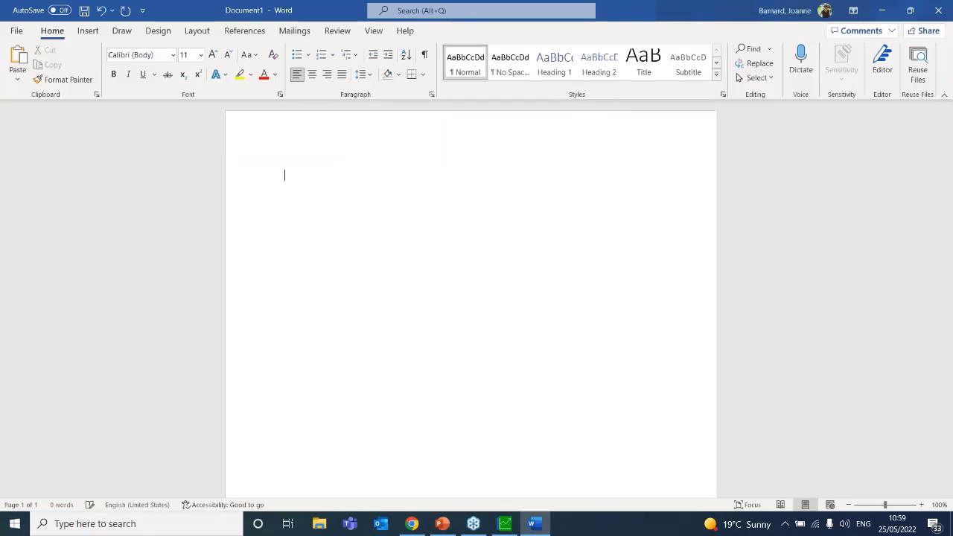
pyautogui.write('Sale')
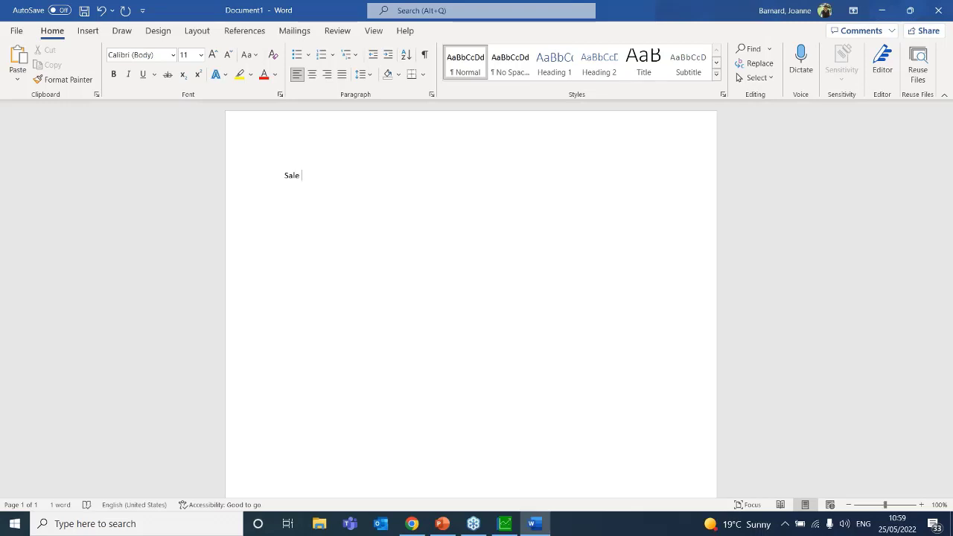
pyautogui.write(' - COS ')
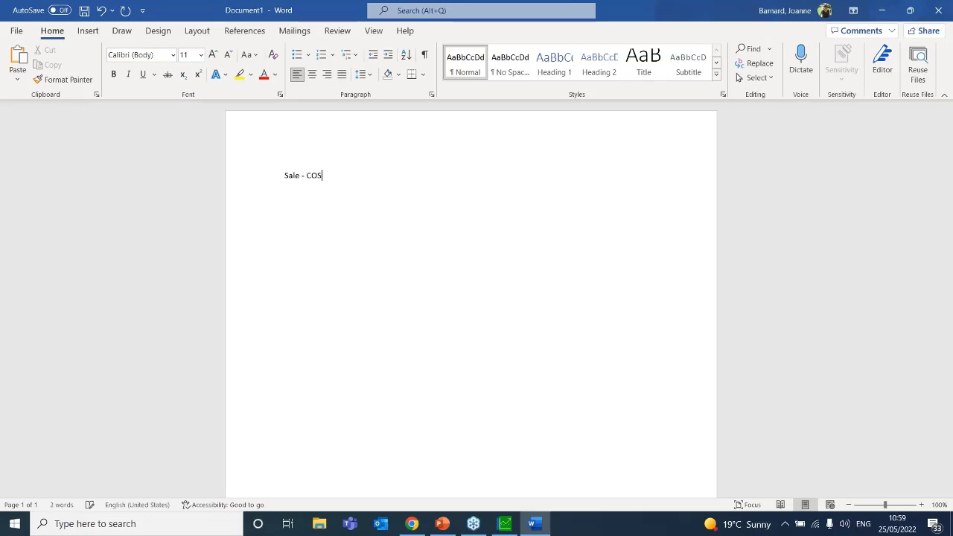
pyautogui.write('= ')
pyautogui.write('GP')
pyautogui.write('3500')
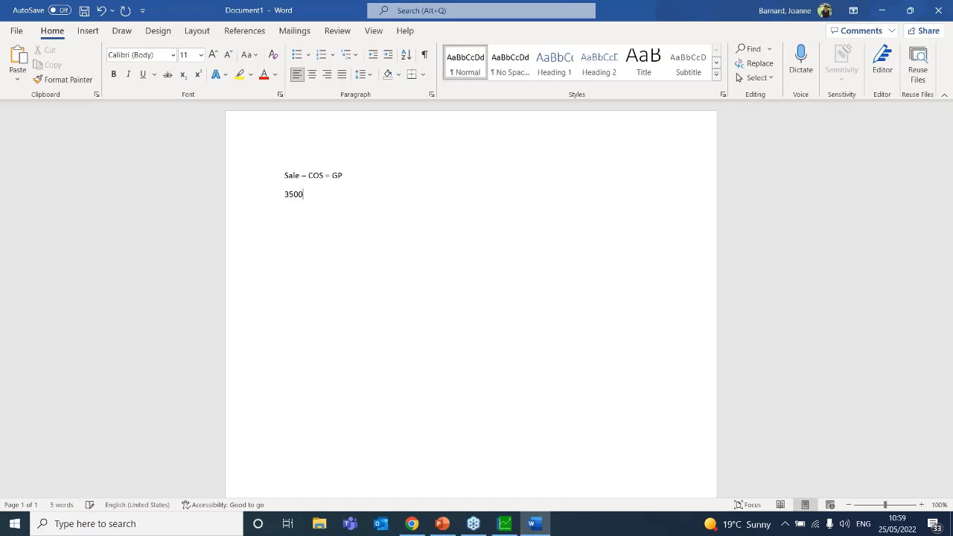
pyautogui.write(' - 22')
pyautogui.write('40')
pyautogui.write(' =')
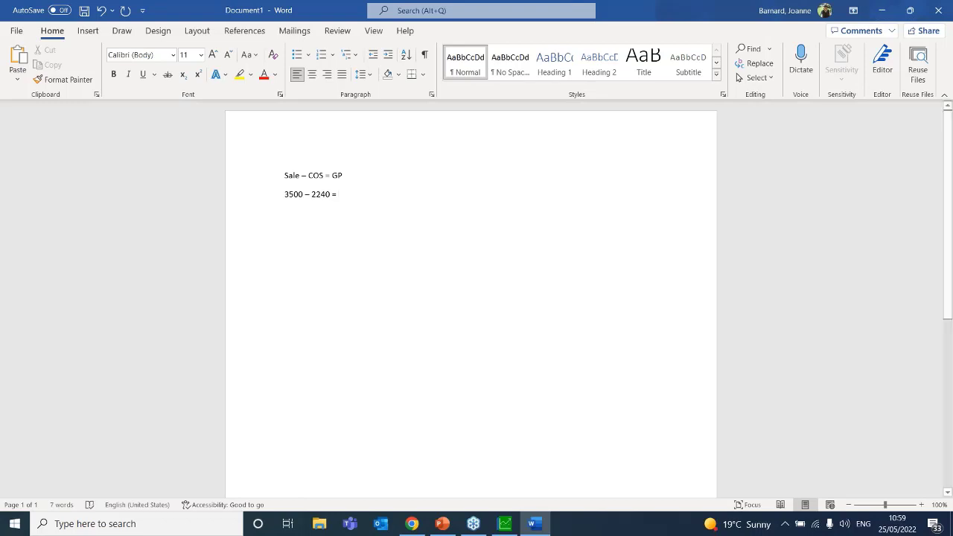
pyautogui.click(159, 523)
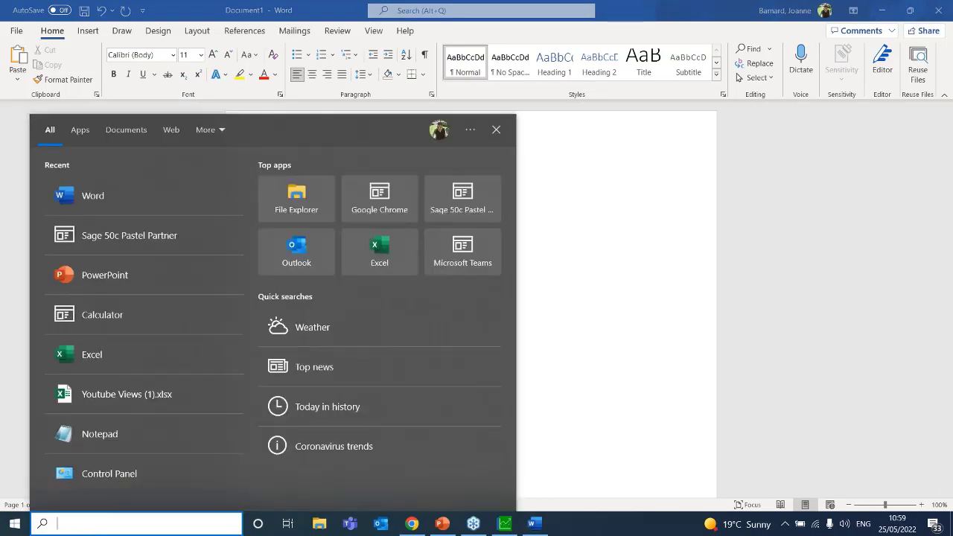
# Compute 3500 − 2440 in Calculator and add the 1060 result after the equals sign in Word
pyautogui.write('cal')
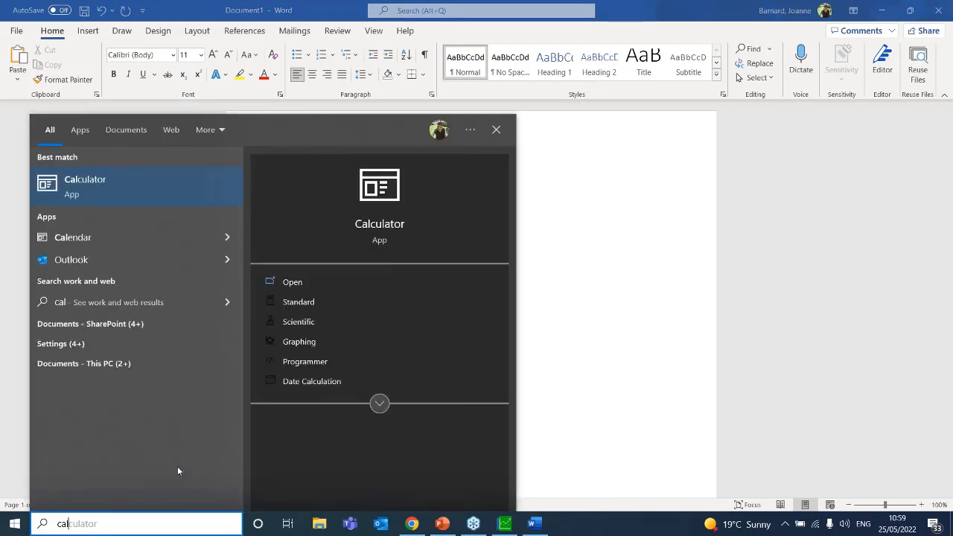
pyautogui.press('BackSpace')
pyautogui.press('BackSpace')
pyautogui.press('BackSpace')
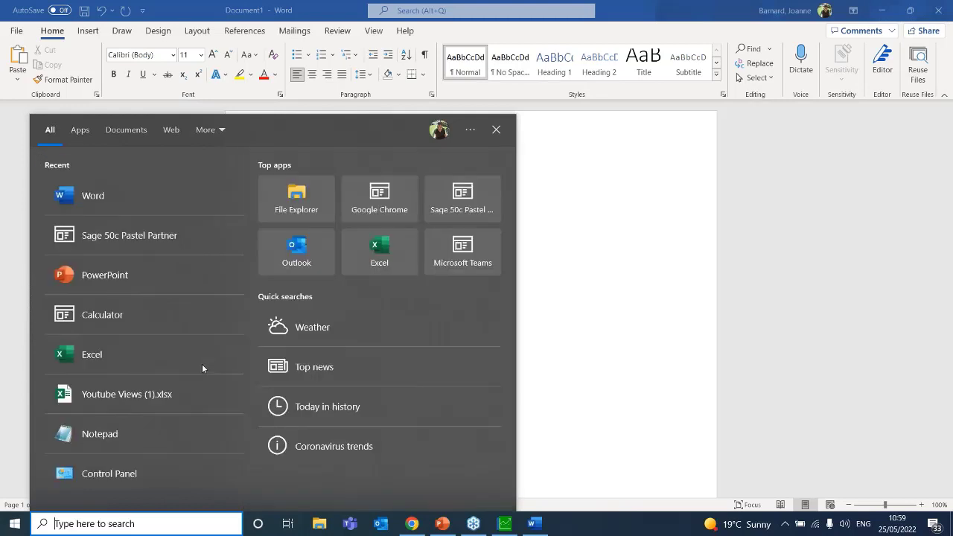
pyautogui.write('cal')
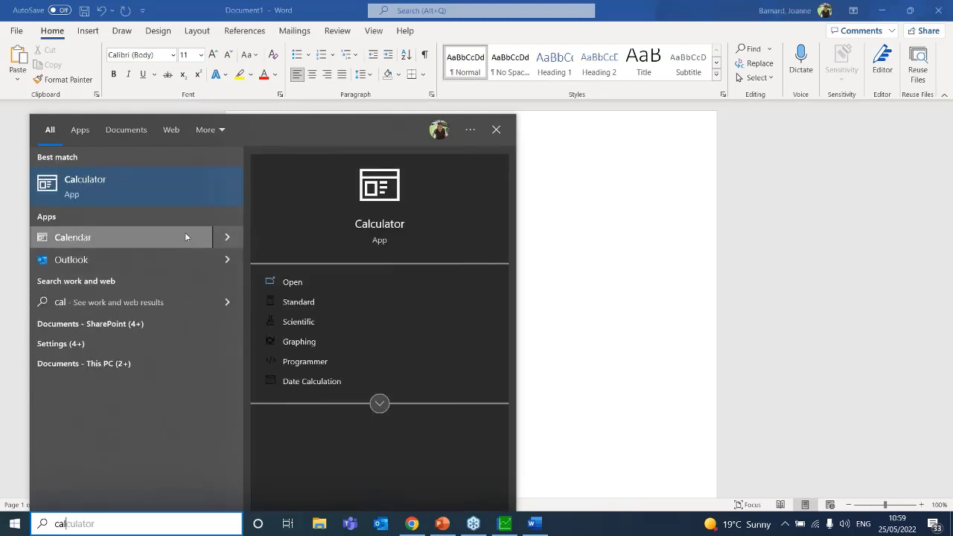
pyautogui.click(115, 180)
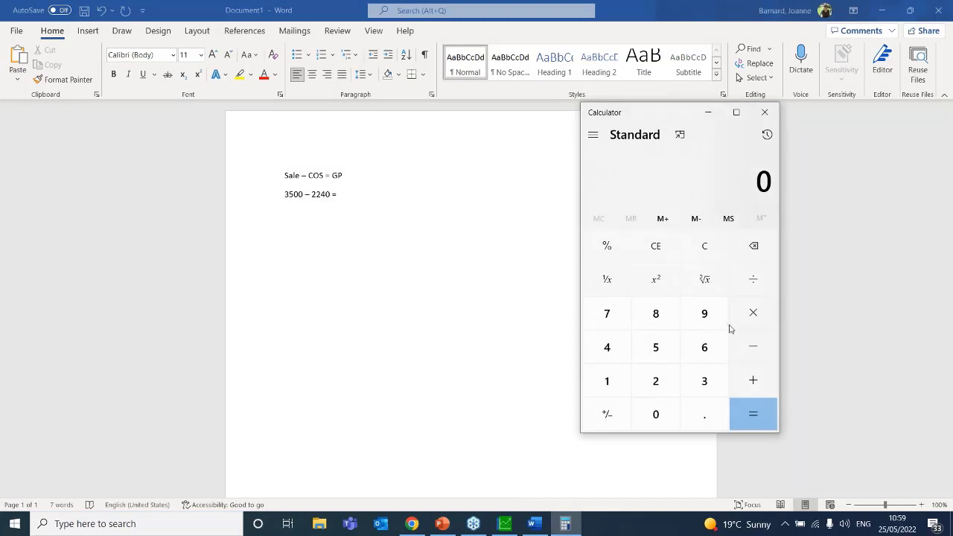
pyautogui.write('3500')
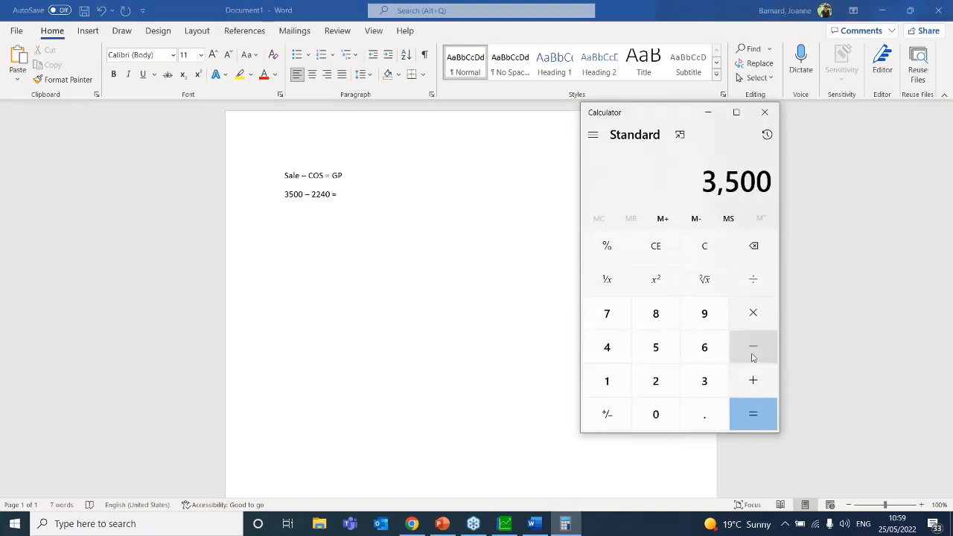
pyautogui.click(752, 357)
pyautogui.write('2440')
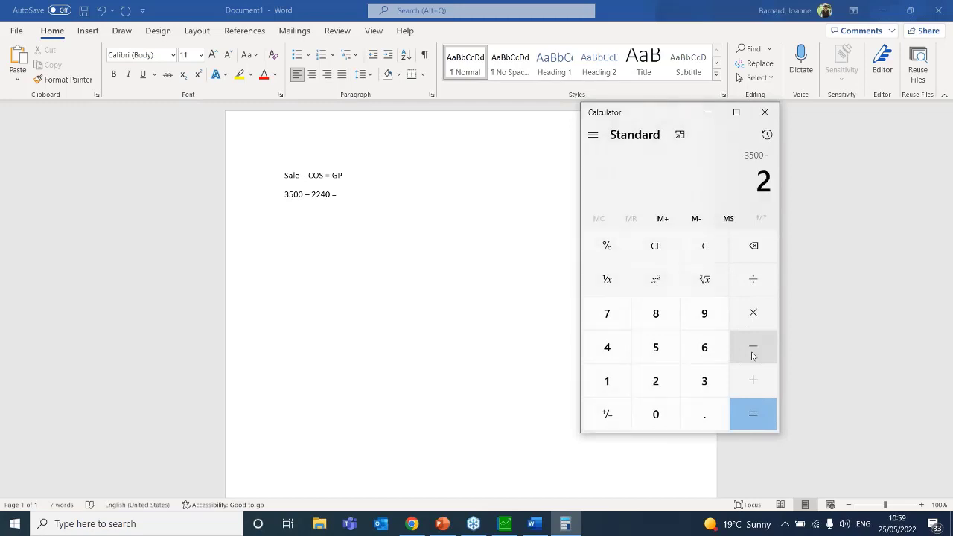
pyautogui.press('Return')
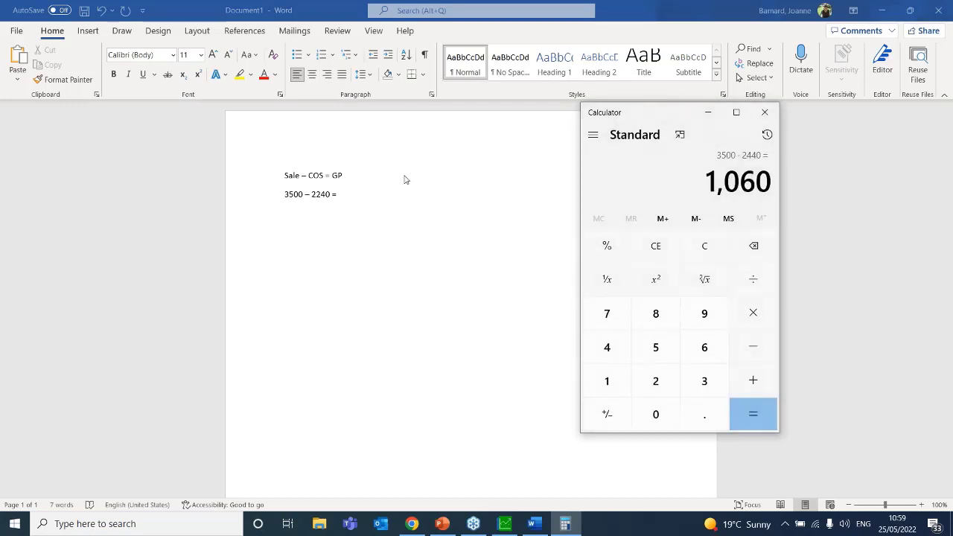
pyautogui.click(372, 201)
pyautogui.write('1060')
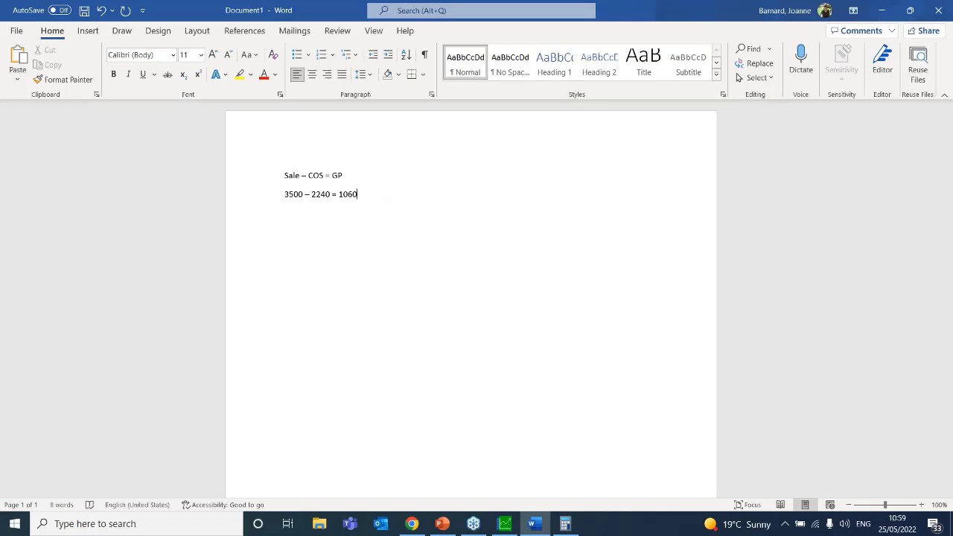
# Add the line '3500 - 0 = 3500' and select the two calculation lines
pyautogui.press('Return')
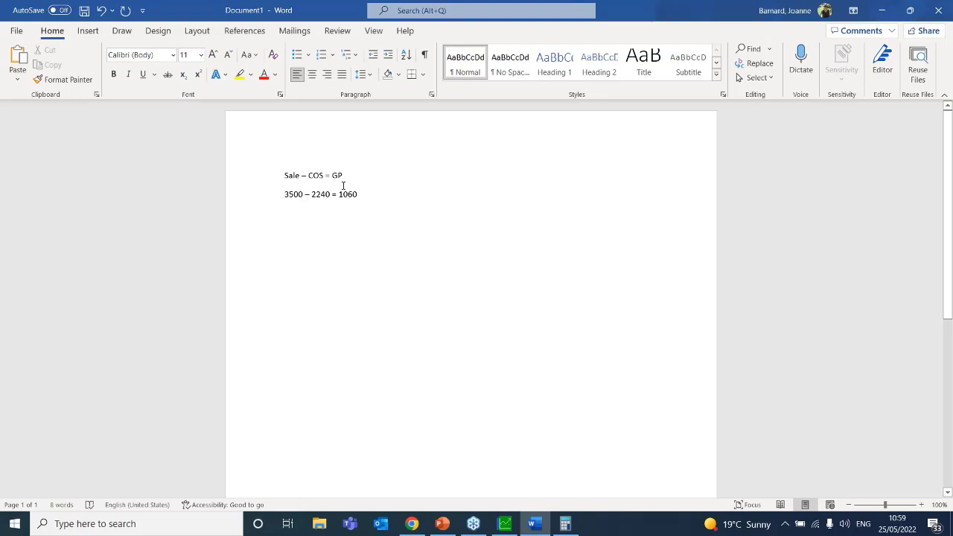
pyautogui.write('3500')
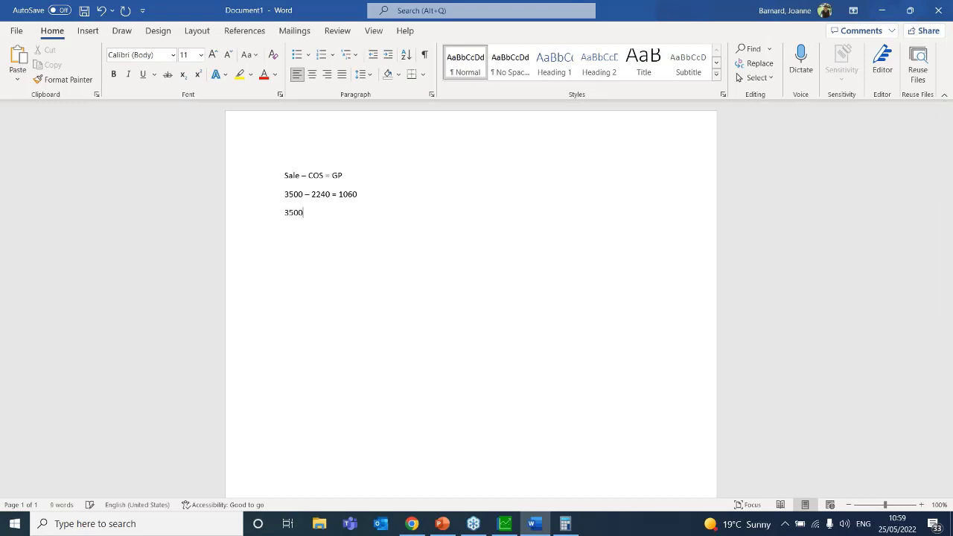
pyautogui.write(' - 0')
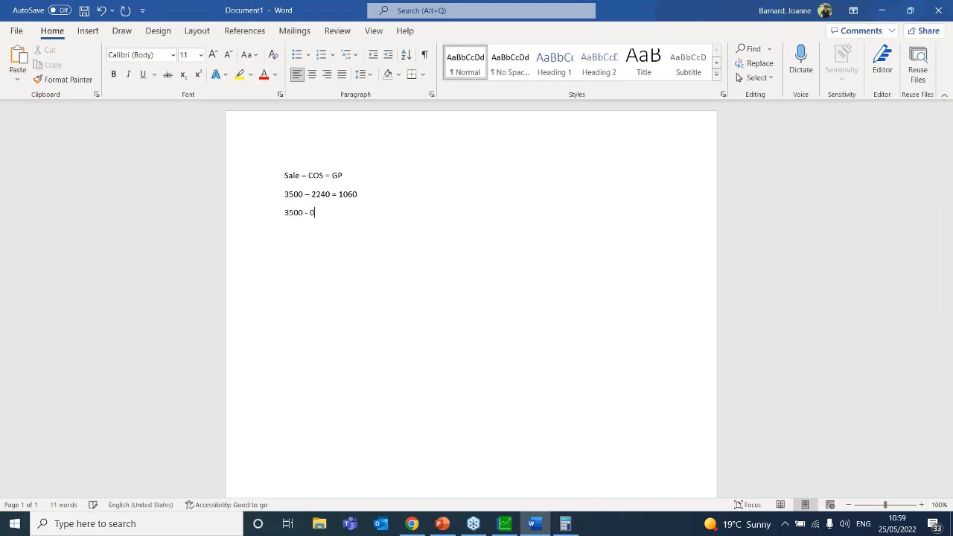
pyautogui.write(' = 3500')
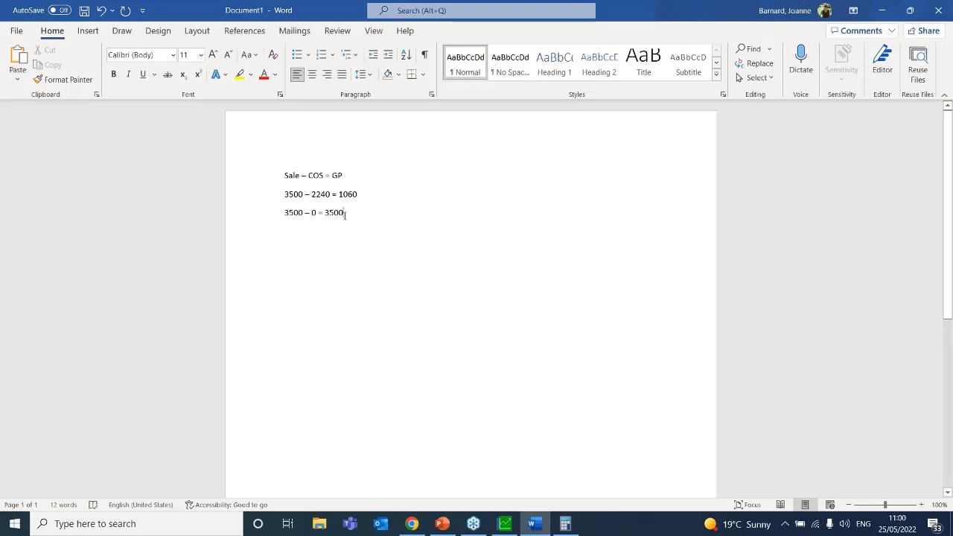
pyautogui.moveTo(348, 211); pyautogui.dragTo(265, 191)
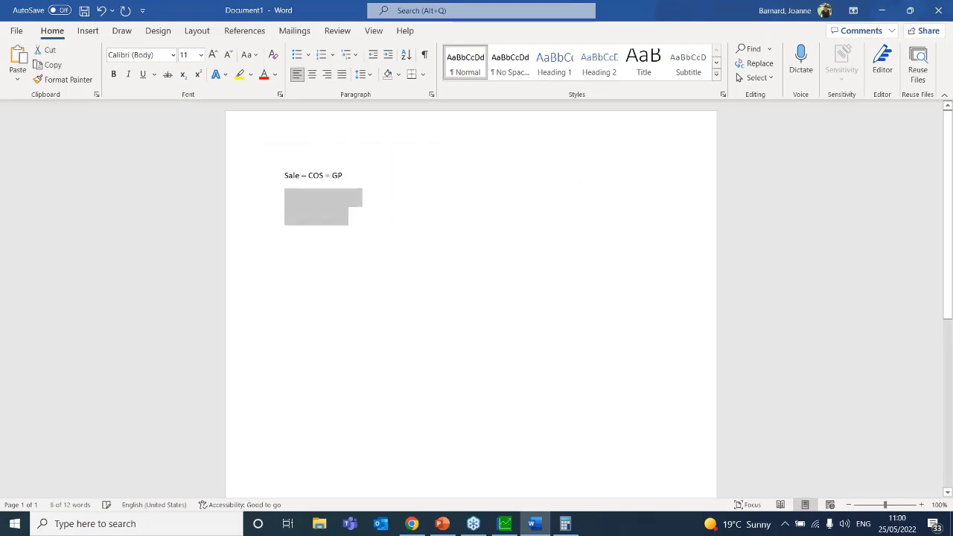
# Replace the calculation lines with '3500 = 1' and '4000 = 1'
pyautogui.press('Delete')
pyautogui.press('Return')
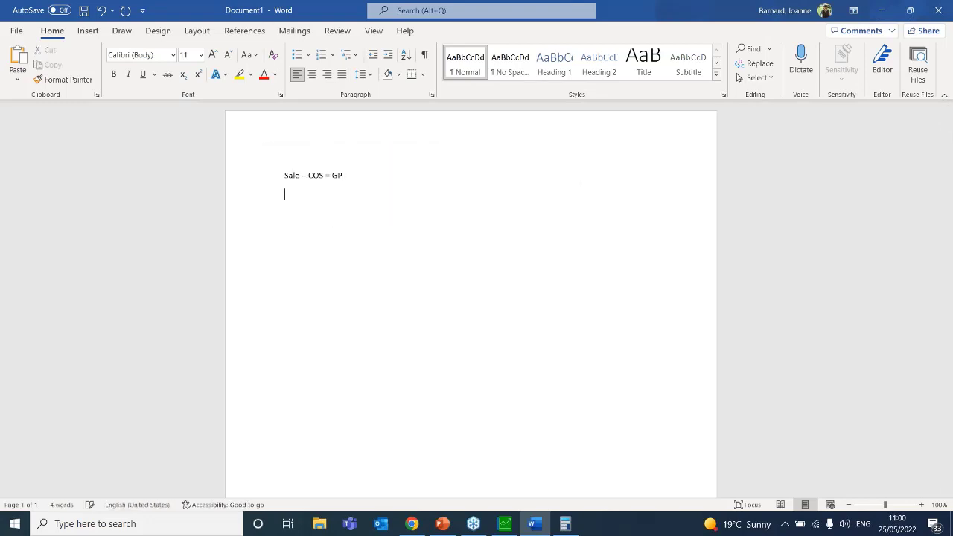
pyautogui.write('3500 = 1')
pyautogui.press('Return')
pyautogui.write('4000 = 1')
# Add the lines '3 x 3500 =' and '3 x 4000 = 12000' below
pyautogui.press('Return')
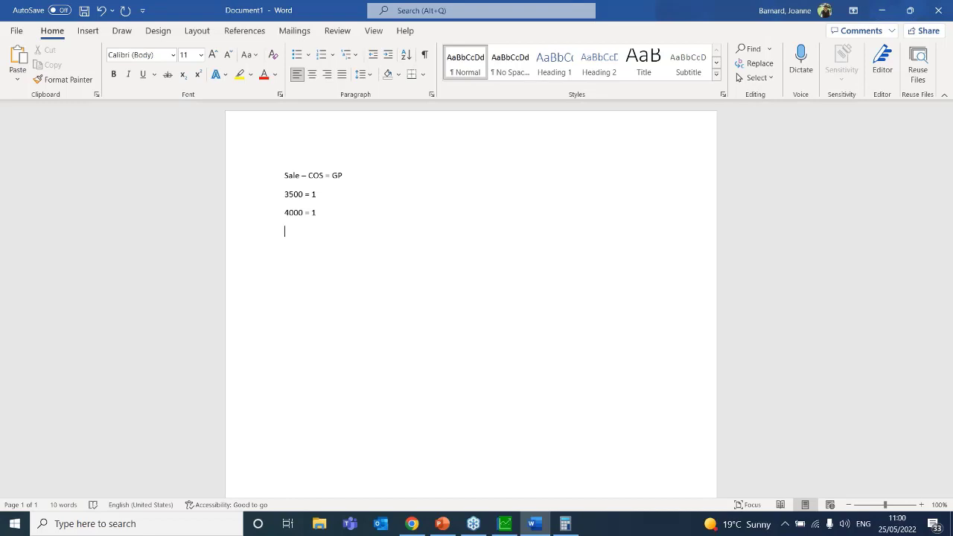
pyautogui.write('3 = ')
pyautogui.write('3500')
pyautogui.press('BackSpace')
pyautogui.press('BackSpace')
pyautogui.press('BackSpace')
pyautogui.press('BackSpace')
pyautogui.press('BackSpace')
pyautogui.press('BackSpace')
pyautogui.press('BackSpace')
pyautogui.write('x3500')
pyautogui.click(296, 231)
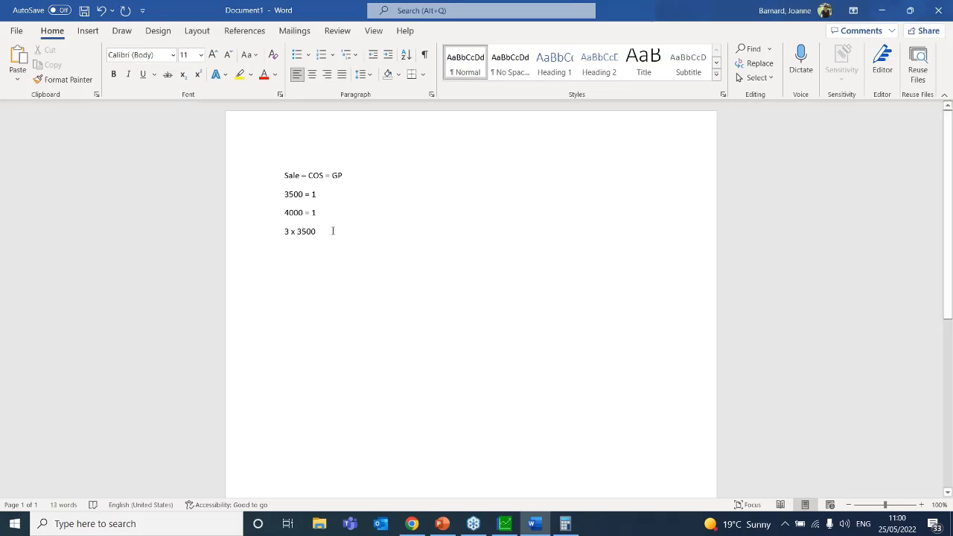
pyautogui.press('Return')
pyautogui.write('3')
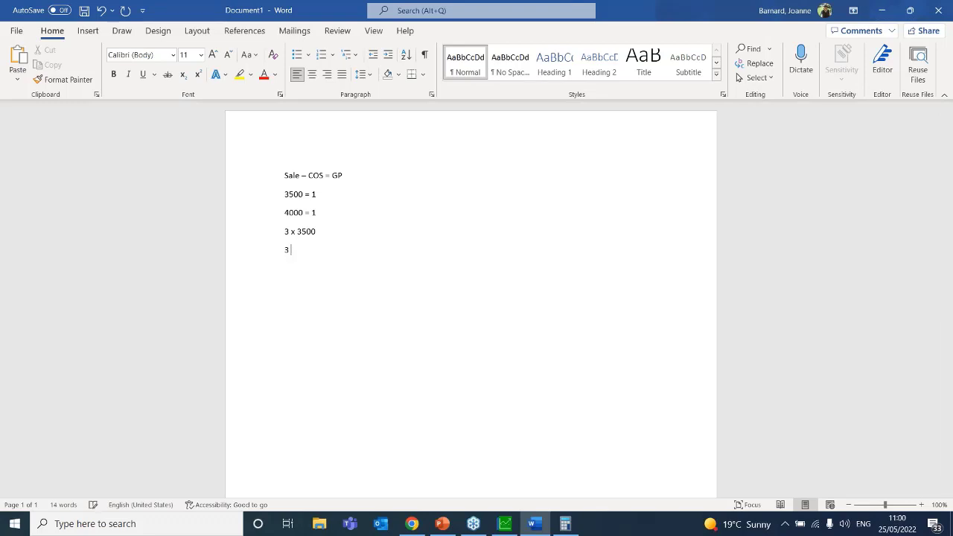
pyautogui.write(' x 4000 = 12000')
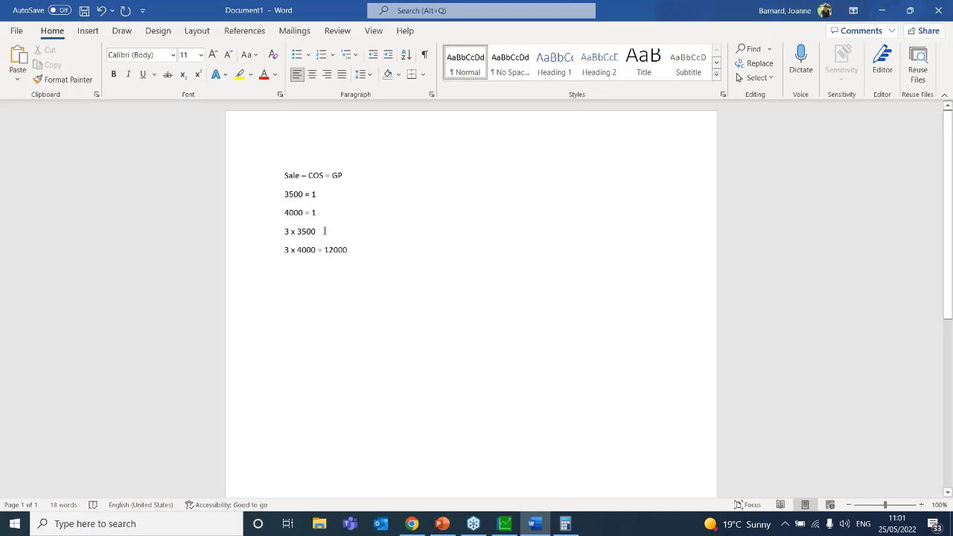
pyautogui.click(324, 230)
pyautogui.write('=')
# Calculate 3500 × 3 = 10,500 in Calculator
pyautogui.click(570, 524)
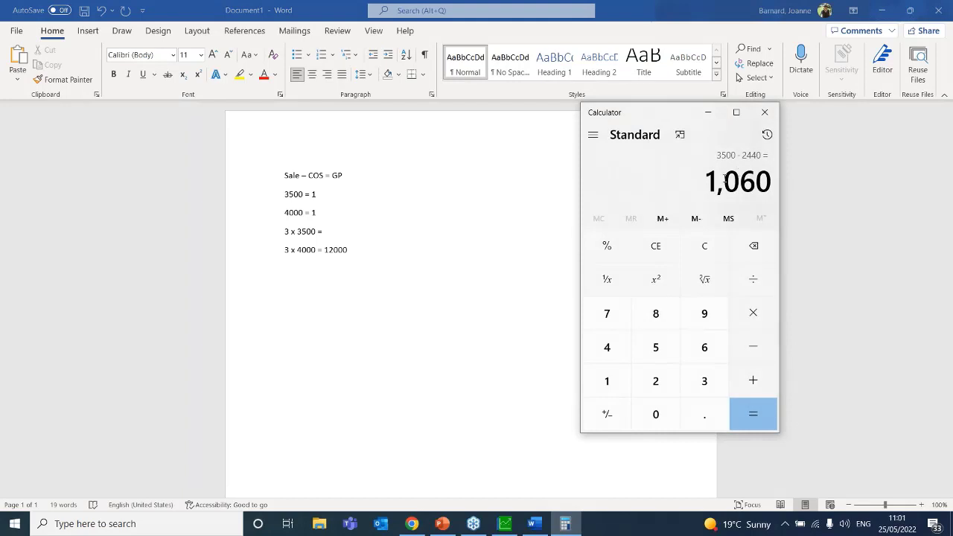
pyautogui.click(703, 251)
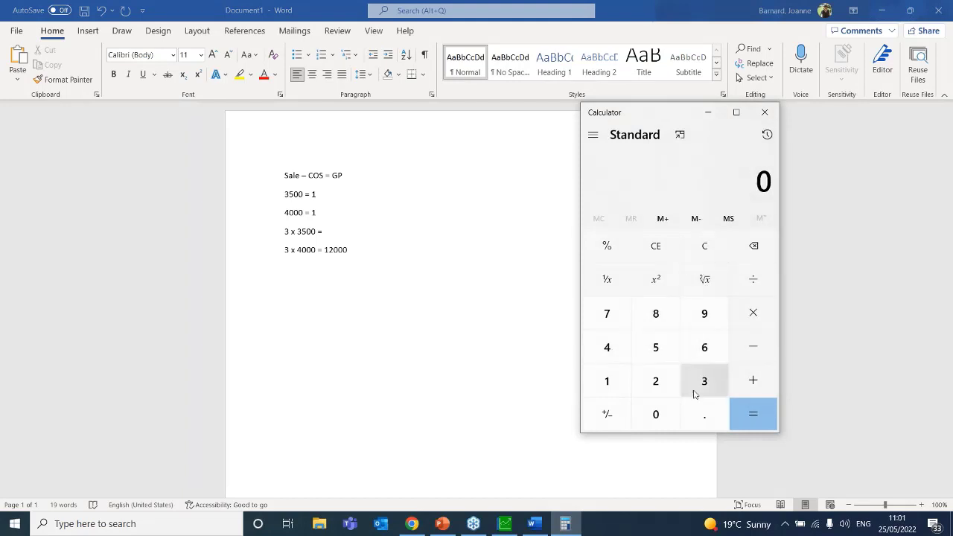
pyautogui.click(693, 390)
pyautogui.click(655, 349)
pyautogui.click(659, 418)
pyautogui.click(659, 418)
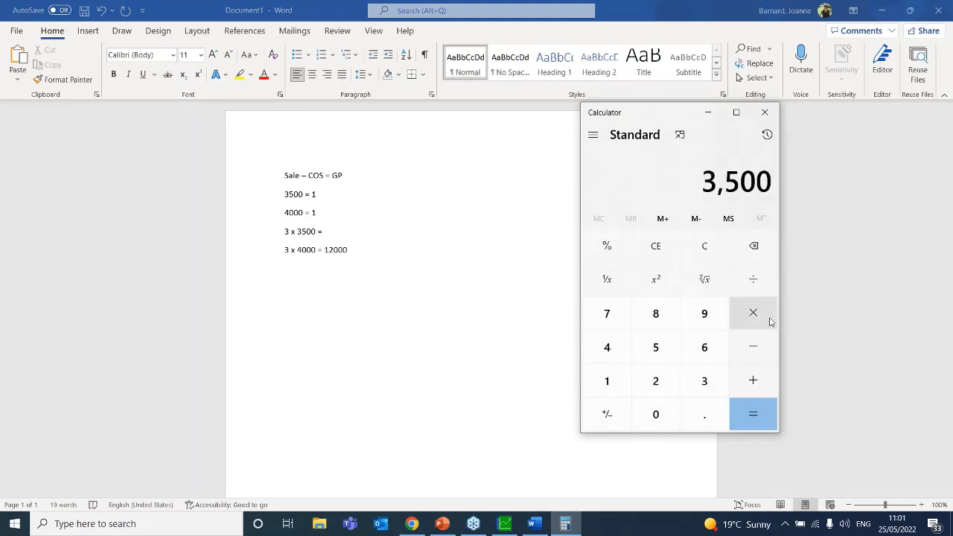
pyautogui.click(768, 321)
pyautogui.click(659, 347)
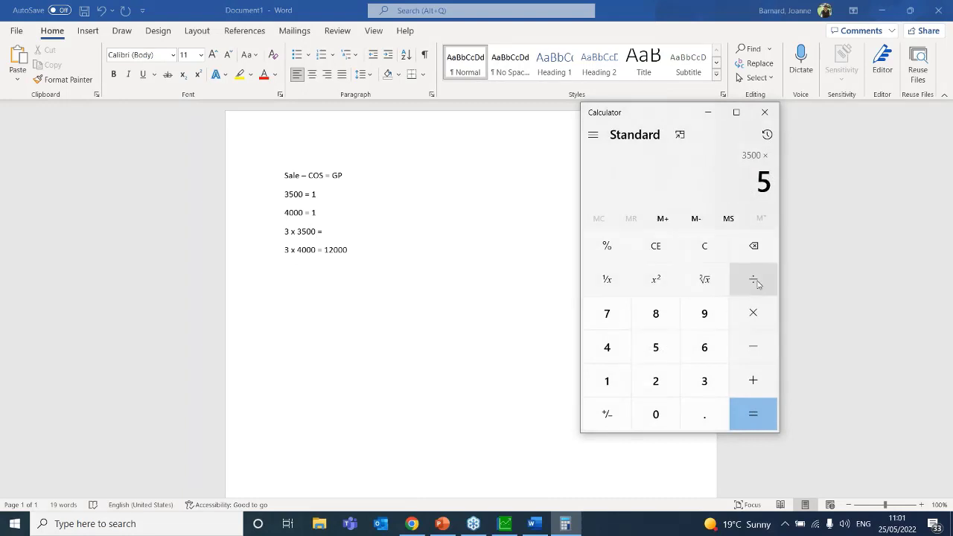
pyautogui.click(754, 245)
pyautogui.click(715, 378)
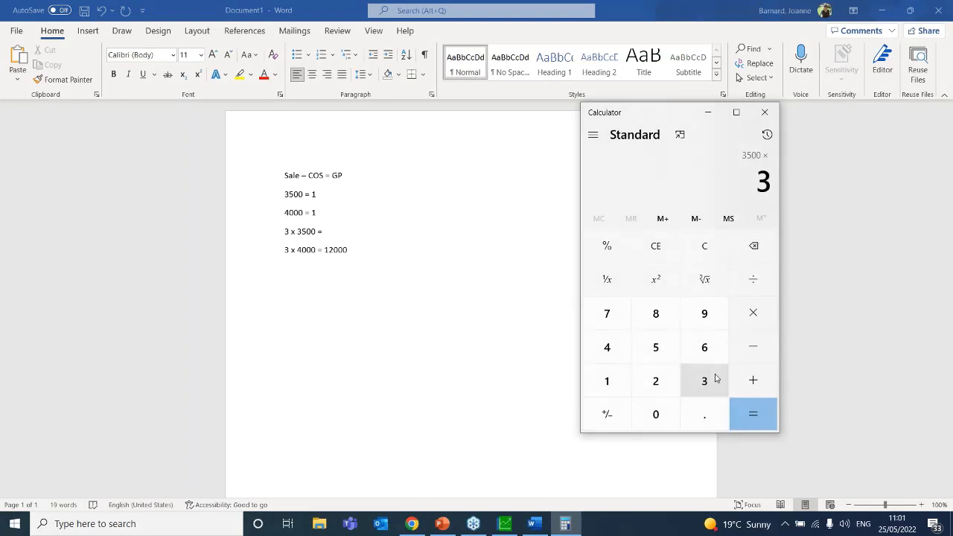
pyautogui.click(733, 416)
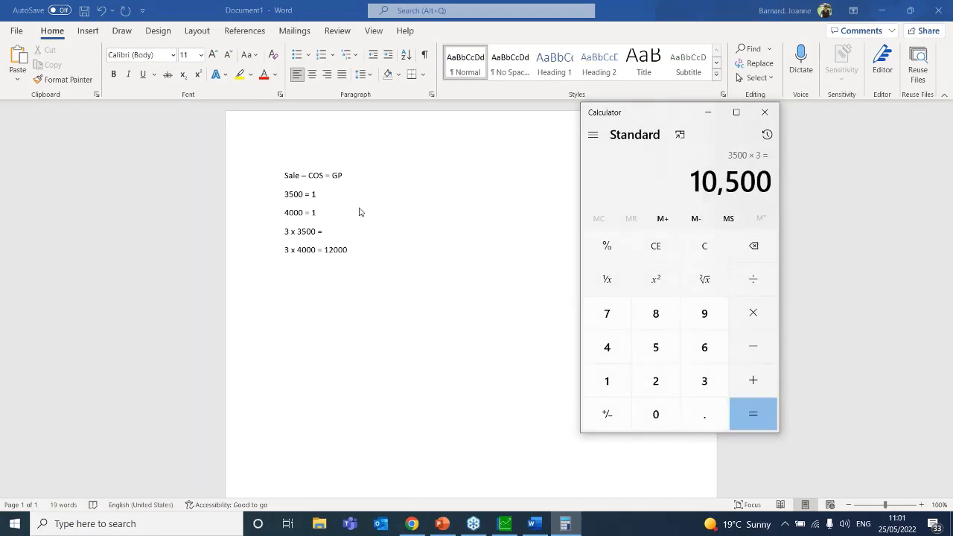
# Complete the Word line as '3 x 3500 = 10500'
pyautogui.click(329, 232)
pyautogui.write('10500')
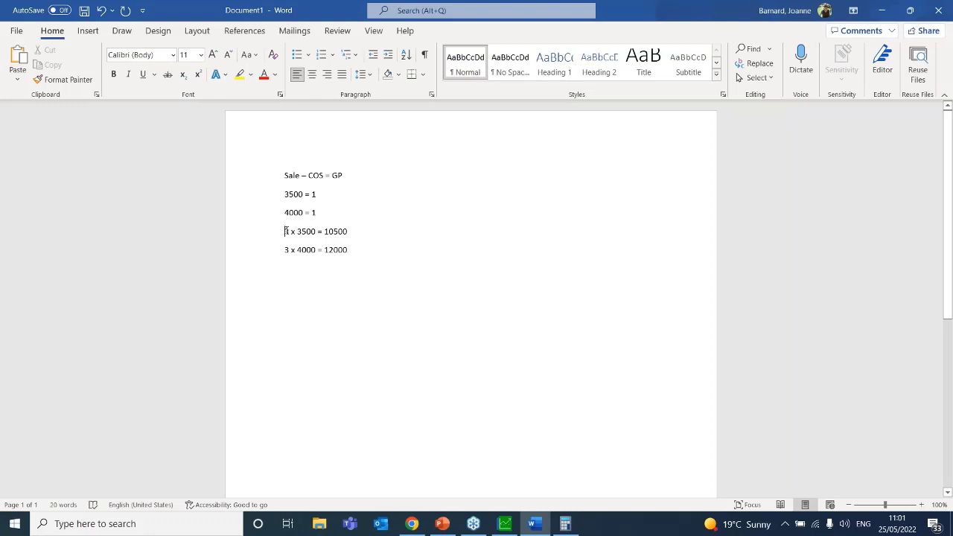
pyautogui.moveTo(286, 231); pyautogui.dragTo(369, 230)
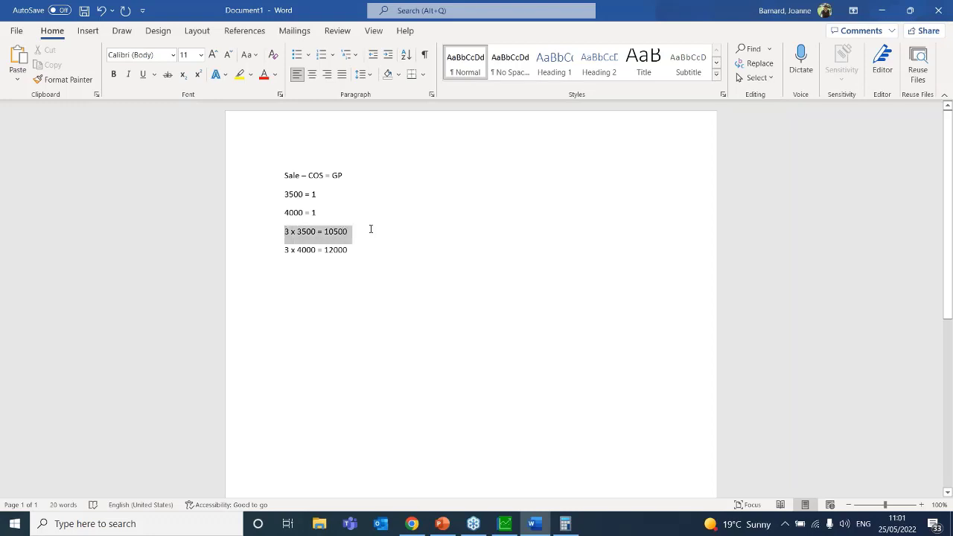
pyautogui.click(306, 271)
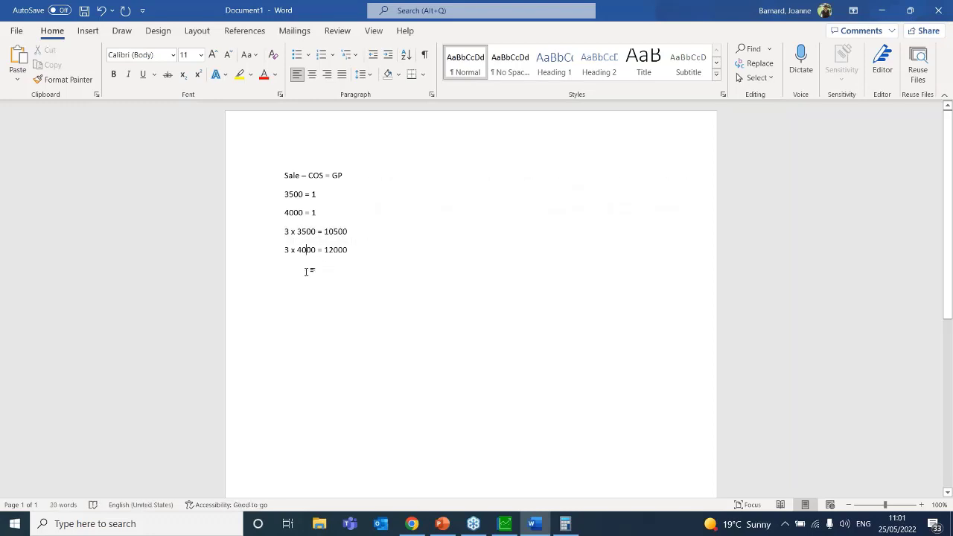
# Start a new line under '3 x 4000 = 12000' and add 10500 + 12000 in Calculator
pyautogui.click(357, 250)
pyautogui.press('Return')
pyautogui.click(573, 529)
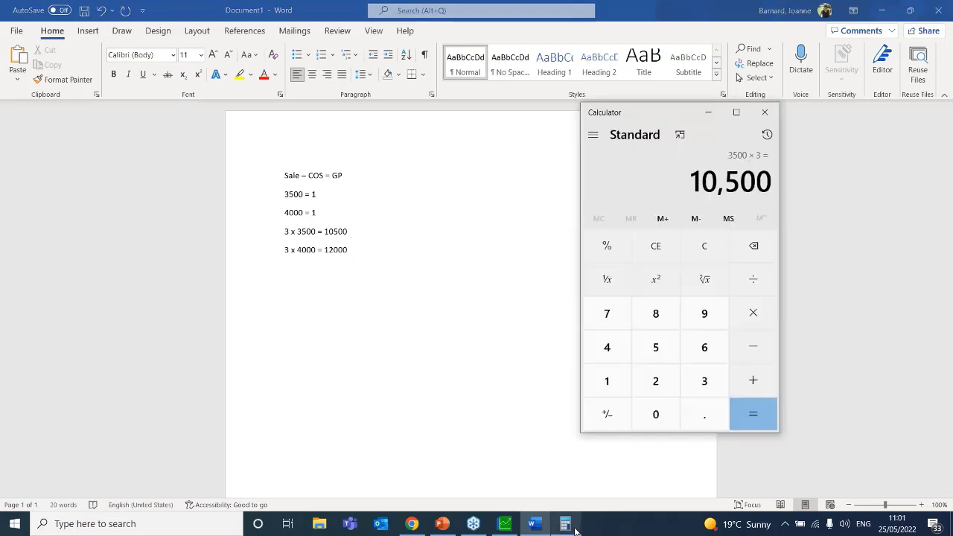
pyautogui.click(753, 380)
pyautogui.click(614, 382)
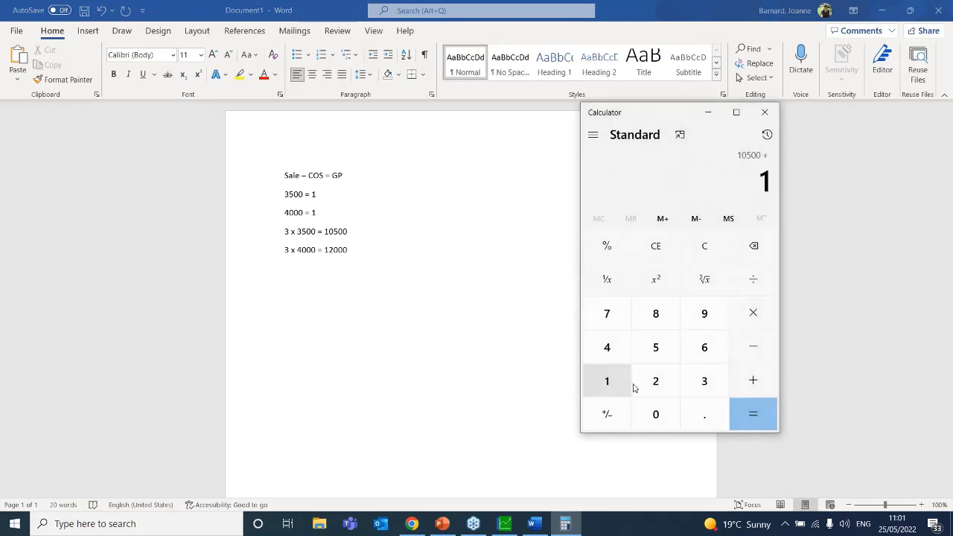
pyautogui.click(640, 388)
pyautogui.click(663, 421)
pyautogui.click(662, 421)
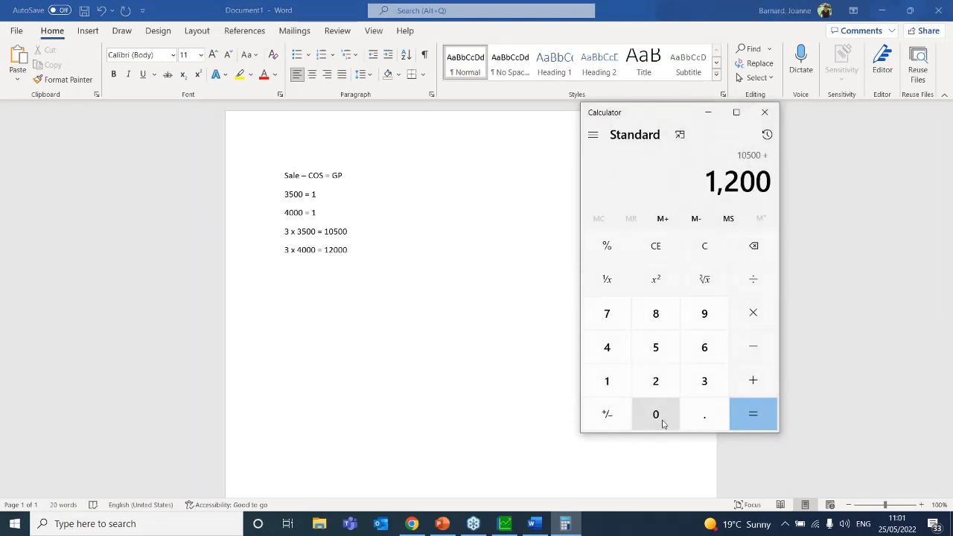
pyautogui.click(662, 421)
pyautogui.click(739, 417)
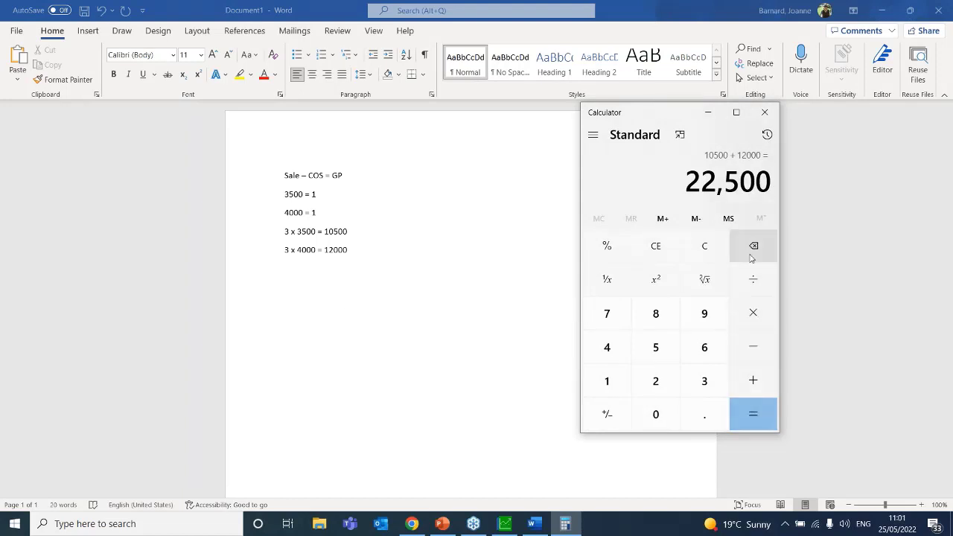
# Divide the 22,500 total by 6 and type the 3750 result into Word
pyautogui.click(752, 276)
pyautogui.click(715, 340)
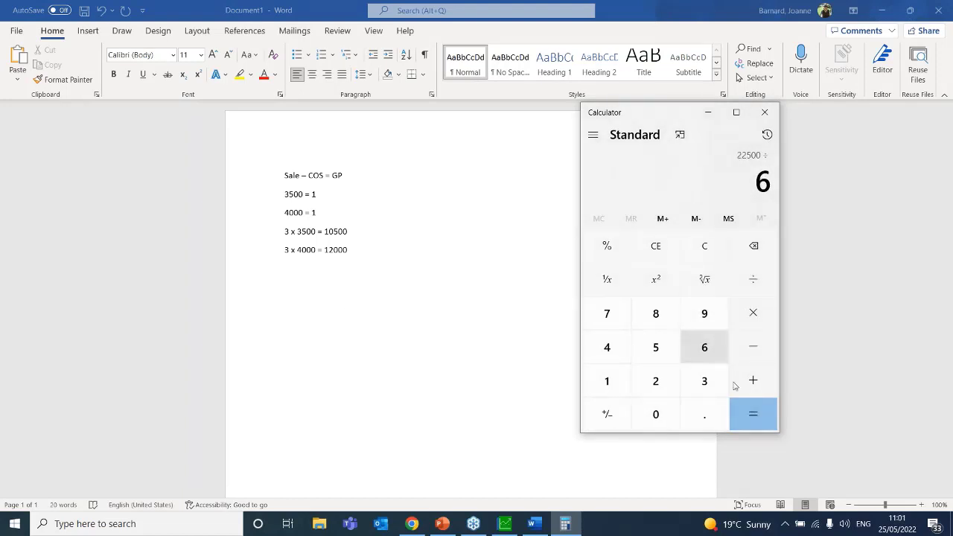
pyautogui.click(765, 417)
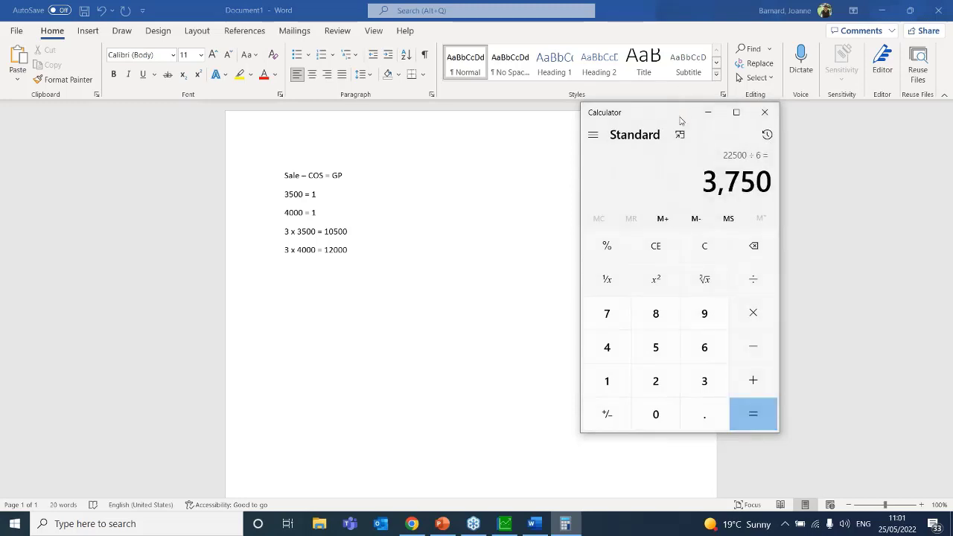
pyautogui.moveTo(675, 111); pyautogui.dragTo(582, 117)
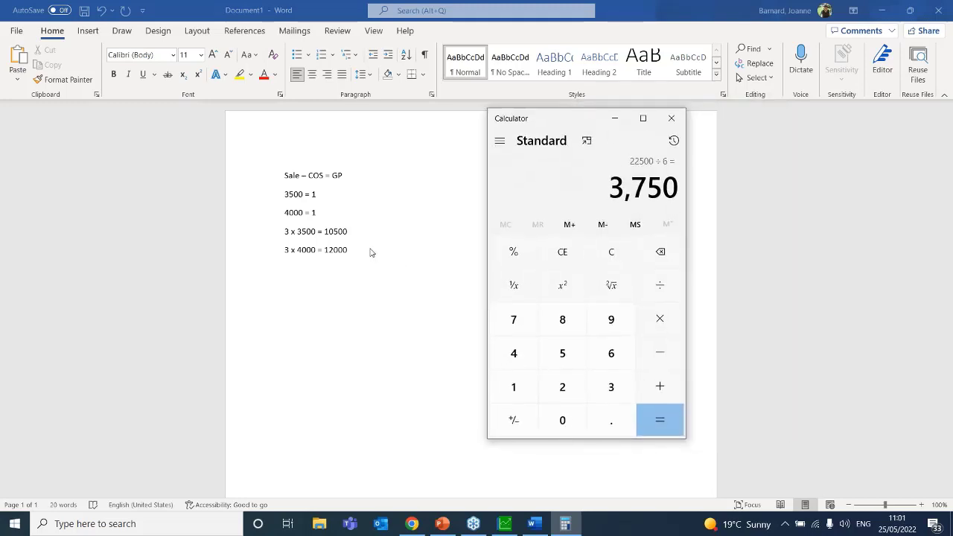
pyautogui.hotkey('alt', 'Tab')
pyautogui.write('3750')
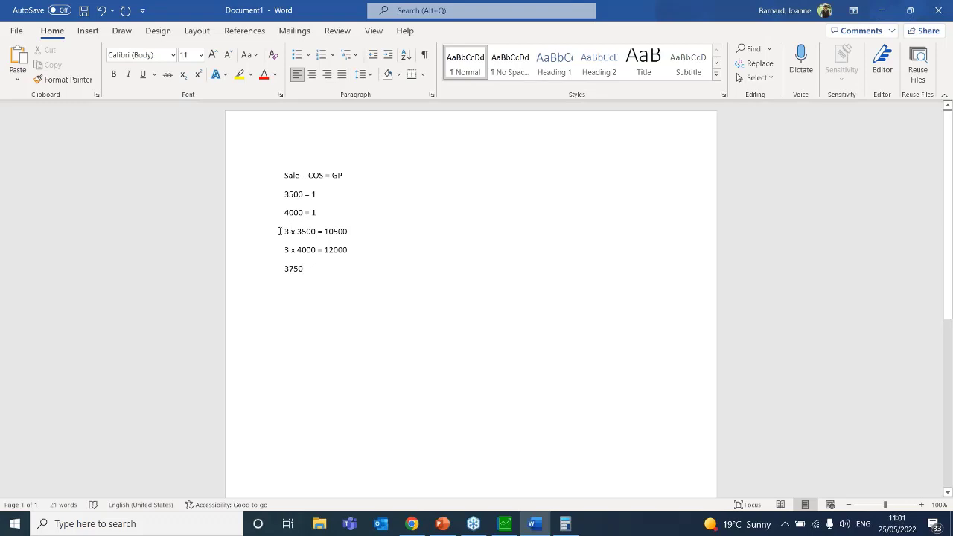
# Add a new line '3500 =250' below the 3750 line
pyautogui.tripleClick(354, 229)
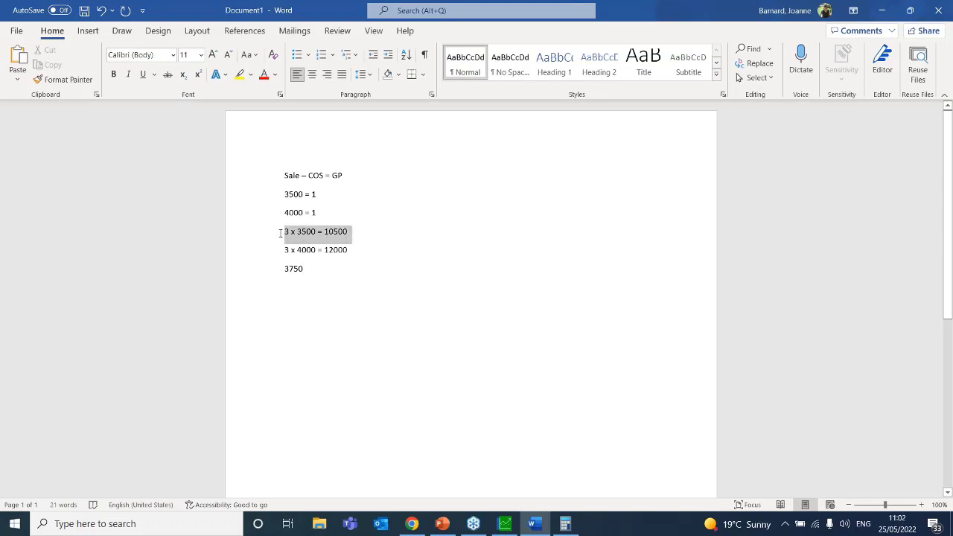
pyautogui.tripleClick(303, 269)
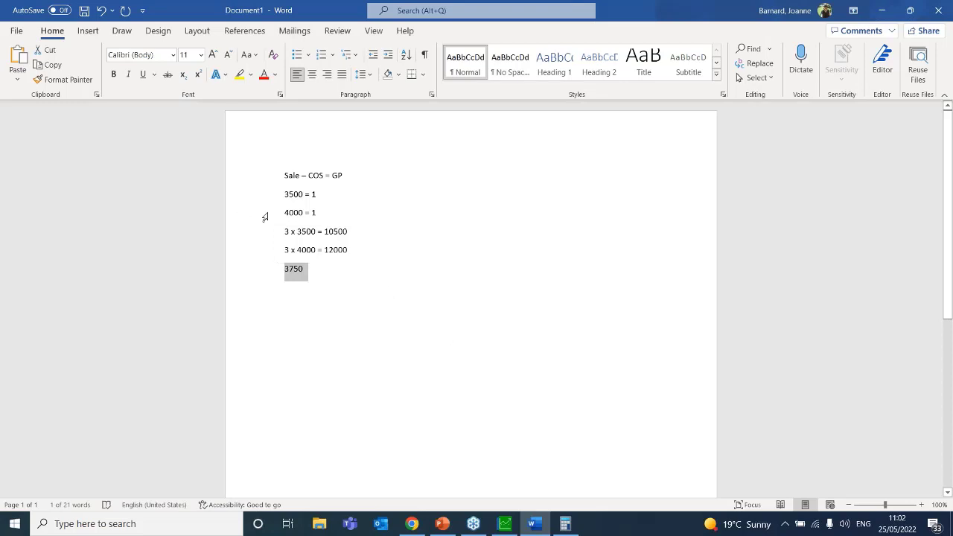
pyautogui.click(337, 269)
pyautogui.press('Return')
pyautogui.write('3500')
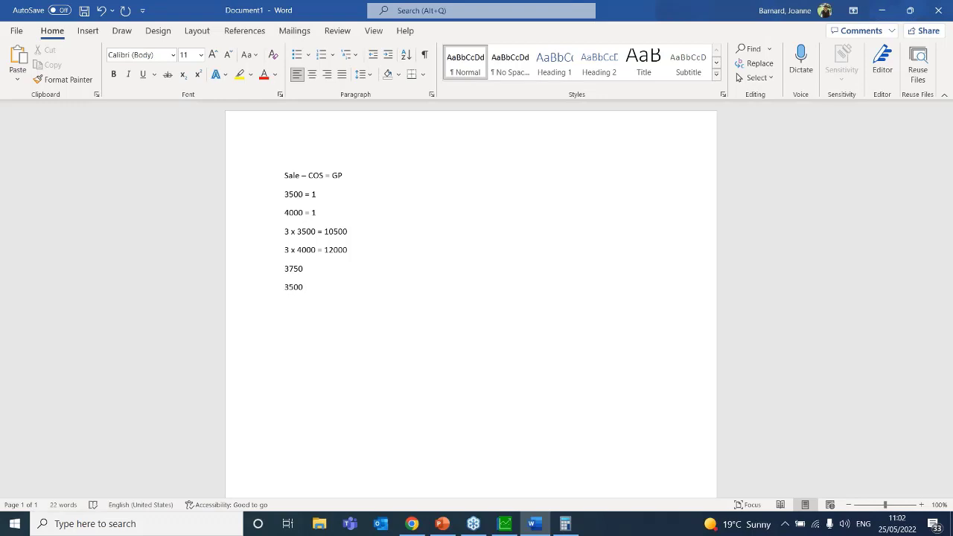
pyautogui.write(' =250')
# Highlight 250, GP and the calculation lines while explaining them
pyautogui.moveTo(328, 289); pyautogui.dragTo(308, 289)
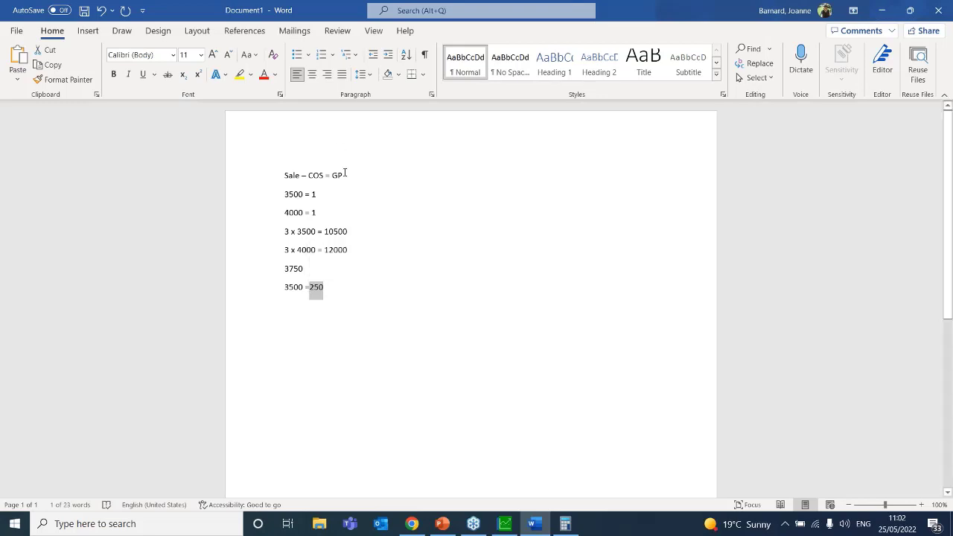
pyautogui.moveTo(344, 175); pyautogui.dragTo(335, 173)
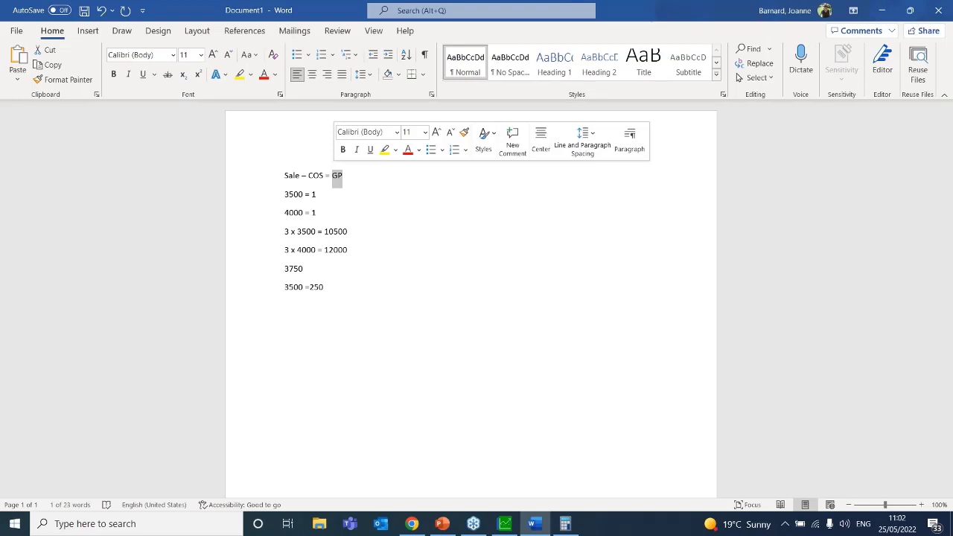
pyautogui.moveTo(327, 288); pyautogui.dragTo(270, 176)
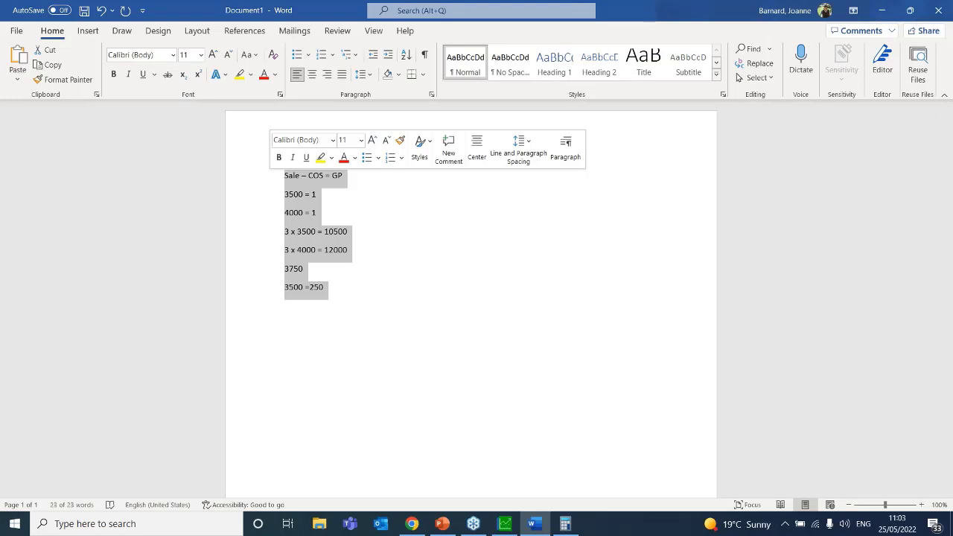
pyautogui.click(329, 287)
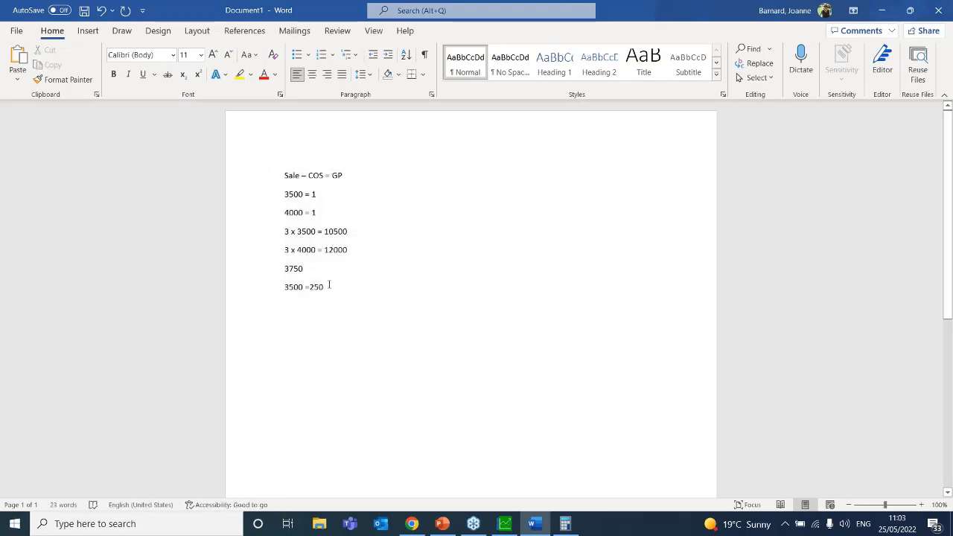
pyautogui.moveTo(329, 286); pyautogui.dragTo(263, 134)
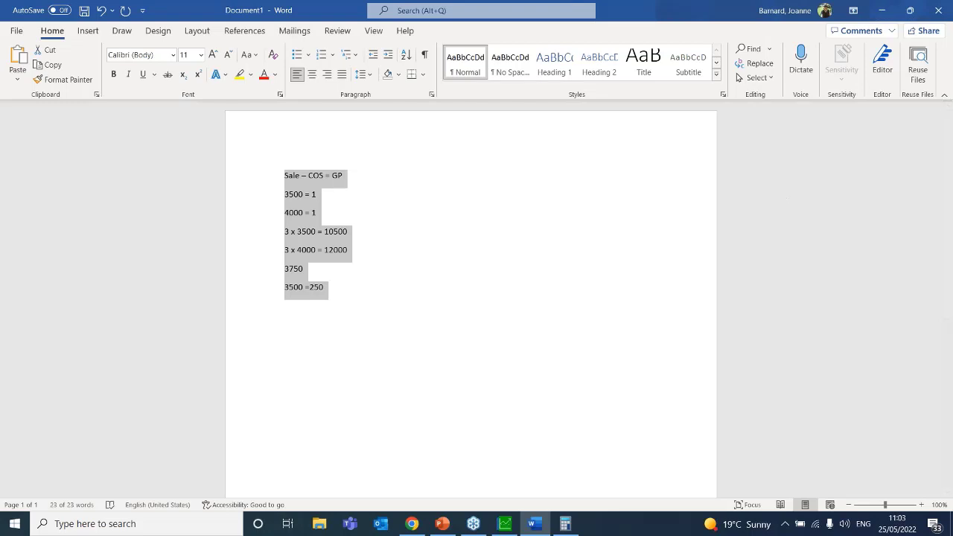
pyautogui.click(765, 201)
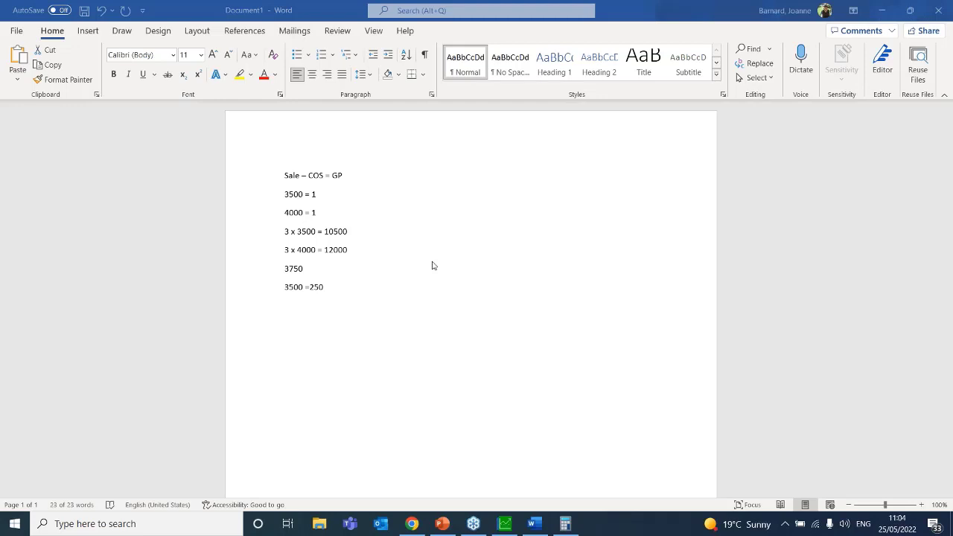
# Clear the 3,750 display and compute -25 × 300 in Calculator
pyautogui.click(572, 525)
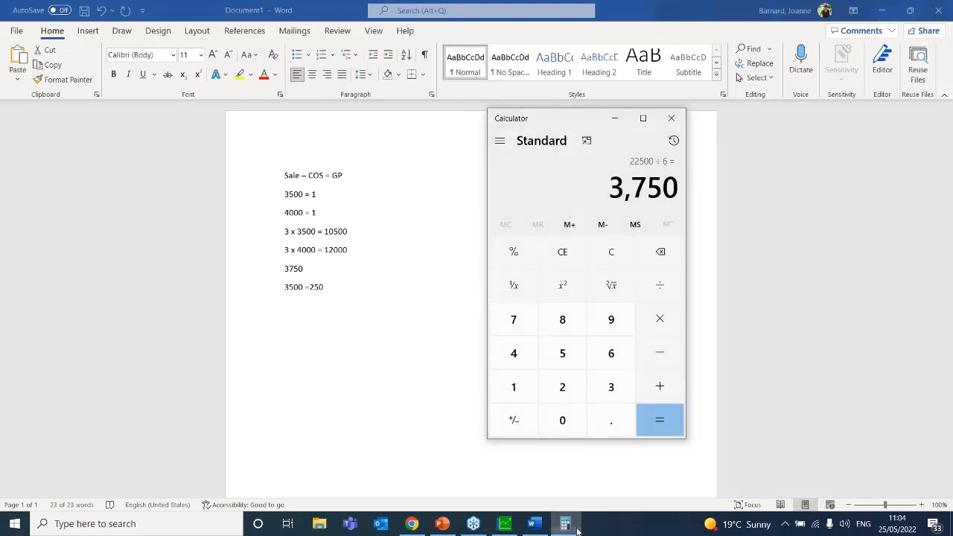
pyautogui.click(563, 132)
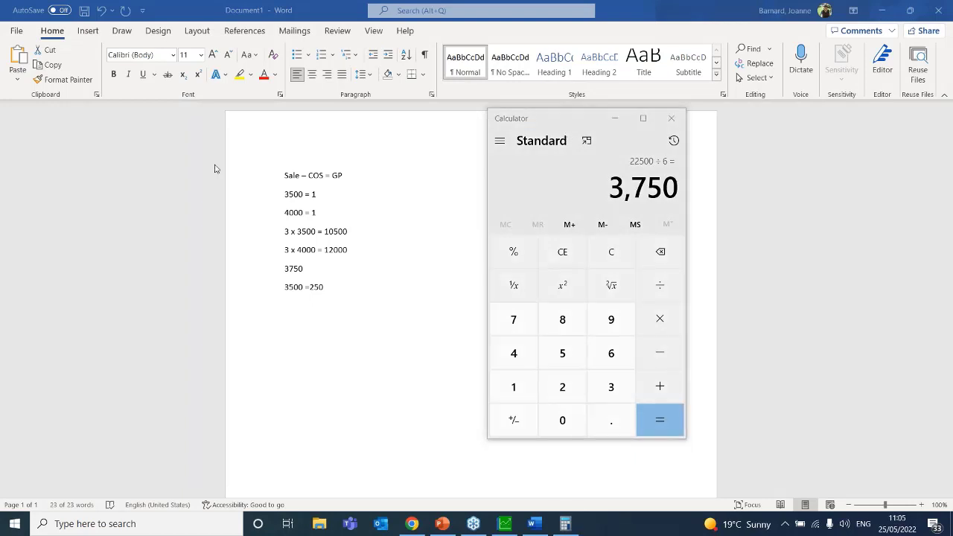
pyautogui.click(625, 257)
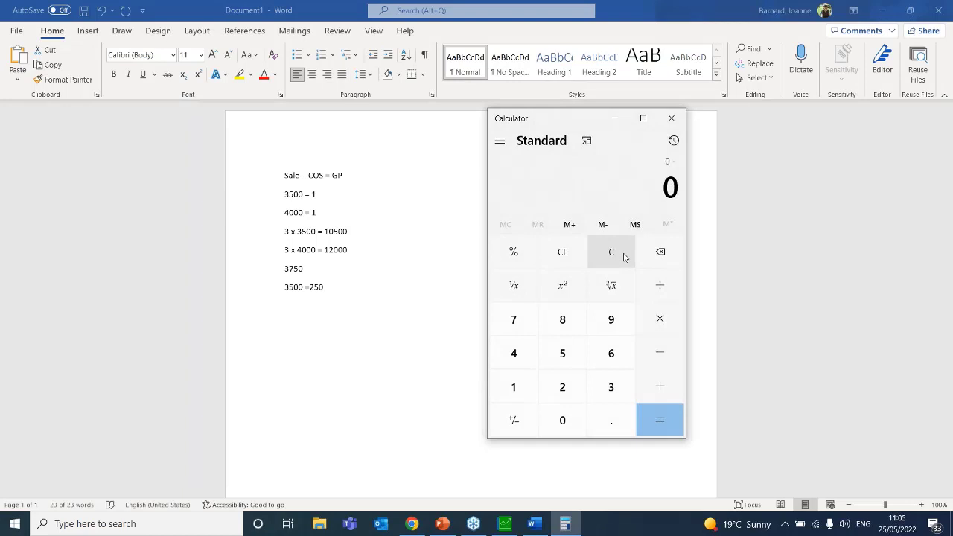
pyautogui.write('25')
pyautogui.click(517, 420)
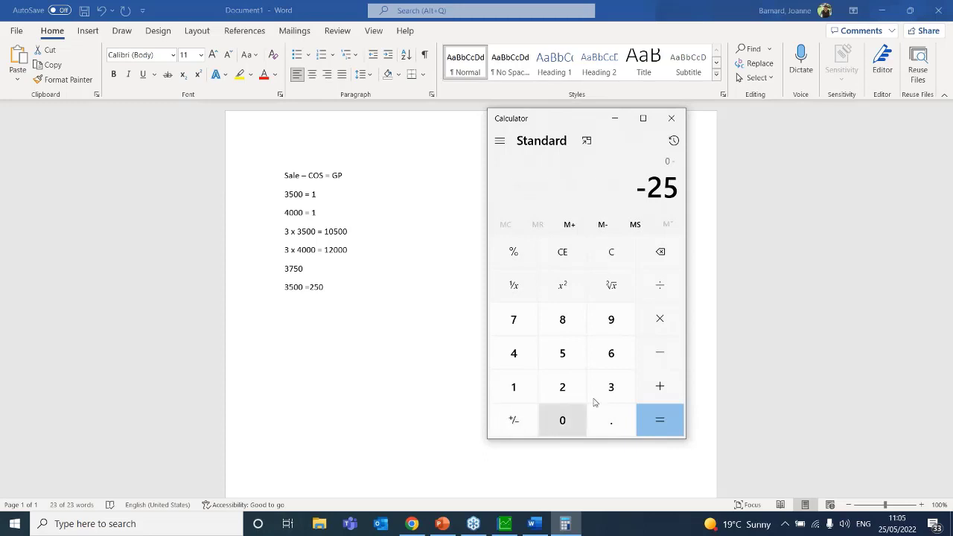
pyautogui.click(661, 320)
pyautogui.click(612, 387)
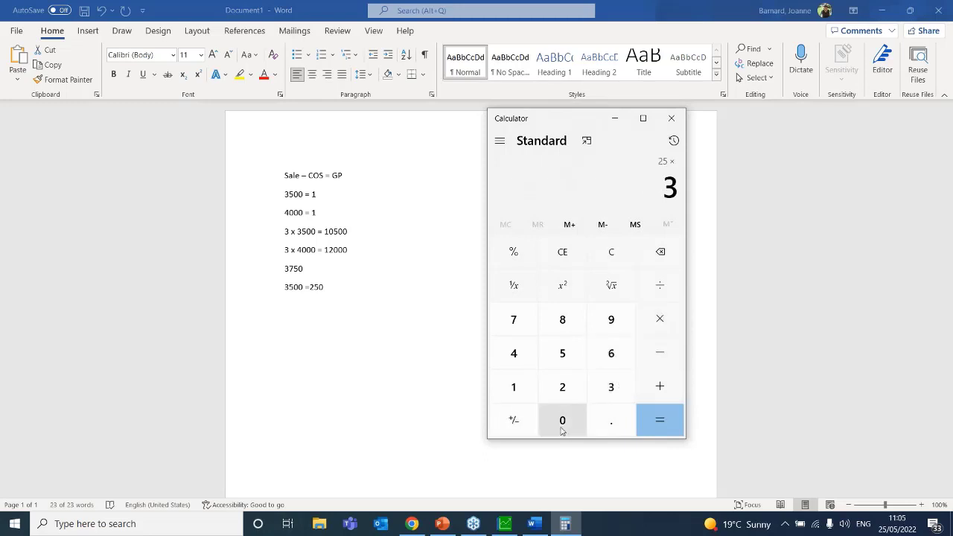
pyautogui.click(562, 428)
pyautogui.click(561, 428)
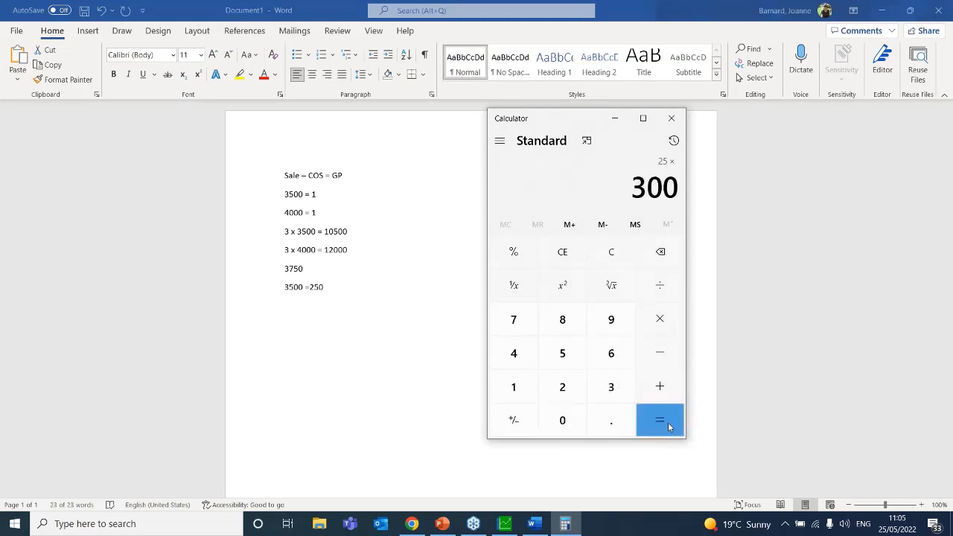
pyautogui.click(667, 422)
# Make the 7,500 result negative, clear the display and close Calculator
pyautogui.click(518, 430)
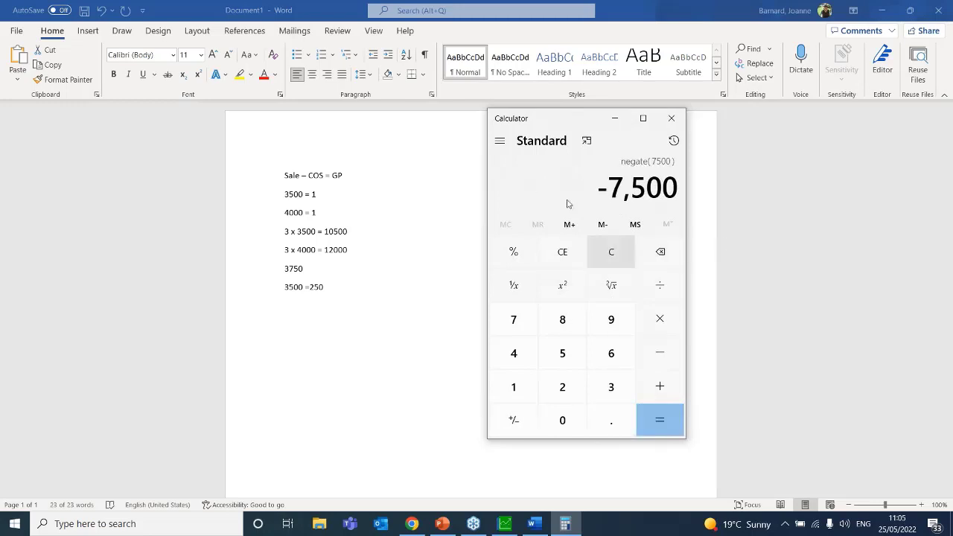
pyautogui.click(607, 251)
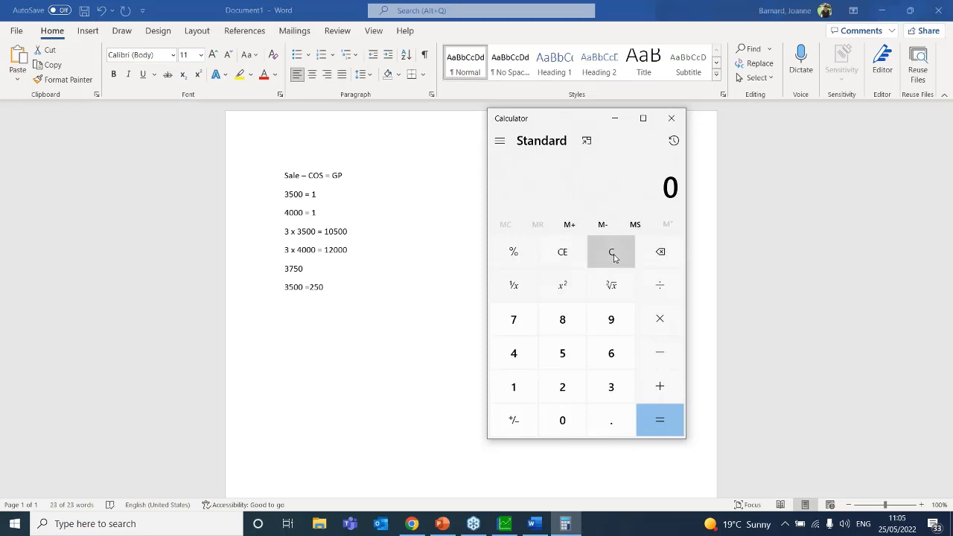
pyautogui.click(678, 117)
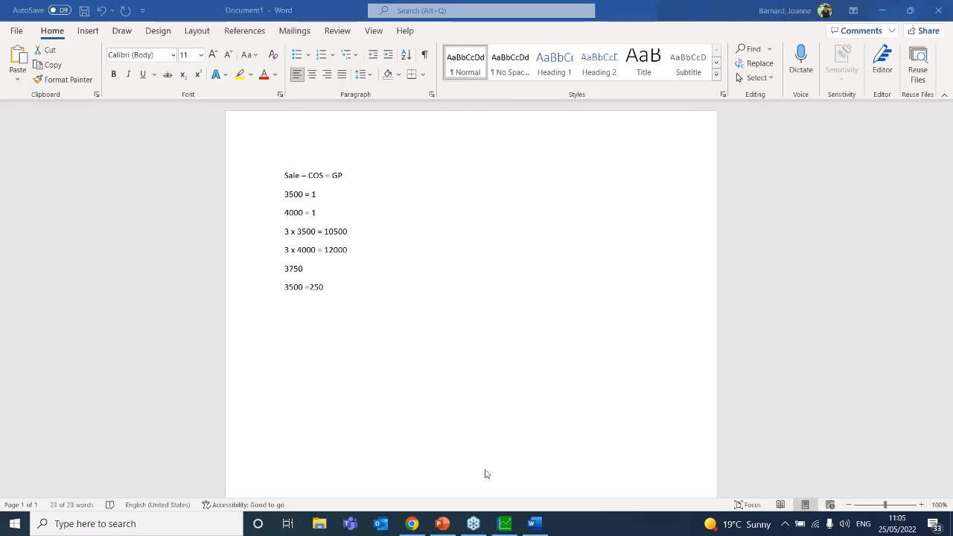
# Close Pastel's Edit Inventory window, look at the View menu, and return to Word
pyautogui.click(504, 523)
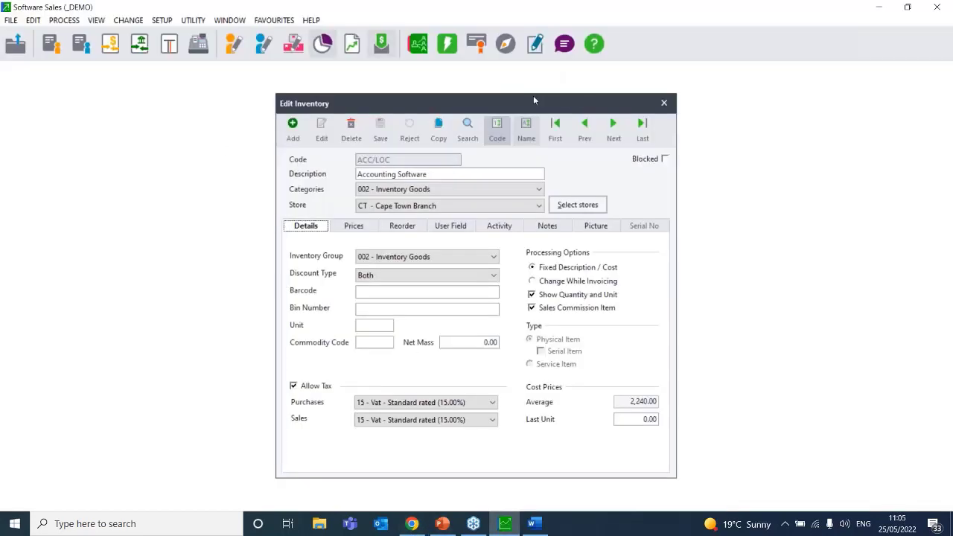
pyautogui.click(664, 103)
pyautogui.click(97, 21)
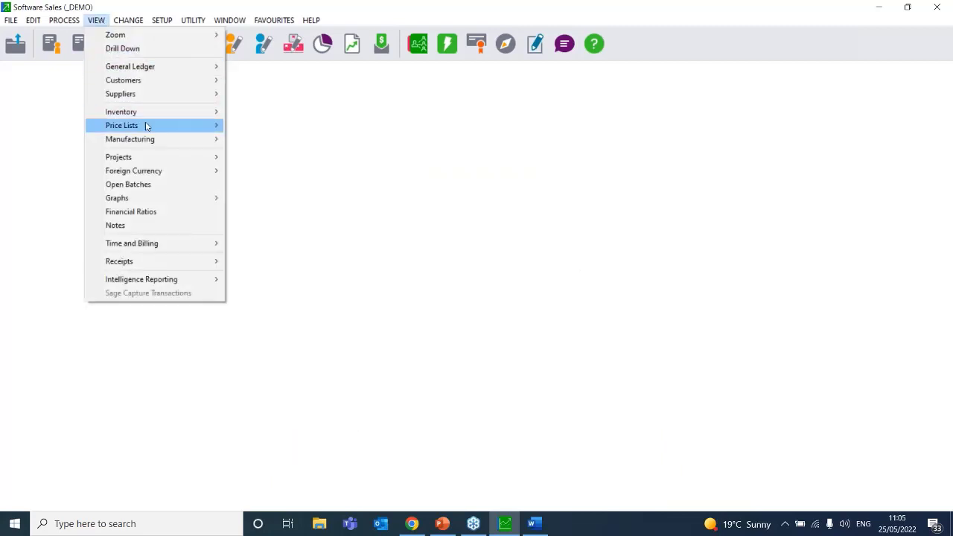
pyautogui.moveTo(147, 111)
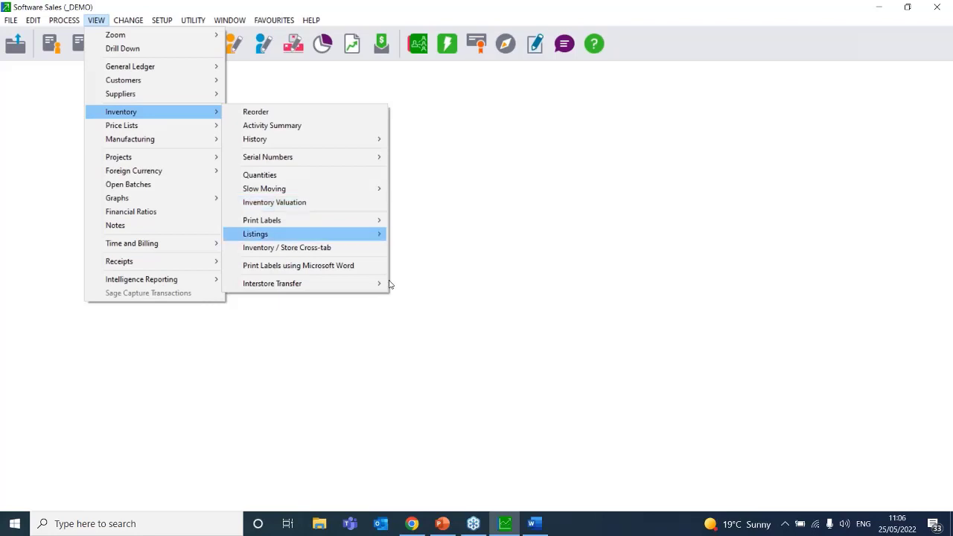
pyautogui.click(531, 524)
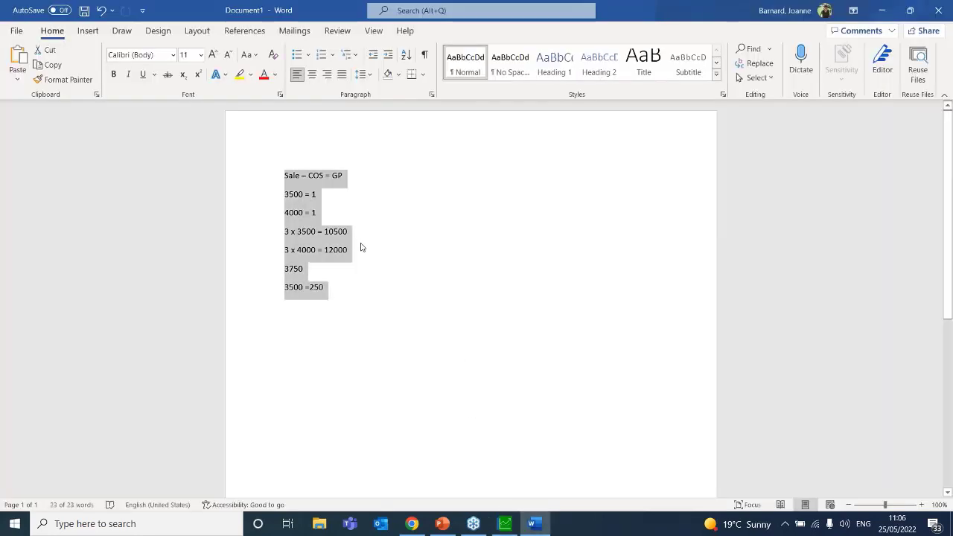
# Replace the calculations with 'Input value on supplier invoice = Actual cost'
pyautogui.press('BackSpace')
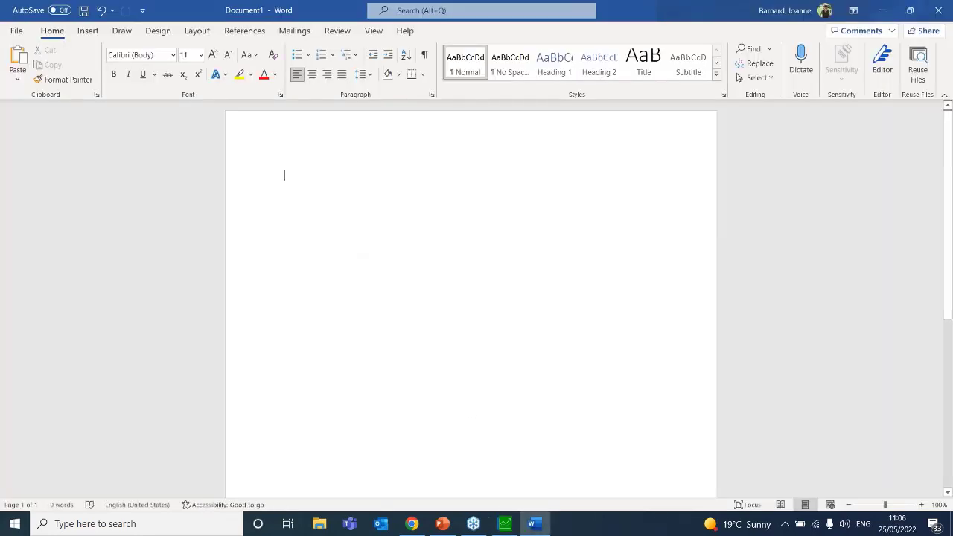
pyautogui.write('Input ')
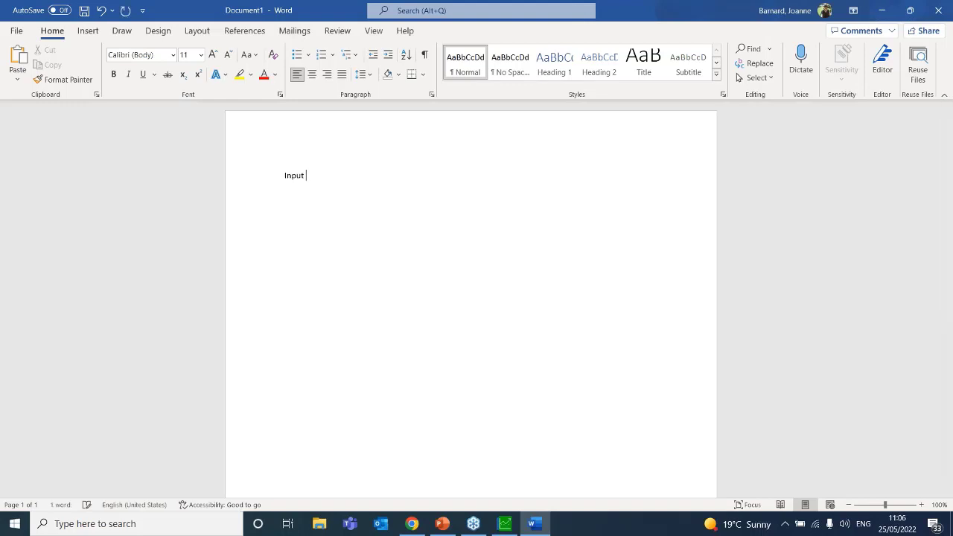
pyautogui.write('v')
pyautogui.press('BackSpace')
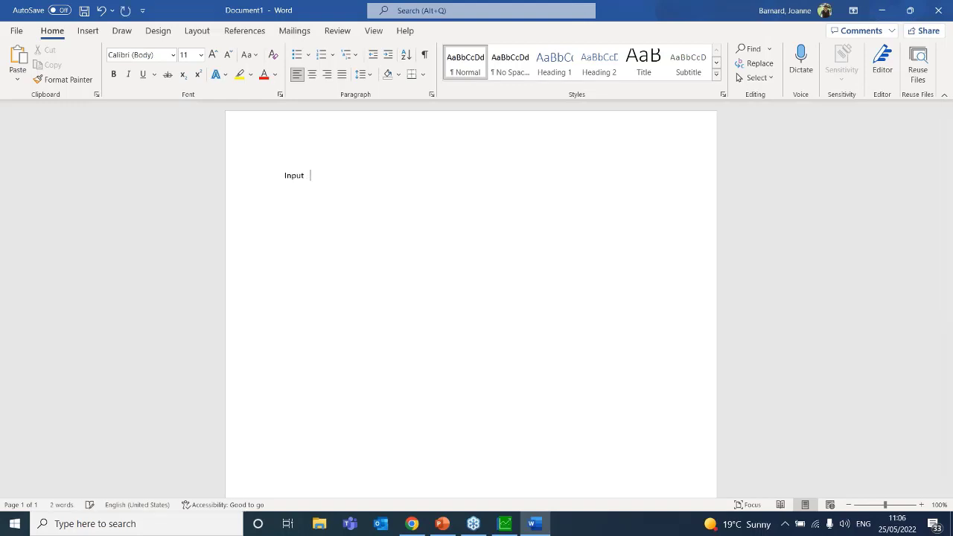
pyautogui.write('value on supplier invoice = Actual cost')
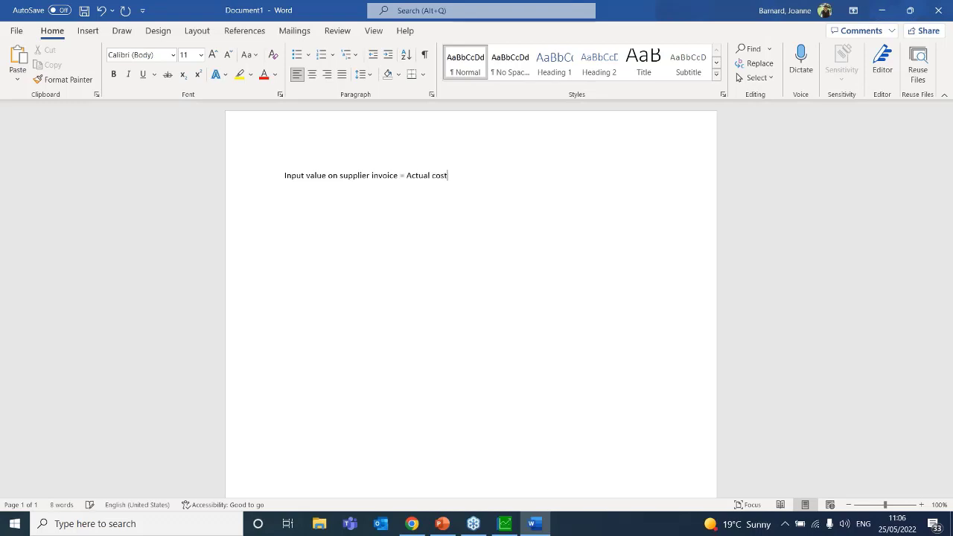
pyautogui.press('Return')
# Add 'Sell an item = average cost' and begin '% based off of' on the next line
pyautogui.write('Sell an item =')
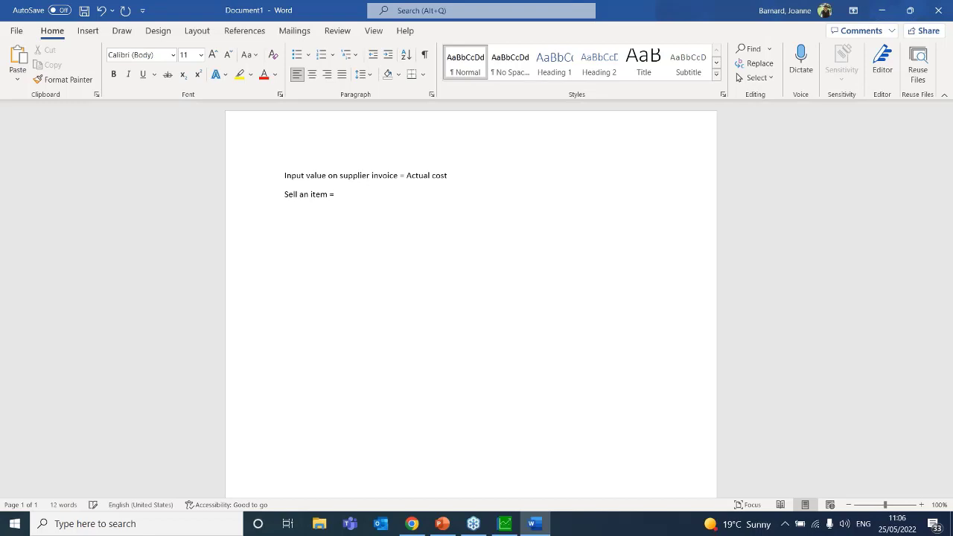
pyautogui.write('average cost')
pyautogui.press('Return')
pyautogui.write('% of')
pyautogui.press('BackSpace')
pyautogui.press('BackSpace')
pyautogui.press('BackSpace')
pyautogui.write('bas')
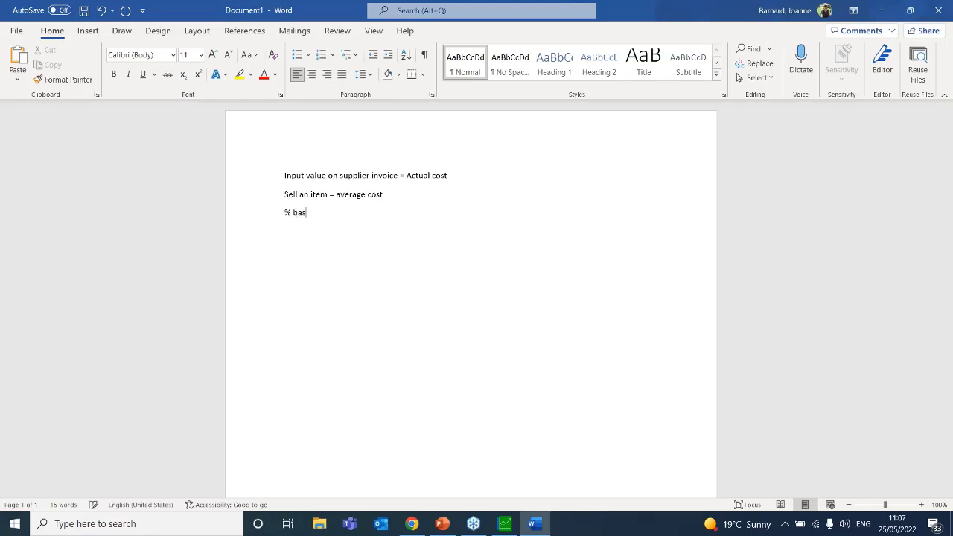
pyautogui.write('ed off of Turn over')
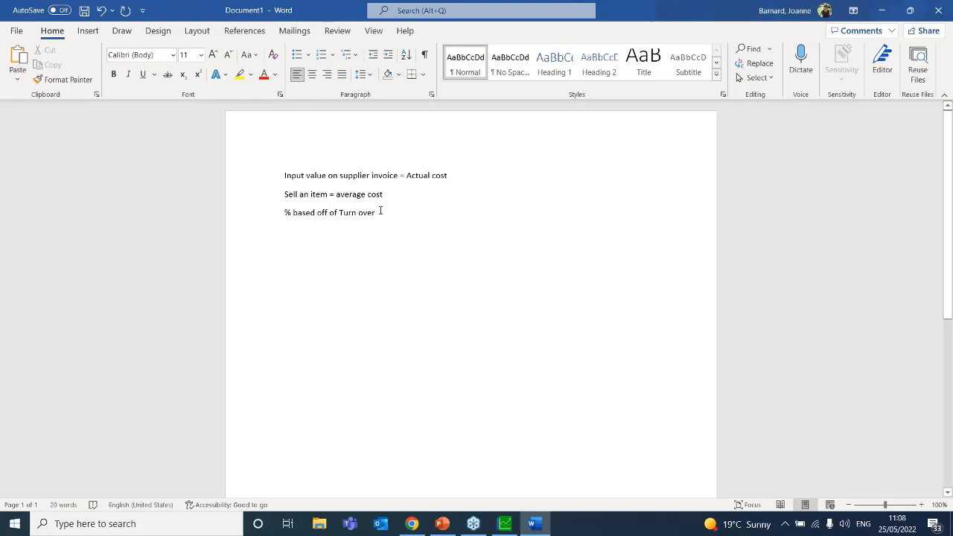
# Complete the third line as '% based off of Turn over' and start a new line
pyautogui.press('Return')
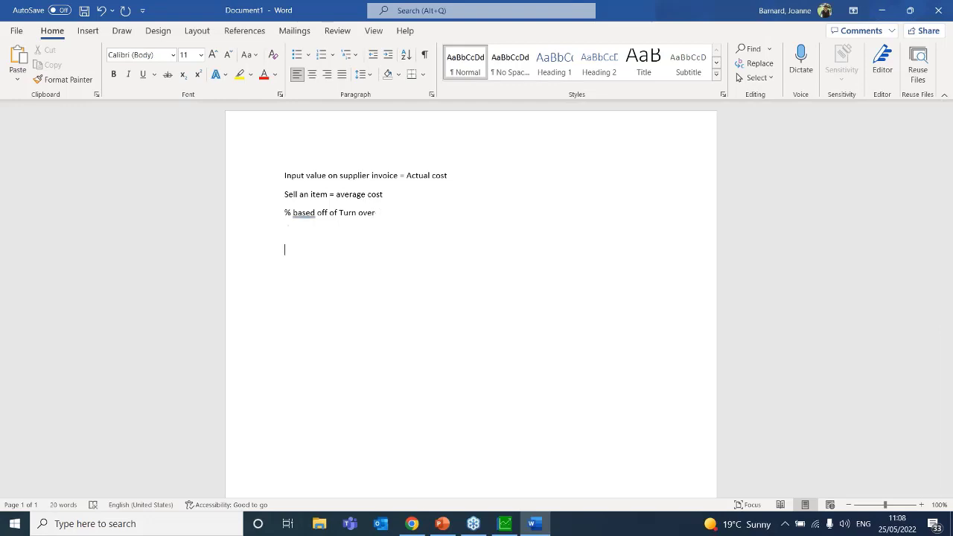
# Type 'Additional costs' on the new line and select it
pyautogui.write('Additional costs')
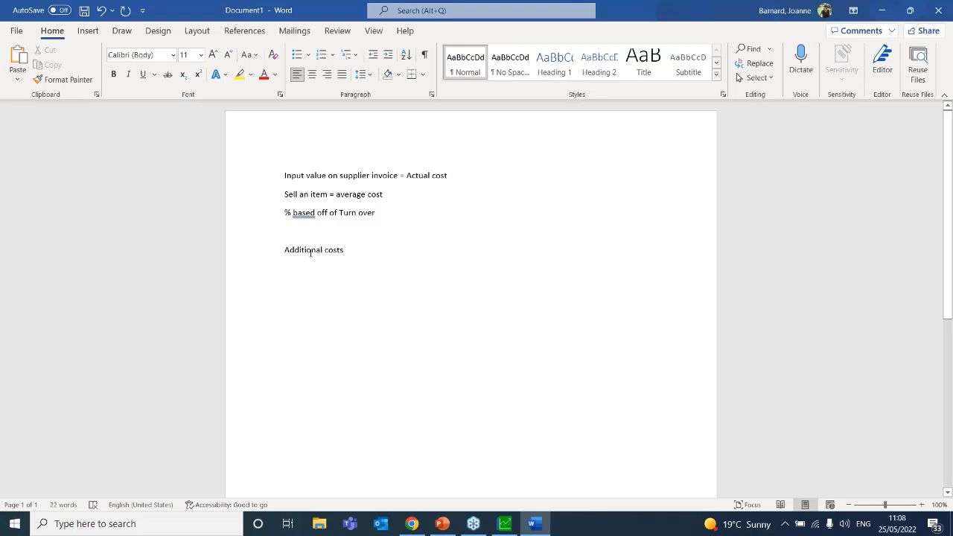
pyautogui.moveTo(349, 252); pyautogui.dragTo(236, 246)
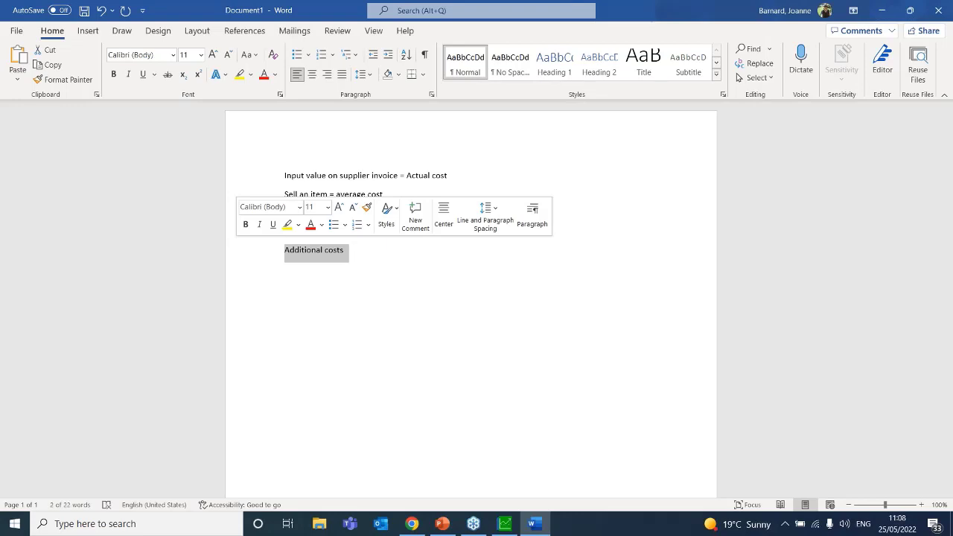
# Close Word's Document1, choosing Don't Save to discard the cost notes
pyautogui.click(357, 250)
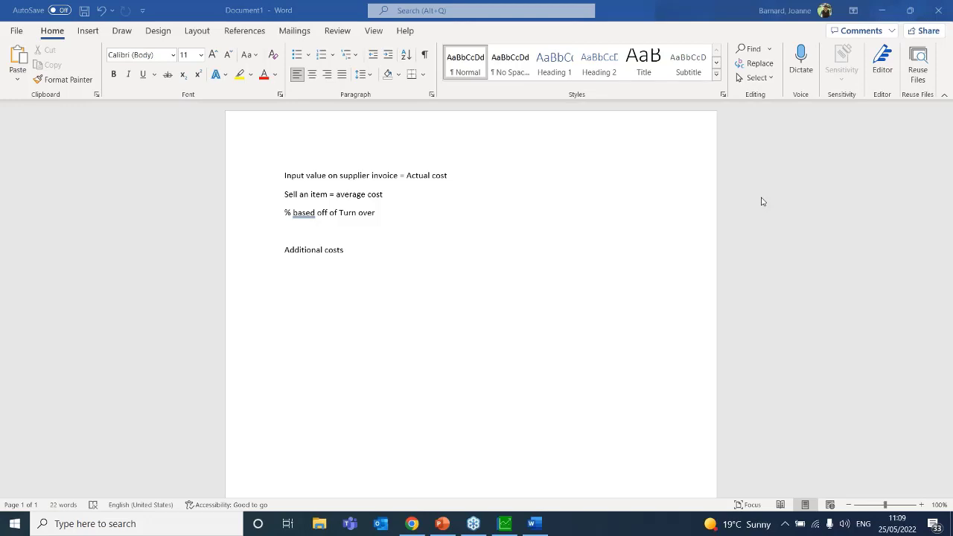
pyautogui.click(569, 253)
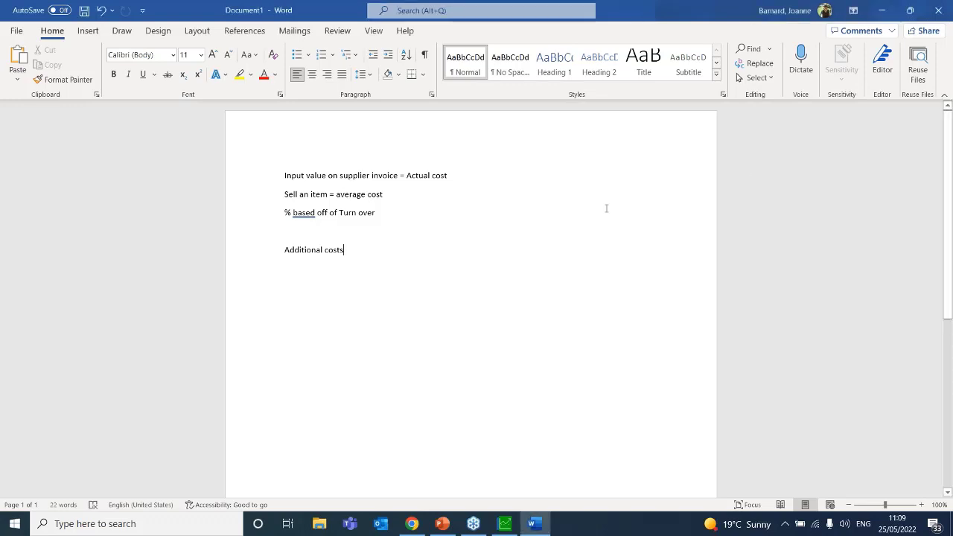
pyautogui.click(938, 10)
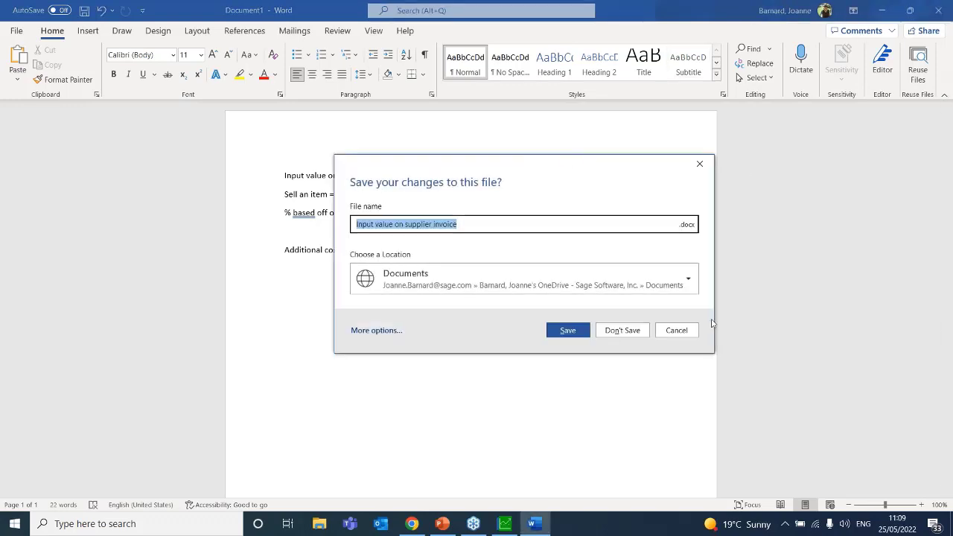
pyautogui.click(621, 331)
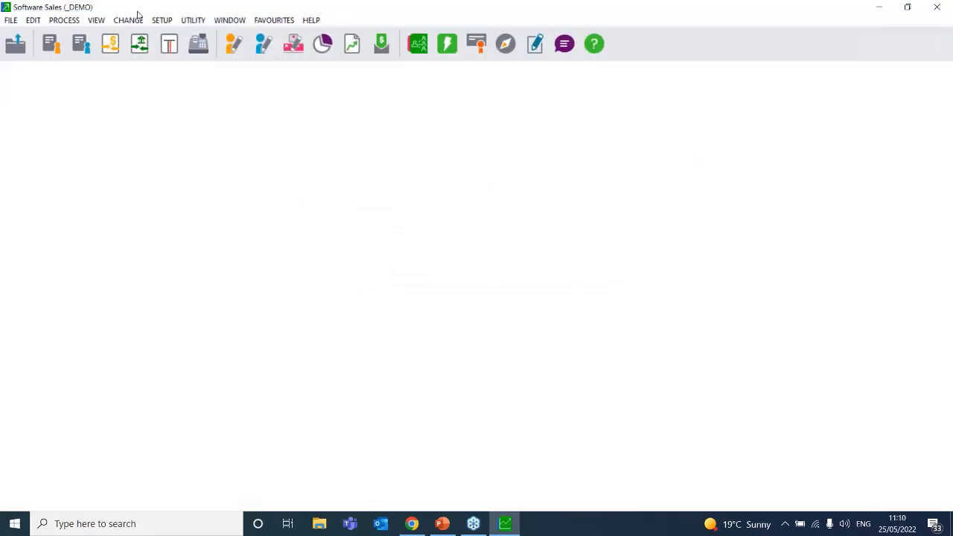
# Open Inventory from Pastel's SETUP menu to reach the password prompt
pyautogui.click(162, 20)
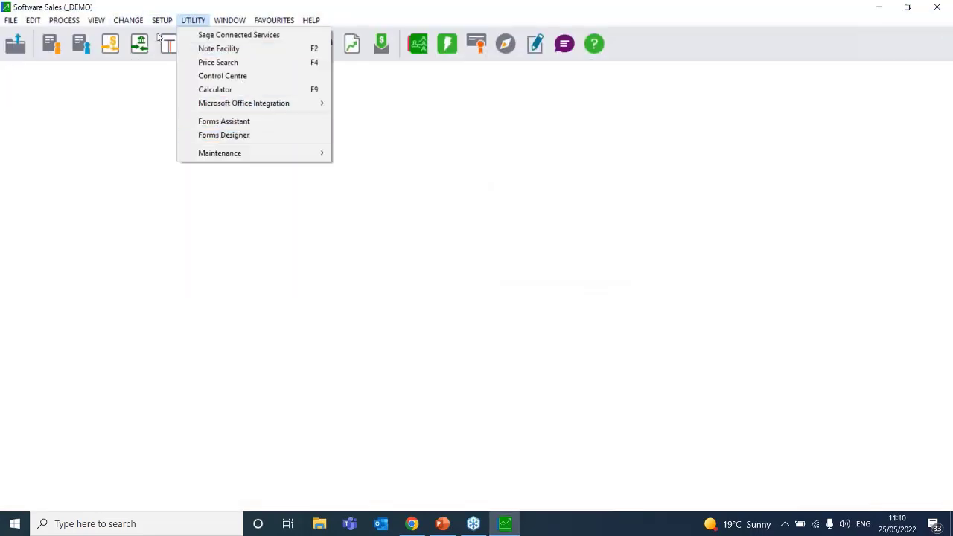
pyautogui.moveTo(164, 21)
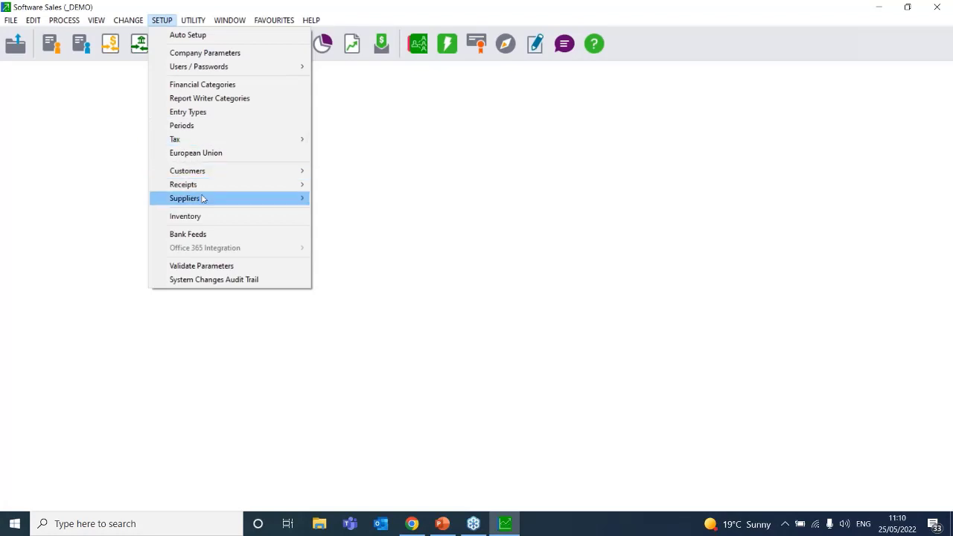
pyautogui.click(216, 216)
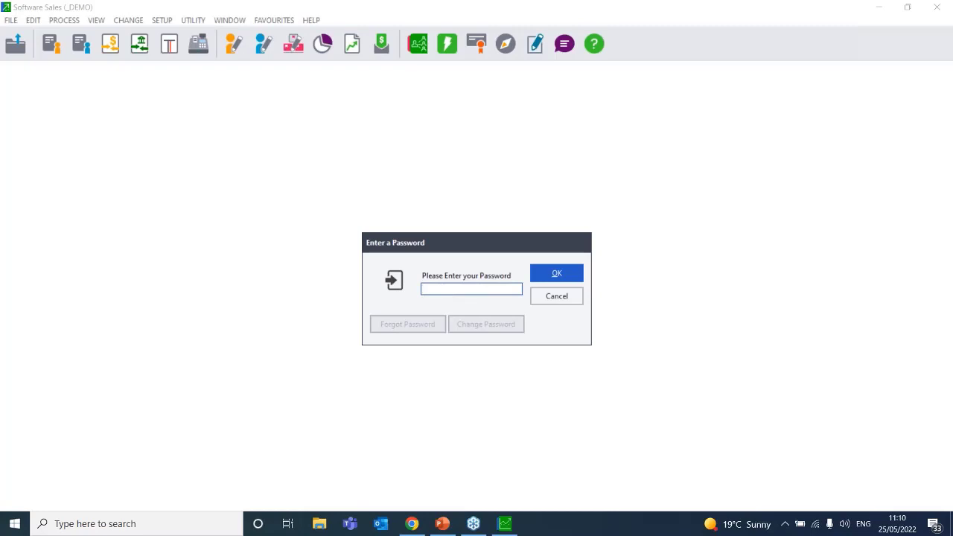
# Enter the password, then tick and untick Make Average Cost 0.00 When Zero on Hand
pyautogui.write('••••')
pyautogui.press('Return')
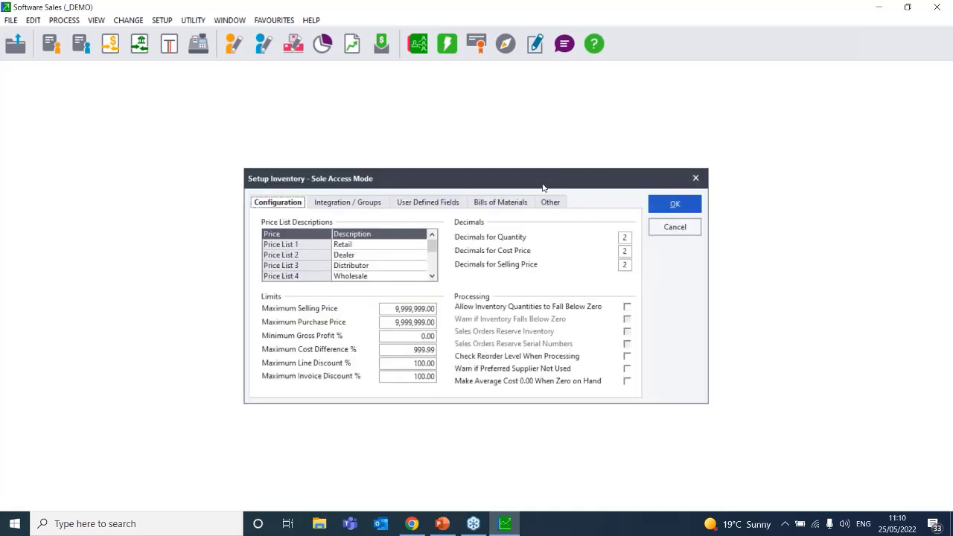
pyautogui.moveTo(543, 176); pyautogui.dragTo(598, 246)
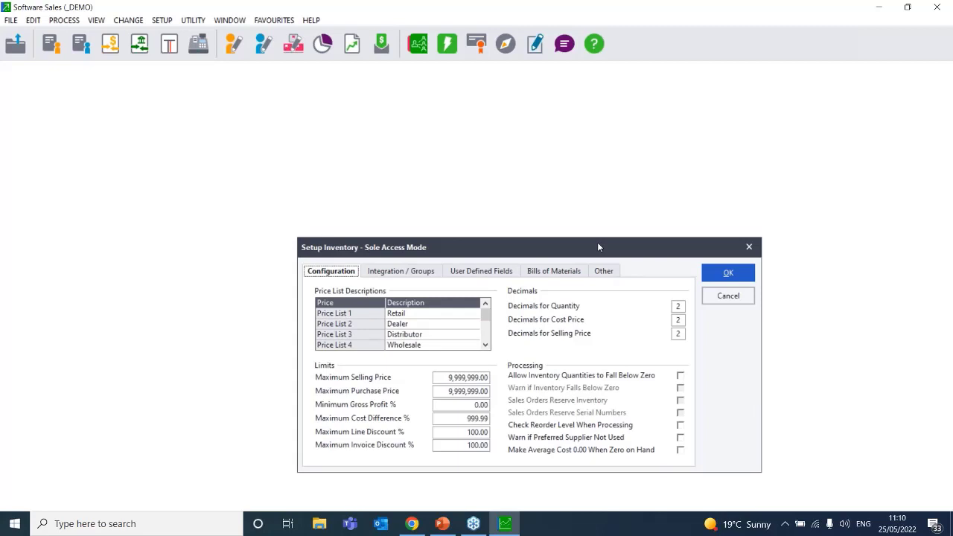
pyautogui.click(679, 451)
pyautogui.click(769, 60)
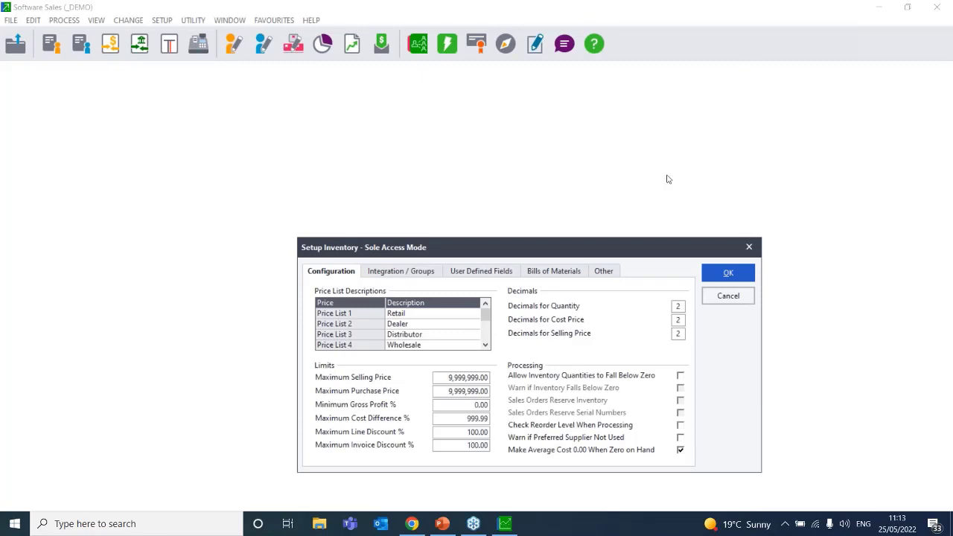
pyautogui.click(680, 450)
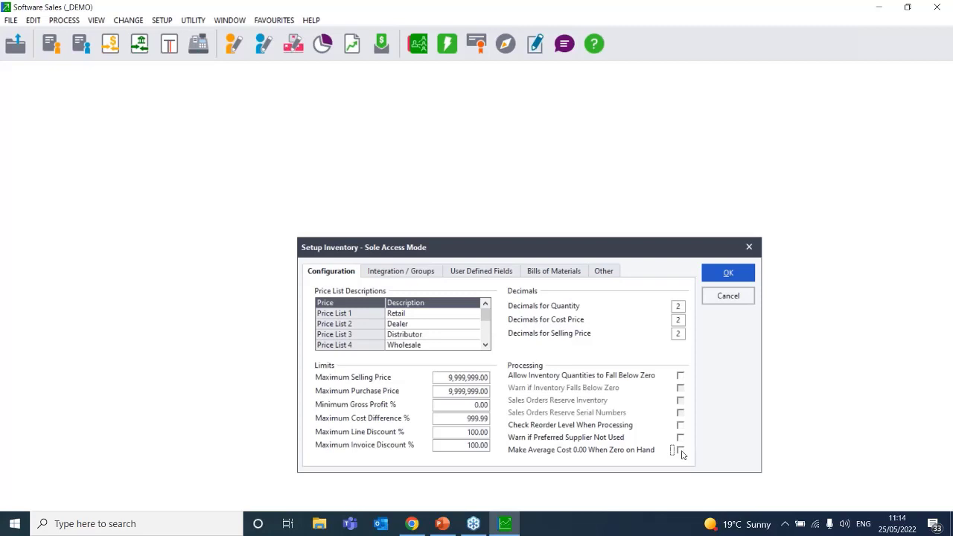
# Accept the inventory configuration and close Setup Inventory, leaving the Software Sales (_DEMO) company window
pyautogui.click(728, 273)
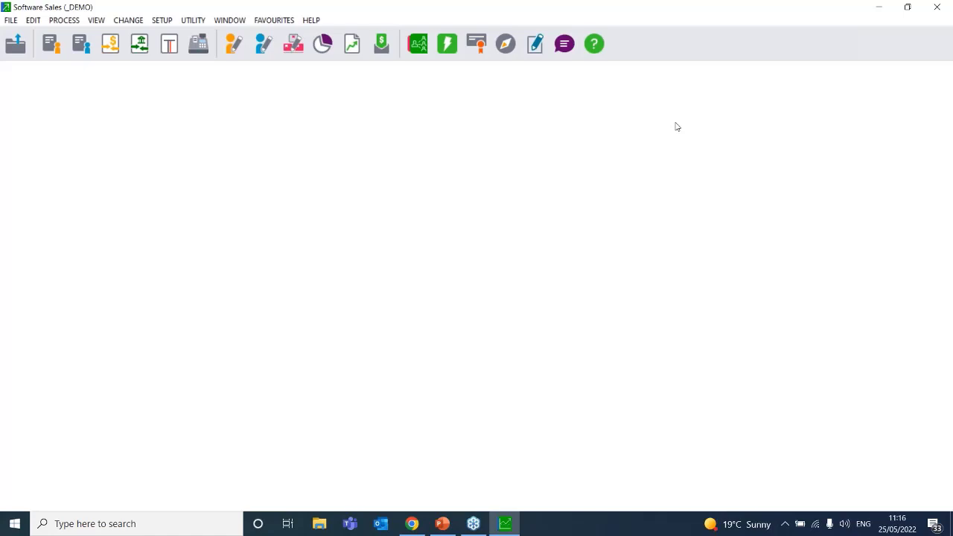
pyautogui.click(476, 43)
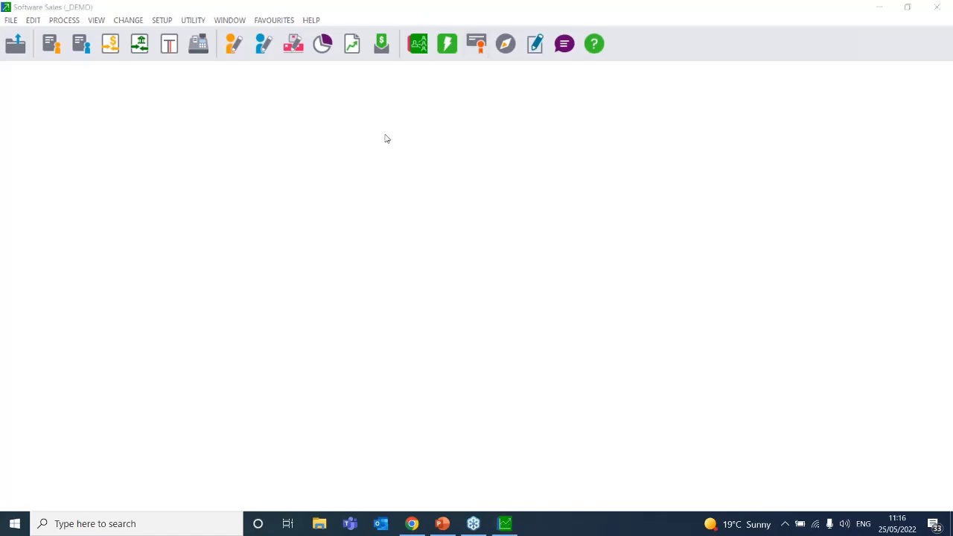
# In Setup Inventory's Integration / Groups tab, untick and retick General Ledger integration, accepting both notices
pyautogui.click(164, 21)
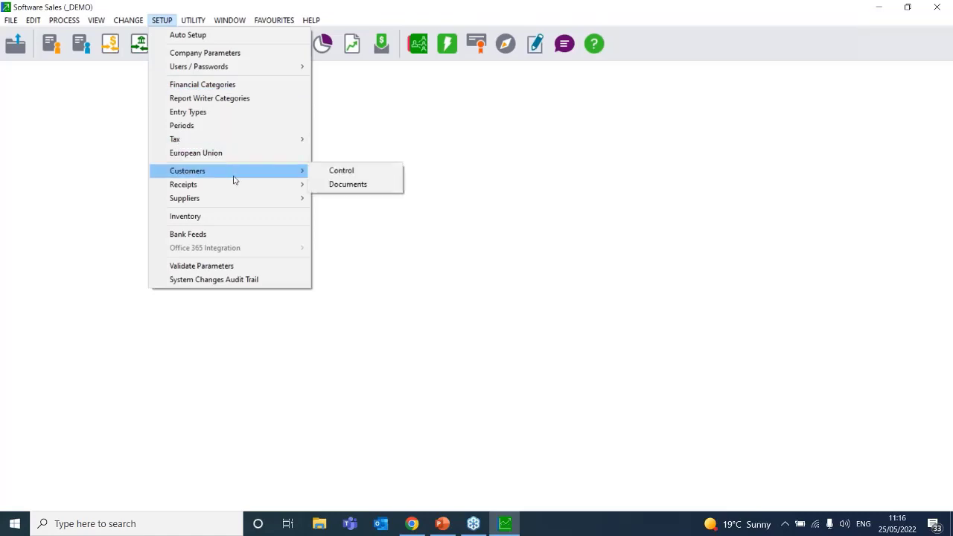
pyautogui.click(255, 216)
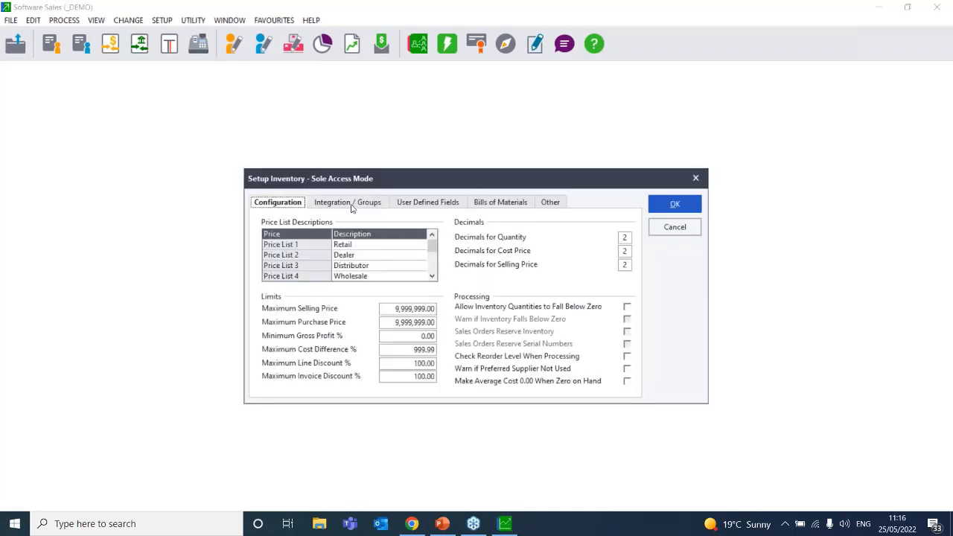
pyautogui.click(352, 204)
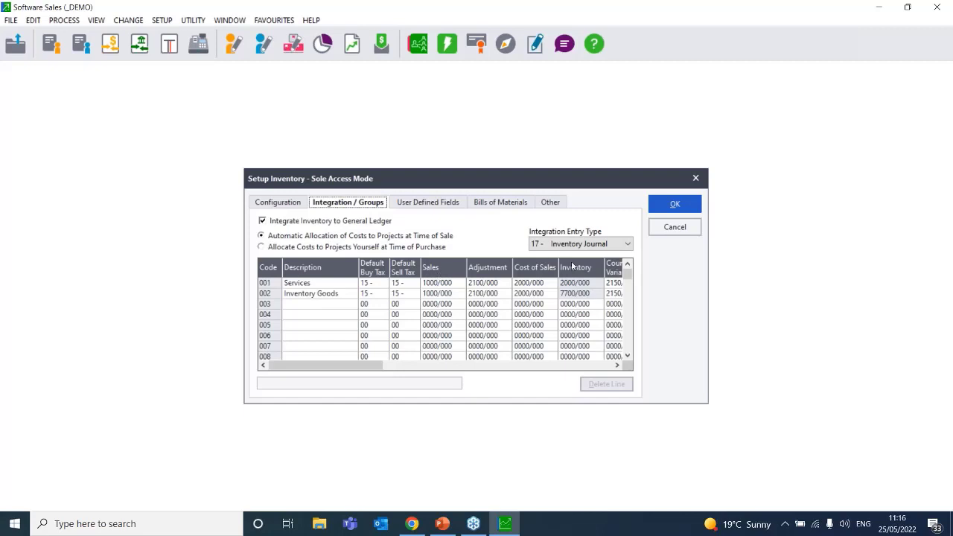
pyautogui.click(262, 221)
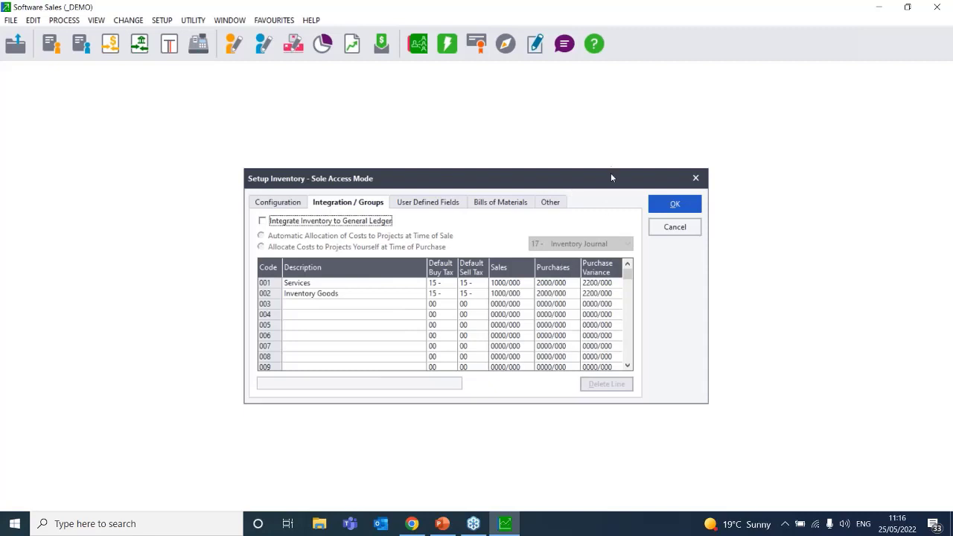
pyautogui.click(262, 221)
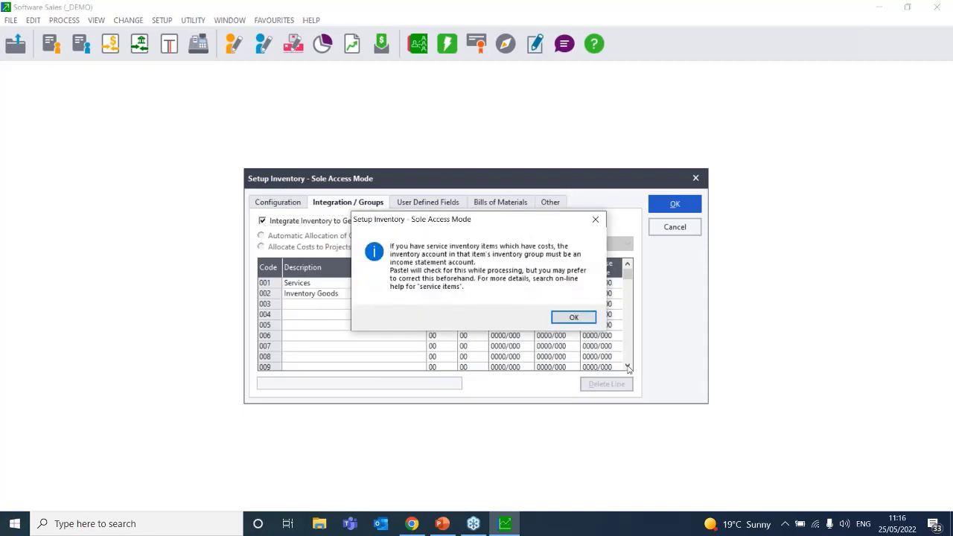
pyautogui.click(572, 318)
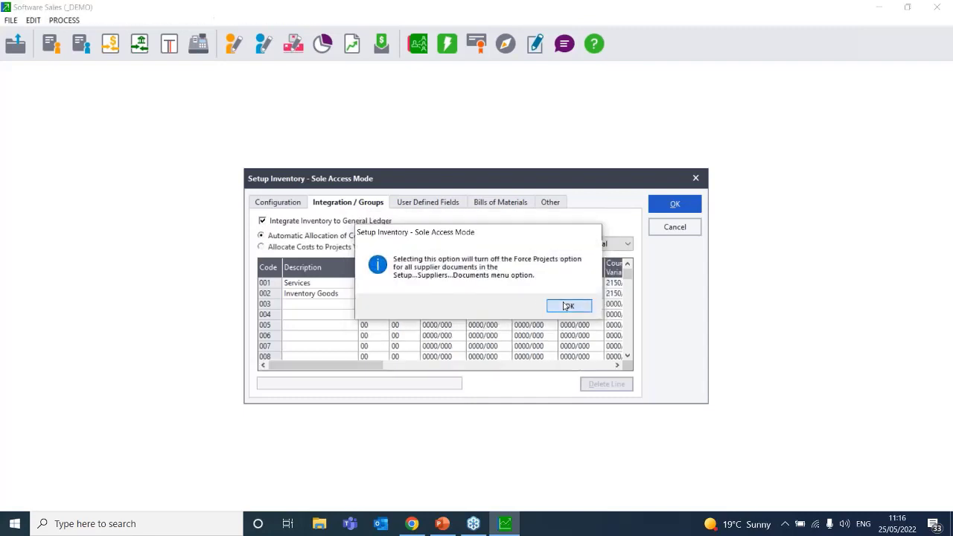
pyautogui.click(568, 305)
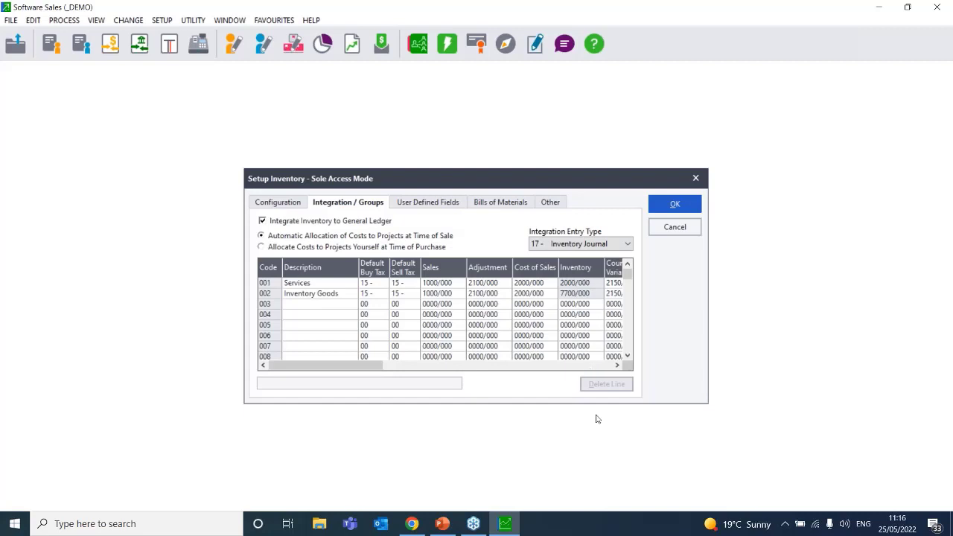
# Scroll the group grid across the account columns, then close Setup Inventory without saving changes
pyautogui.click(617, 366)
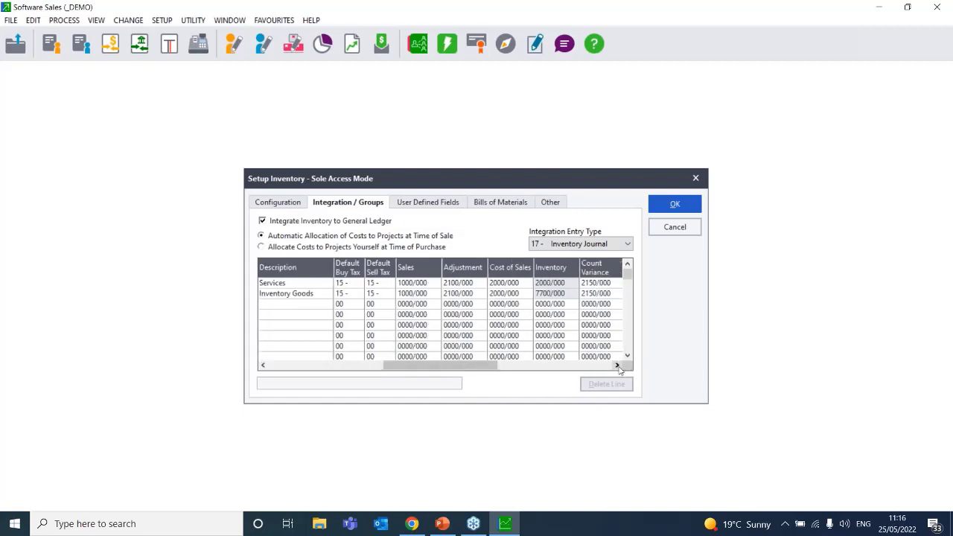
pyautogui.moveTo(566, 365); pyautogui.dragTo(327, 366)
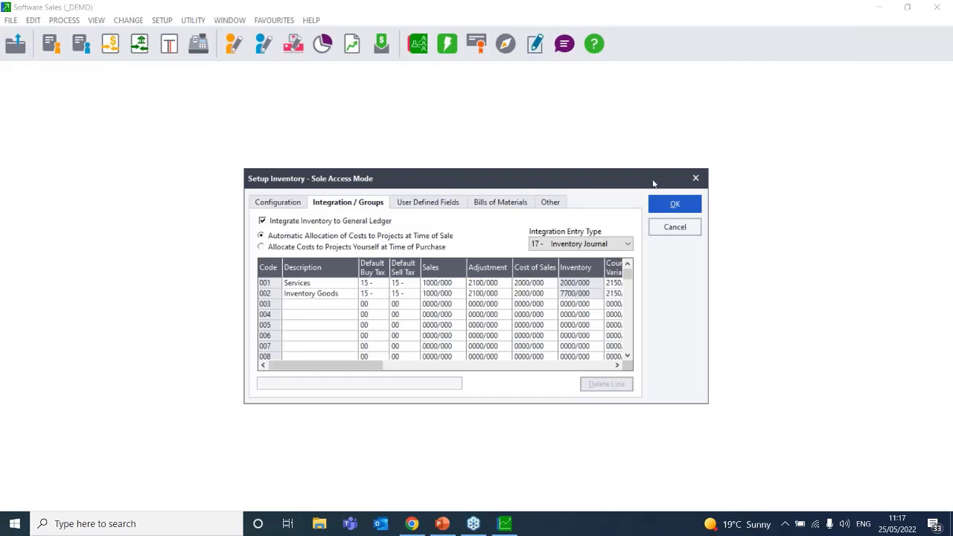
pyautogui.click(695, 178)
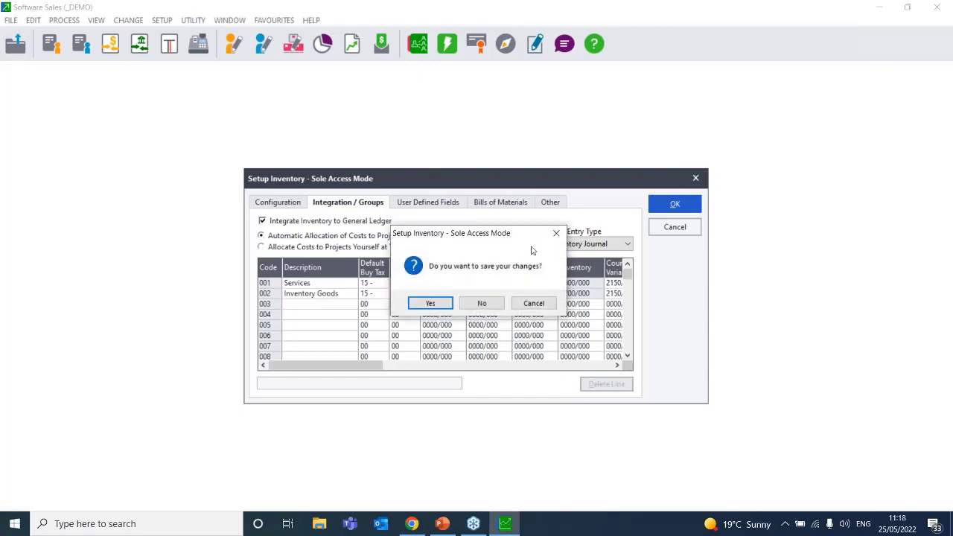
pyautogui.click(484, 304)
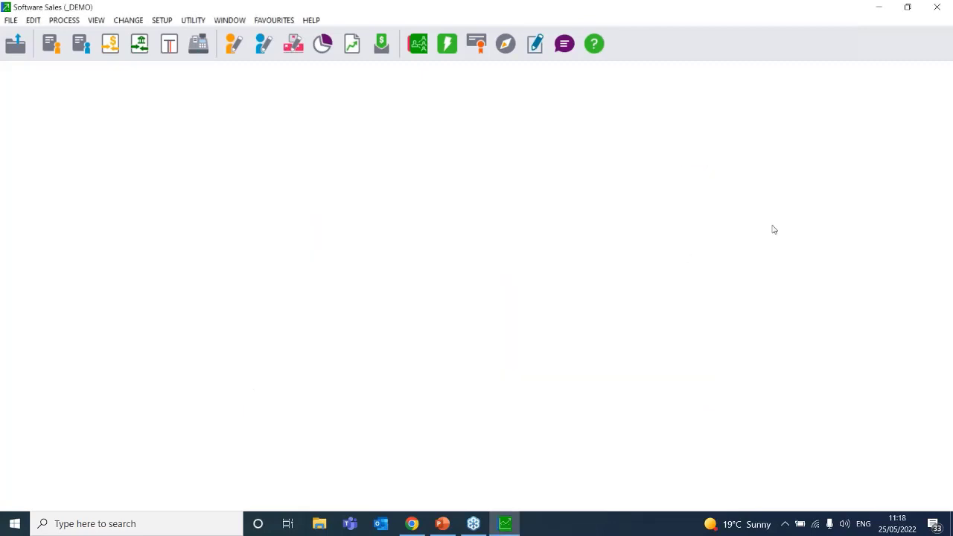